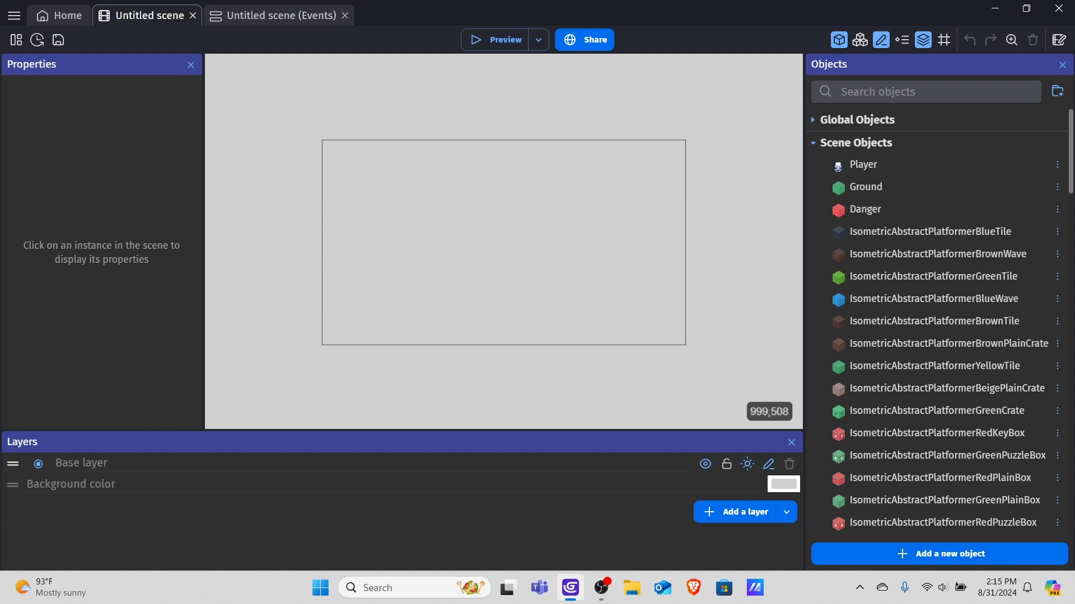
Place two Ground blocks in the scene and delete the right-hand one.
drag(865, 187, 462, 276)
drag(890, 187, 549, 282)
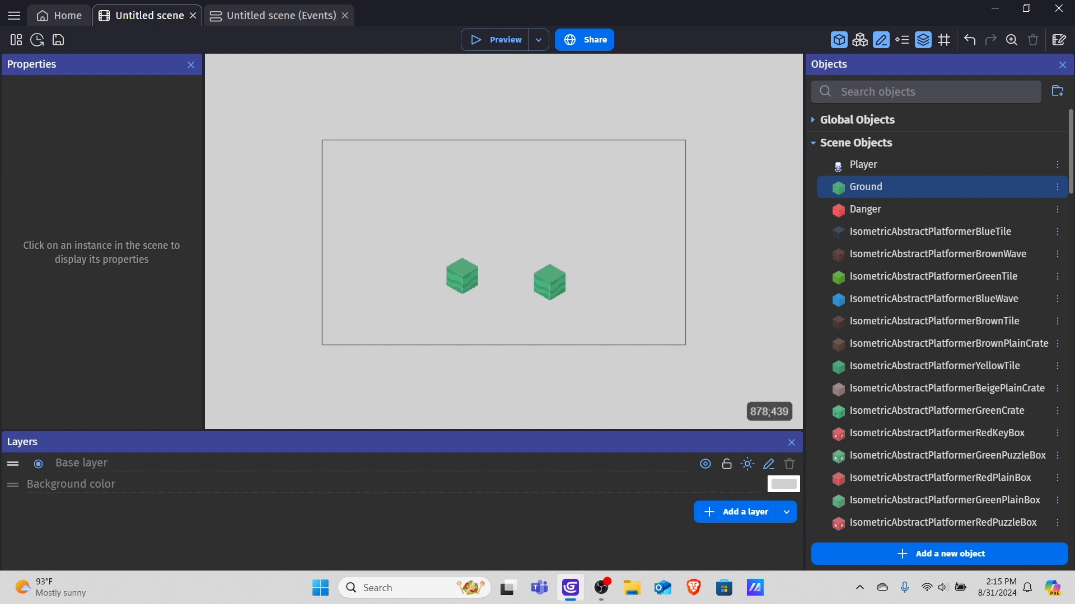
click(550, 280)
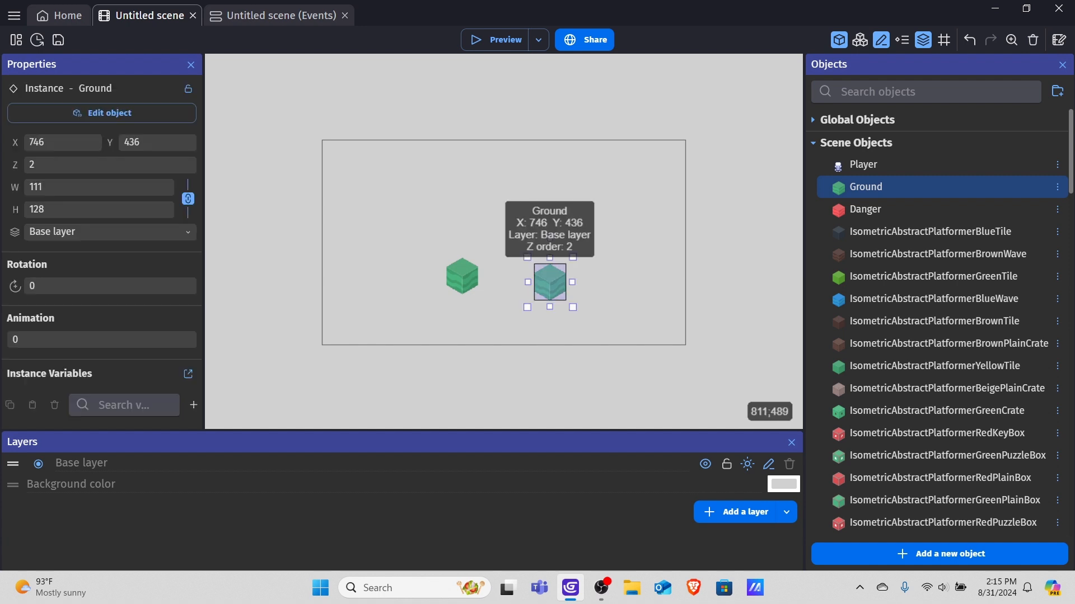
key(Delete)
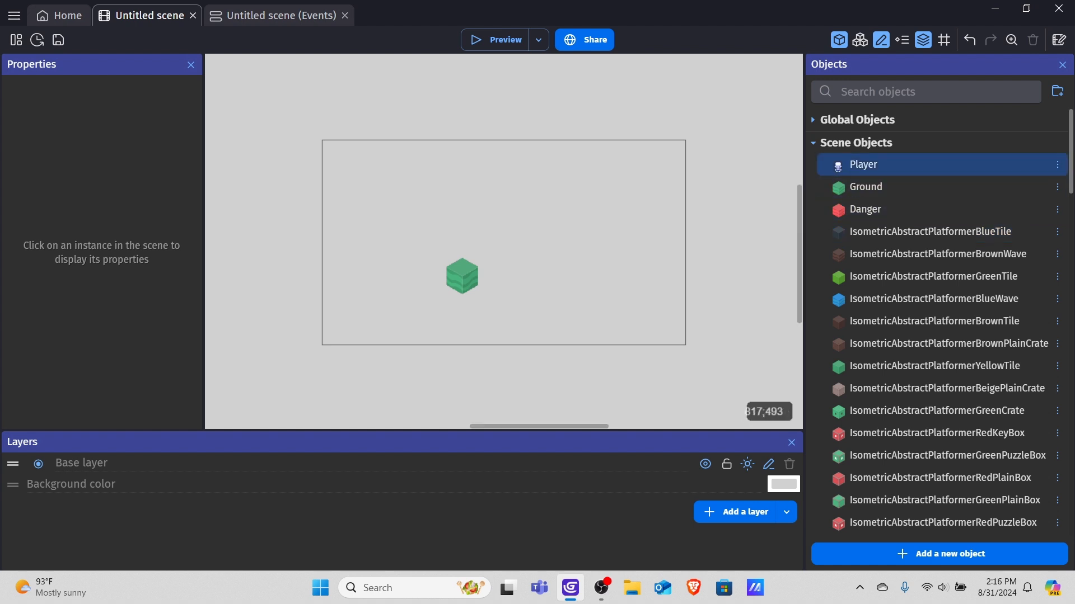
Move the remaining Ground block up and to the left.
drag(462, 275, 432, 237)
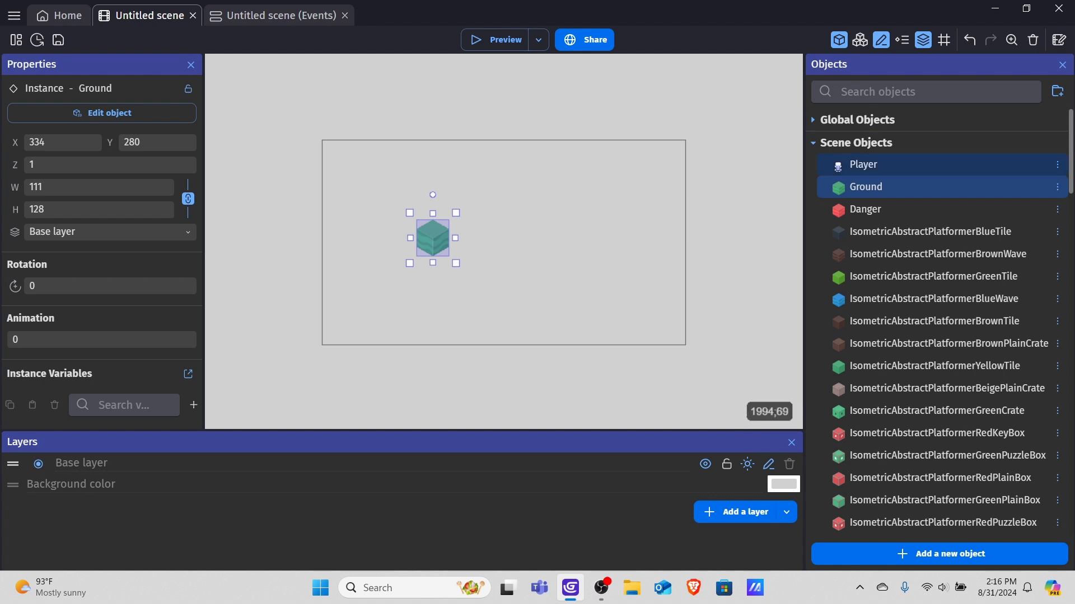
click(885, 164)
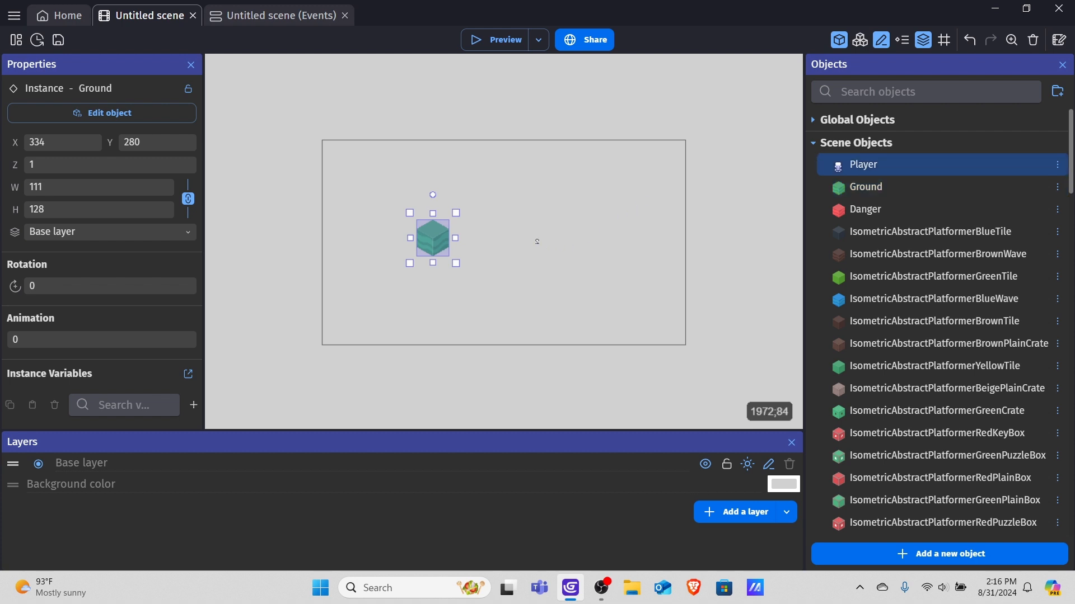
ctrl+scroll(548, 234, up, 5)
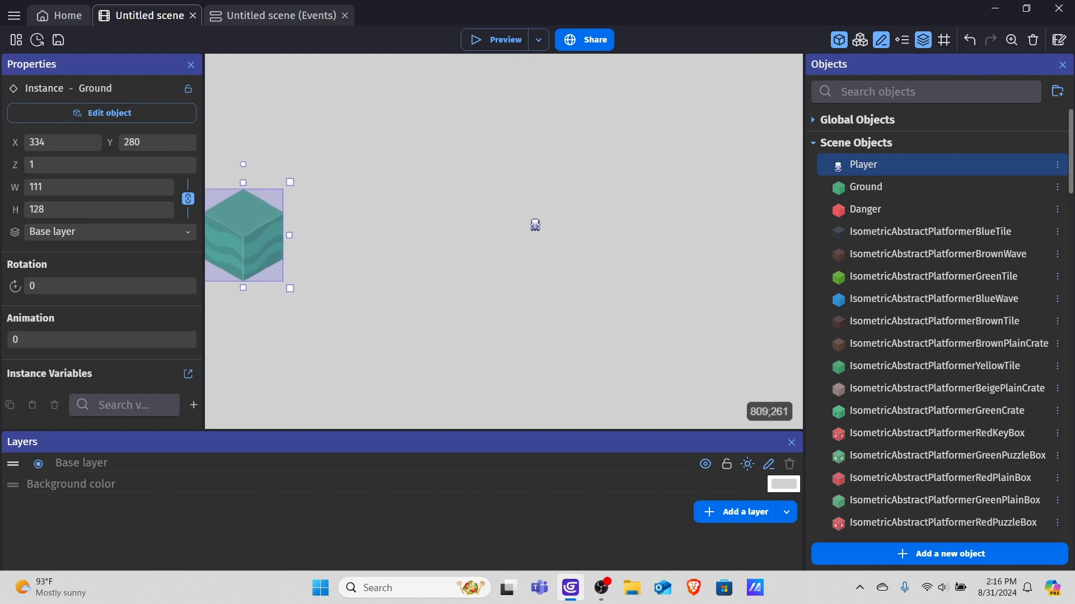
drag(499, 187, 571, 264)
key(Delete)
ctrl+scroll(499, 230, down, 4)
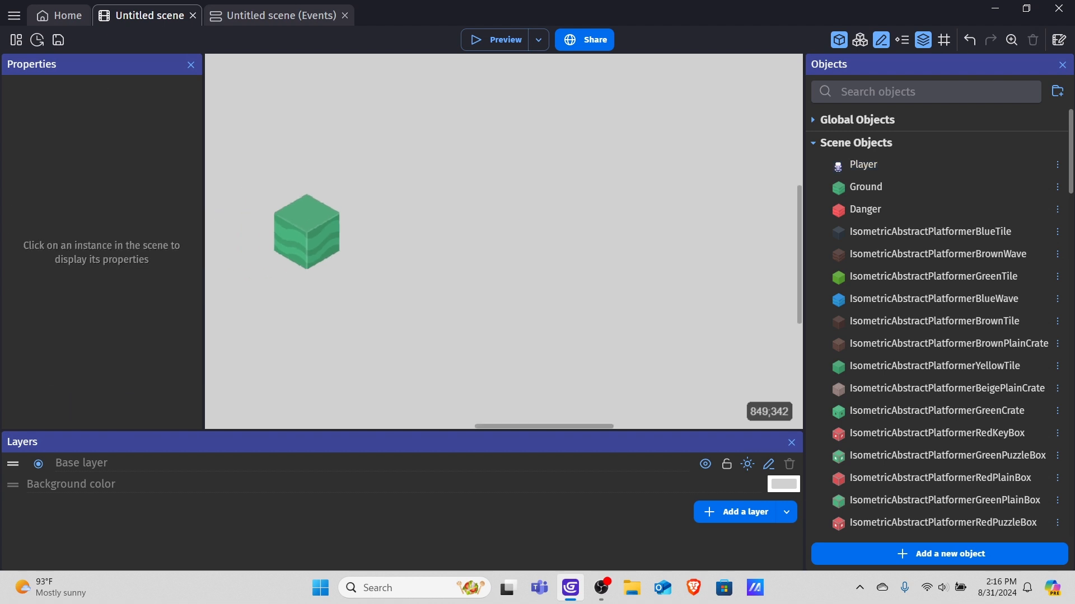
ctrl+scroll(559, 226, down, 1)
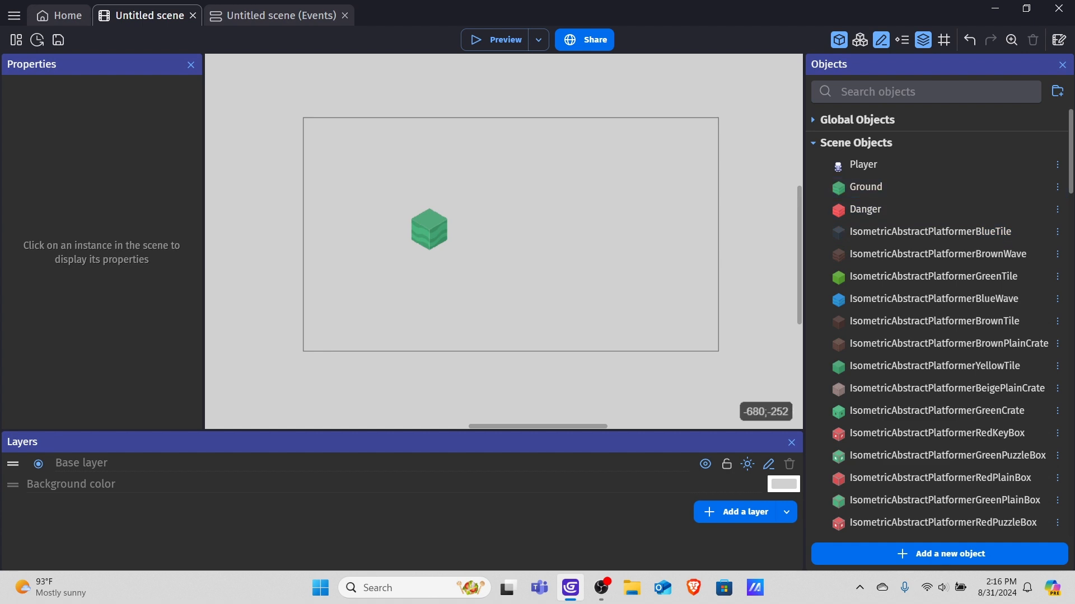
Search the asset shop for isometric and open the Isometric Blocks pack.
click(59, 15)
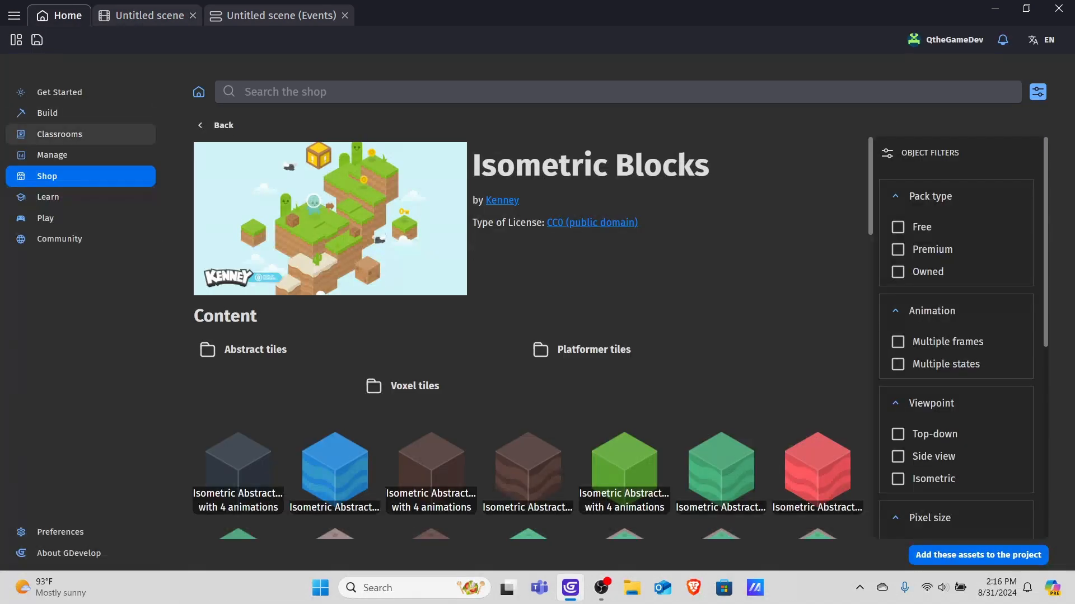
click(52, 155)
click(47, 176)
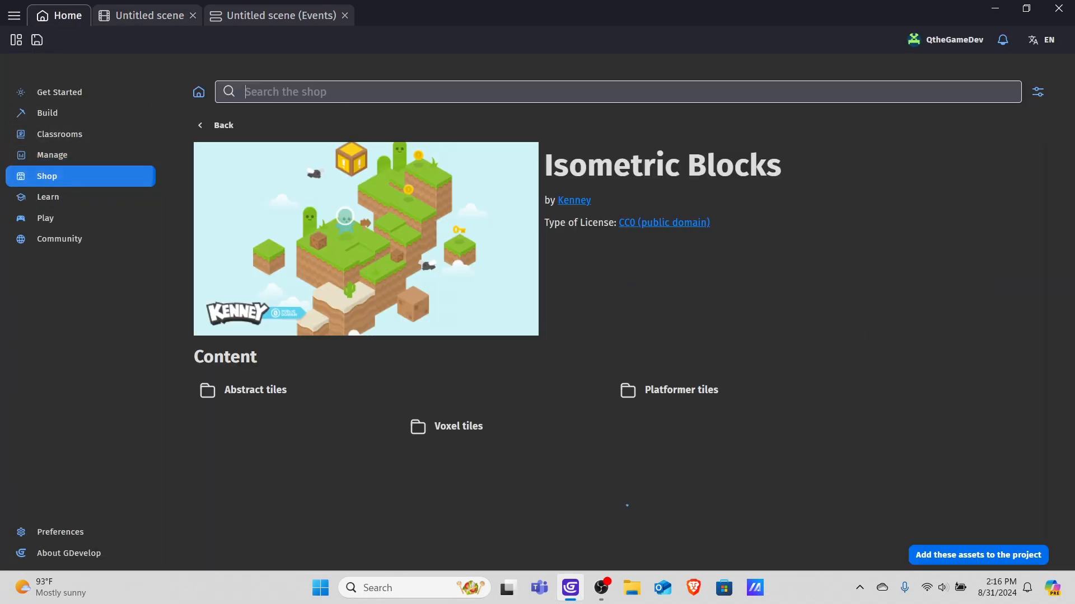
click(217, 126)
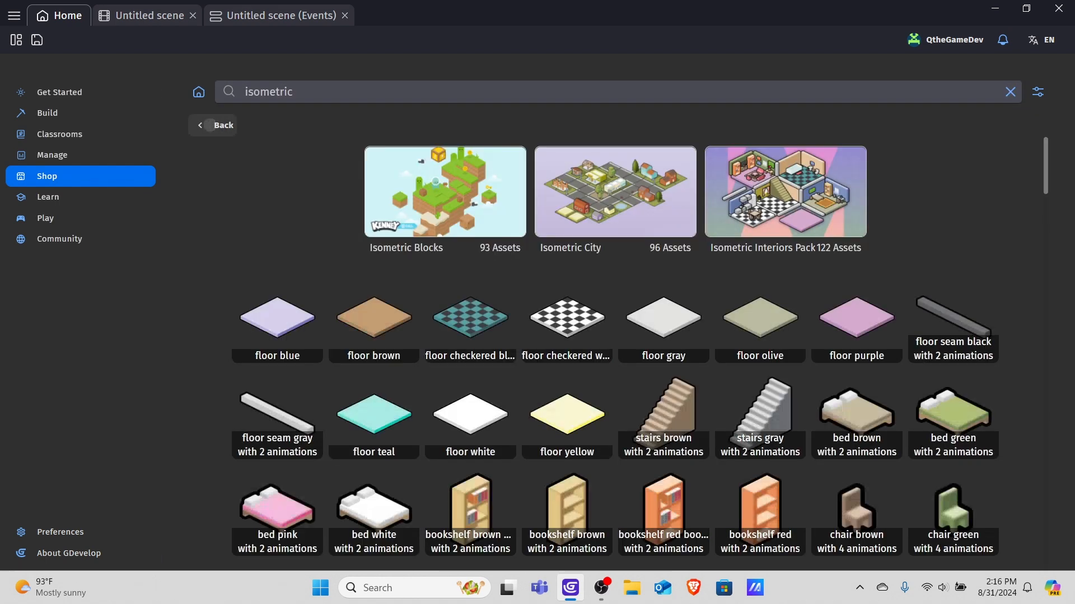
click(216, 126)
click(279, 91)
text(is)
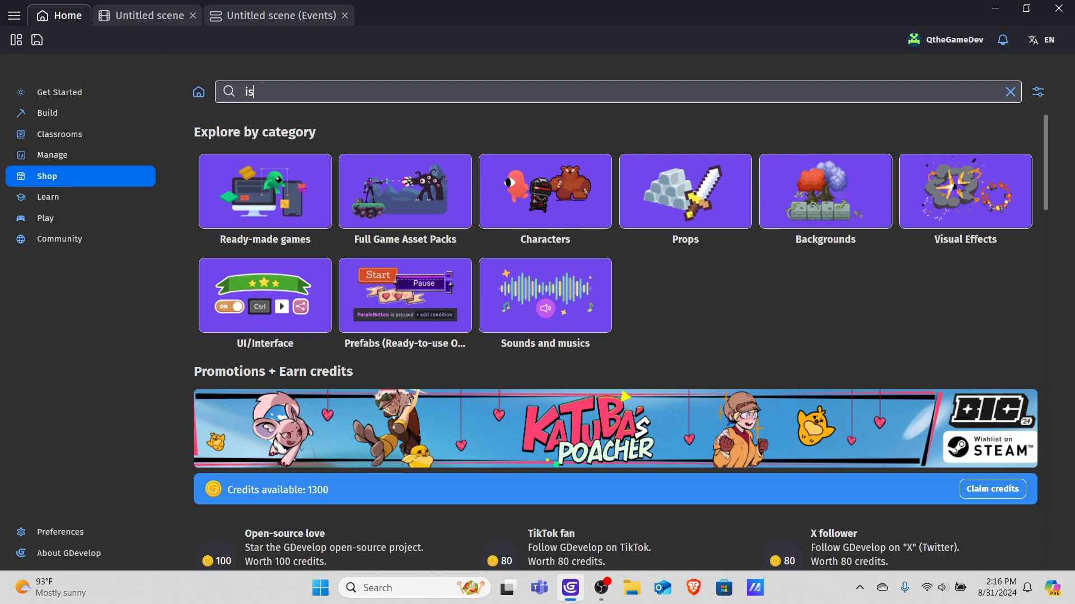
text(ometric)
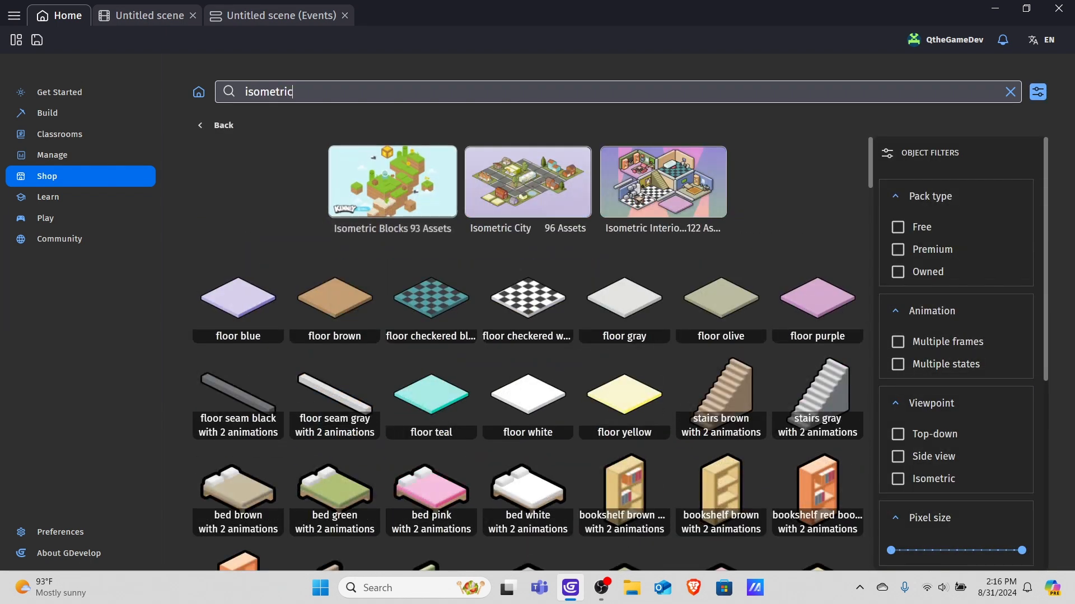
click(392, 182)
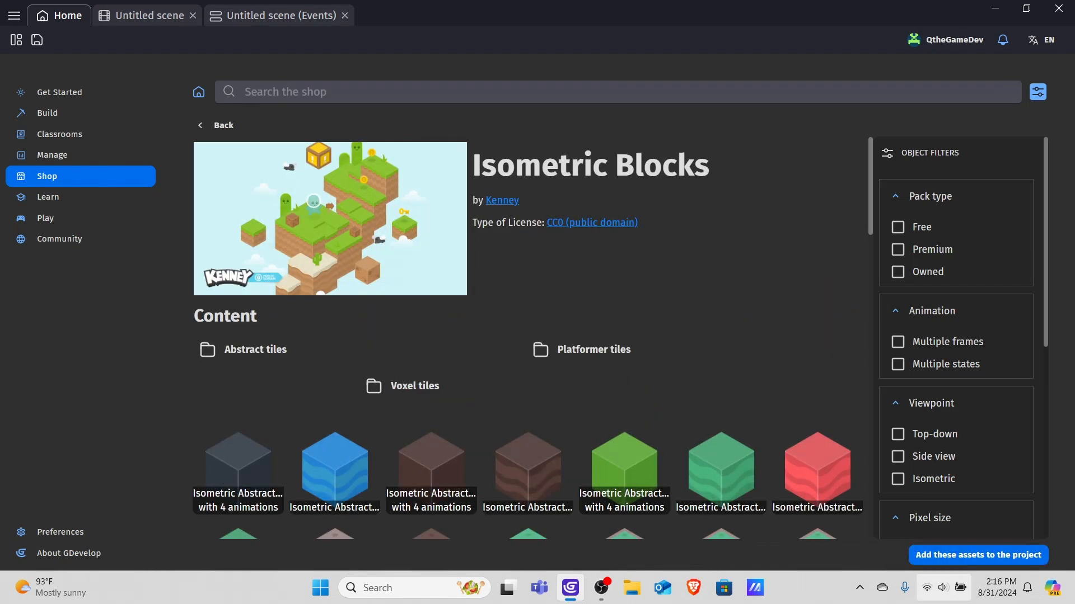
click(927, 556)
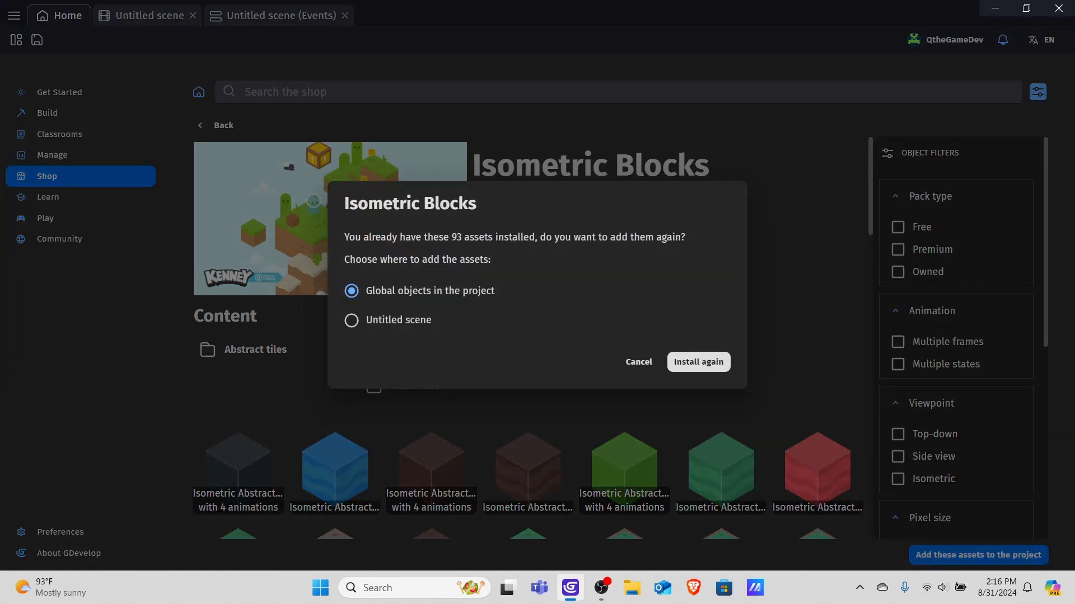
click(351, 321)
click(351, 291)
click(351, 321)
click(638, 362)
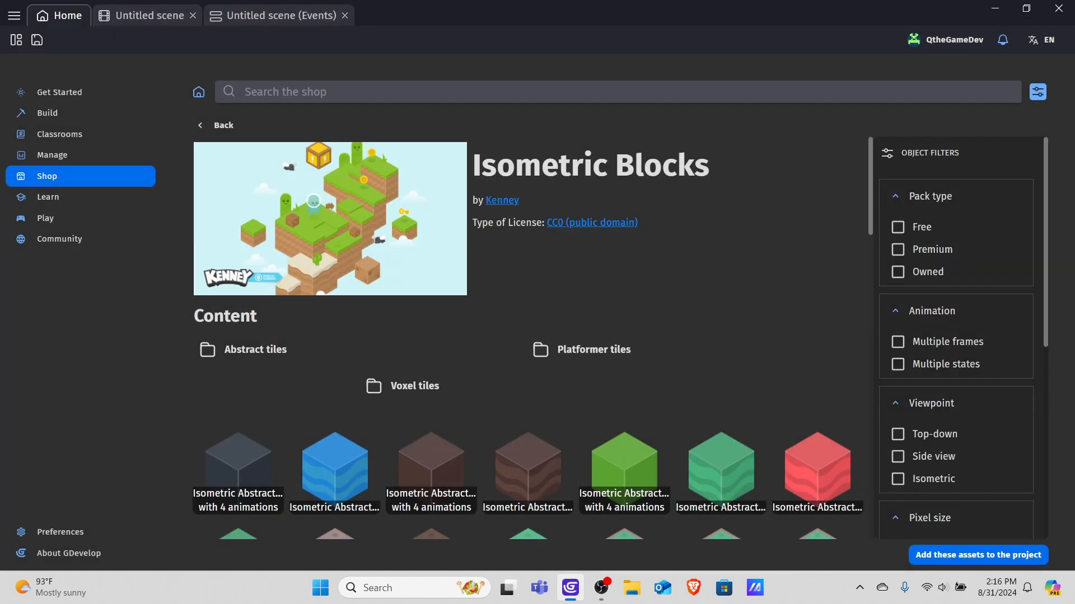
Return to the scene and reposition the Ground block inside the scene area.
click(147, 16)
drag(438, 230, 432, 308)
scroll(469, 233, down, 6)
middle_drag(502, 231, 551, 238)
scroll(549, 241, up, 4)
scroll(511, 242, up, 3)
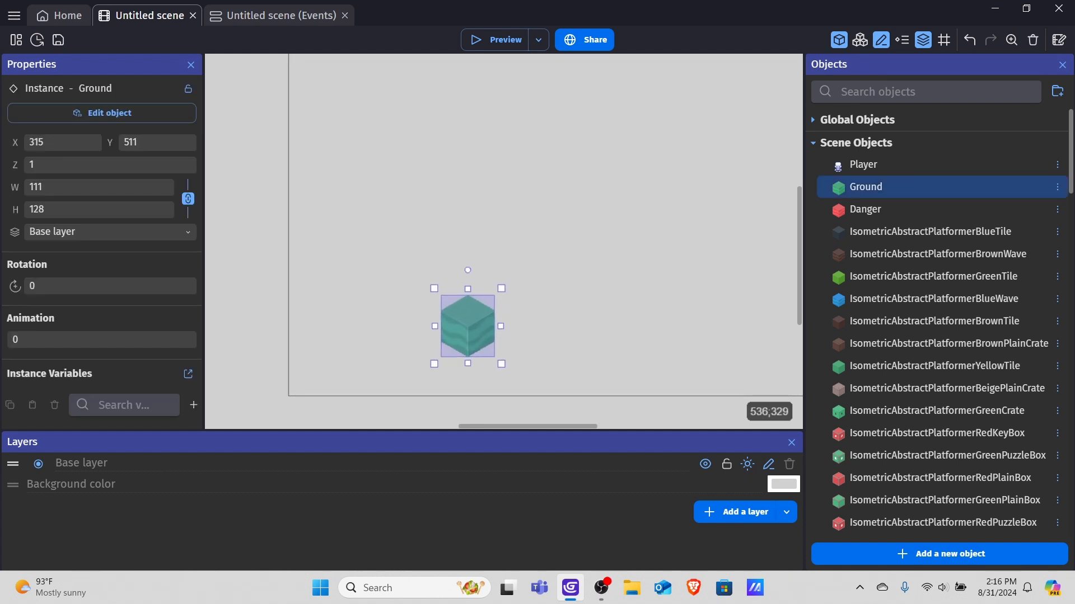
drag(477, 290, 450, 229)
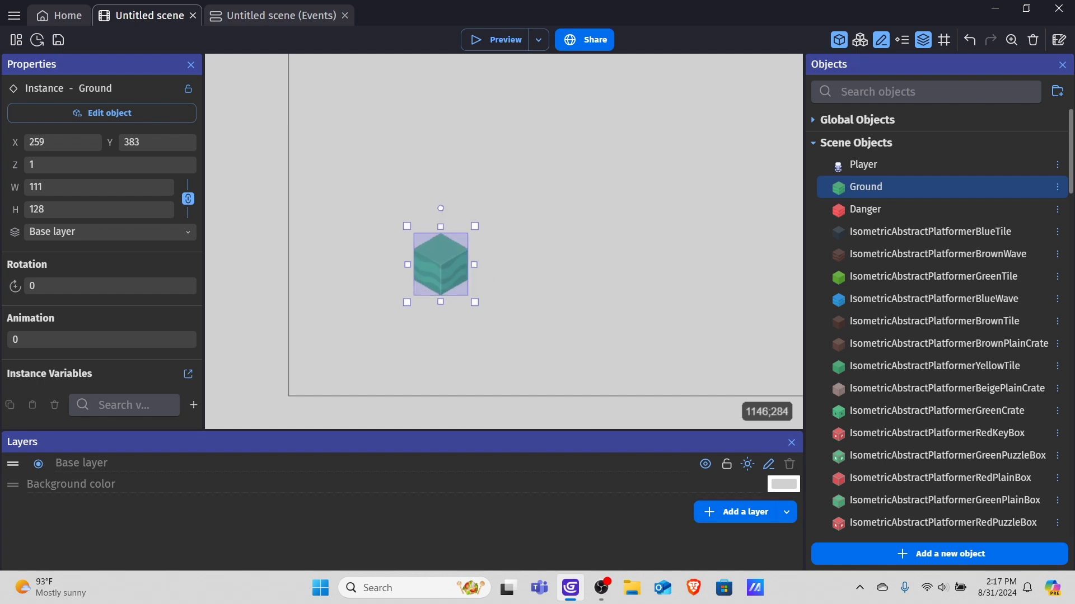
drag(865, 186, 447, 318)
ctrl+scroll(520, 267, up, 3)
click(466, 287)
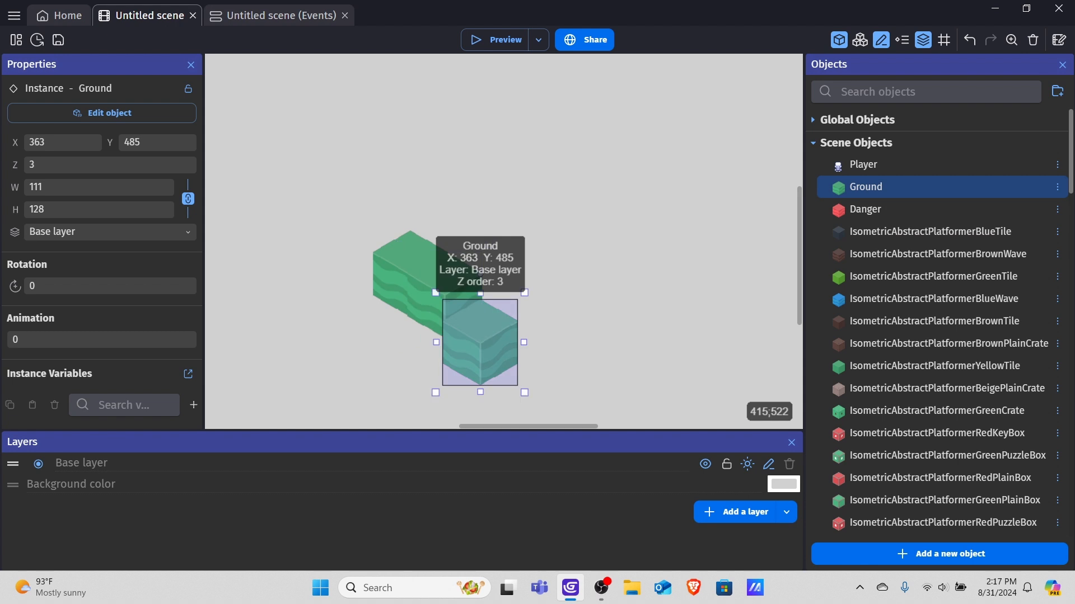
key(Delete)
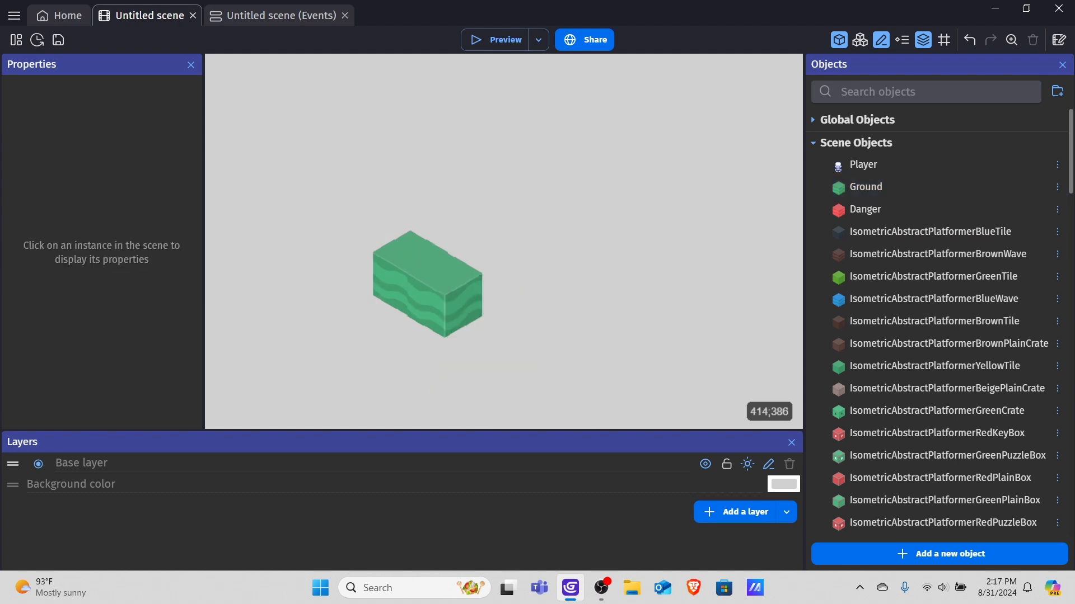
click(474, 297)
key(Delete)
click(405, 286)
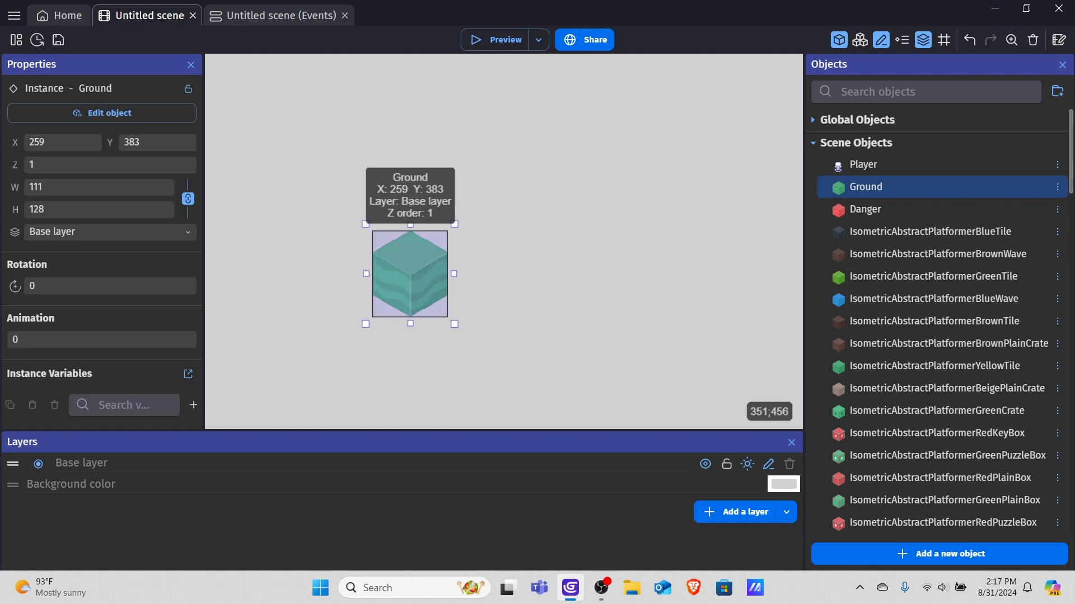
click(703, 191)
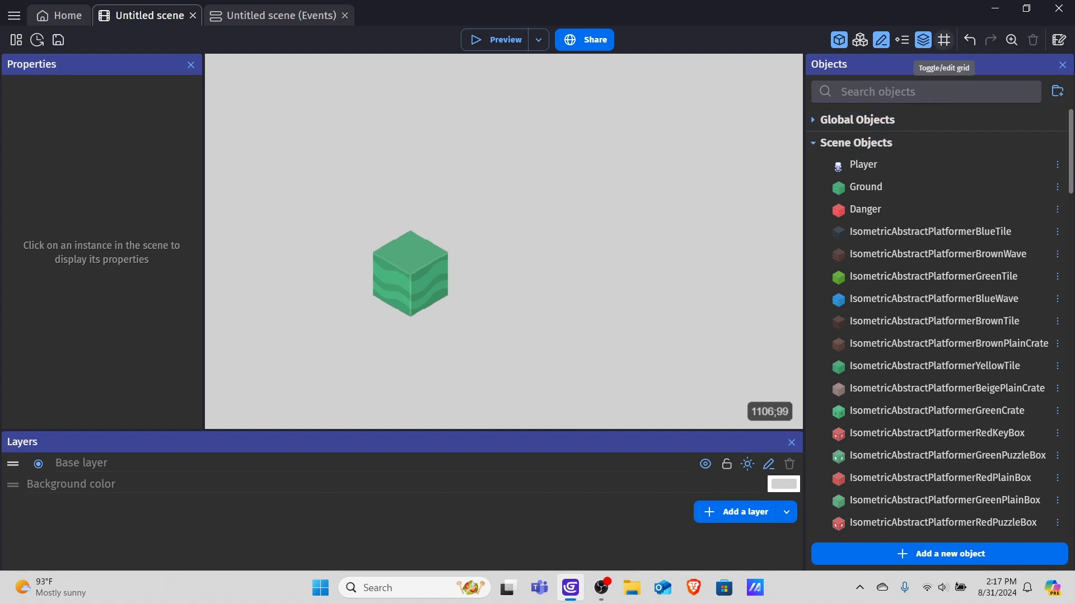
Set up the grid with 55 px cell width, 31 px cell height and the Isometric option enabled.
click(944, 40)
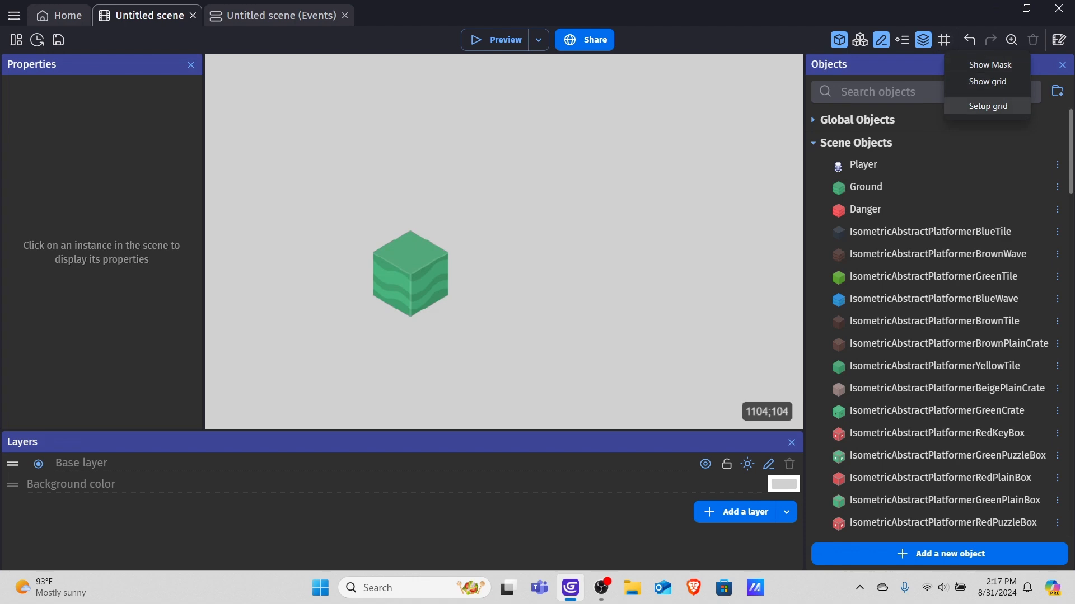
click(988, 105)
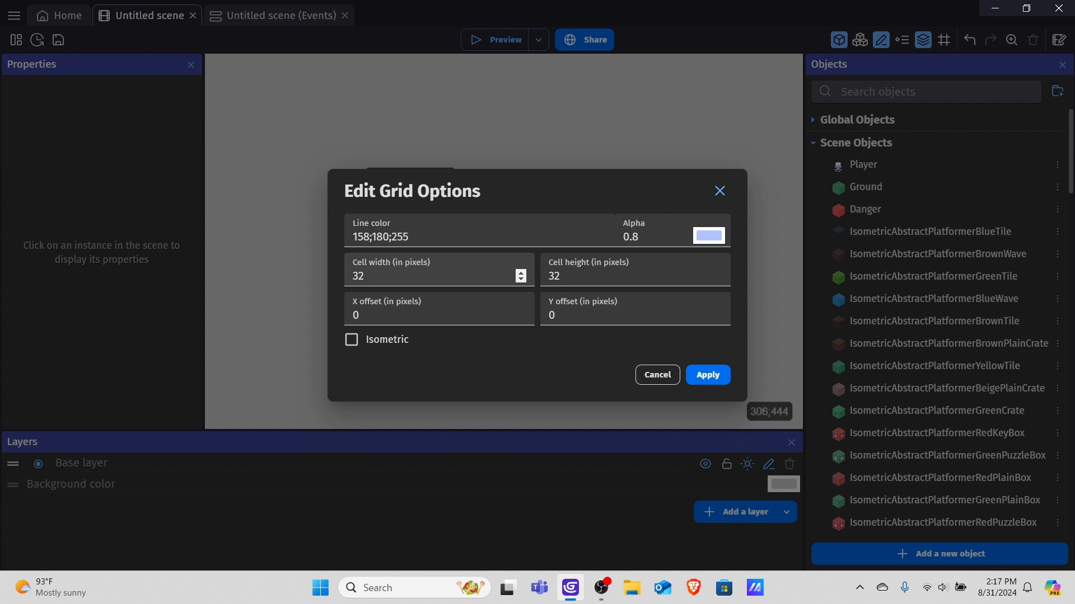
click(381, 276)
key(BackSpace)
key(BackSpace)
text(55)
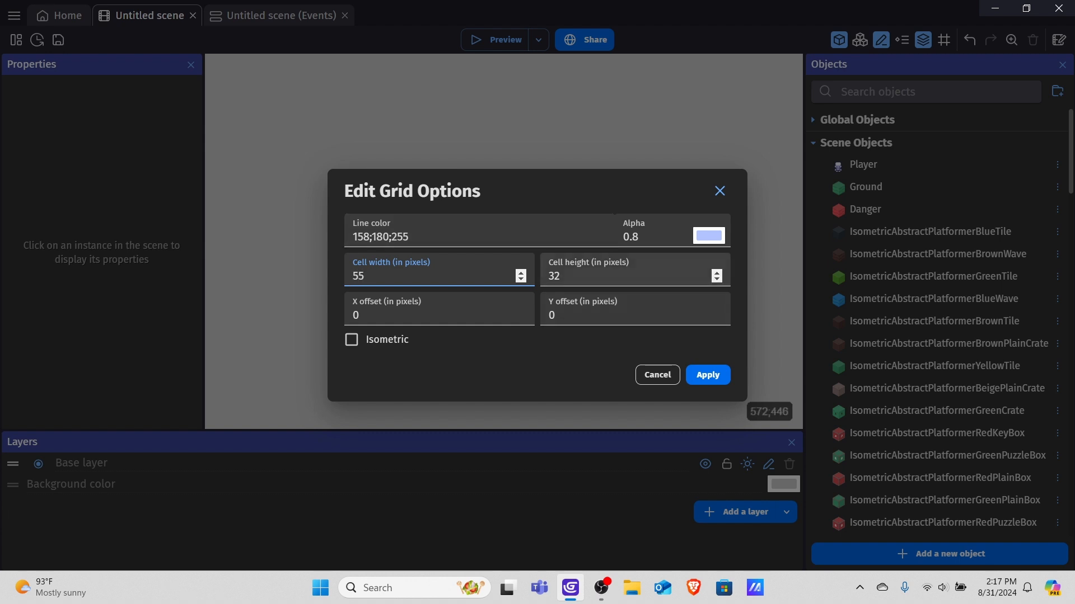
click(598, 276)
key(BackSpace)
text(1)
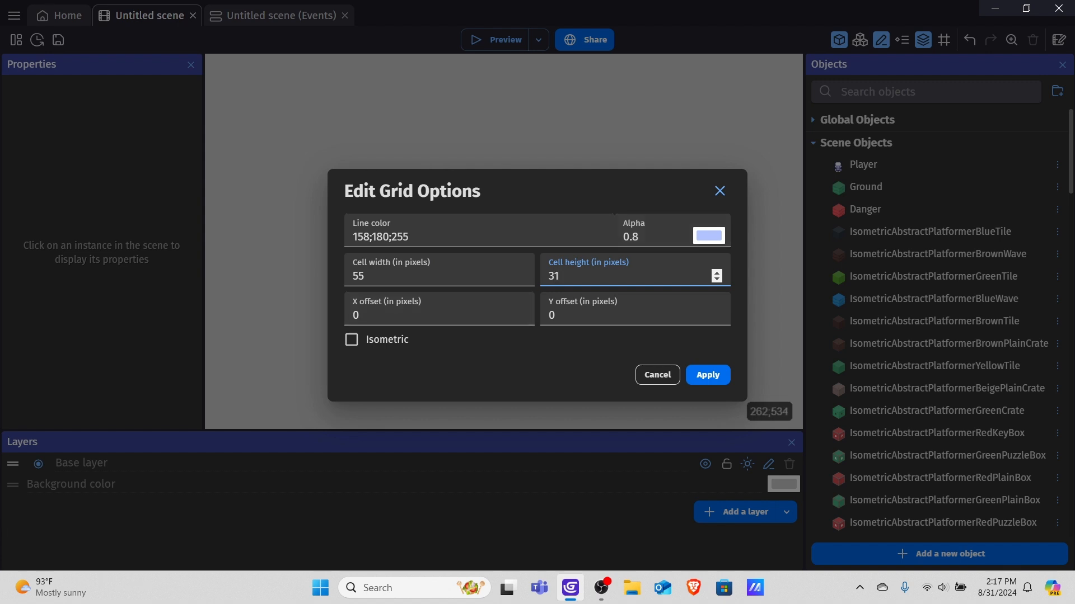
click(351, 339)
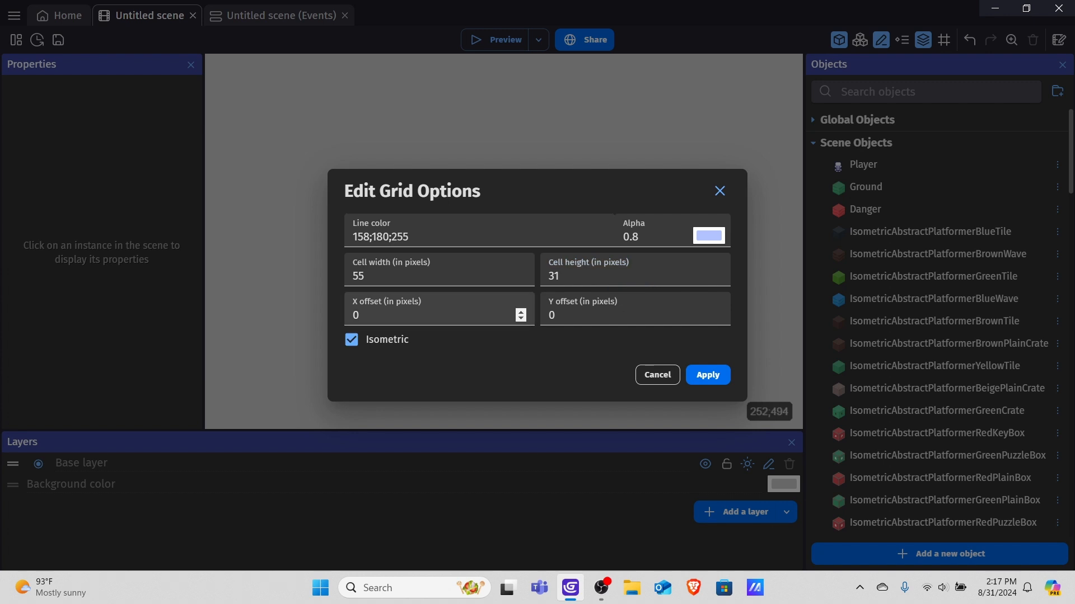
click(708, 375)
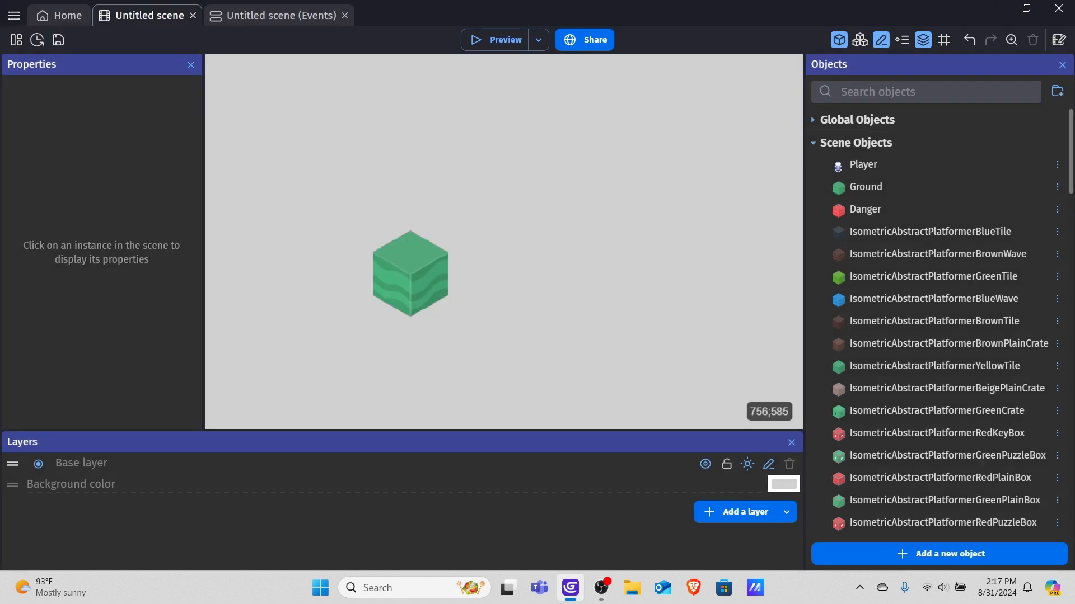
Turn on the grid display in the scene editor.
scroll(490, 235, down, 2)
scroll(487, 211, down, 2)
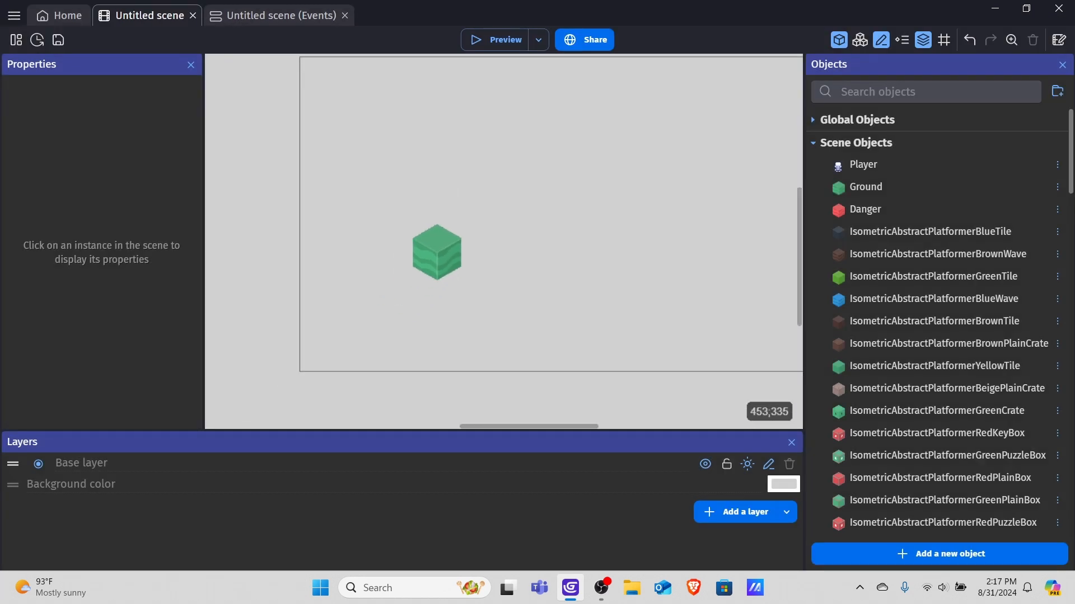
click(943, 39)
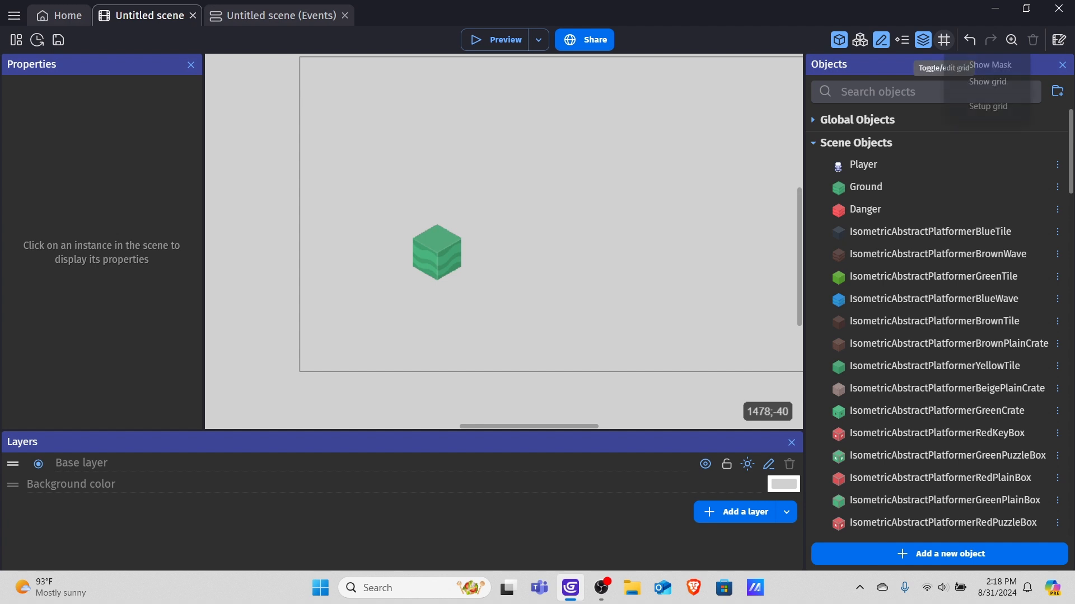
click(988, 81)
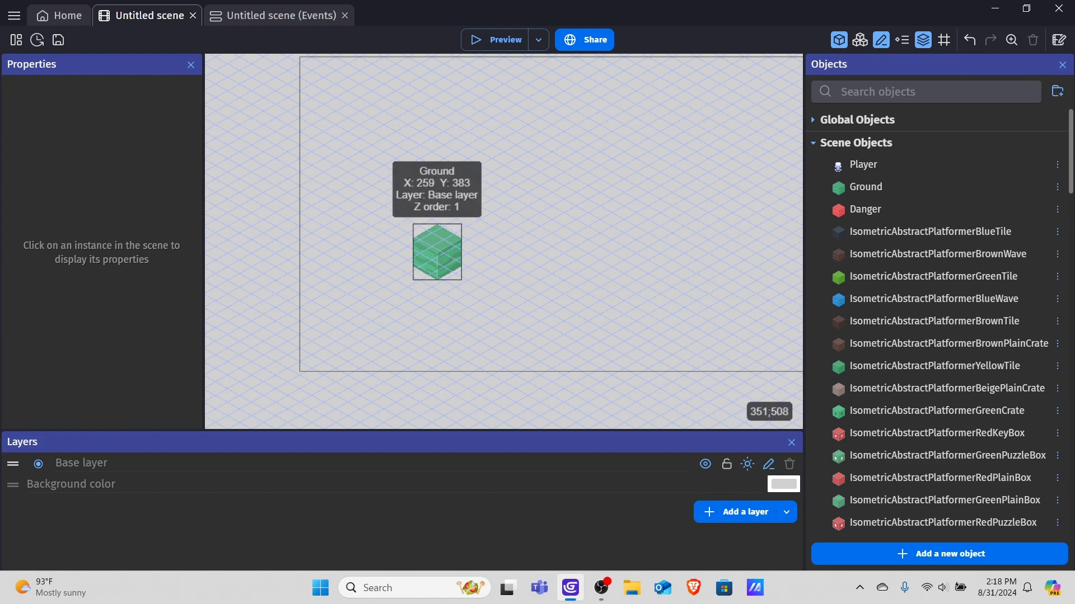
Add a second Ground block beside the first and snap it onto the isometric grid.
click(437, 252)
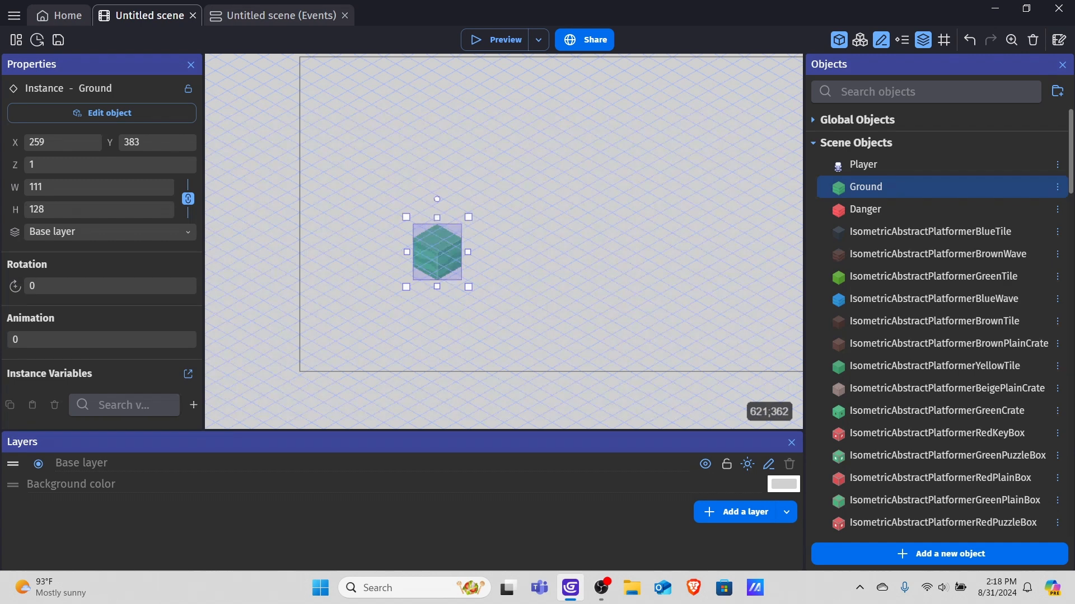
drag(865, 187, 480, 254)
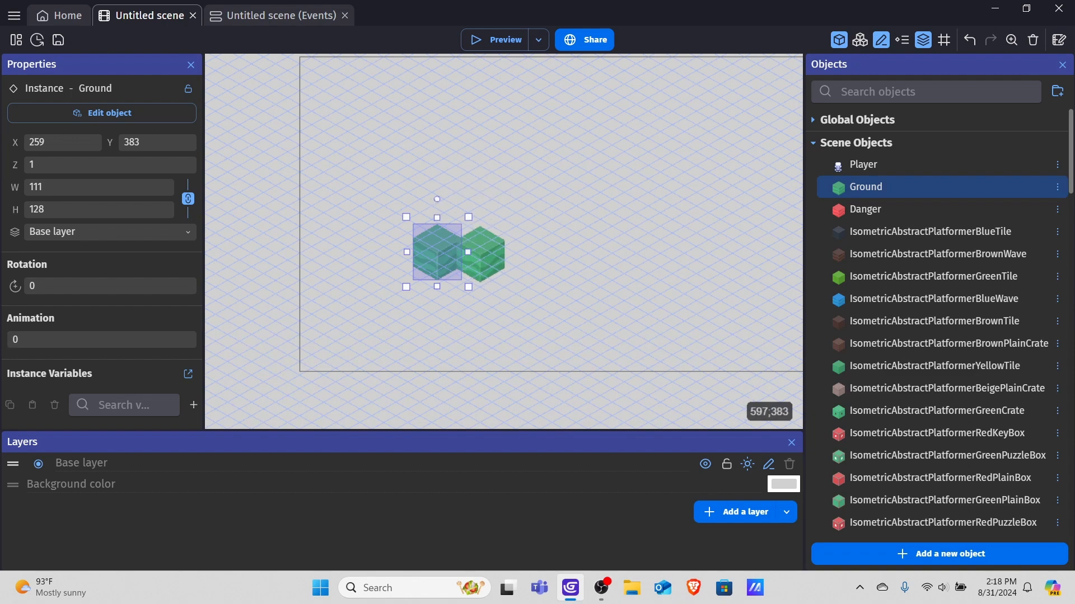
click(604, 225)
scroll(480, 226, up, 3)
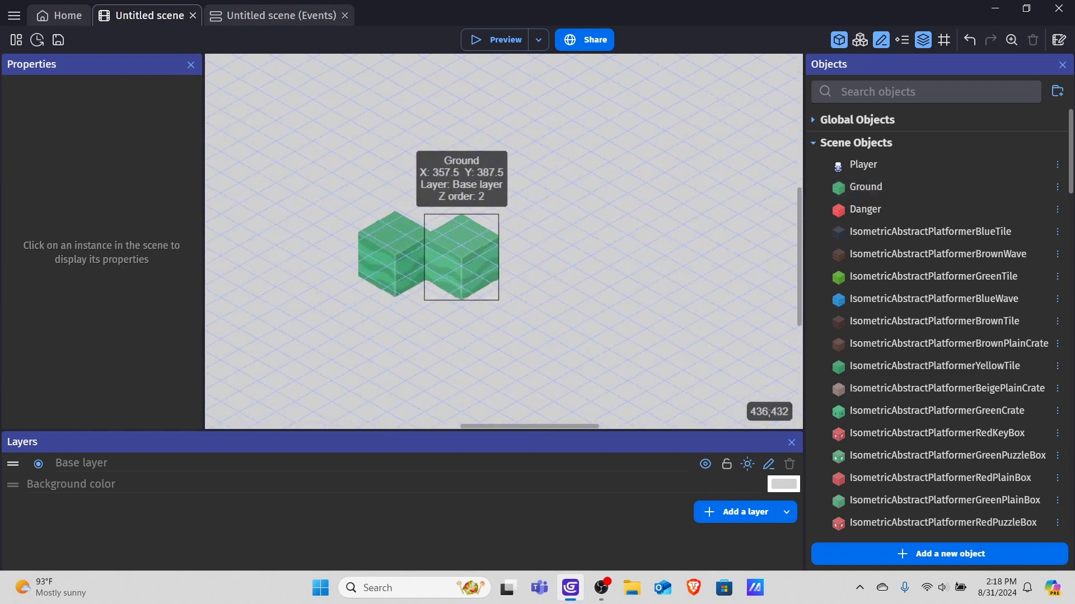
click(461, 256)
drag(461, 256, 425, 278)
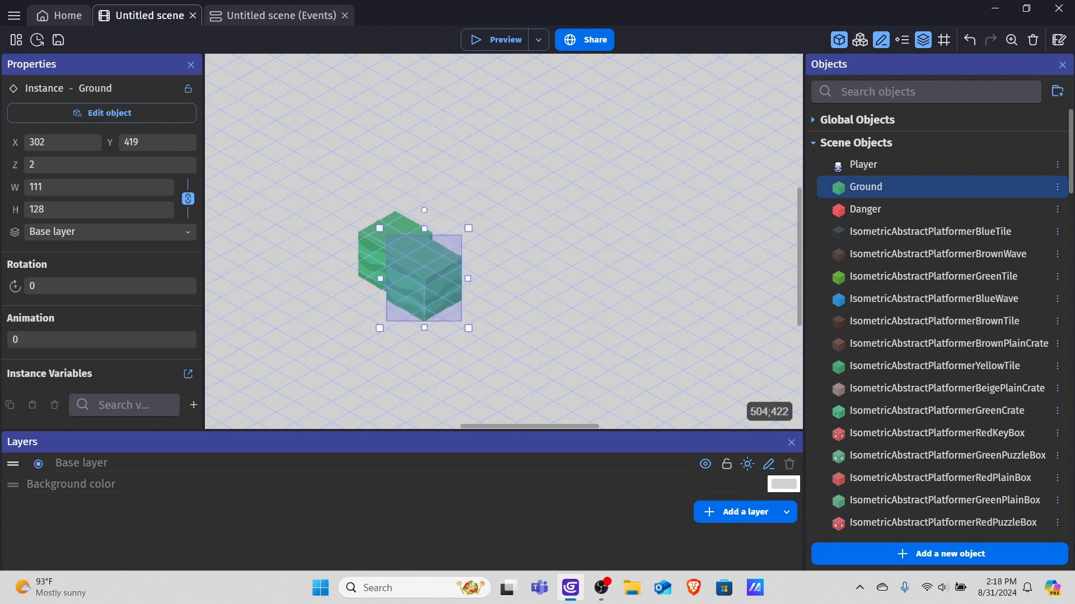
Nudge the back Ground block slightly so it sits on the isometric grid.
click(506, 261)
drag(380, 237, 373, 241)
click(344, 285)
Zoom in on the two Ground blocks and compare their positions and Z orders by selecting each in turn.
scroll(523, 259, up, 2)
middle_drag(507, 260, 694, 226)
click(584, 238)
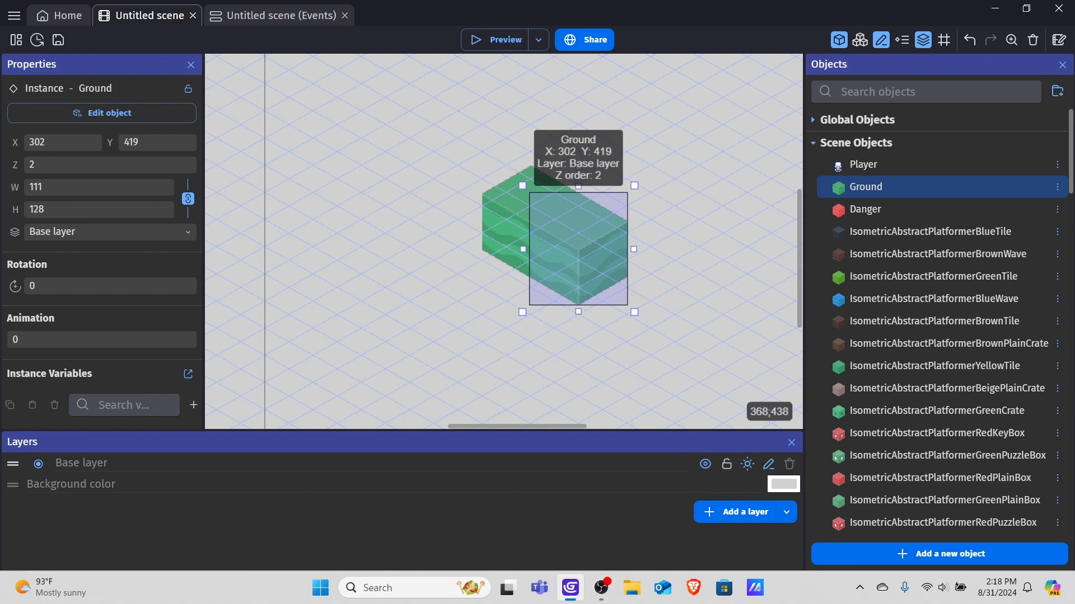
click(501, 221)
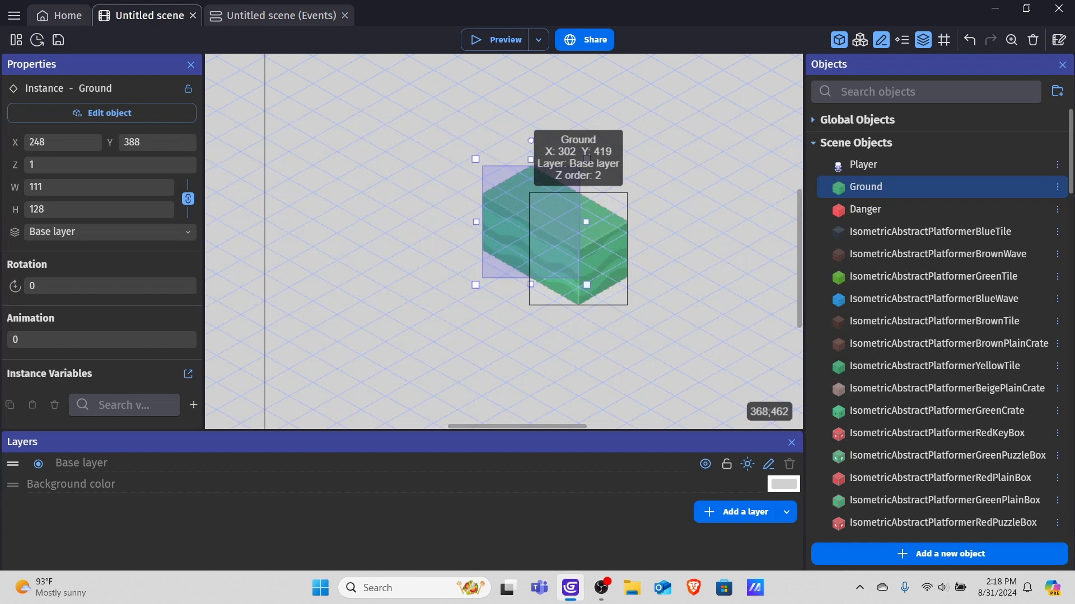
click(588, 224)
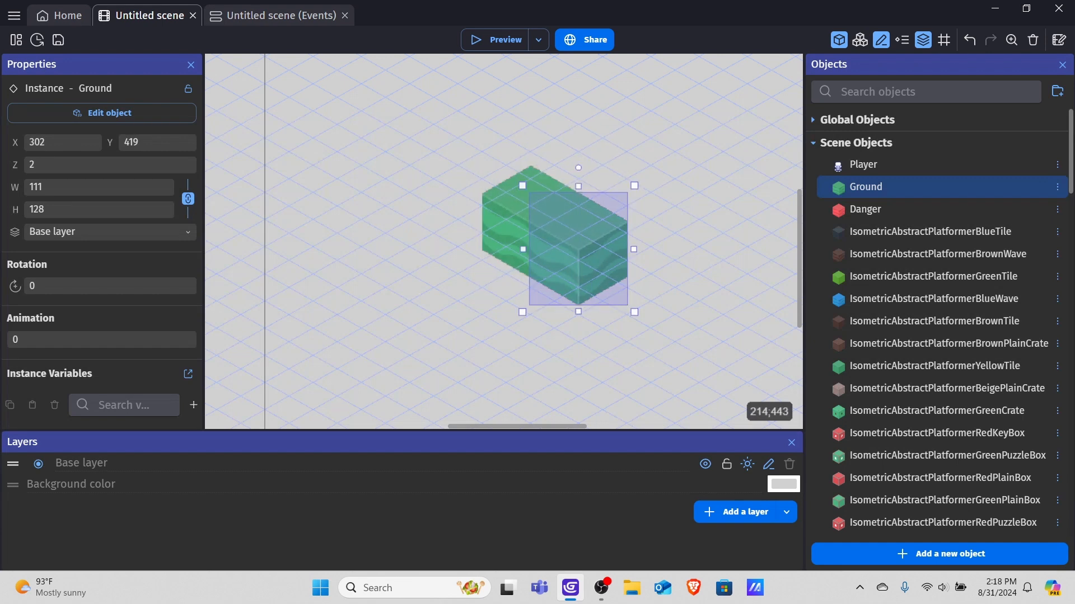
click(493, 206)
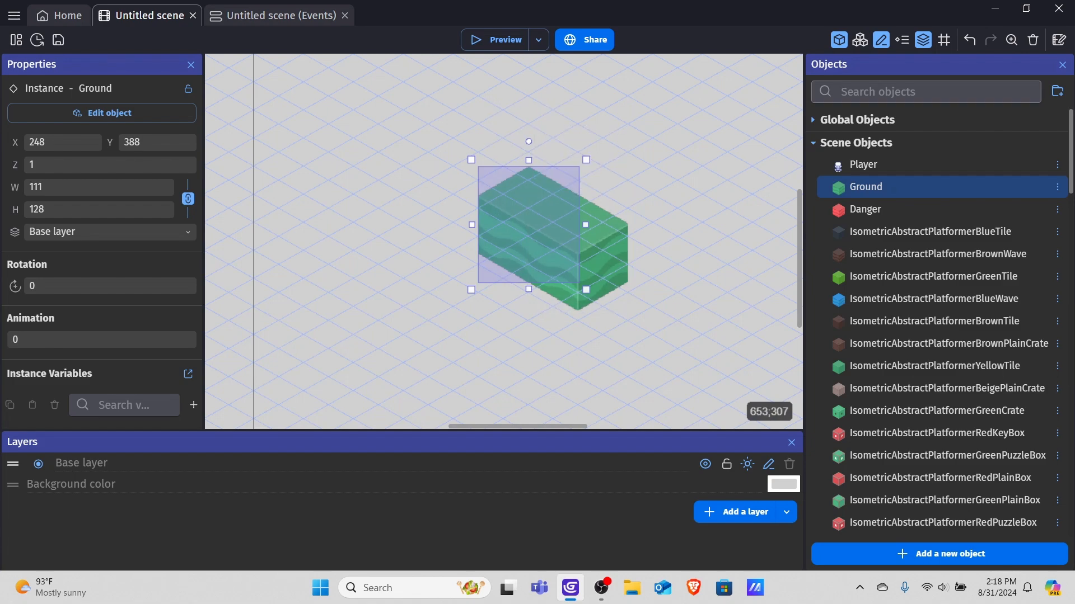
Reopen the grid options dialog and apply the current grid settings.
click(944, 39)
click(988, 106)
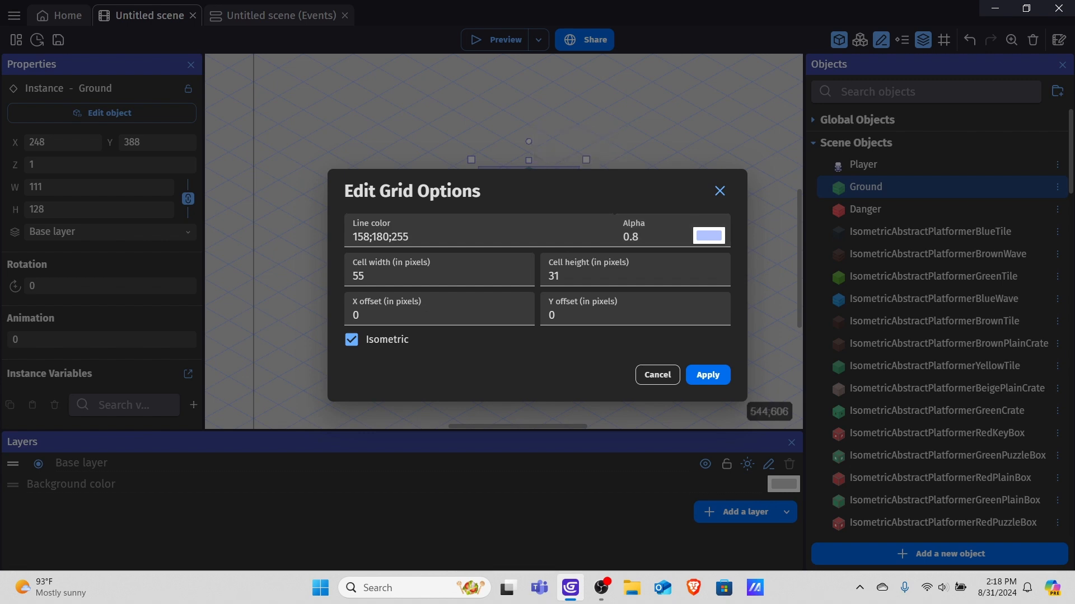
click(708, 375)
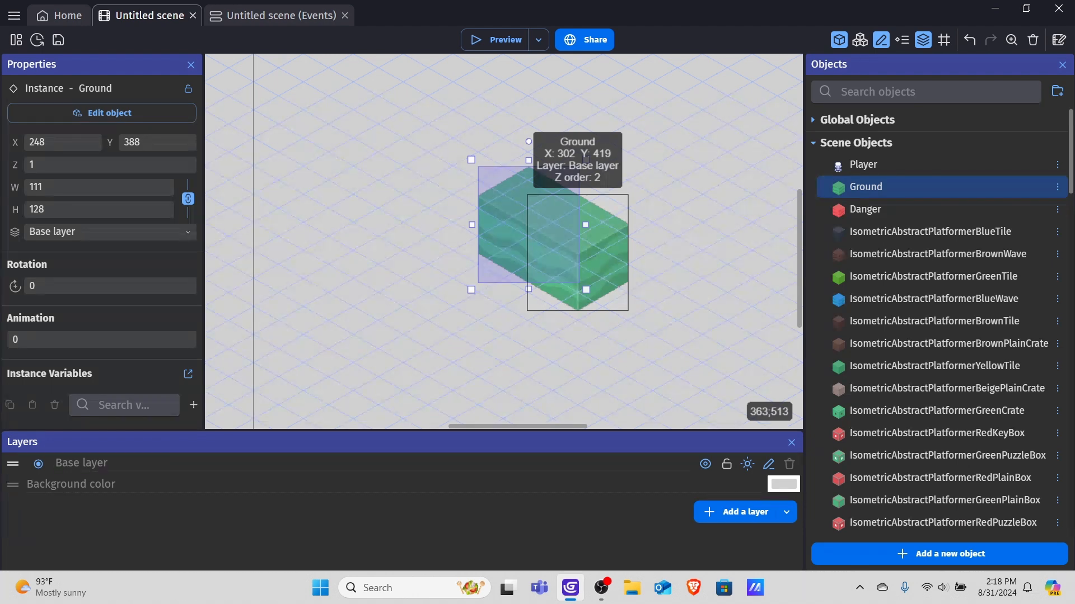
Preview the scene to check how the two blocks render, then close the preview.
scroll(675, 181, down, 2)
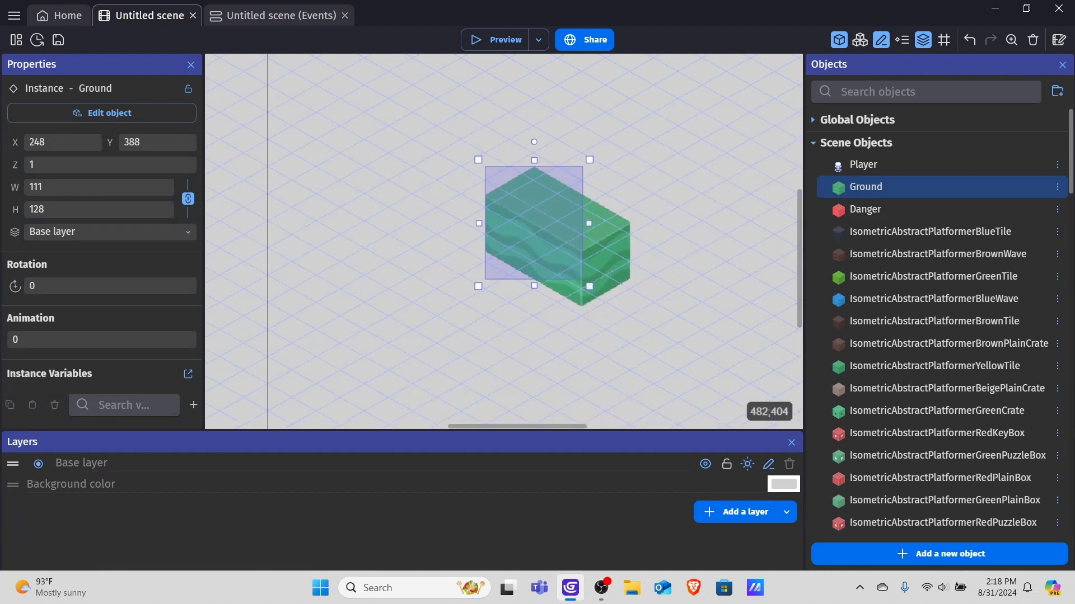
click(665, 146)
click(494, 39)
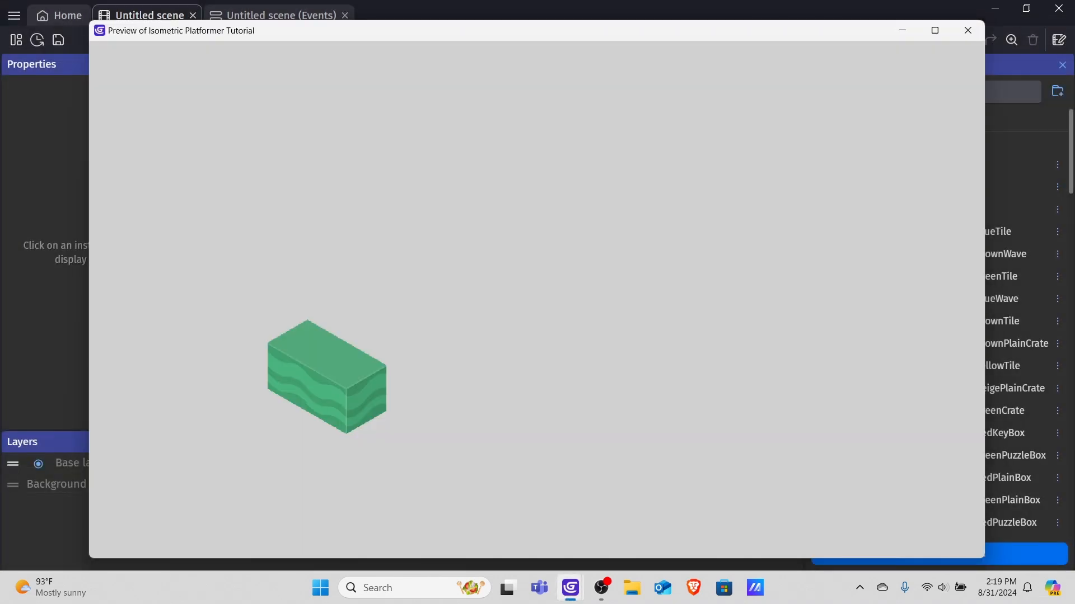
click(967, 30)
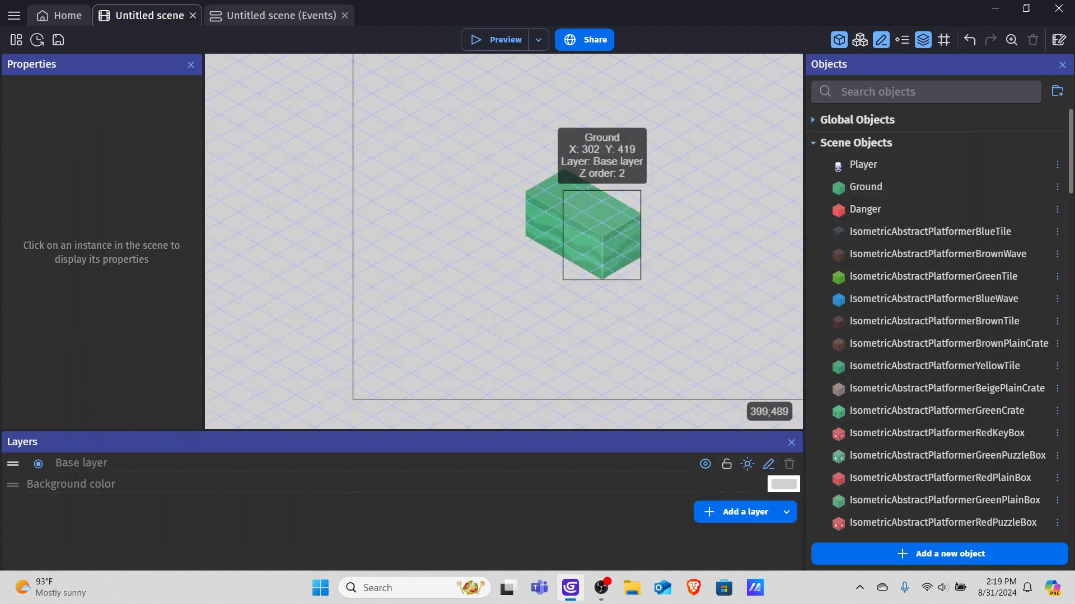
Set the front Ground block's Z order to 1.
click(602, 235)
click(124, 166)
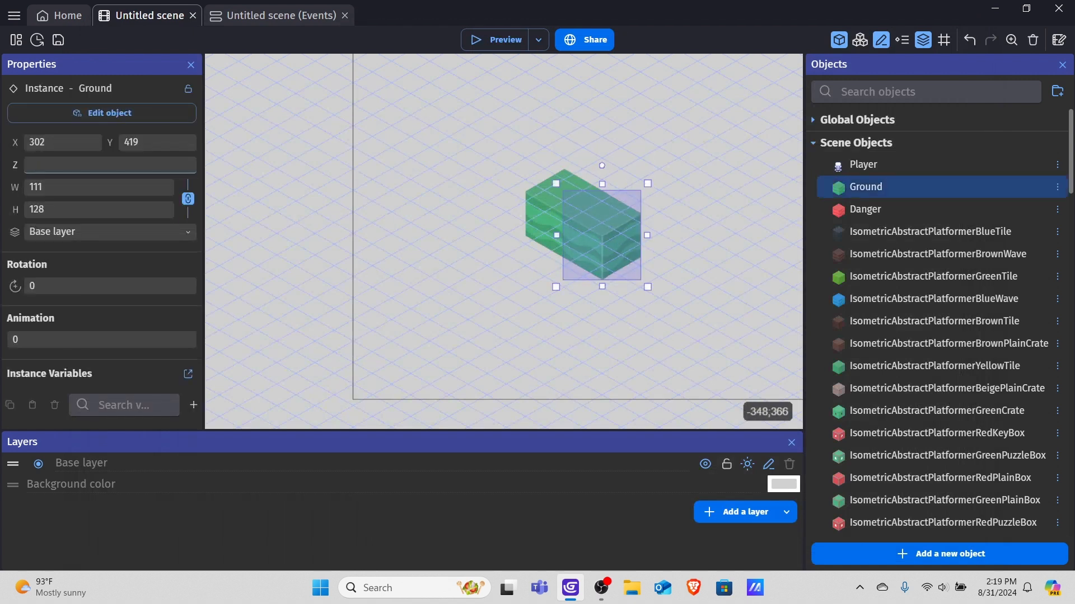
click(530, 194)
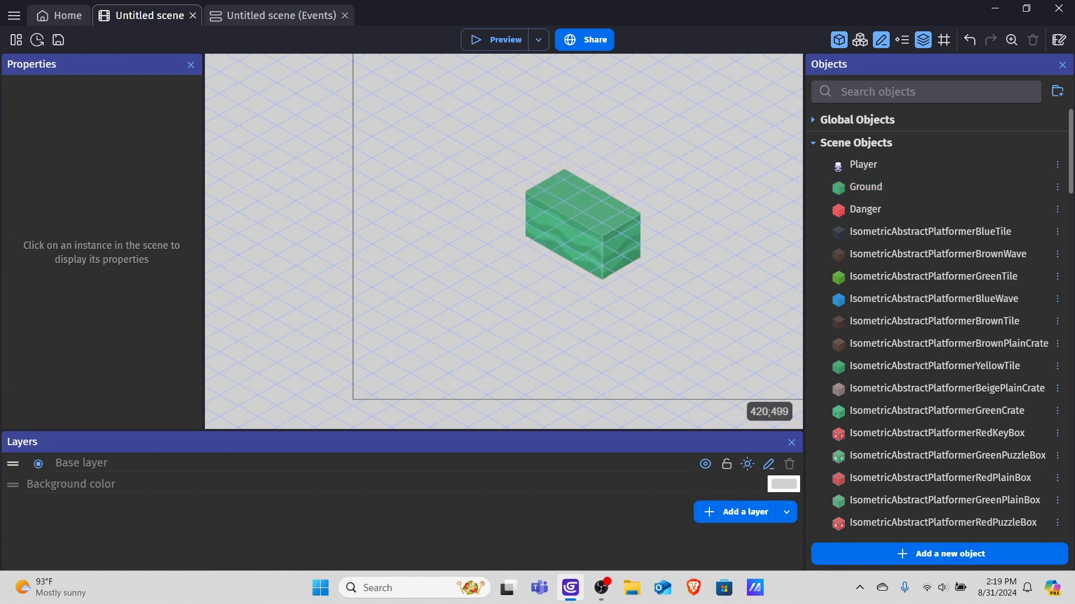
click(598, 238)
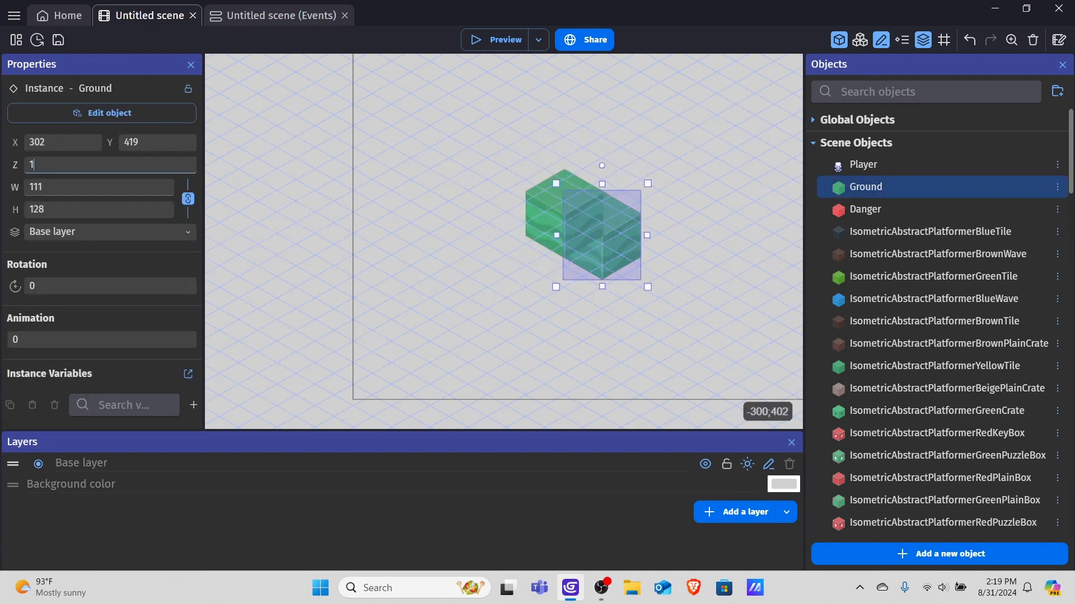
click(371, 161)
Preview the scene again and close the preview window.
click(496, 39)
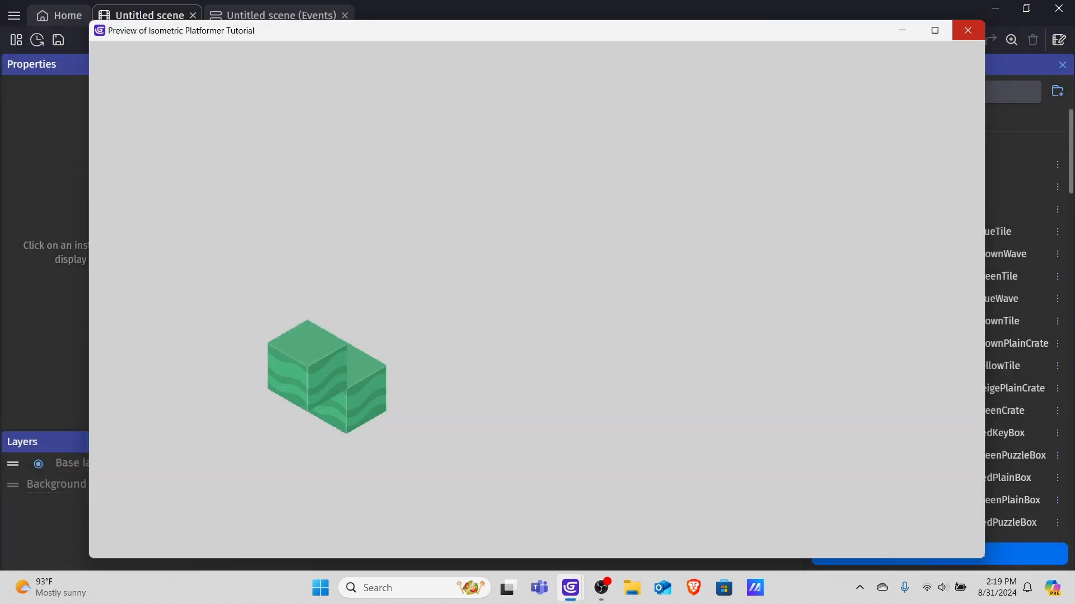
click(968, 30)
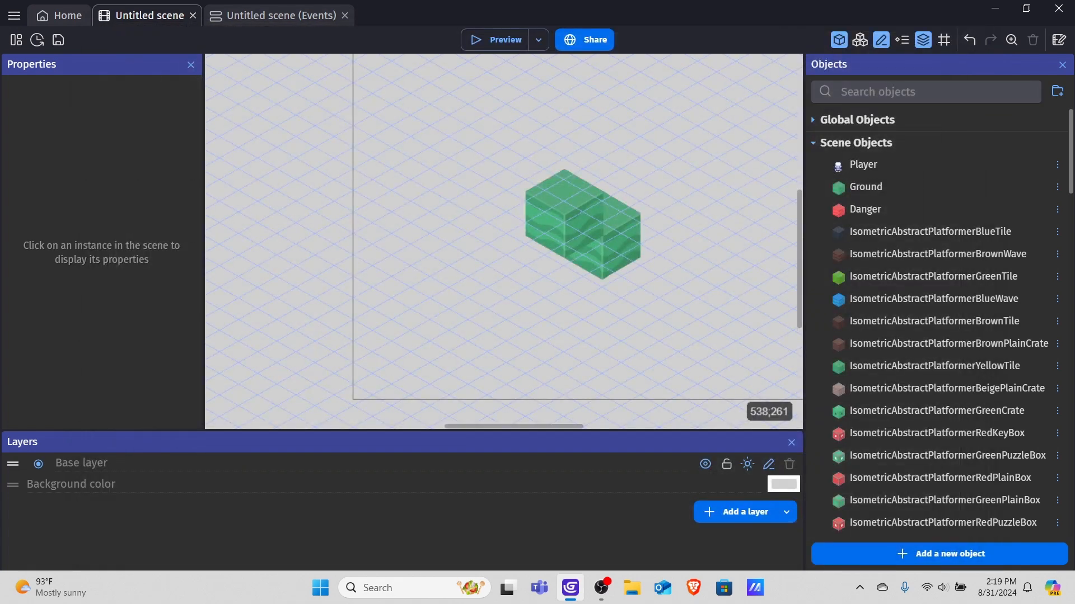
Select the back Ground block and set its Z order to 1.
click(586, 190)
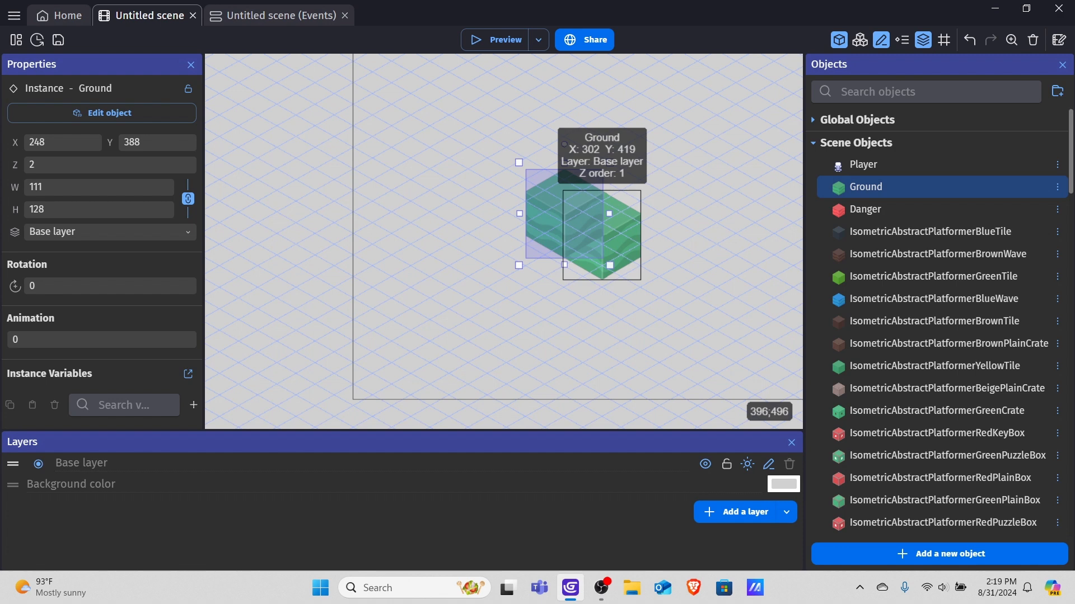
click(615, 240)
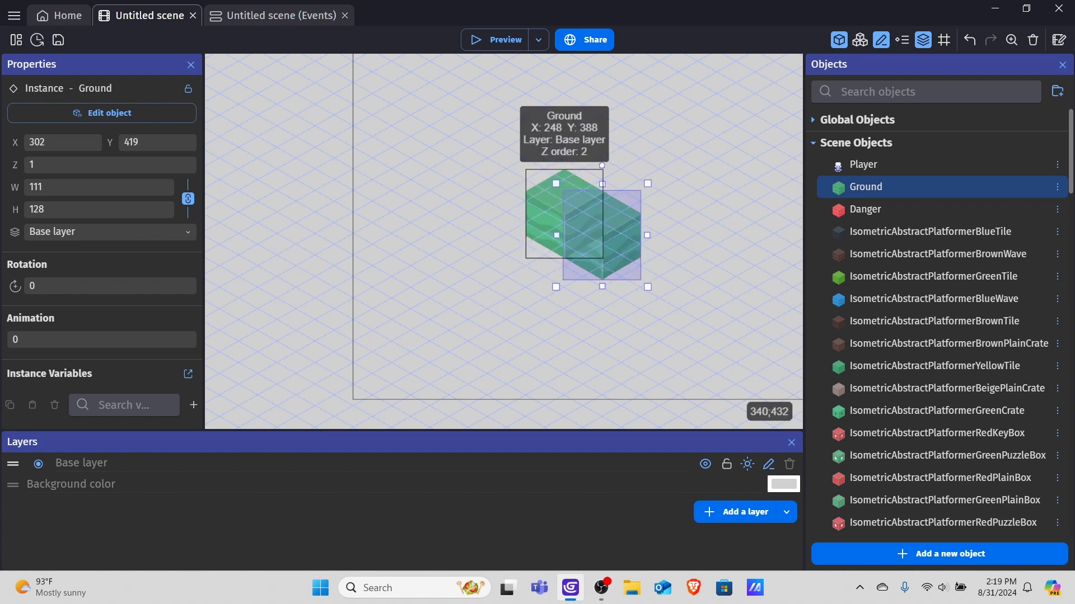
click(538, 192)
click(56, 165)
key(BackSpace)
text(1)
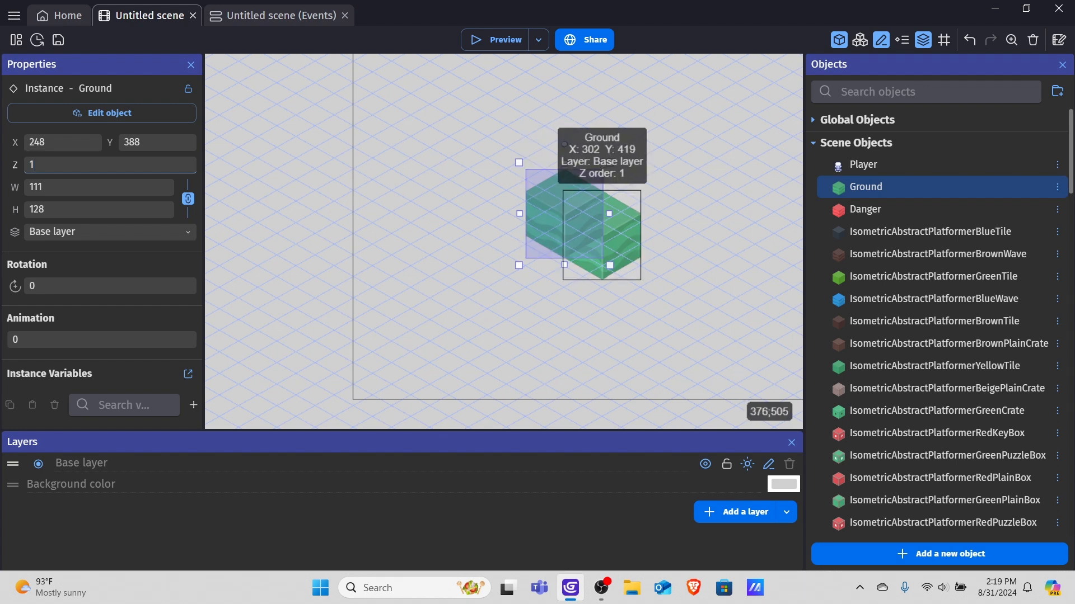
Set the front Ground block's Z order to 2.
click(615, 250)
click(61, 165)
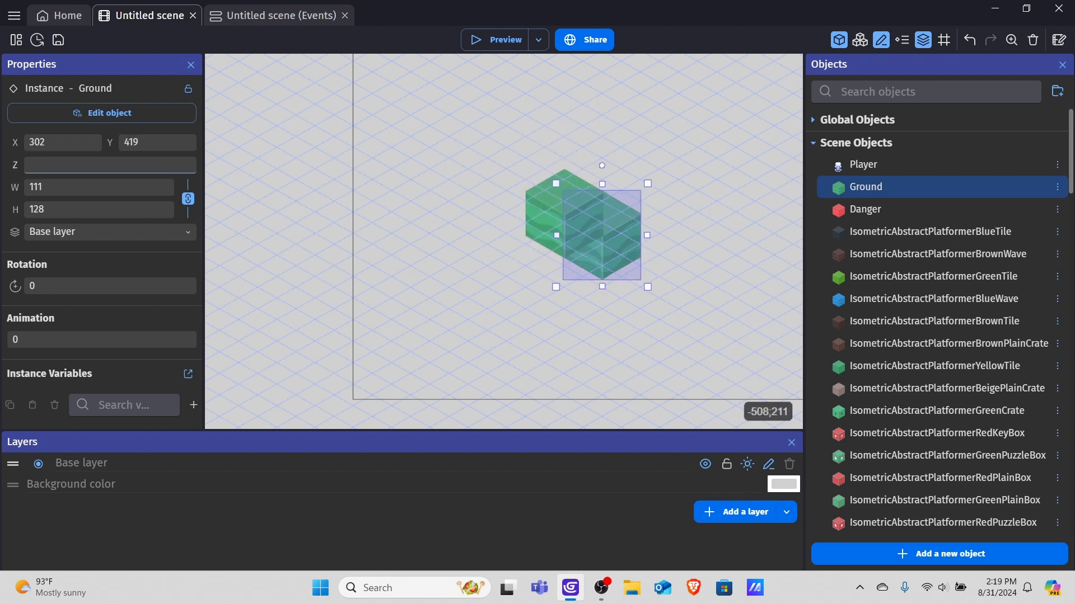
text(2)
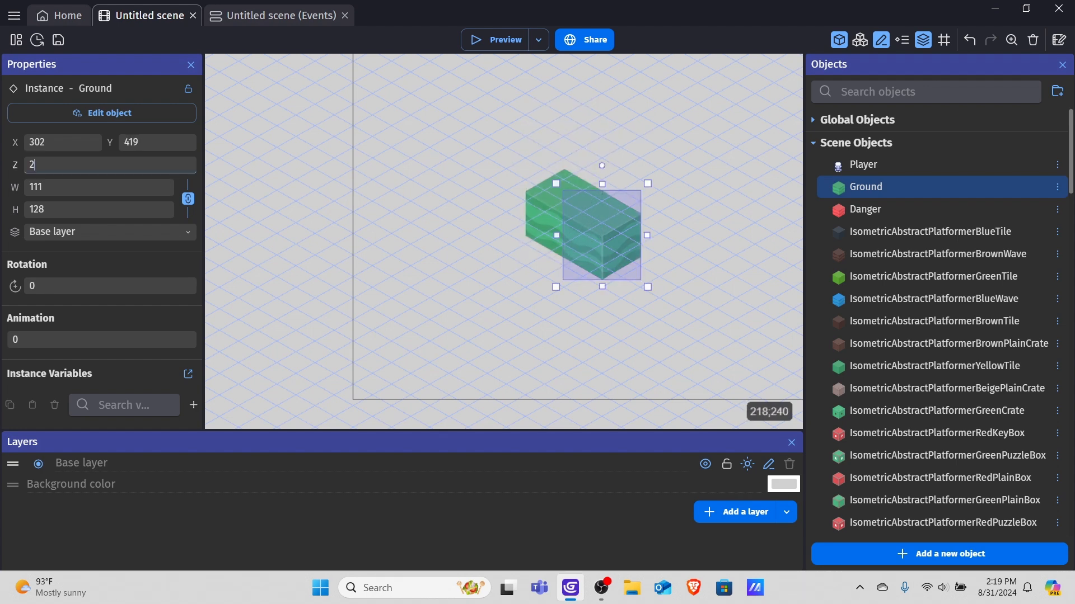
click(544, 118)
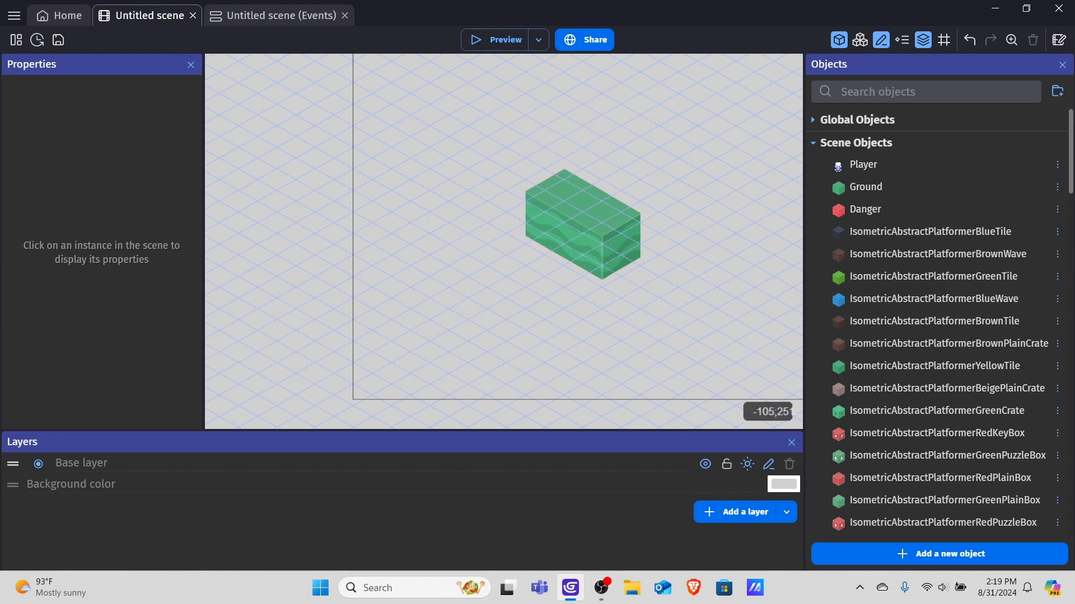
Search the extensions for ysort and install the YSort extension in the project.
click(612, 278)
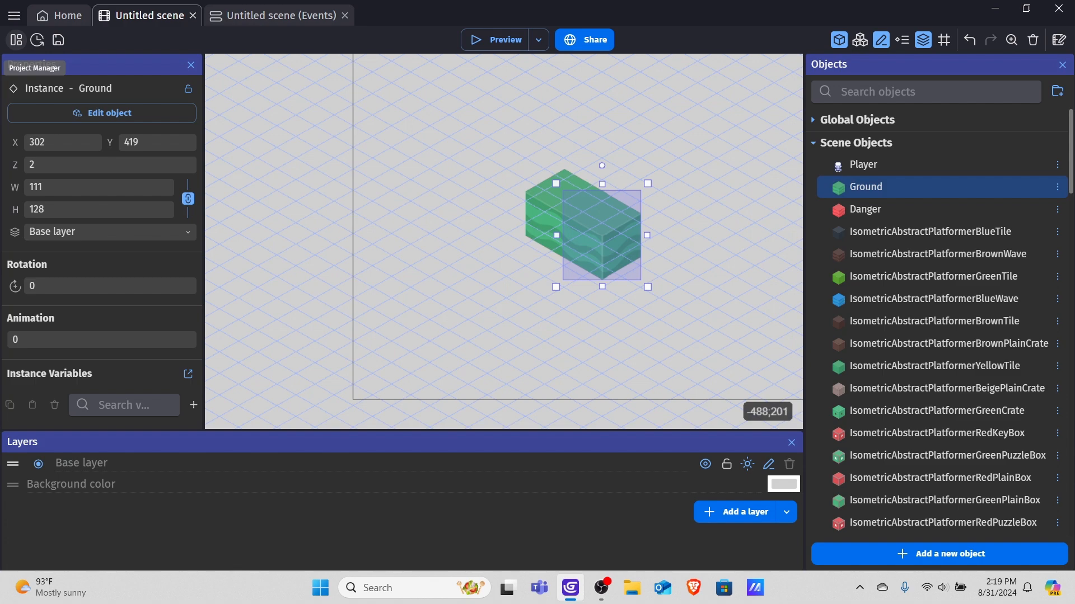
click(17, 39)
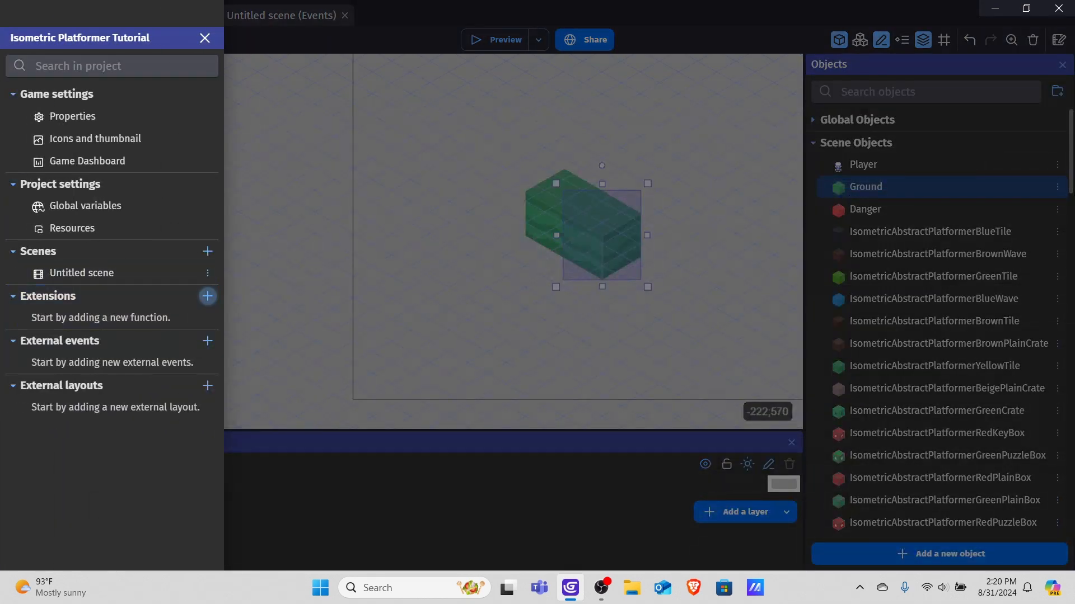
click(207, 296)
text(ysort)
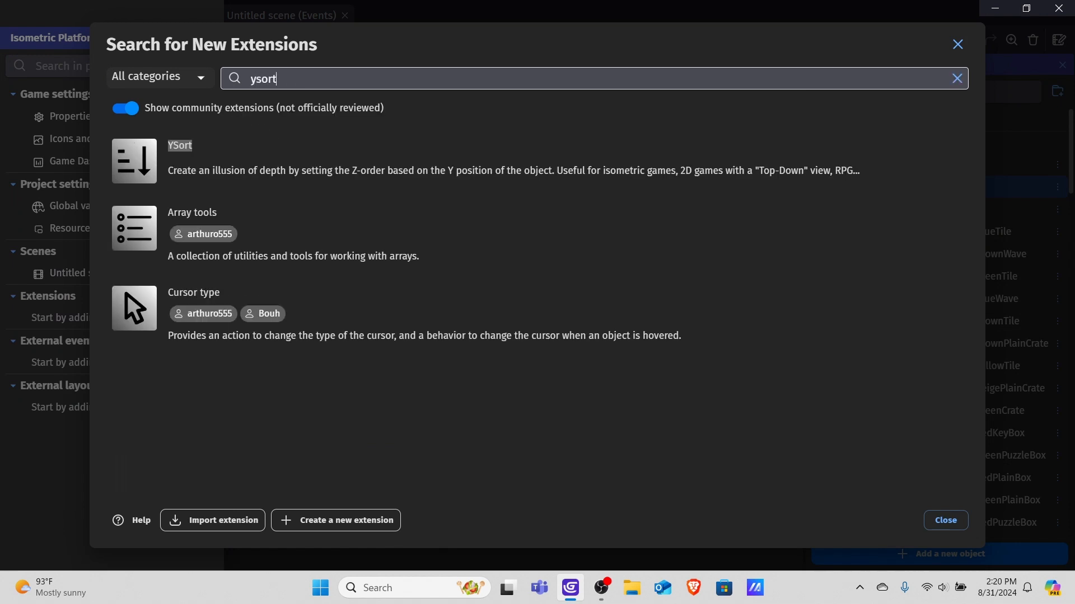
click(292, 157)
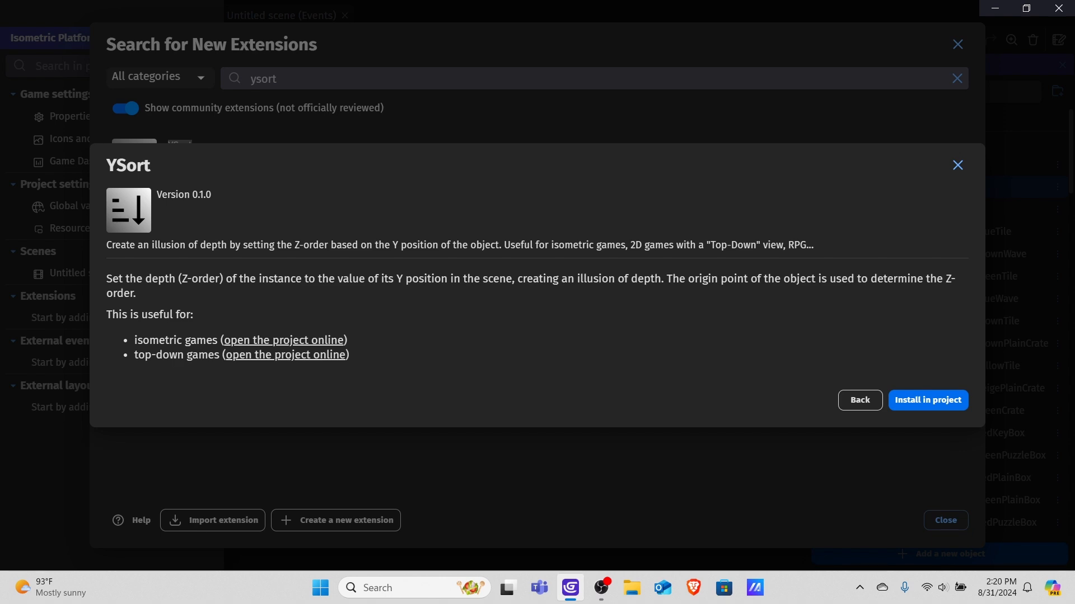
click(928, 401)
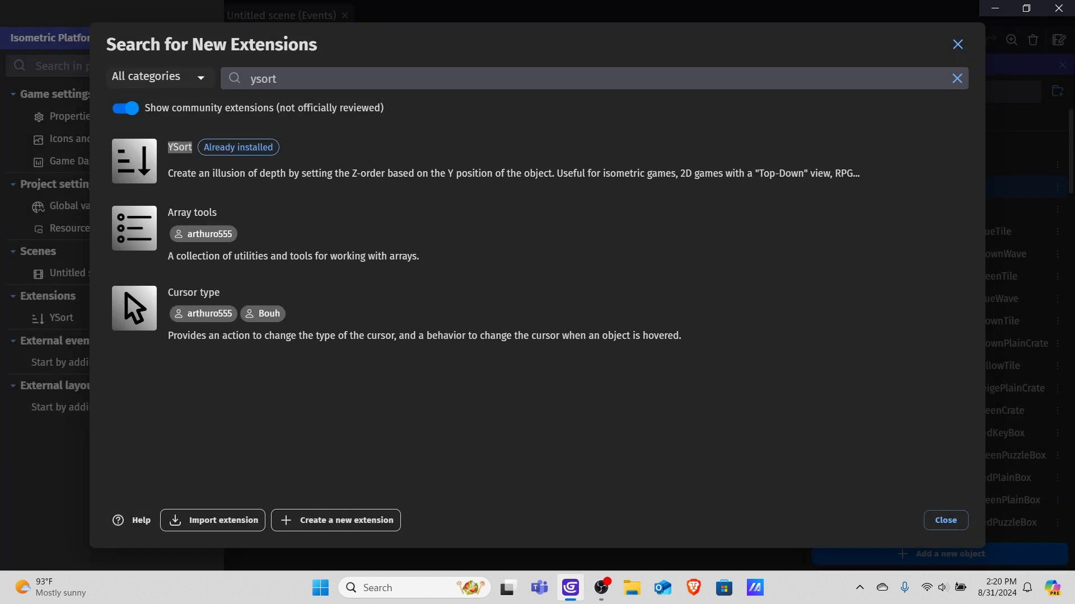
click(945, 520)
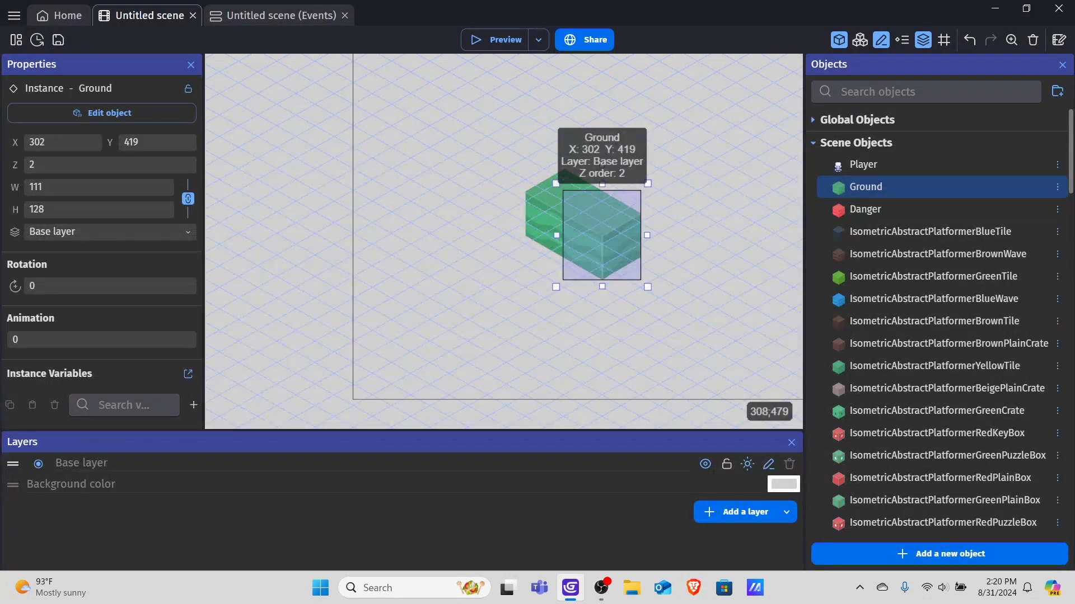
Duplicate the front Ground block and move the copy beside it along the row, at X 357, Y 450.
right_click(618, 229)
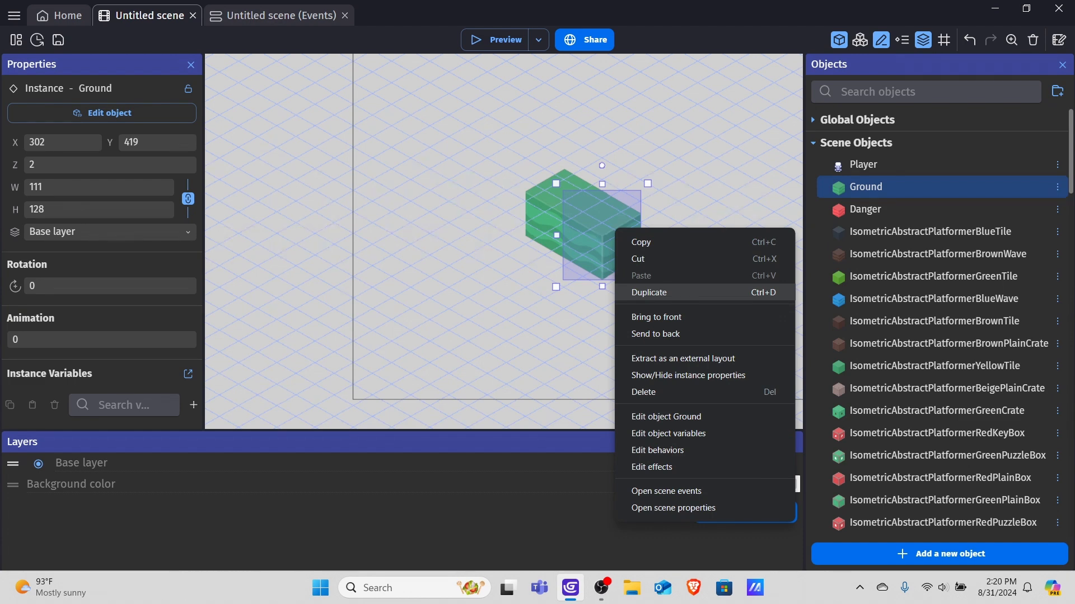
click(492, 152)
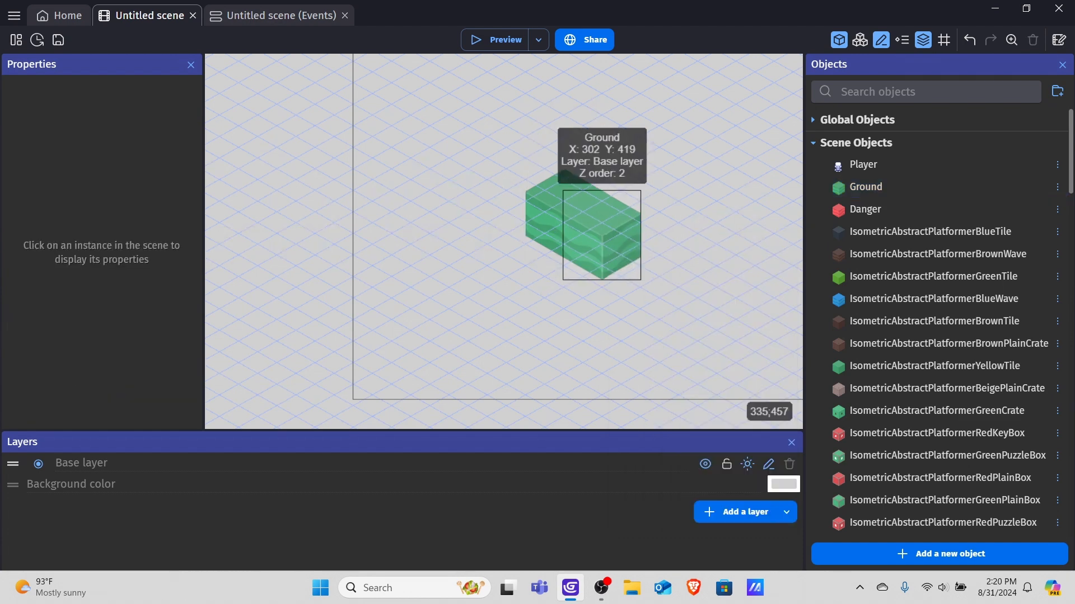
click(625, 226)
right_click(624, 224)
click(637, 287)
drag(628, 244, 657, 255)
click(691, 243)
Duplicate the block again and move the new copy up above the others.
right_click(659, 245)
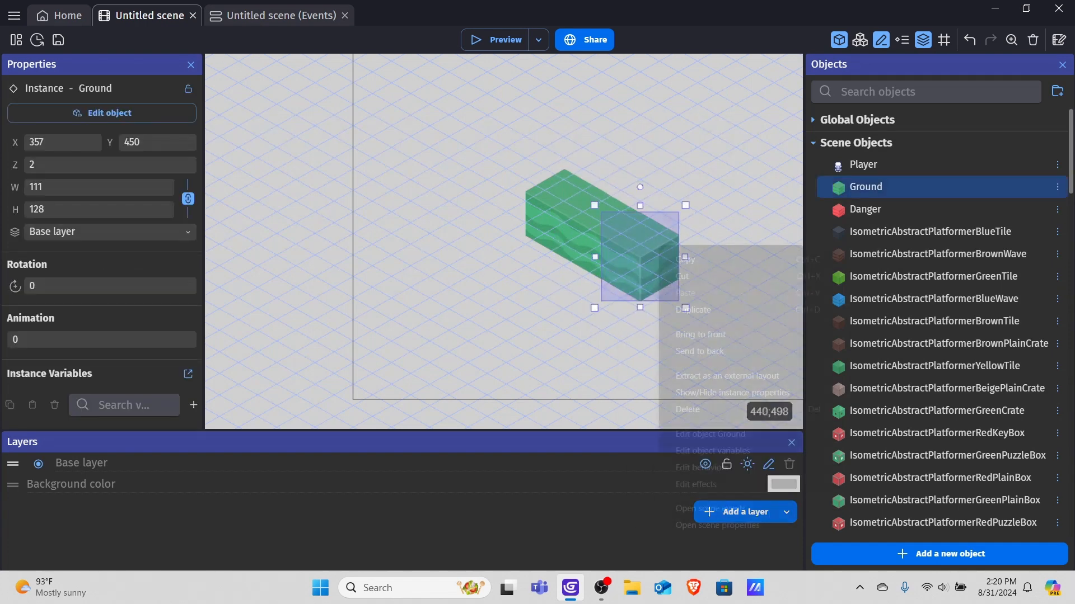
click(686, 310)
scroll(647, 207, up, 2)
drag(669, 291, 622, 117)
Preview the scene and close the preview window.
click(496, 39)
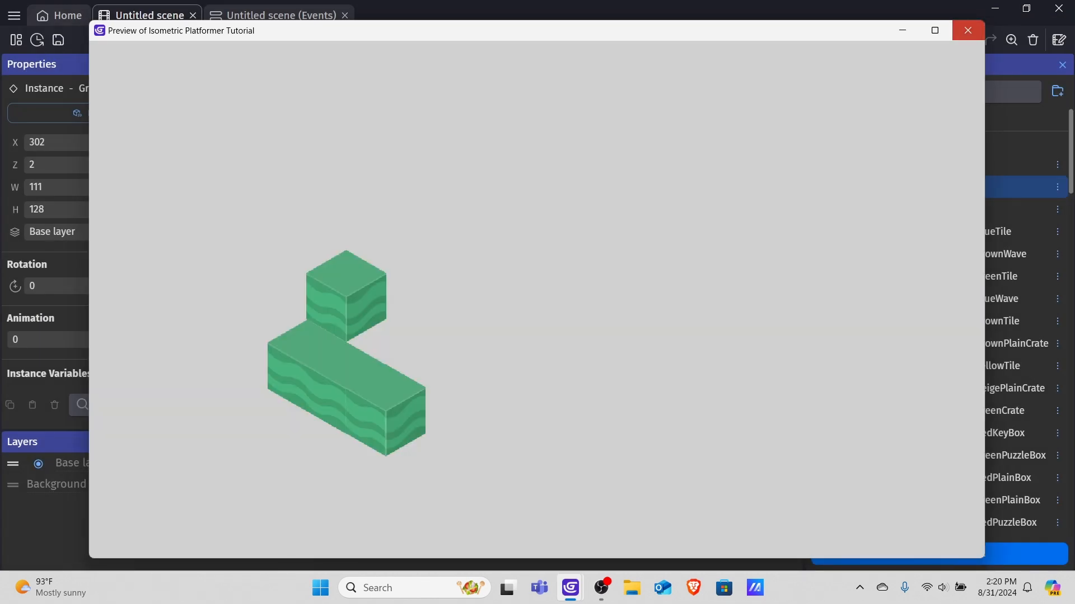
click(967, 30)
Reposition the raised Ground block to X 302, Y 295 on the grid.
mouse_move(621, 120)
mouse_down()
mouse_move(594, 150)
mouse_move(625, 138)
mouse_move(606, 126)
mouse_up()
scroll(700, 146, down, 1)
middle_drag(704, 140, 669, 229)
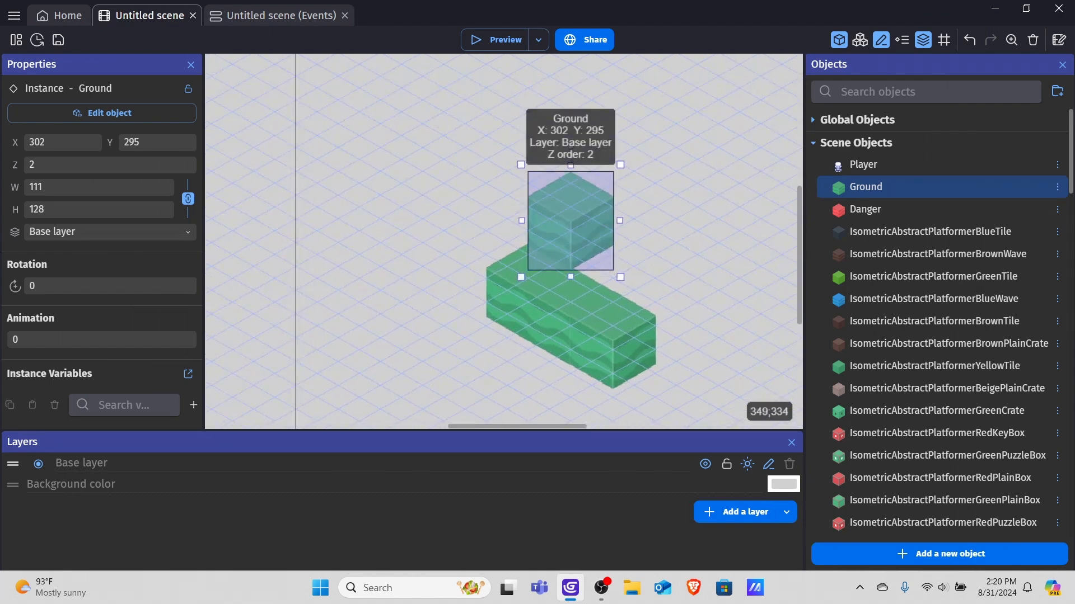
Set the raised Ground block's Z order to 1.
click(508, 286)
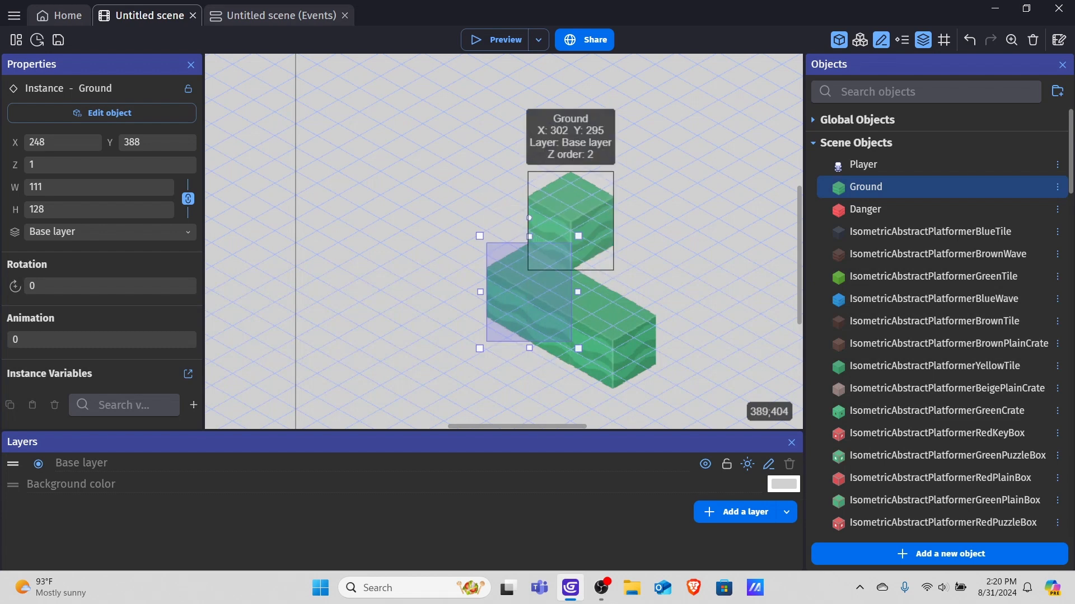
click(577, 291)
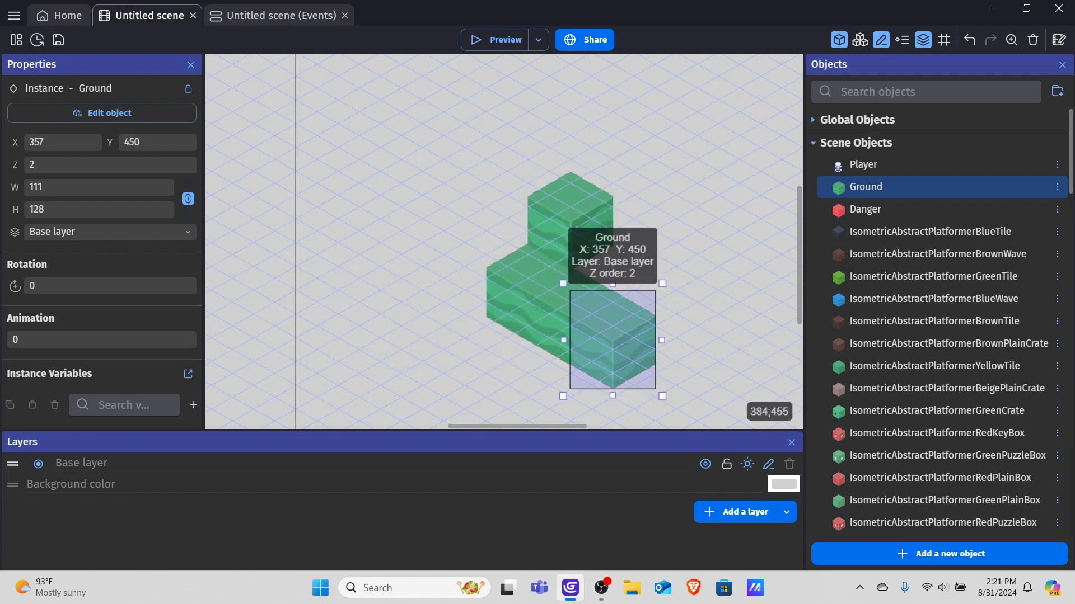
click(589, 192)
click(61, 163)
key(BackSpace)
text(1)
Set the Z order of the Ground block at X 248, Y 388 to 2.
click(521, 269)
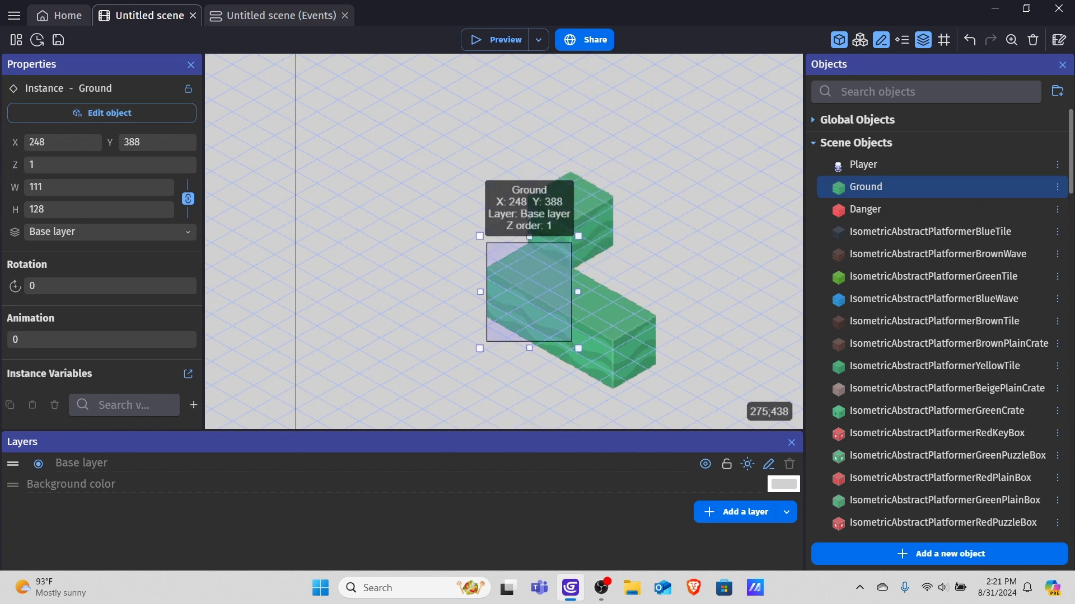
click(89, 166)
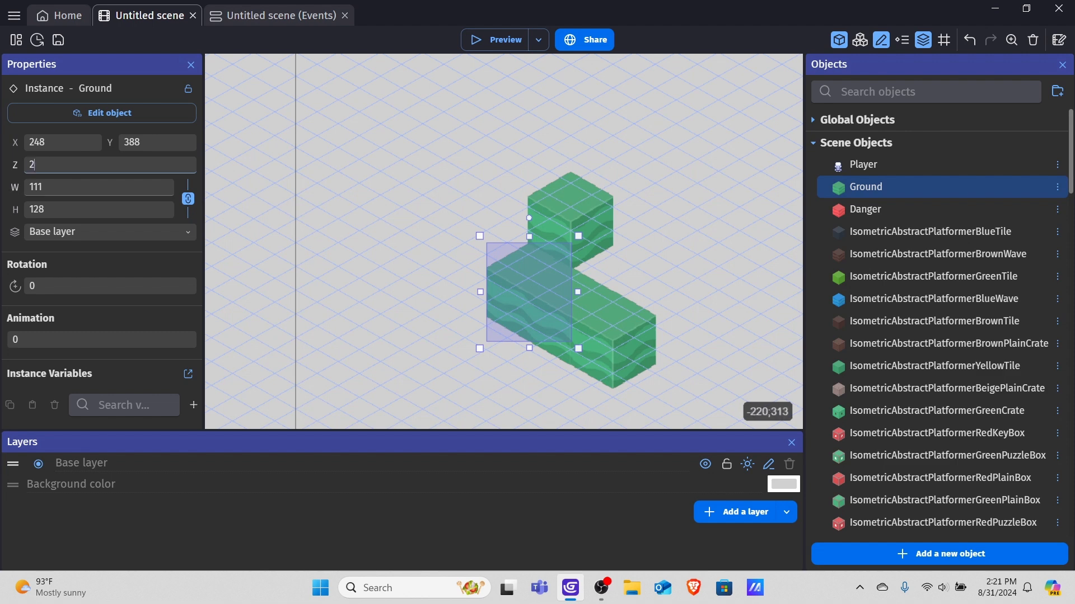
click(590, 194)
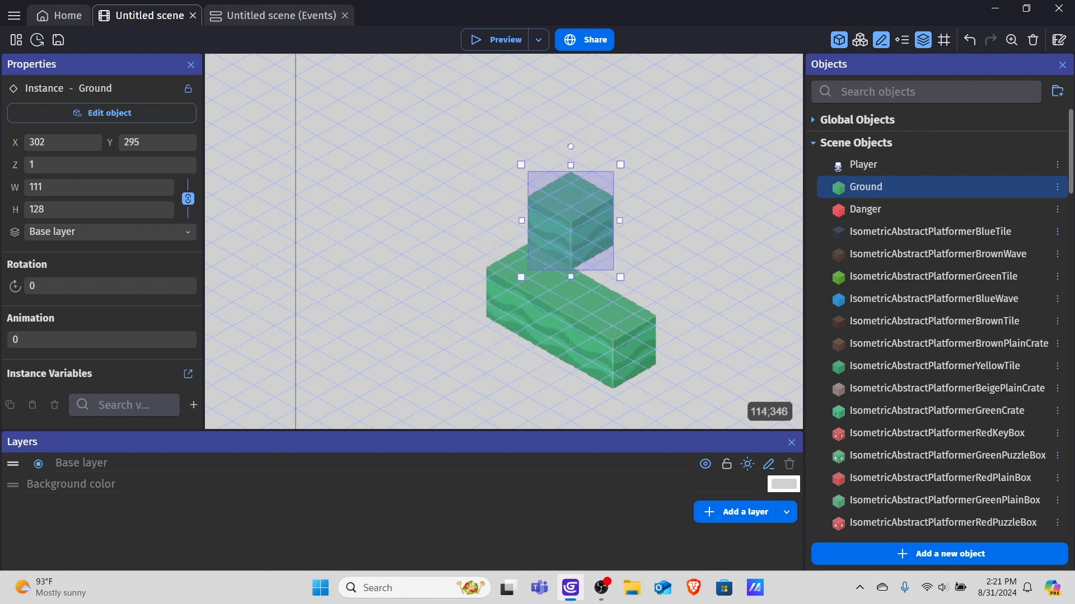
Set the raised Ground block's Z order to 3.
click(96, 166)
key(BackSpace)
text(3)
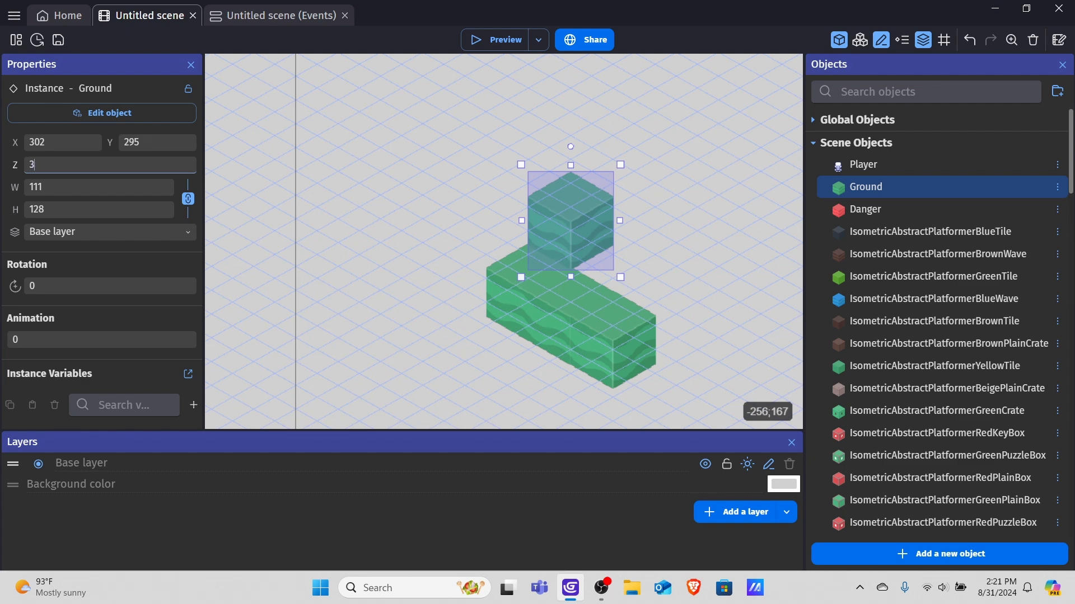
Move the raised Ground block down onto the ground row at X 302, Y 357 and set its Z order to 1.
drag(570, 221, 578, 268)
click(107, 170)
key(BackSpace)
text(1)
click(701, 207)
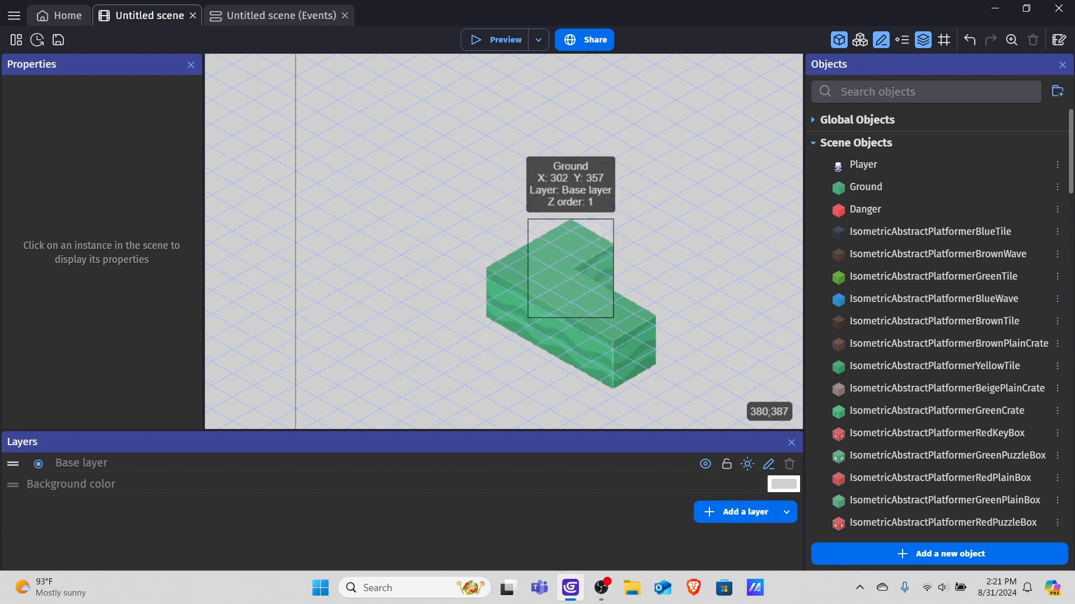
Duplicate a Ground block and snap the copy beside the others to widen the platform.
right_click(601, 251)
click(633, 314)
drag(576, 252, 611, 264)
click(674, 300)
Duplicate another Ground block and place the copy to extend the platform further.
scroll(656, 299, up, 2)
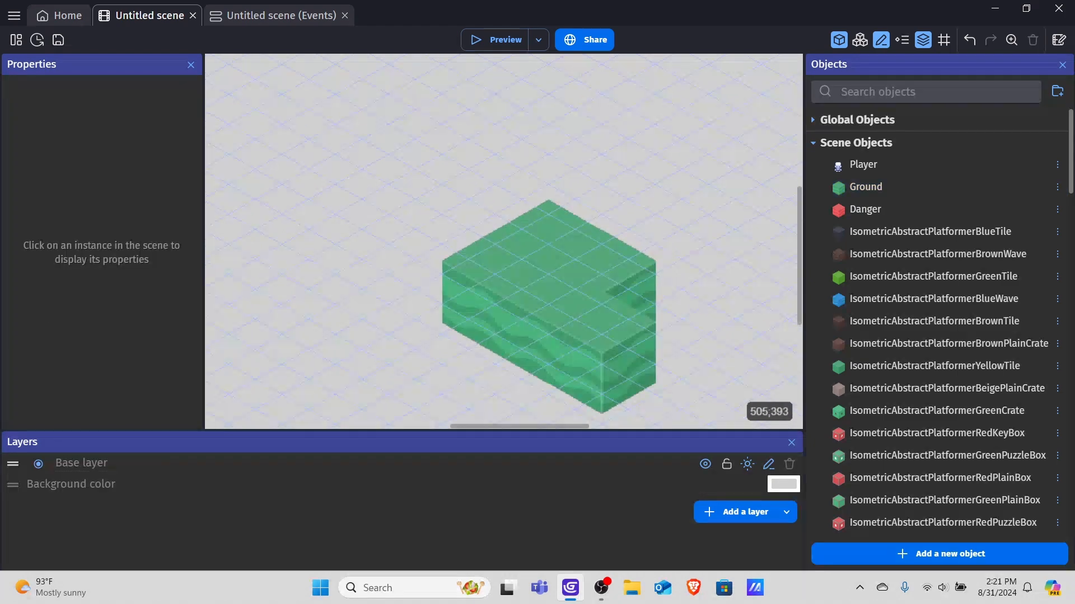
middle_drag(652, 232, 458, 108)
click(462, 112)
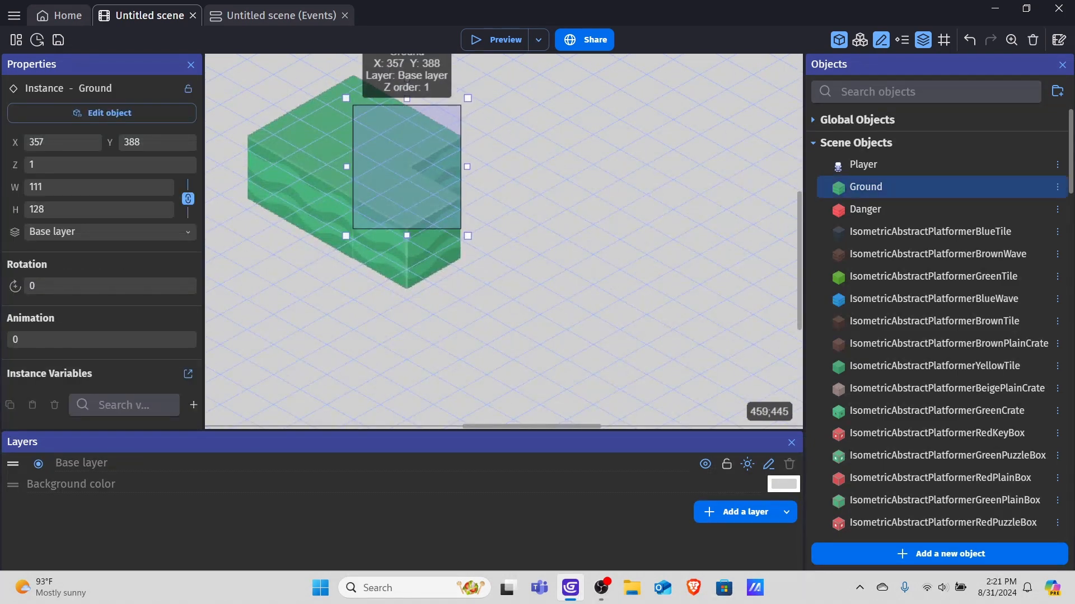
right_click(443, 153)
click(464, 219)
drag(427, 139, 470, 160)
click(552, 170)
Select the group of Ground blocks, duplicate them and place the copies to lengthen the platform into a long slab.
scroll(560, 166, down, 2)
middle_drag(590, 121, 687, 212)
drag(443, 135, 697, 364)
scroll(439, 148, down, 3)
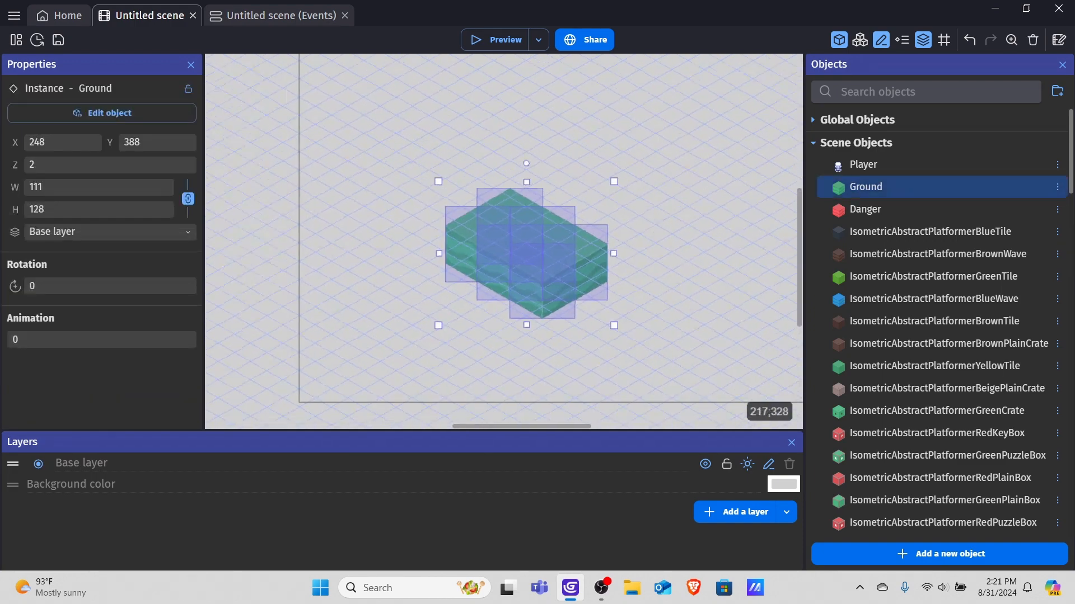
drag(515, 229, 616, 212)
right_click(541, 174)
click(571, 239)
click(683, 164)
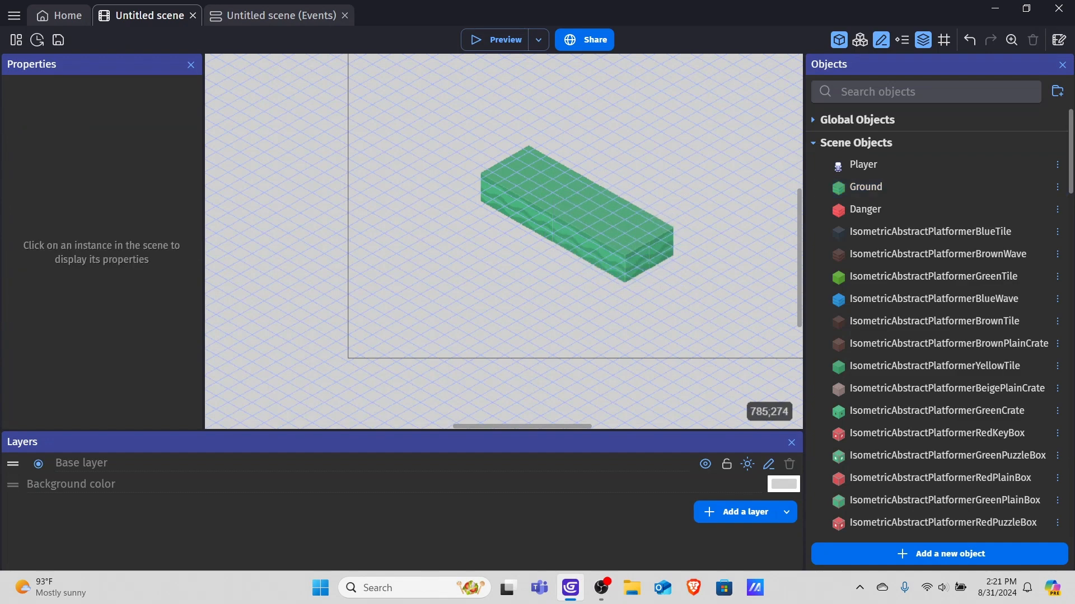
Place a Player instance on top of the platform and scale it to about 37 × 55.5.
scroll(679, 231, up, 5)
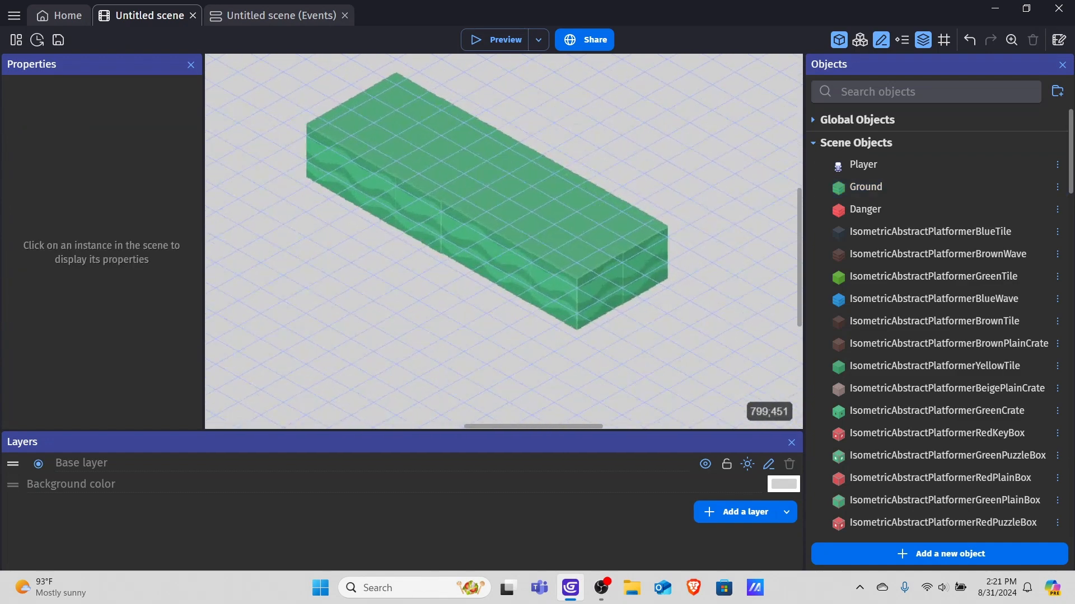
scroll(672, 231, up, 2)
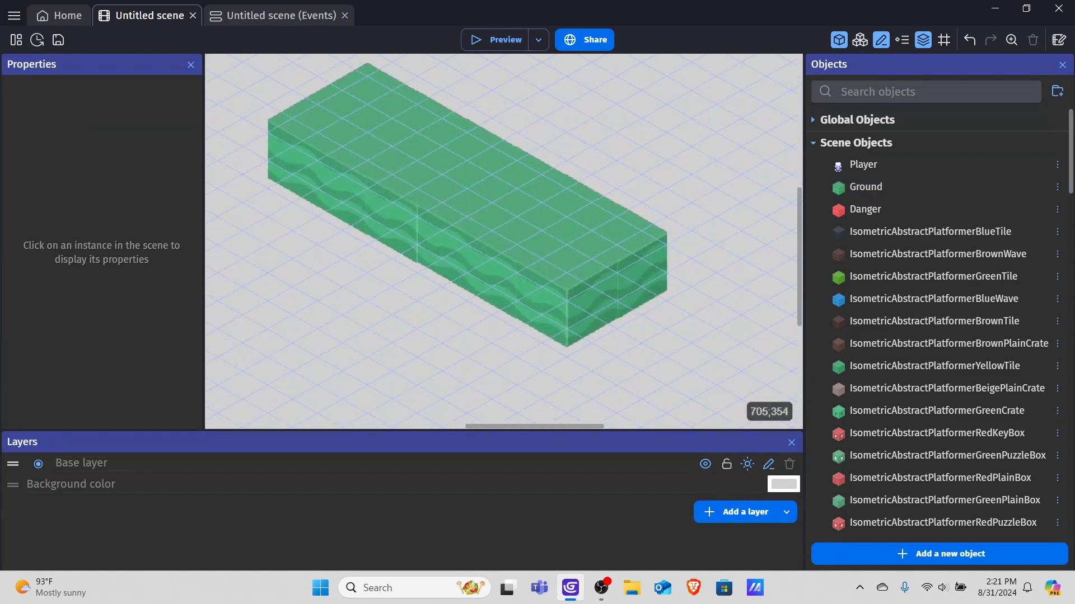
scroll(588, 168, down, 3)
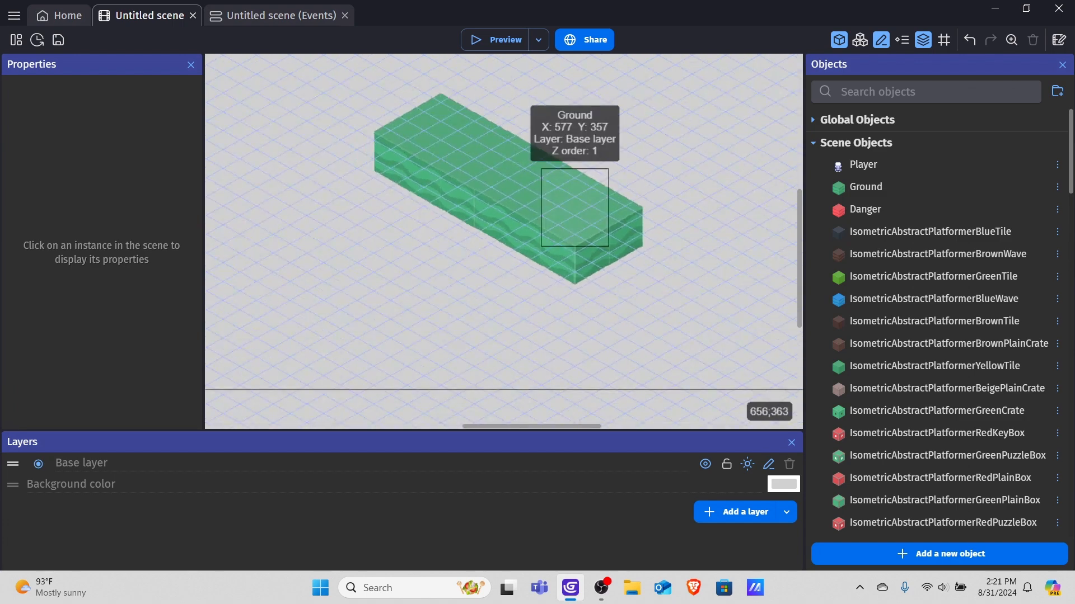
click(934, 164)
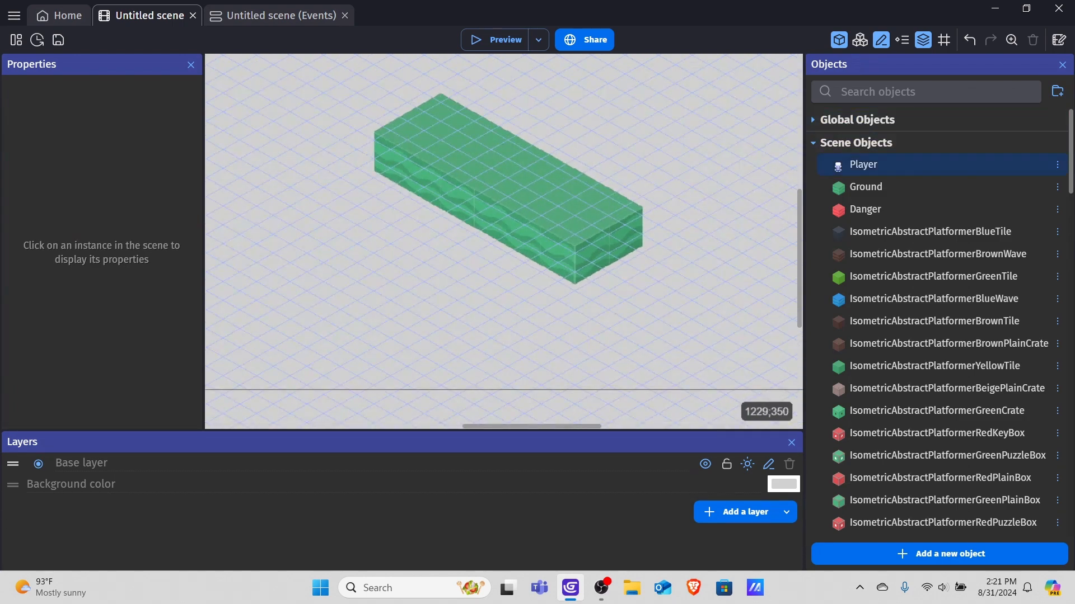
drag(893, 158, 479, 140)
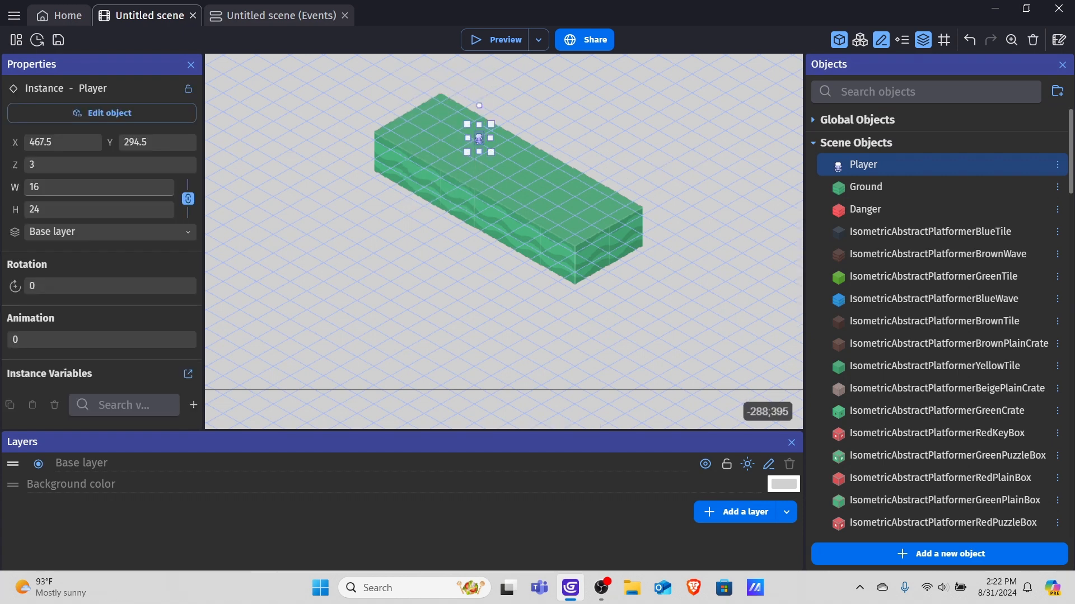
mouse_move(15, 187)
mouse_down()
mouse_move(39, 188)
mouse_move(17, 188)
mouse_move(28, 188)
mouse_up()
drag(16, 188, 15, 188)
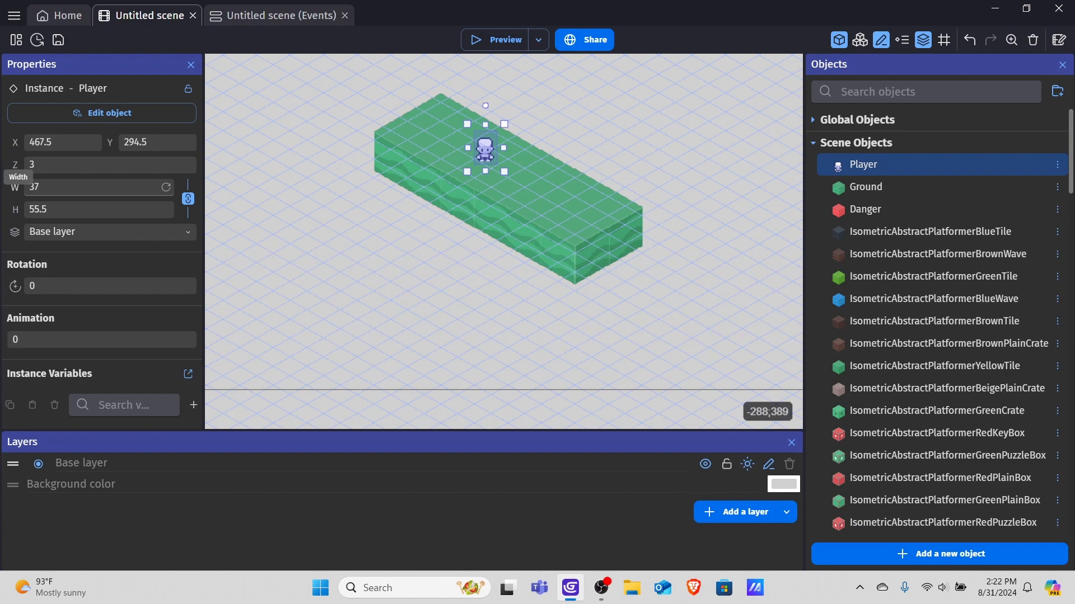
Move the Player to X 385, Y 248 near the back corner of the platform.
click(588, 106)
scroll(641, 214, down, 1)
middle_drag(609, 145, 655, 262)
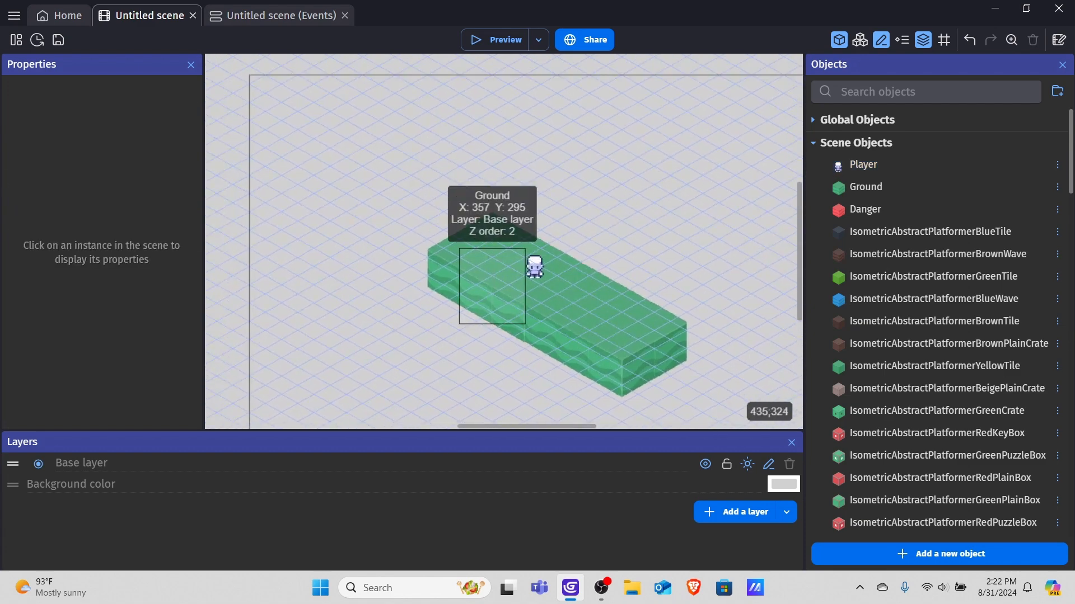
drag(534, 272, 486, 238)
Preview the scene, close the preview window and return to the editor.
click(495, 40)
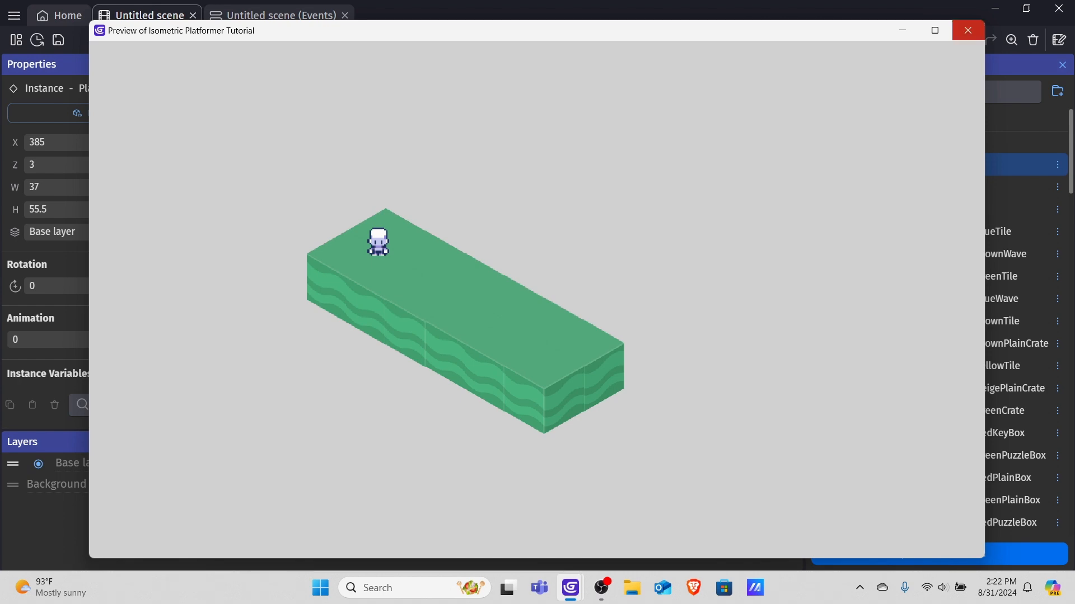
click(967, 30)
mouse_move(570, 588)
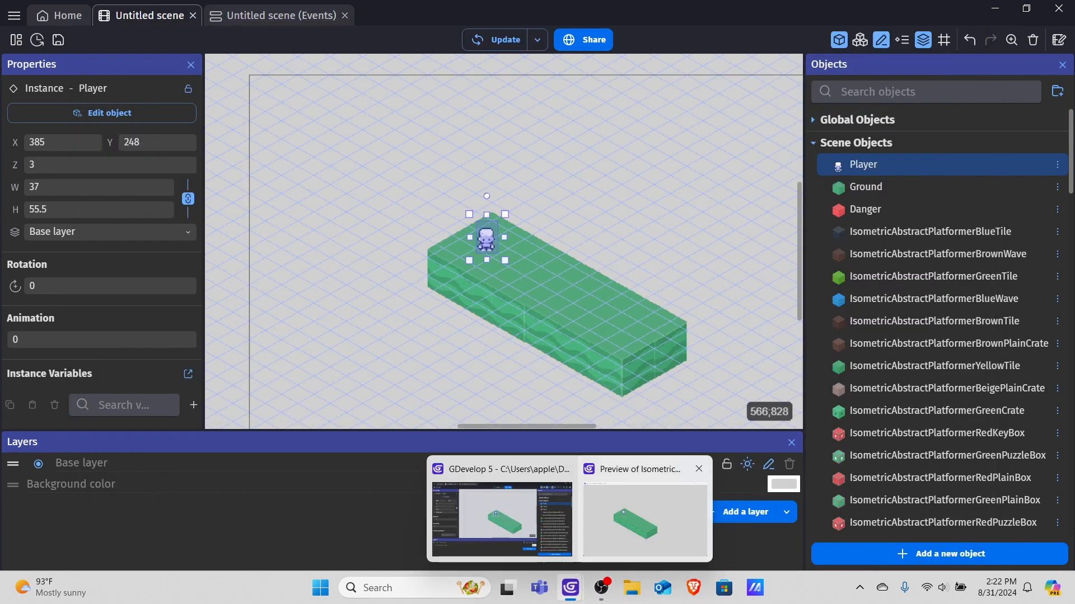
click(571, 587)
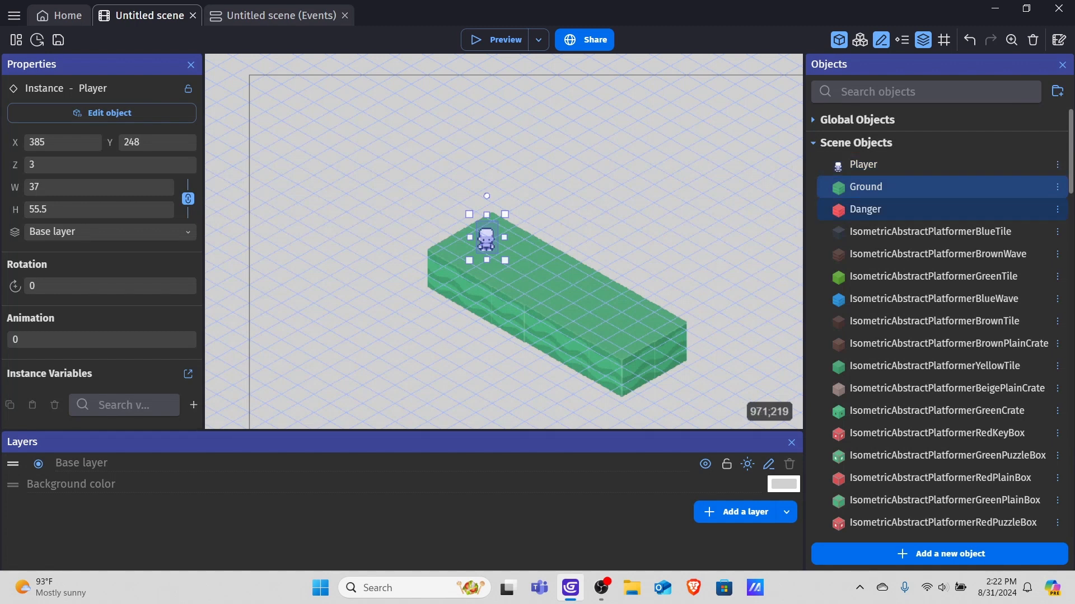
Add the Top-down movement behavior to the Player object.
double_click(486, 239)
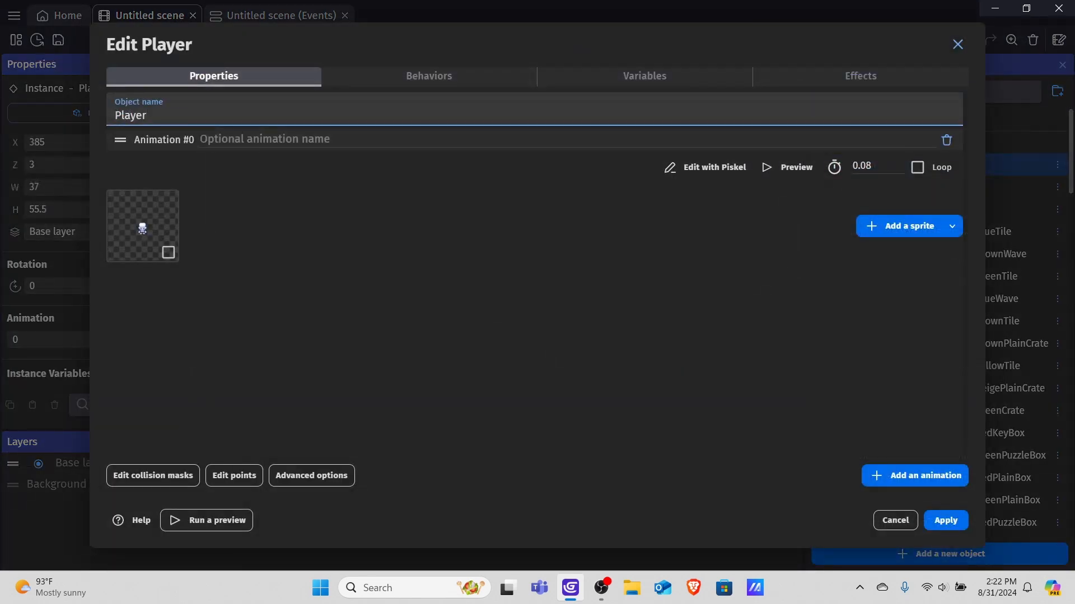
click(429, 76)
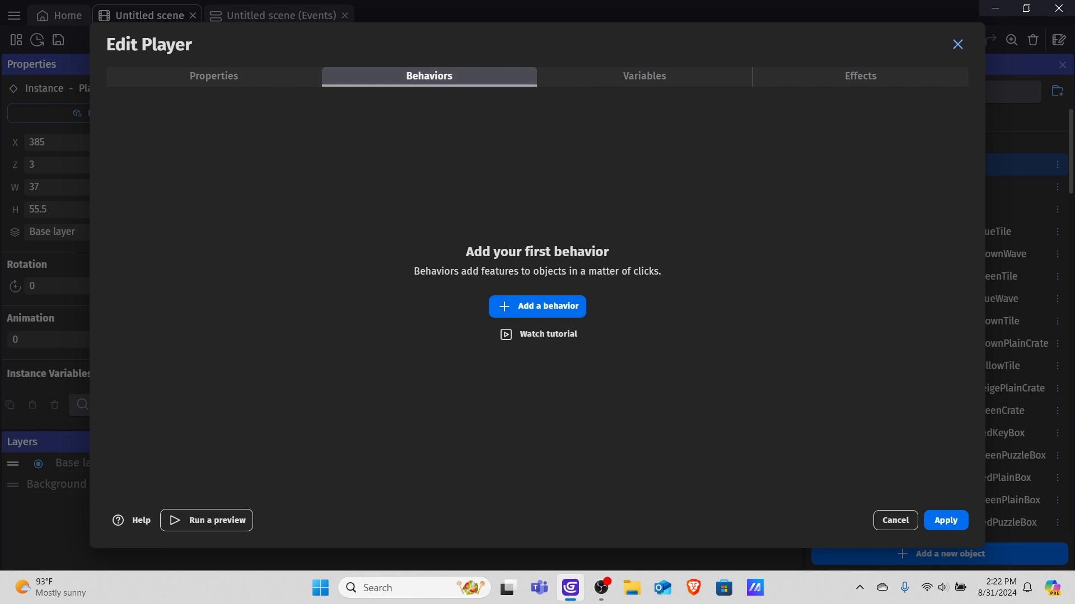
click(536, 306)
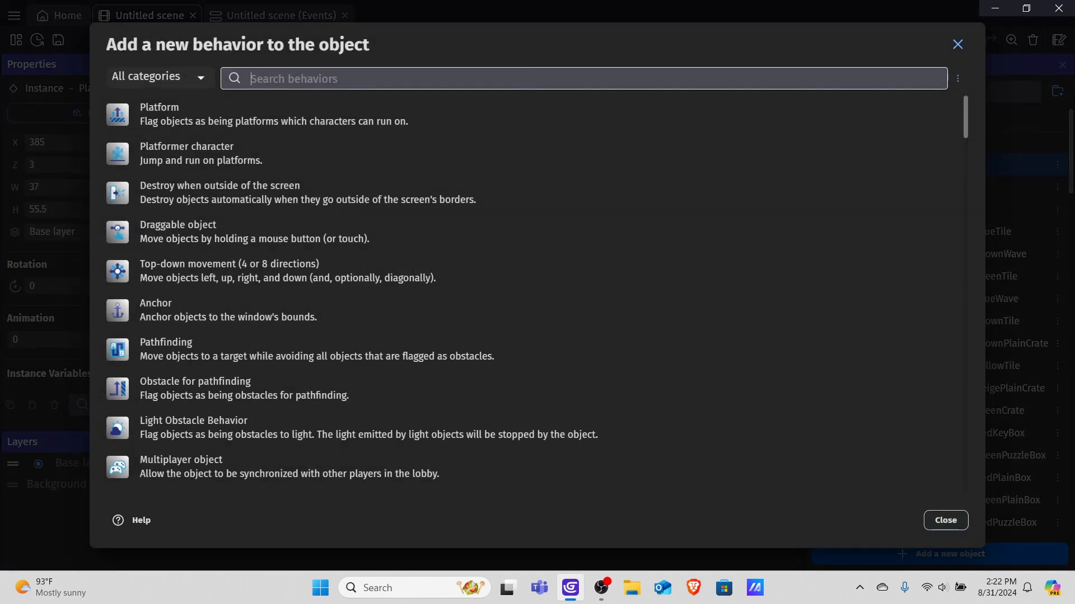
scroll(527, 291, down, 2)
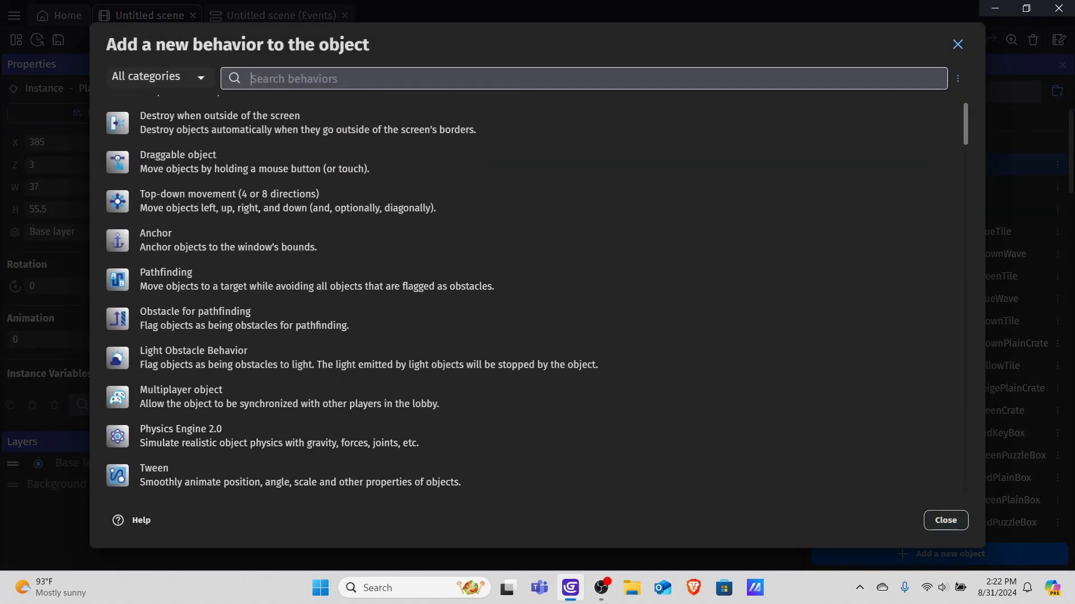
click(230, 200)
scroll(474, 278, down, 2)
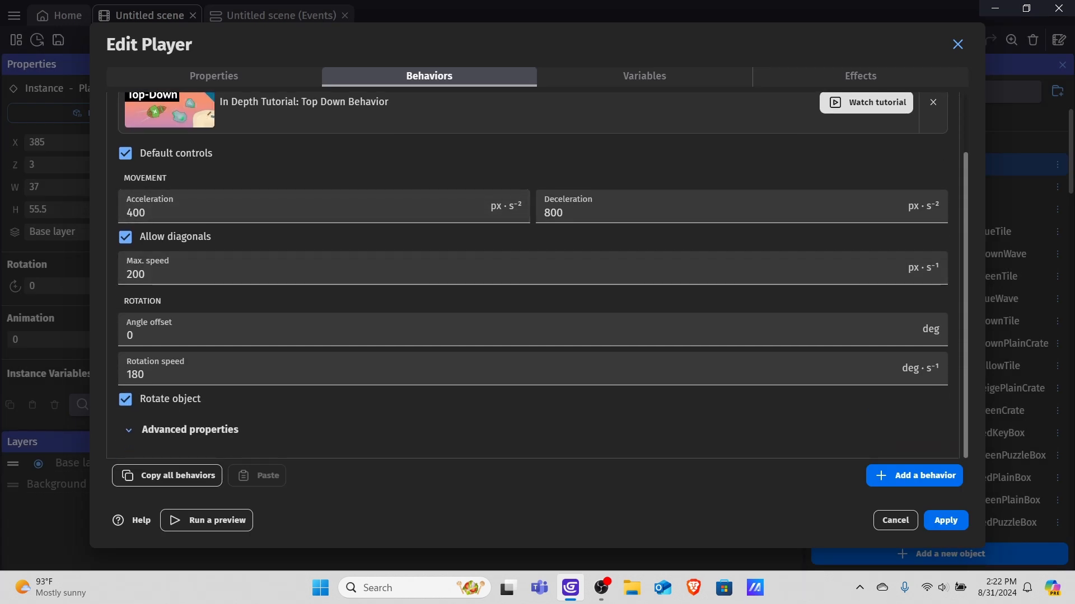
Turn off Rotate object and expand the behavior's advanced properties.
click(126, 399)
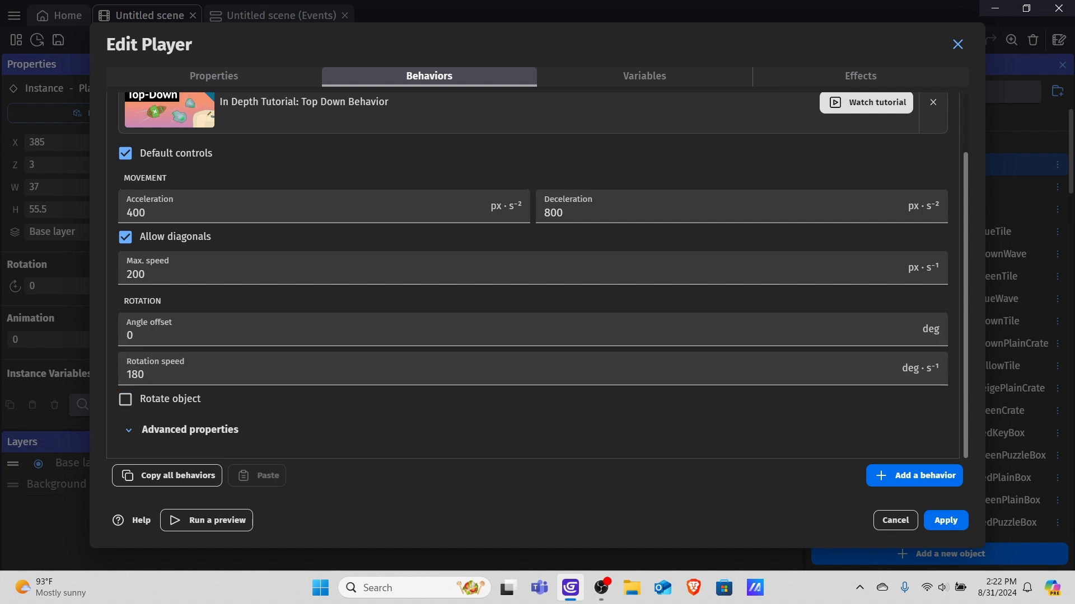
scroll(532, 276, up, 2)
scroll(532, 275, down, 2)
click(190, 430)
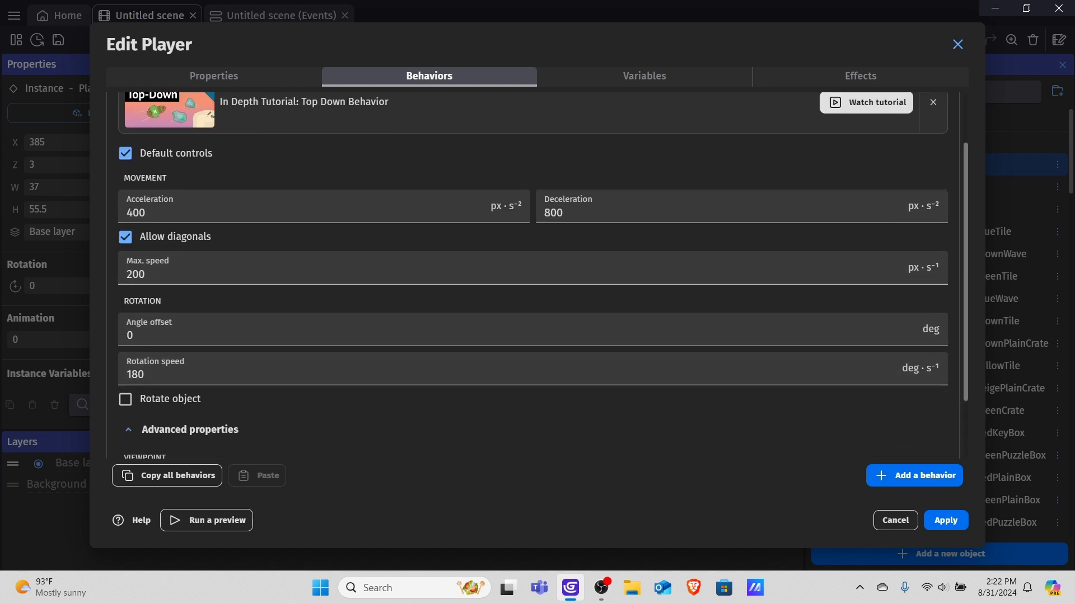
Set the movement Viewpoint to Isometry 2:1 (26.565°) and apply the Player changes.
scroll(905, 380, down, 3)
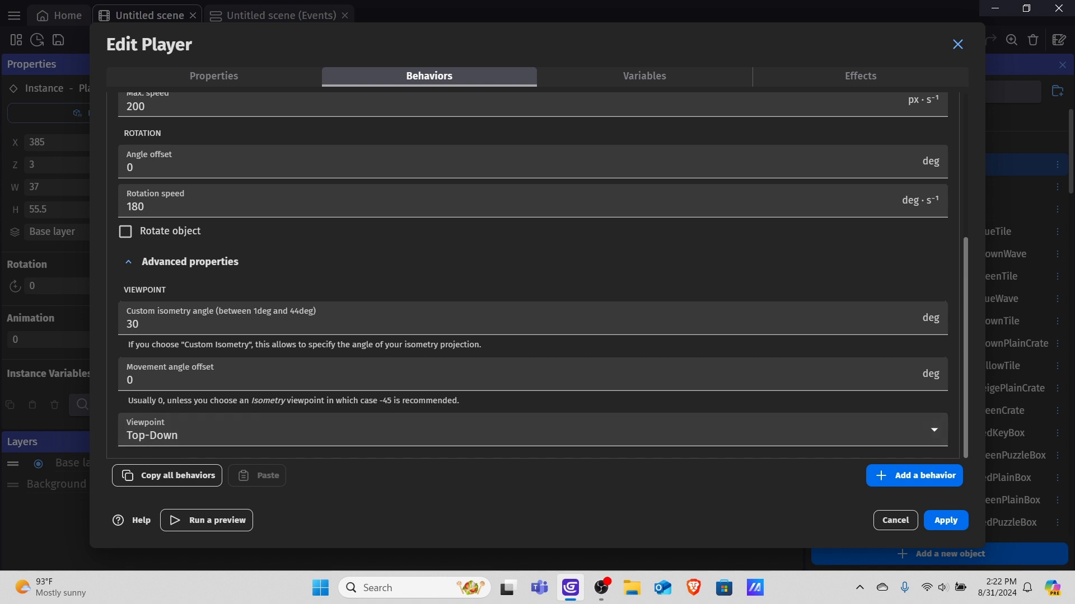
click(532, 431)
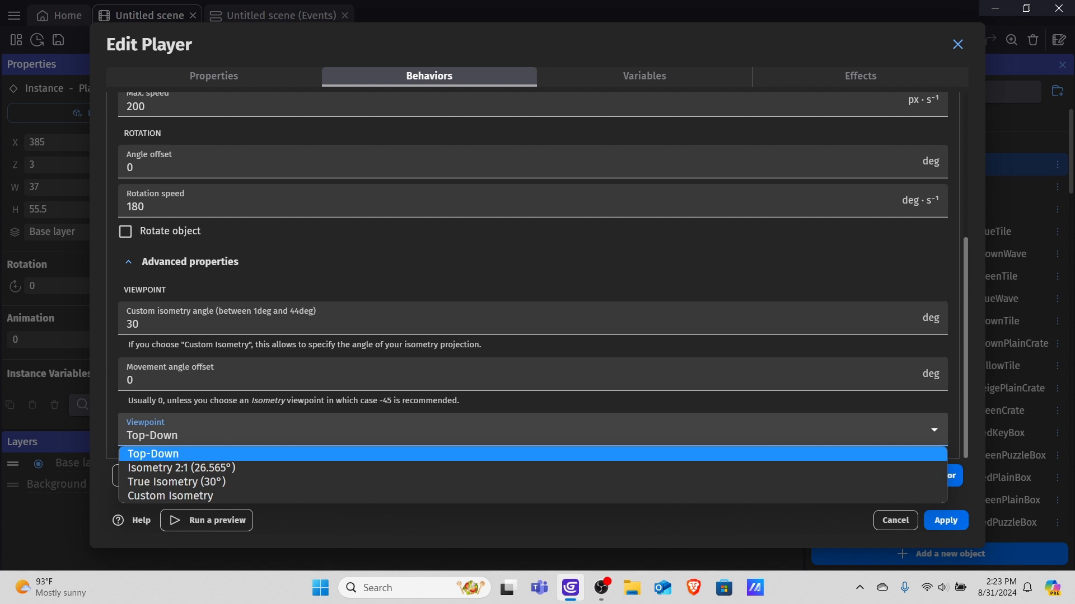
key(Down)
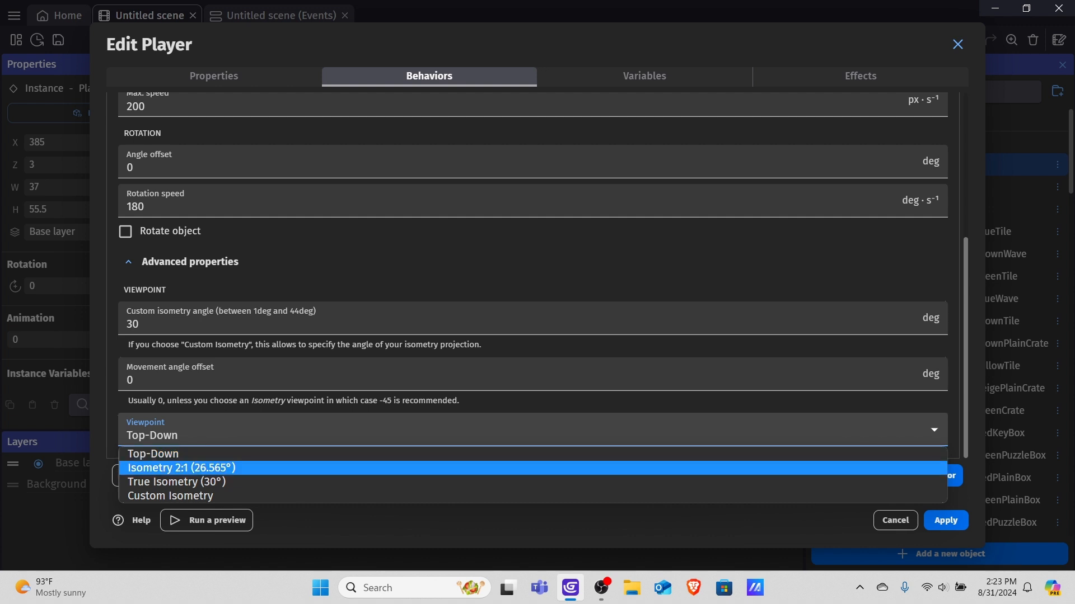
key(Down)
key(Down)
key(Up)
key(Down)
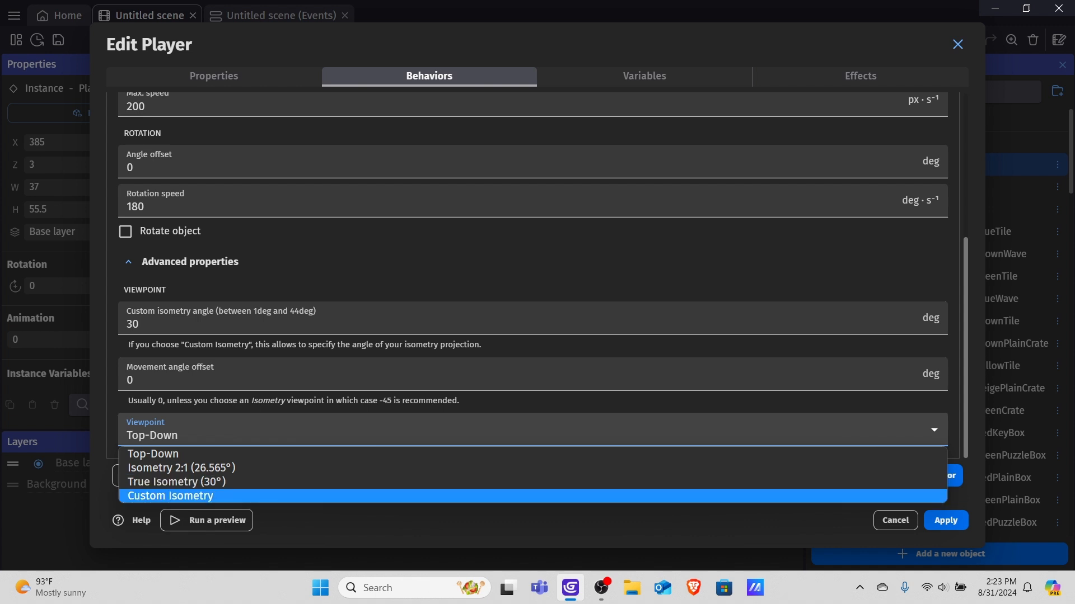
key(Up)
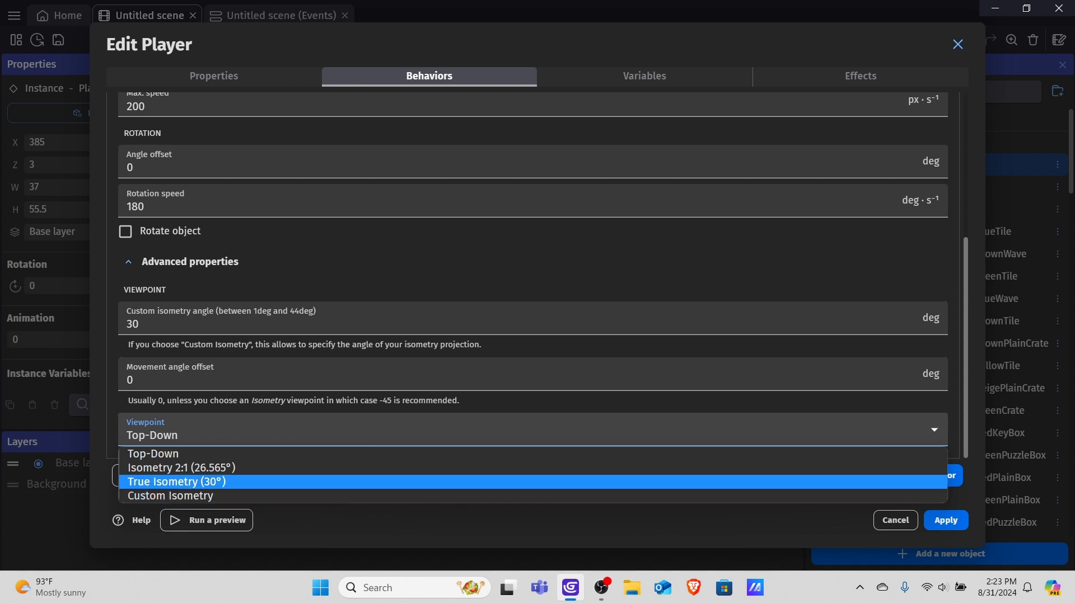
key(Up)
key(Up)
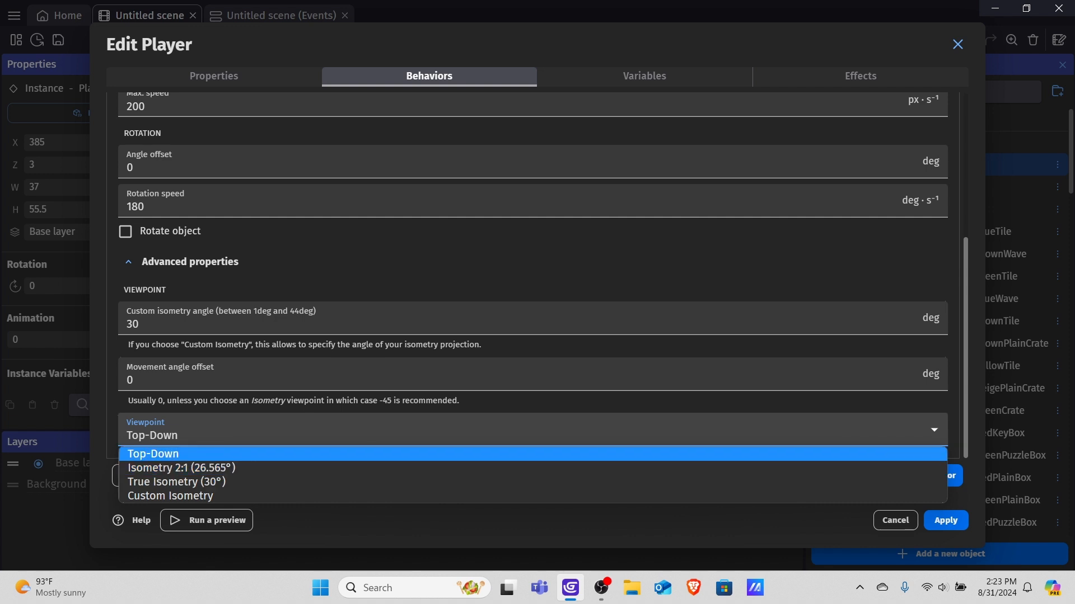
key(Down)
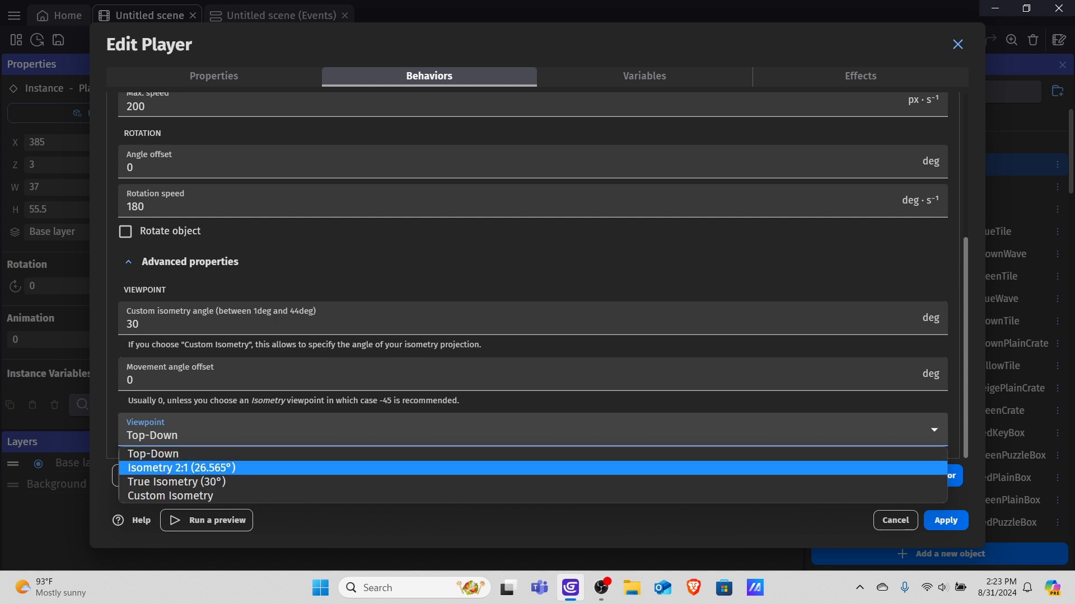
key(Down)
key(Up)
key(Down)
key(Up)
key(Up)
key(Down)
key(Up)
key(Down)
key(Up)
key(Down)
key(Up)
key(Down)
key(Return)
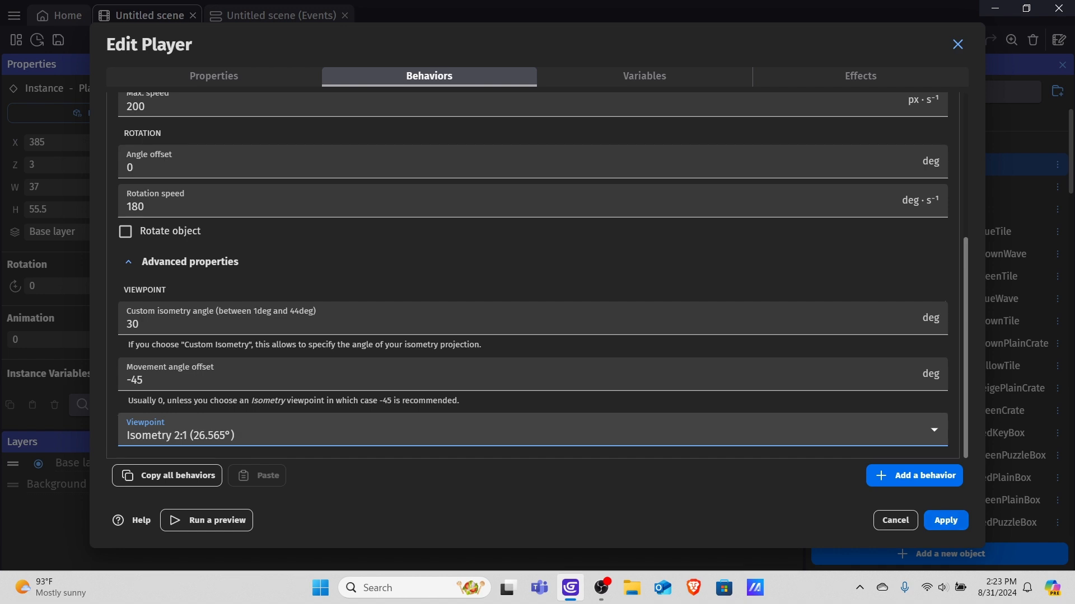
click(946, 520)
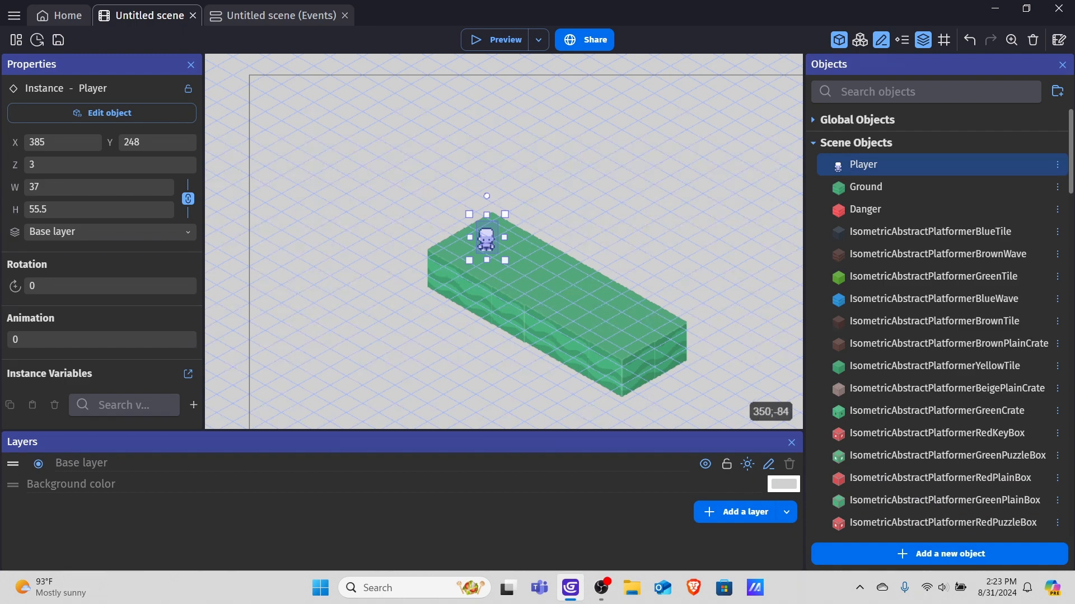
Preview the scene, test the Player's isometric movement with the arrow keys, and close the preview.
click(496, 39)
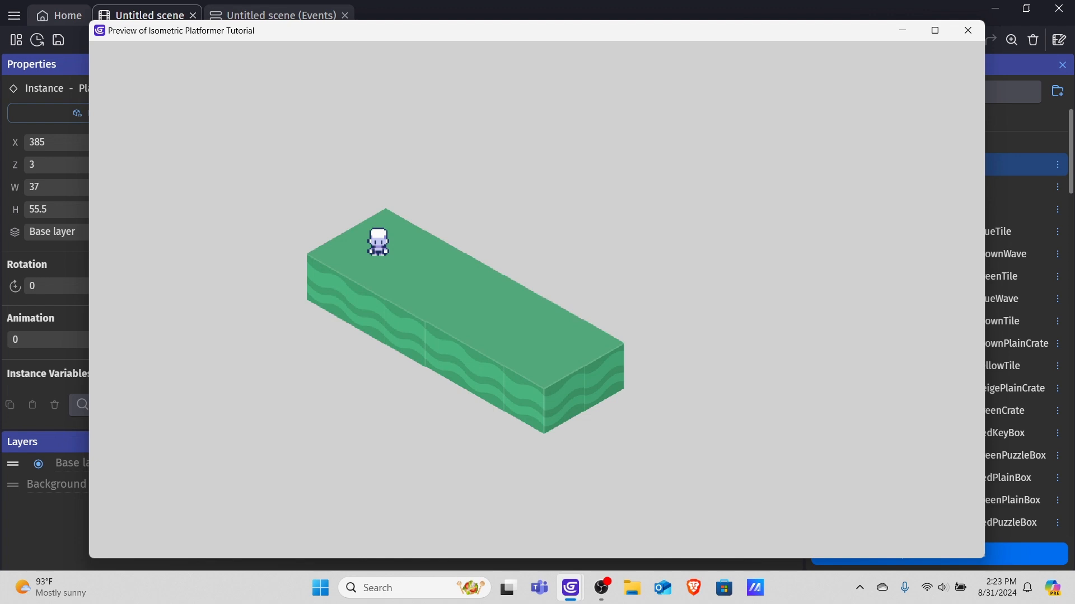
key(Right)
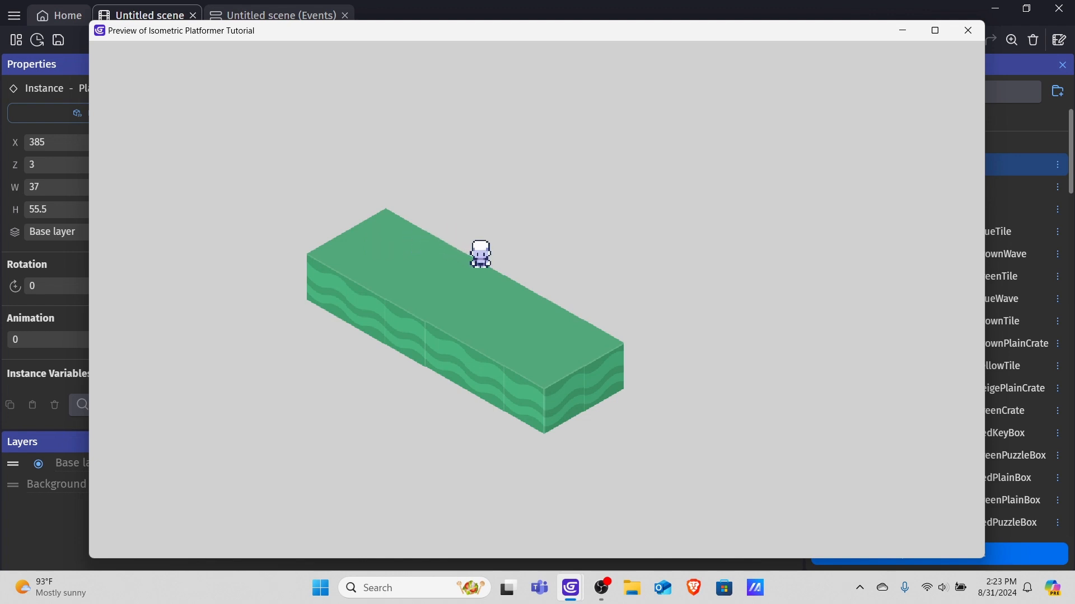
key(Down)
key(Right)
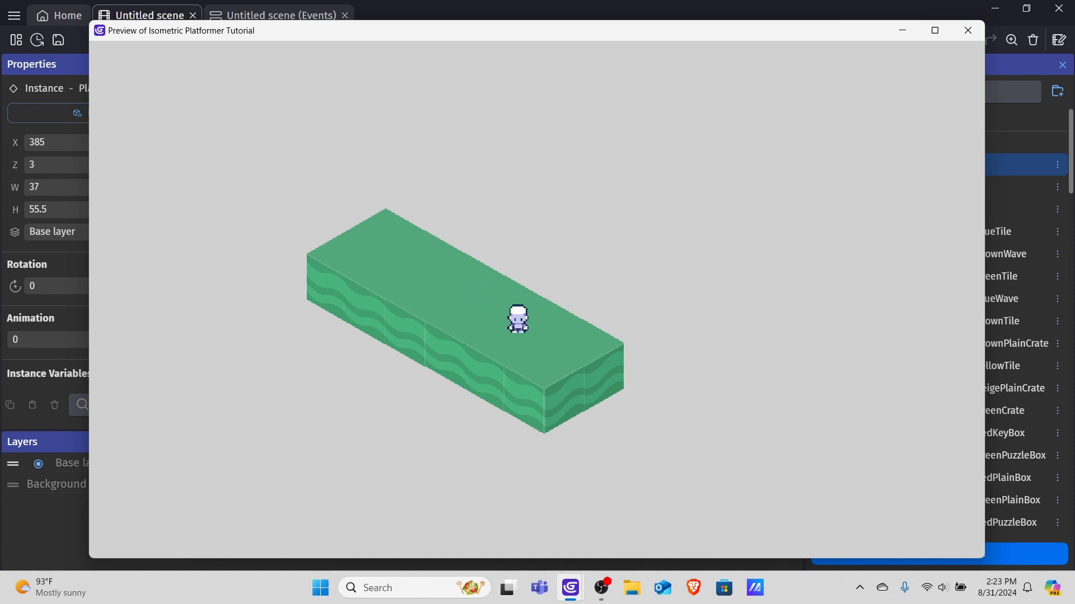
key(Left)
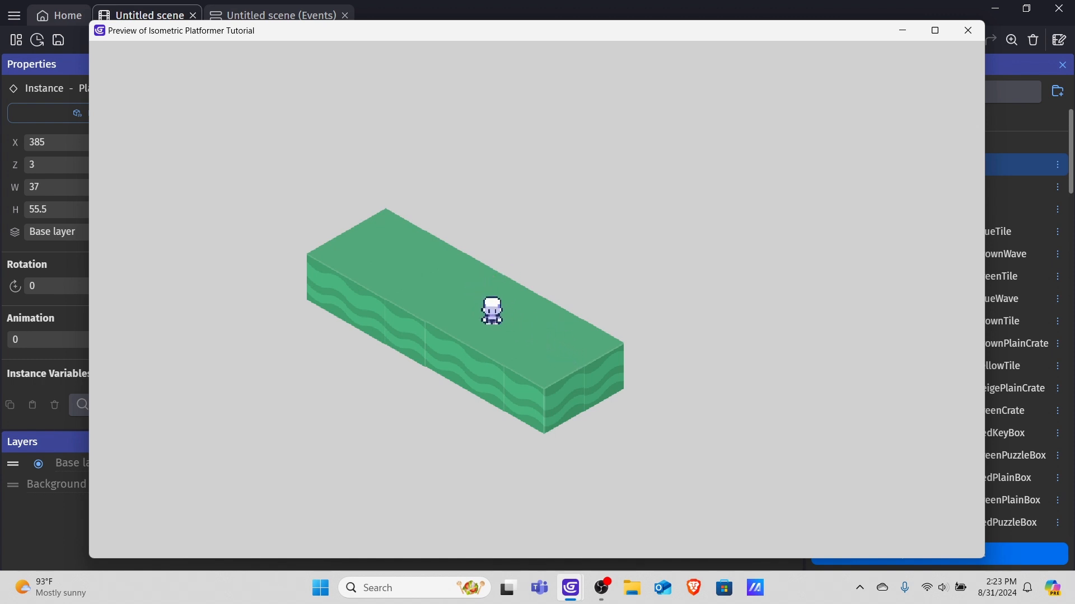
key(Right)
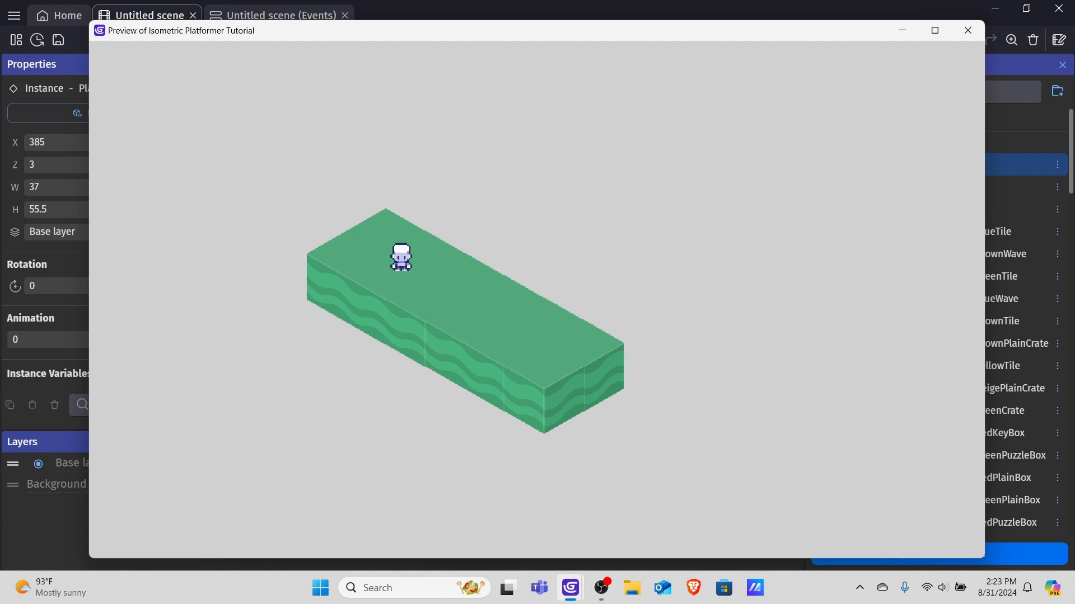
key(Down)
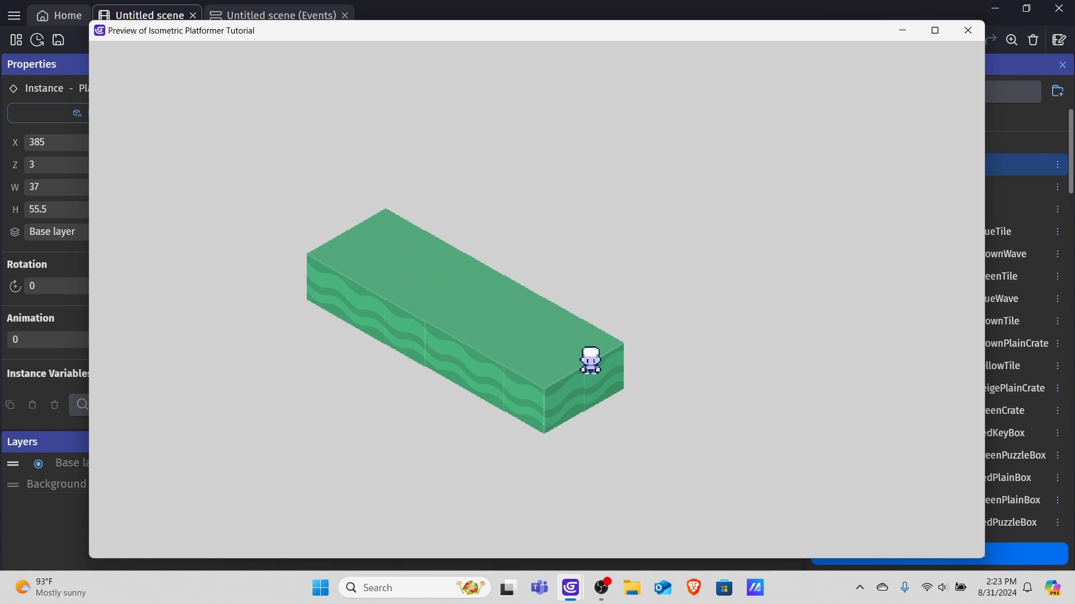
key(Left)
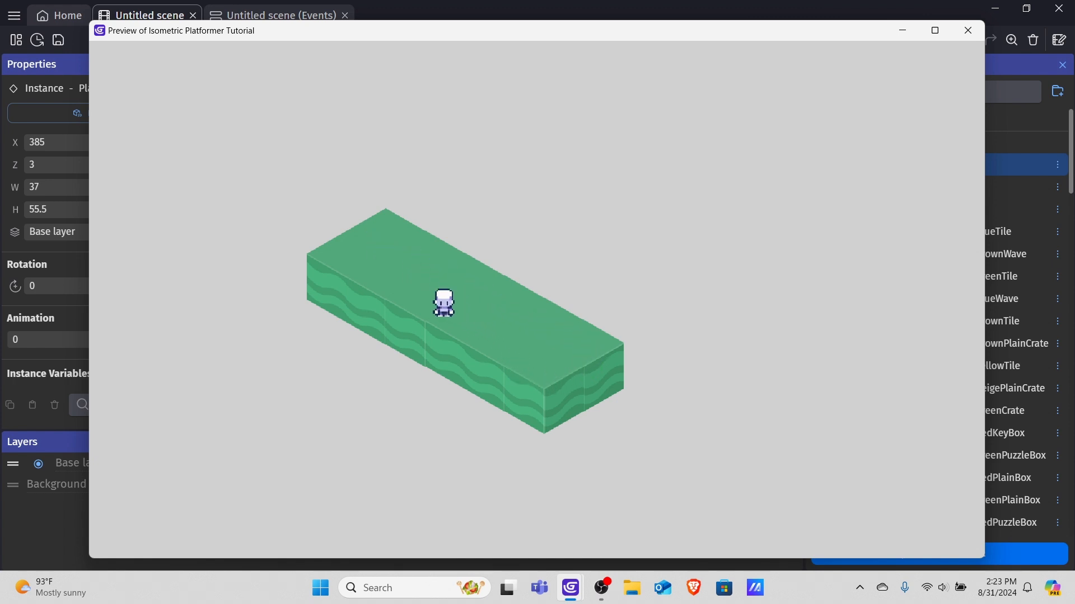
key(Right)
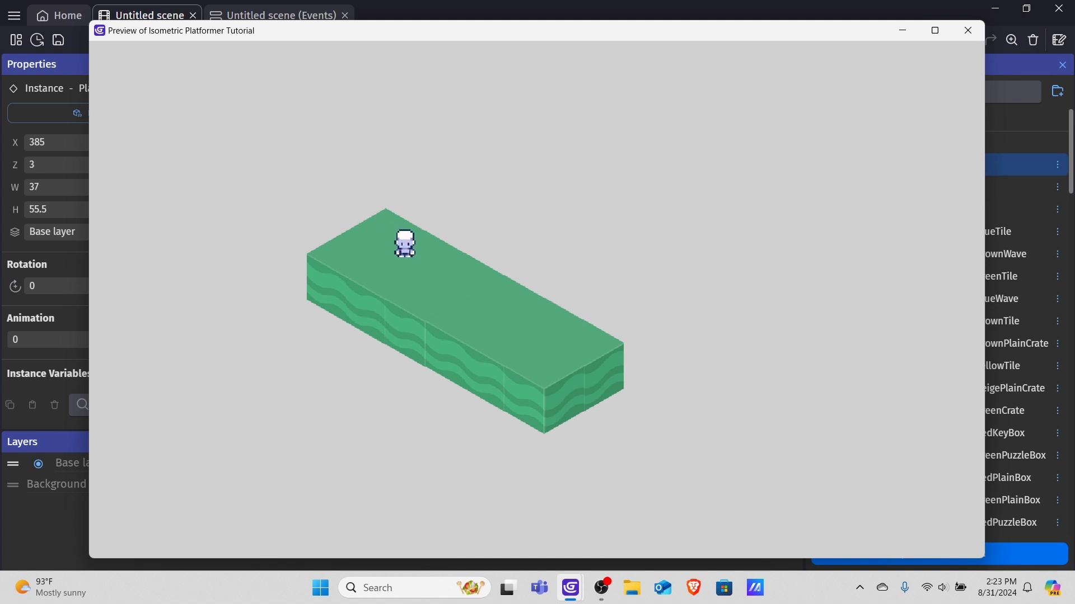
key(Up)
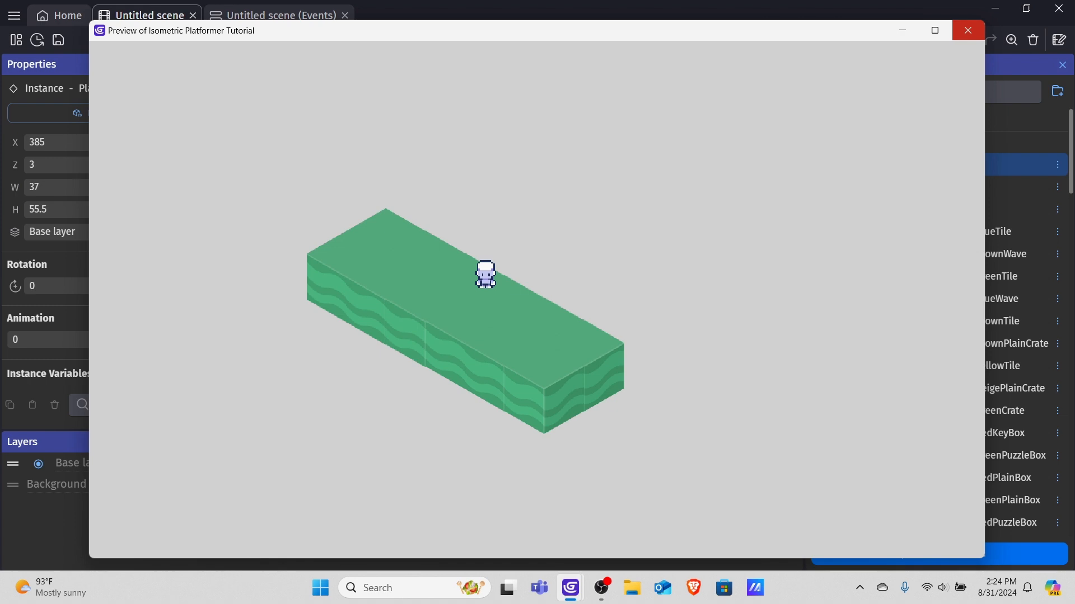
click(967, 30)
Set the Player's top-down movement Acceleration to 1000000 and Deceleration to 10000000, and apply the changes.
double_click(484, 271)
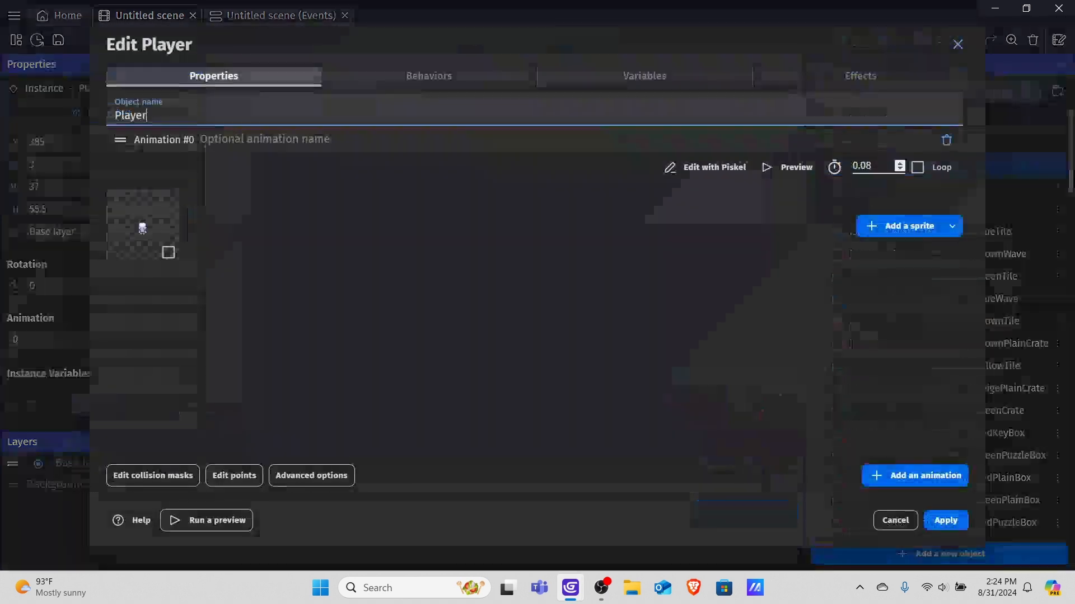
click(428, 76)
scroll(538, 274, down, 4)
scroll(538, 275, up, 4)
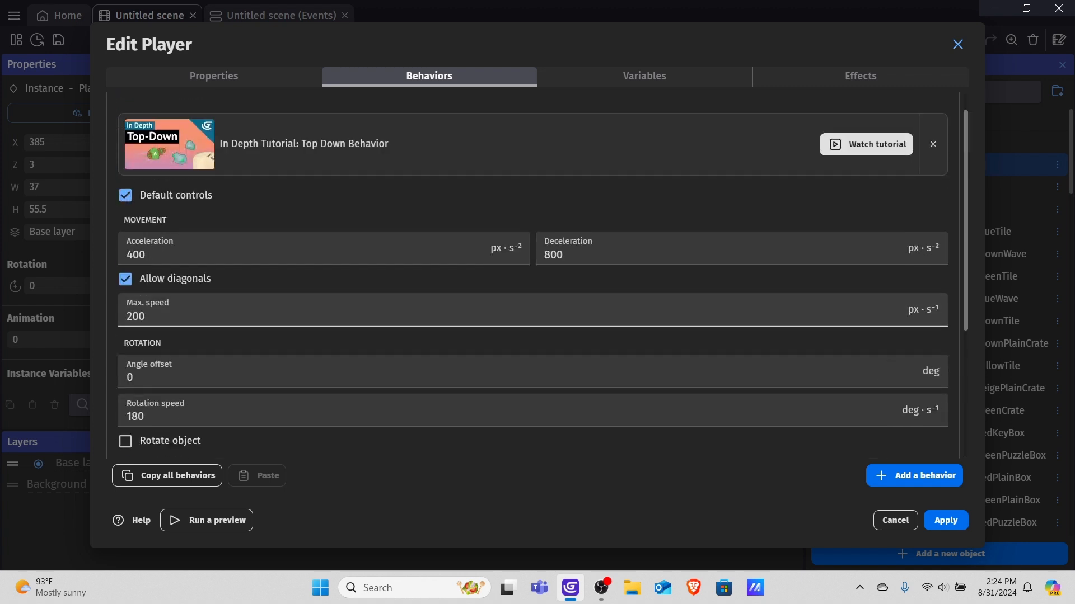
double_click(135, 255)
key(BackSpace)
text(1000000)
key(Tab)
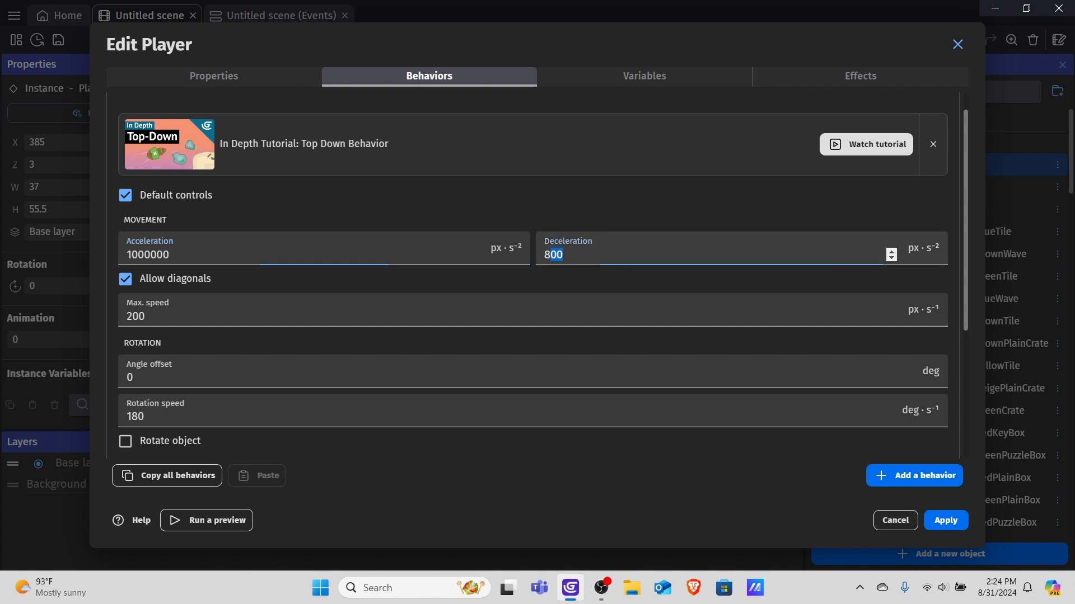
text(10000000)
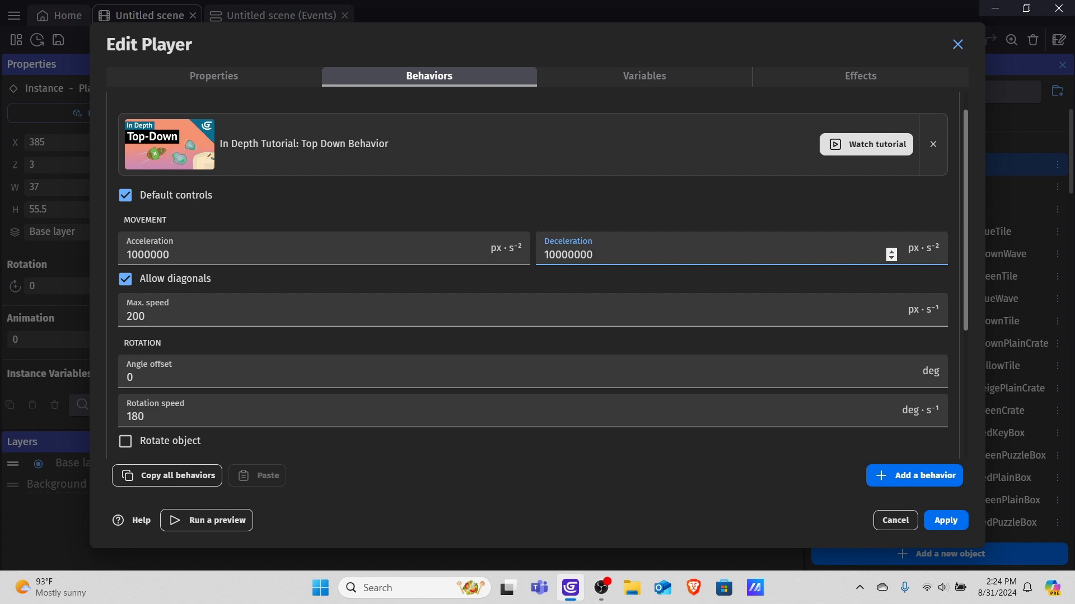
click(945, 521)
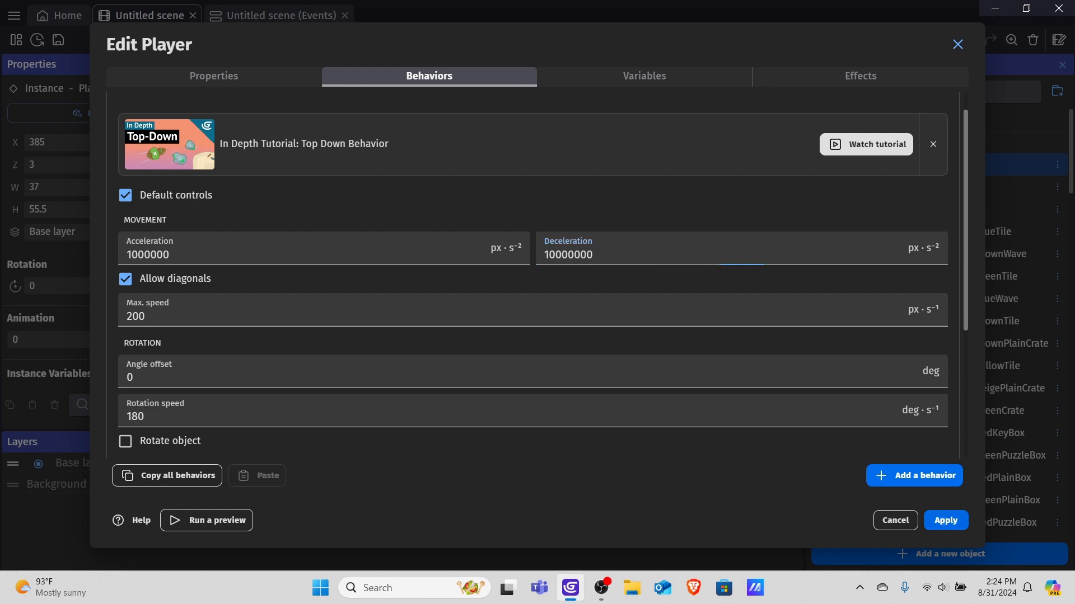
Preview the scene again, test the Player's movement with the arrow keys, and close the preview.
click(495, 40)
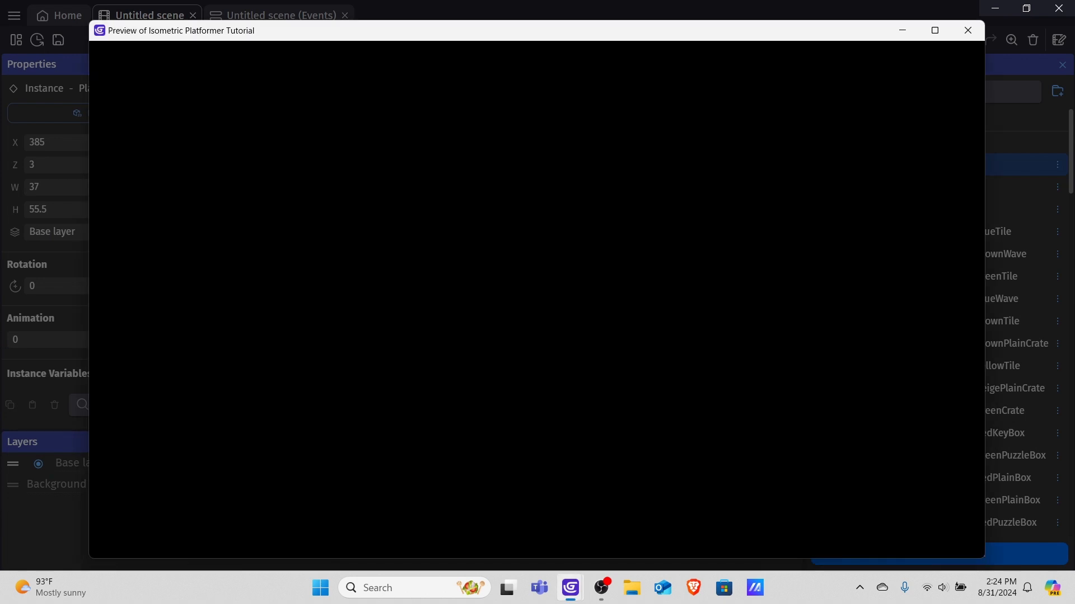
key(Right)
key(Left)
key(Right)
key(Left)
key(Right)
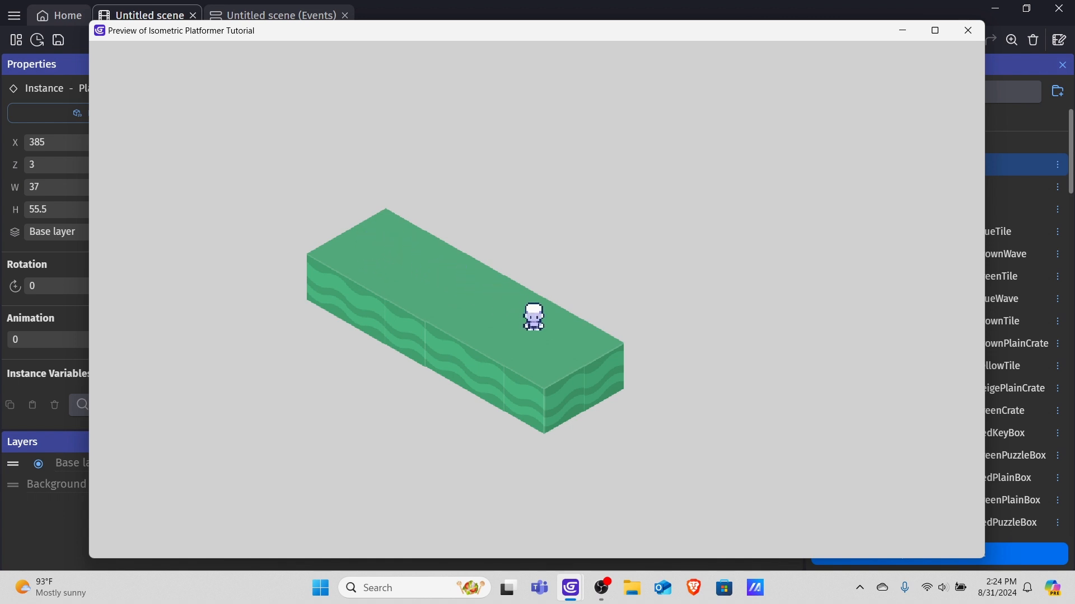
key(Left)
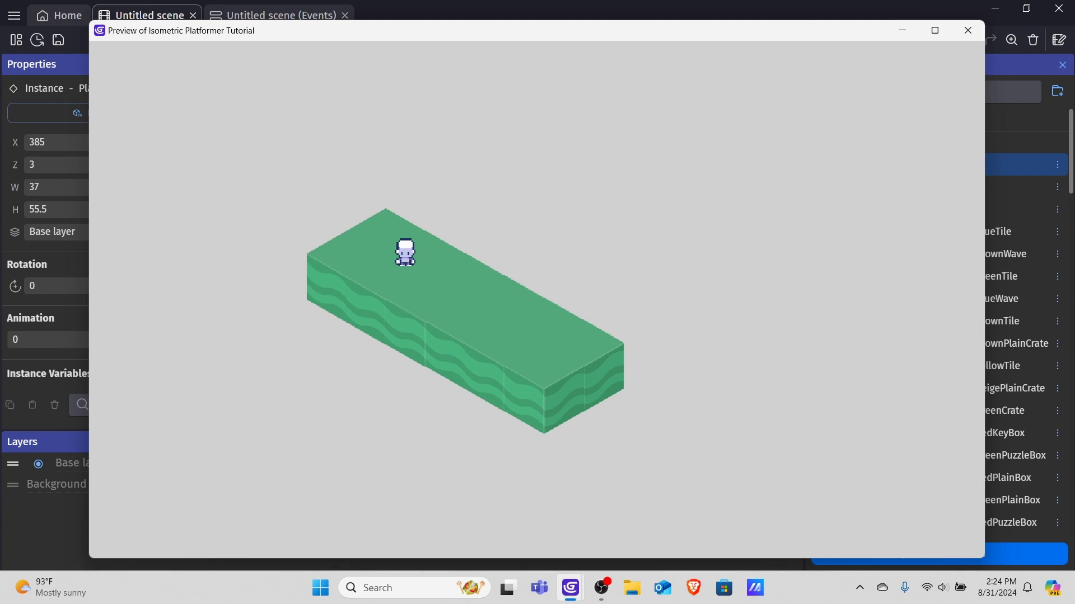
click(968, 30)
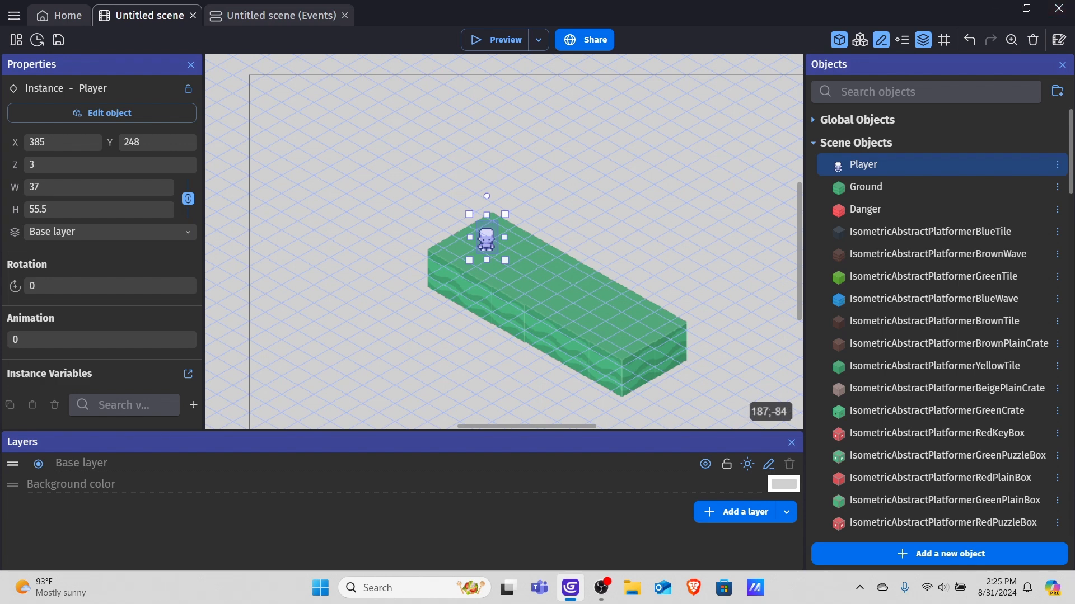
In the scene events, add an event whose condition is that the Space key is pressed.
click(261, 14)
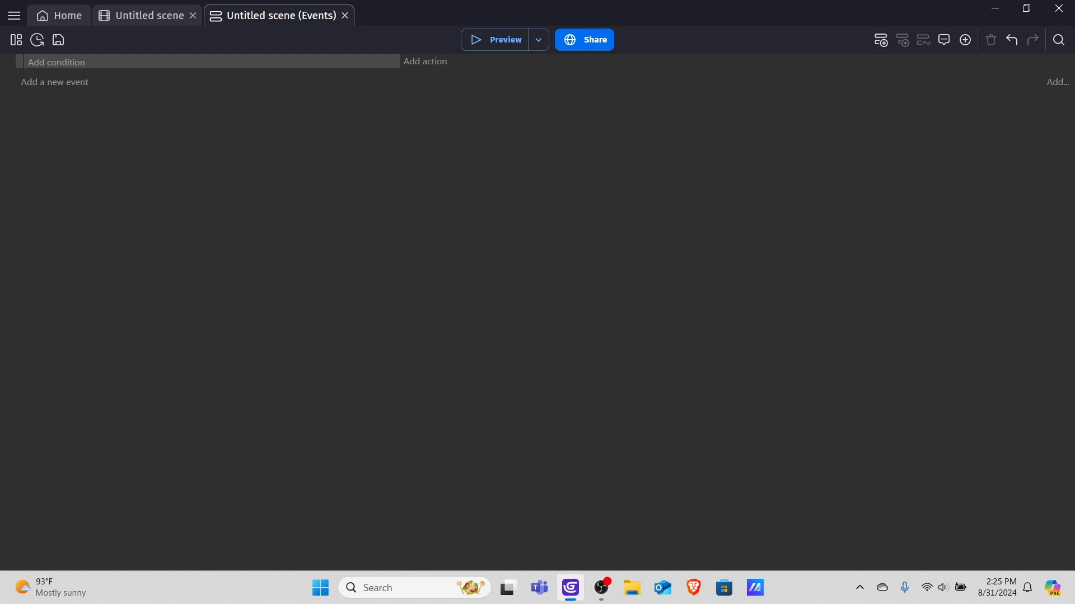
click(57, 63)
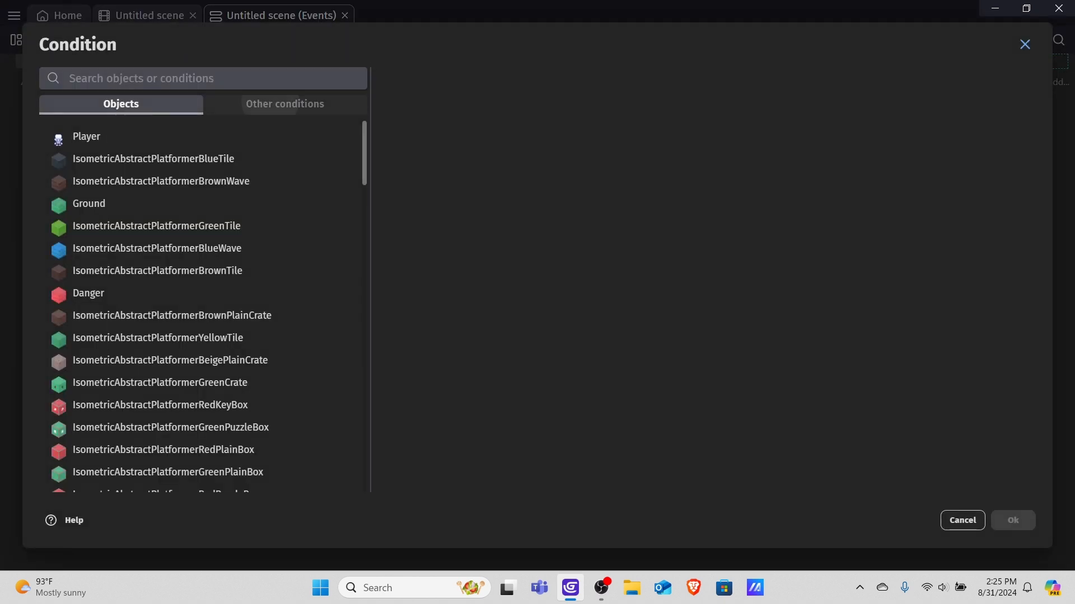
click(282, 104)
scroll(62, 168, down, 3)
click(59, 265)
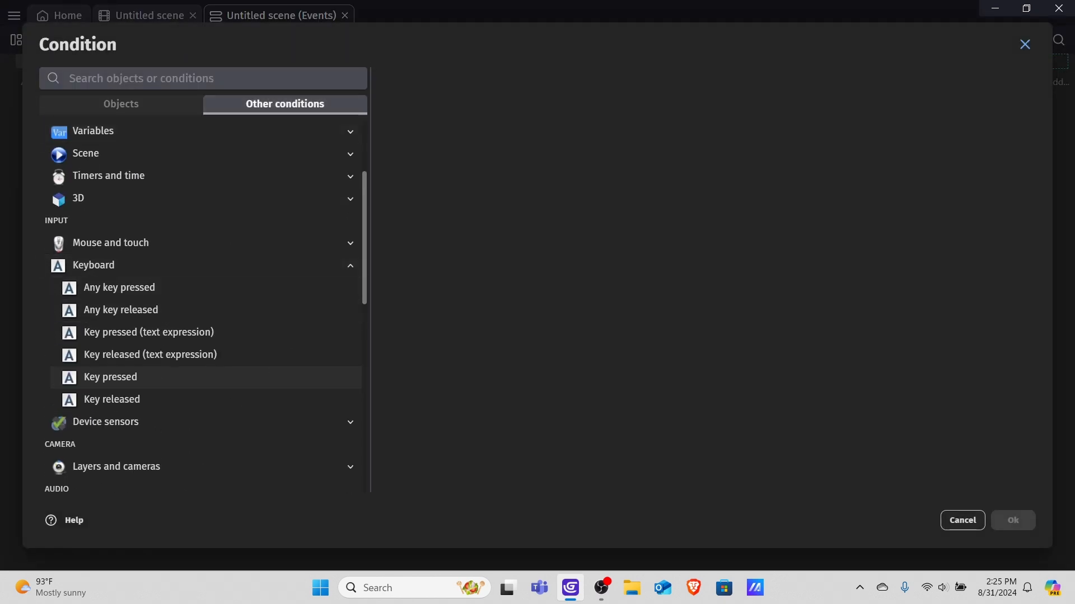
click(110, 377)
scroll(704, 295, down, 3)
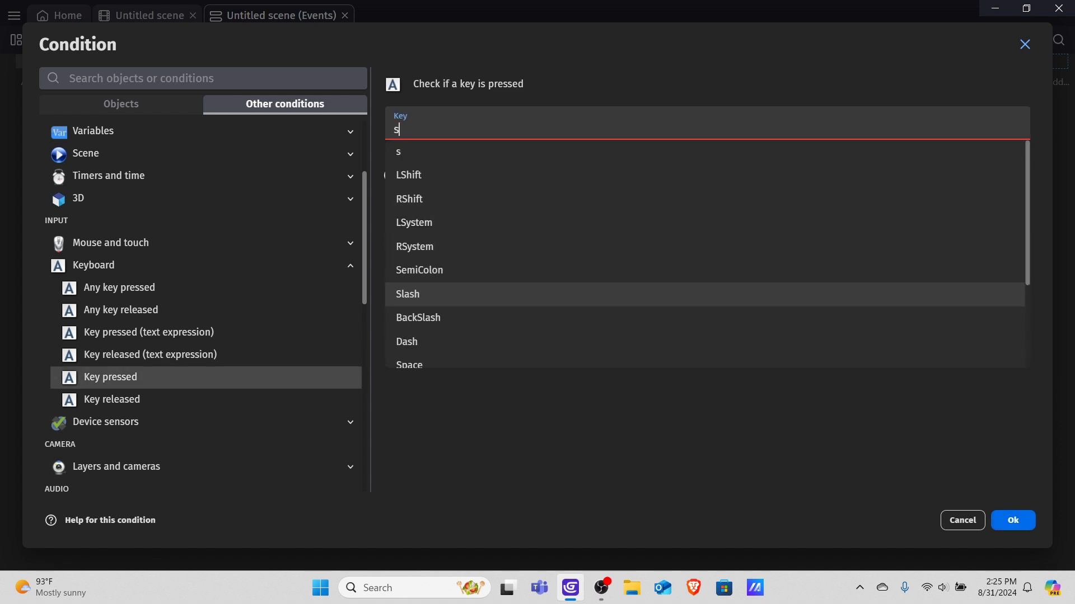
text(spa)
key(Down)
key(Return)
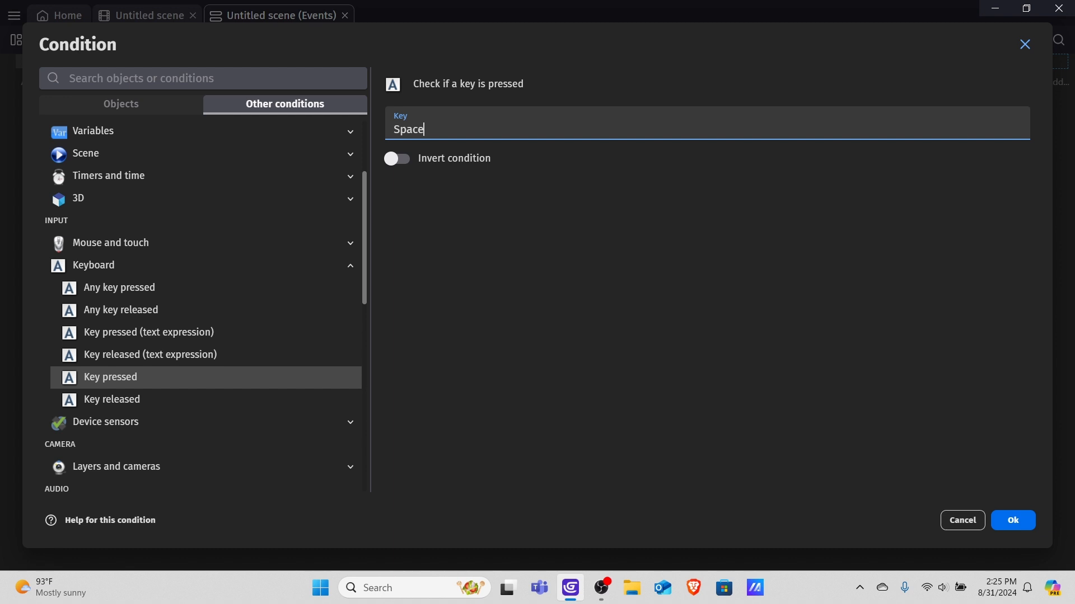
key(Return)
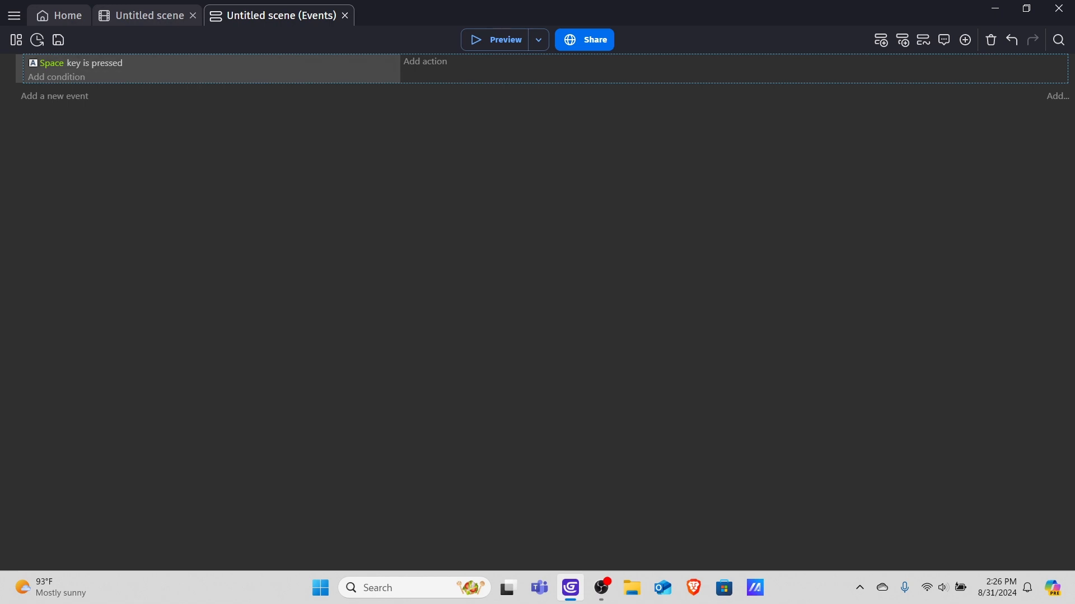
Create a new sprite object named Tweener using the Red Cube.png image.
click(150, 15)
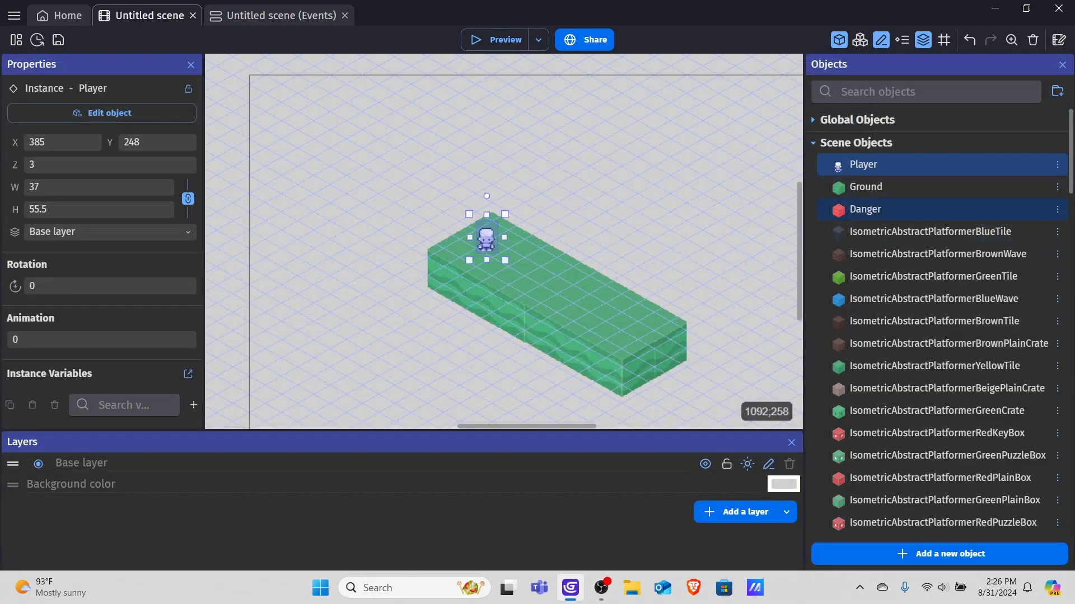
click(950, 554)
click(168, 137)
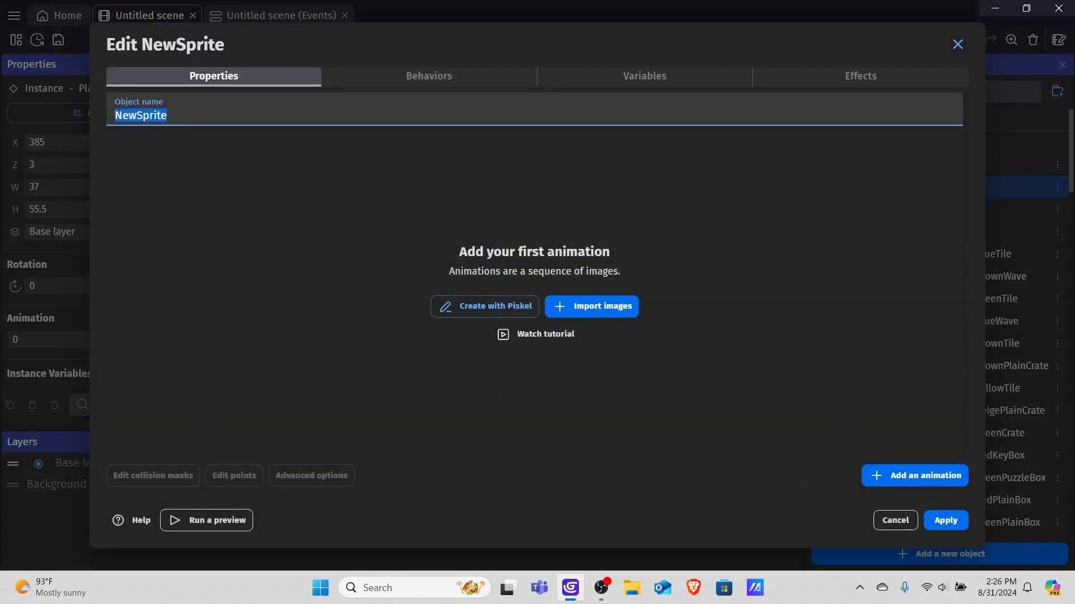
key(BackSpace)
text(Tweener)
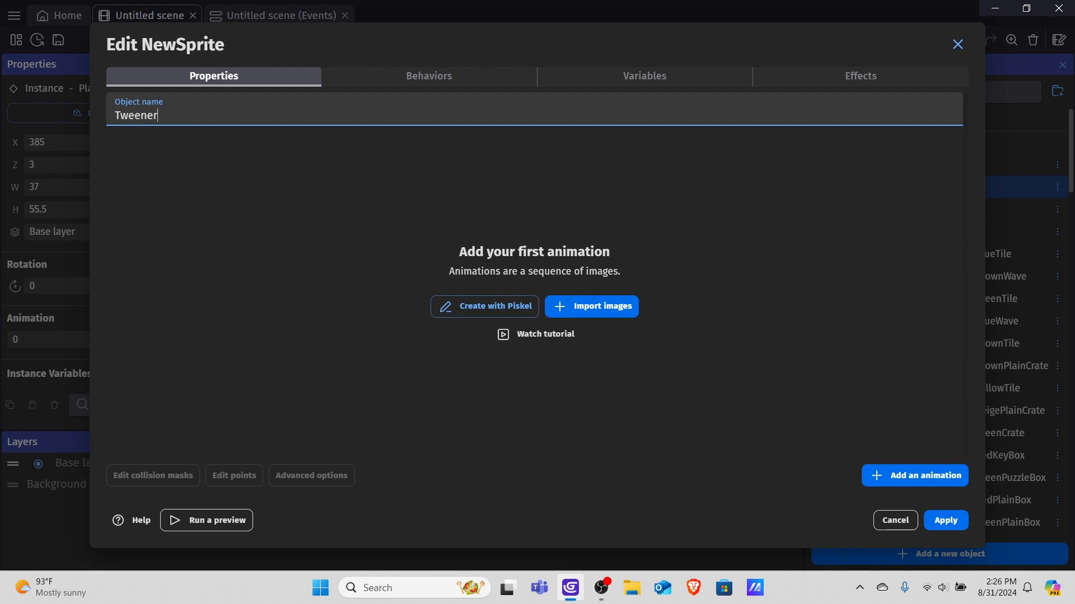
click(592, 306)
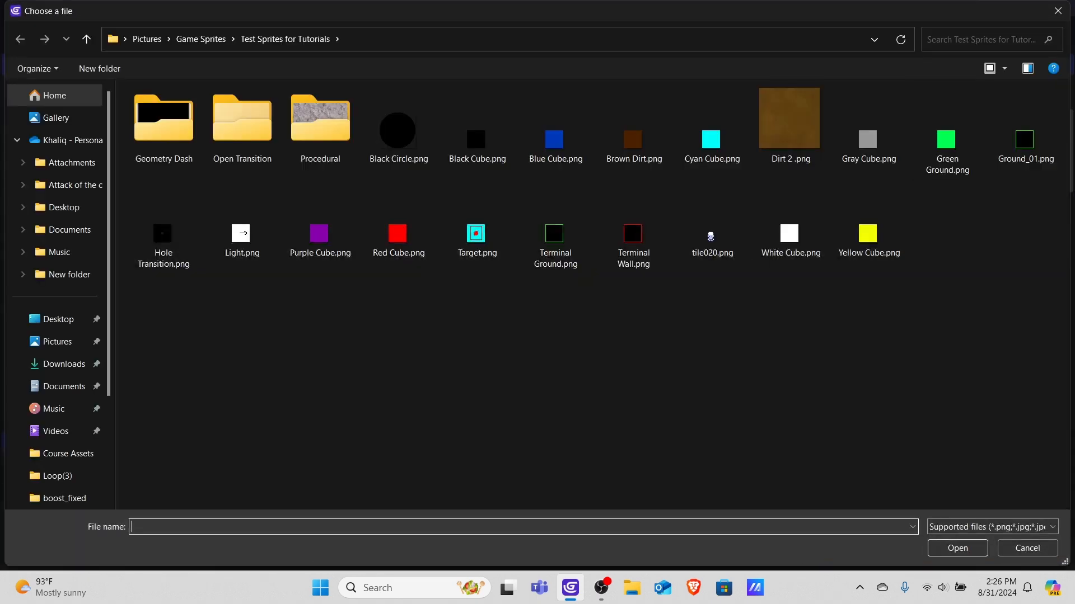
double_click(397, 233)
key(Return)
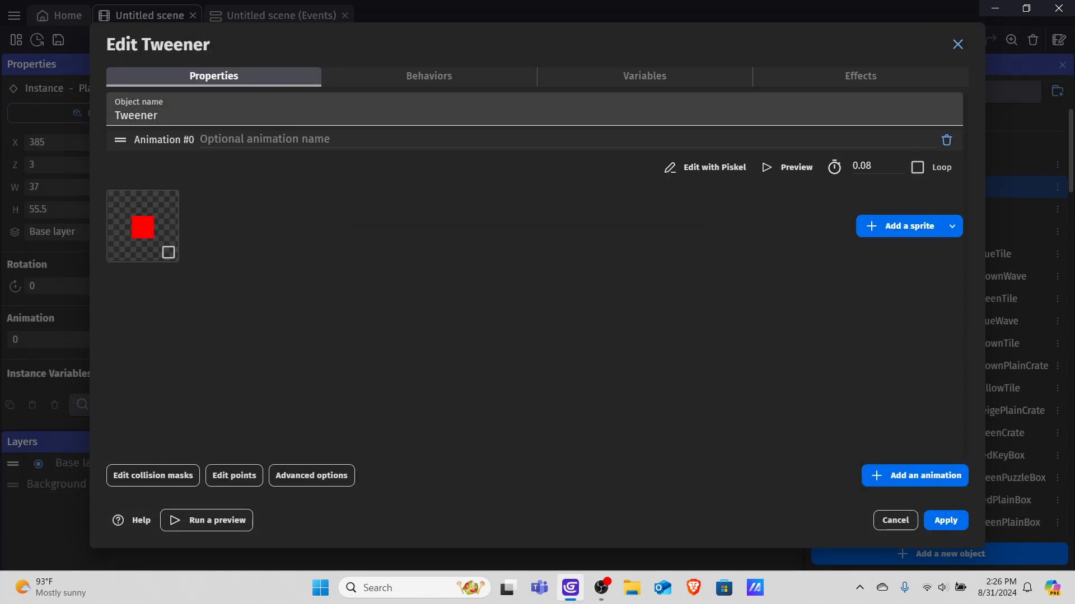
Add the Tween behavior to Tweener, apply, and place one Tweener instance near the scene's top-left corner.
click(429, 76)
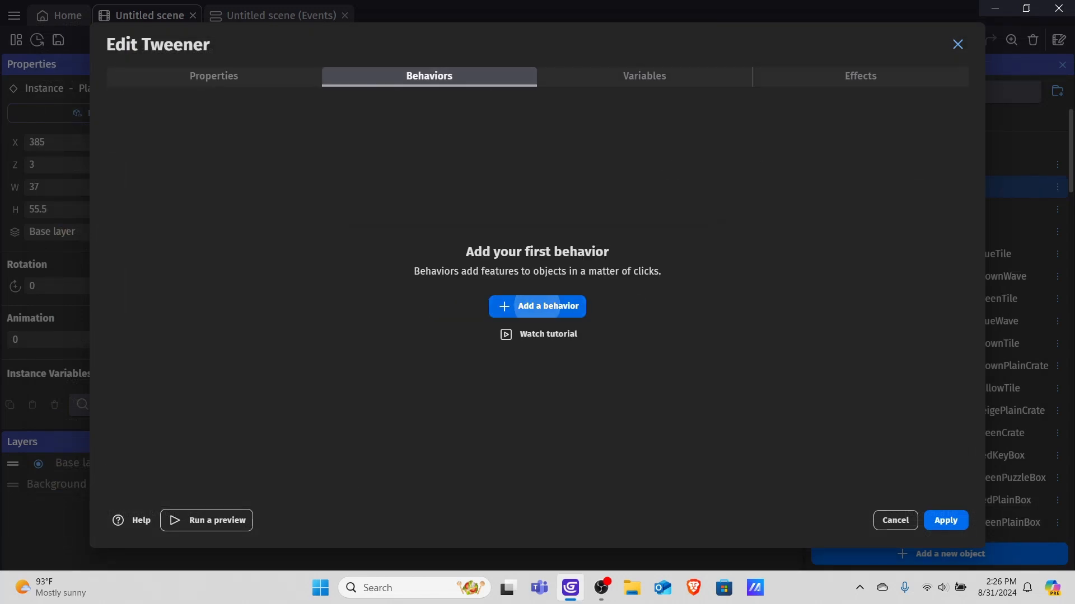
click(538, 306)
text(tween)
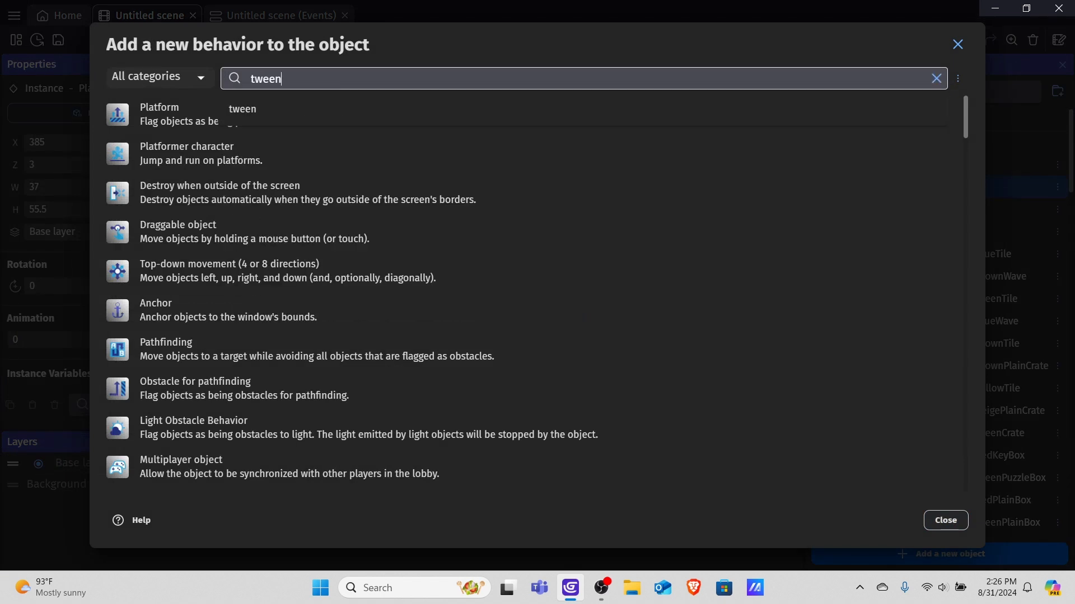
key(Return)
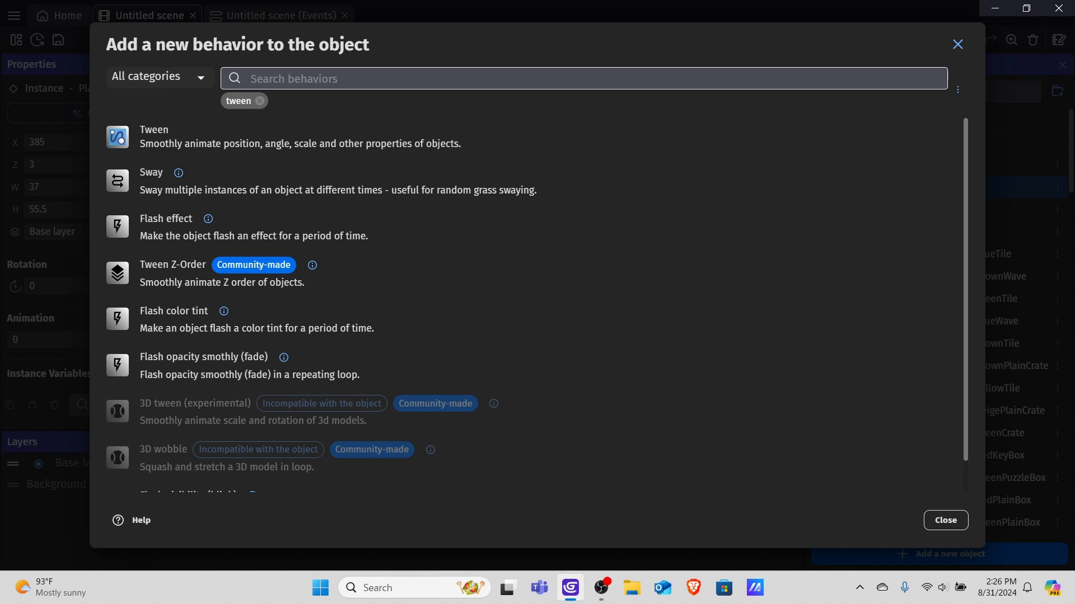
click(259, 138)
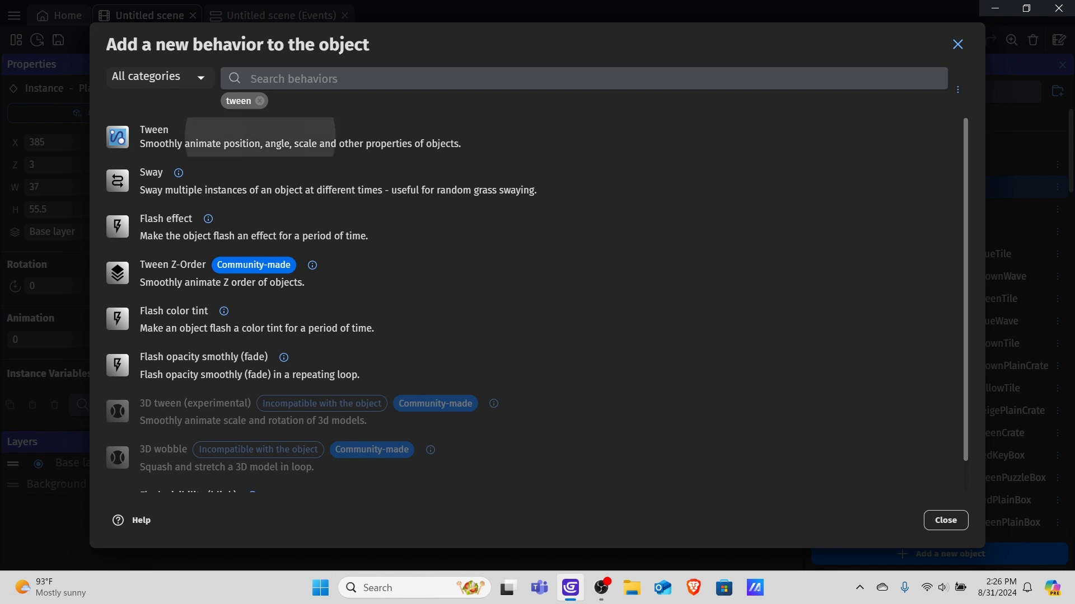
click(943, 520)
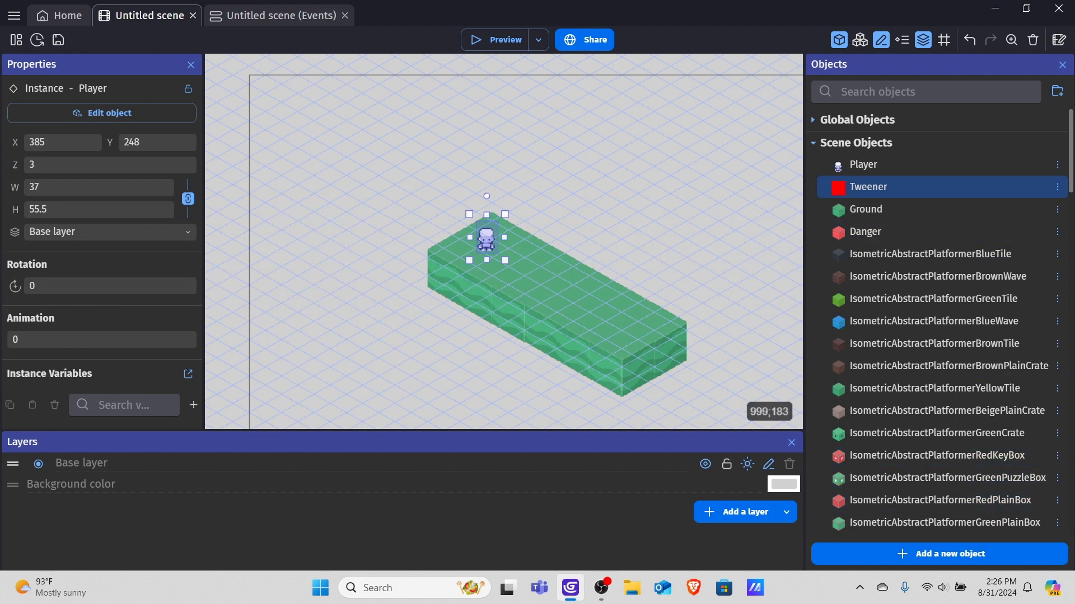
drag(861, 187, 356, 103)
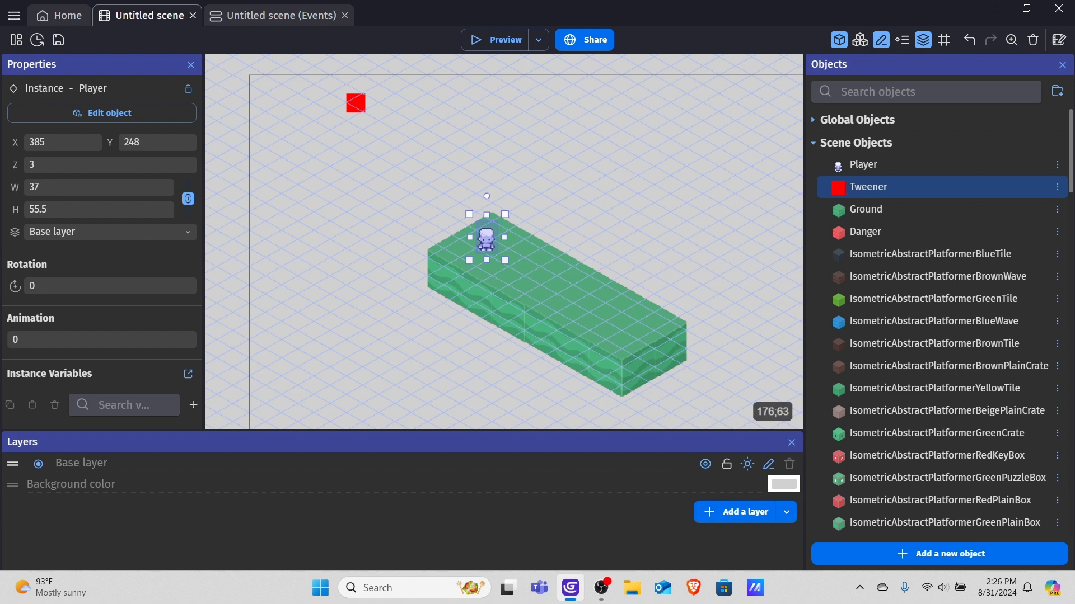
Position the Tweener instance at X 1 and Y -64.
middle_drag(353, 111, 476, 252)
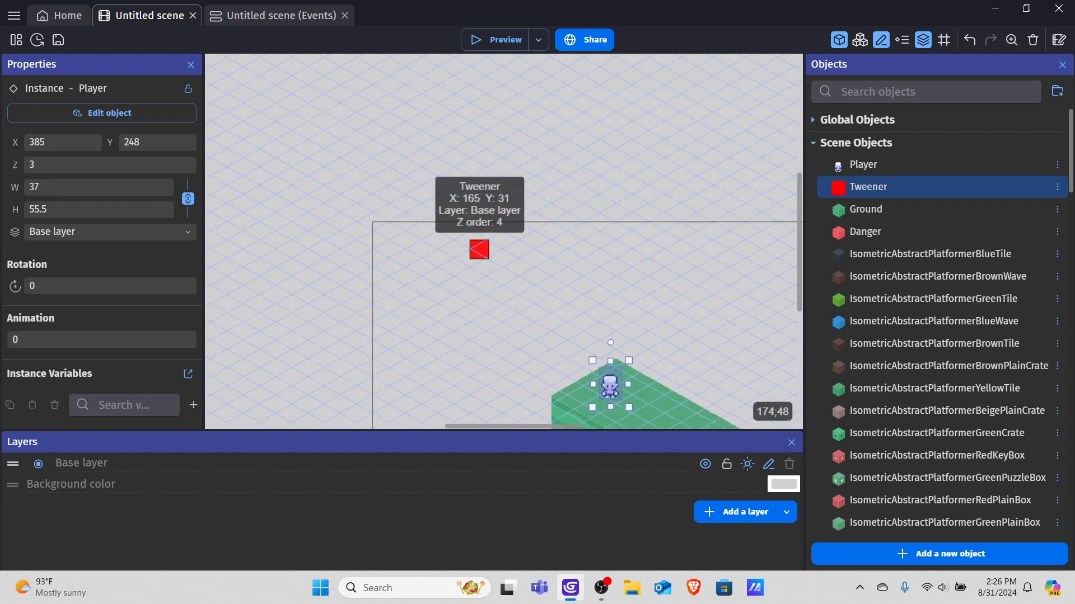
click(479, 250)
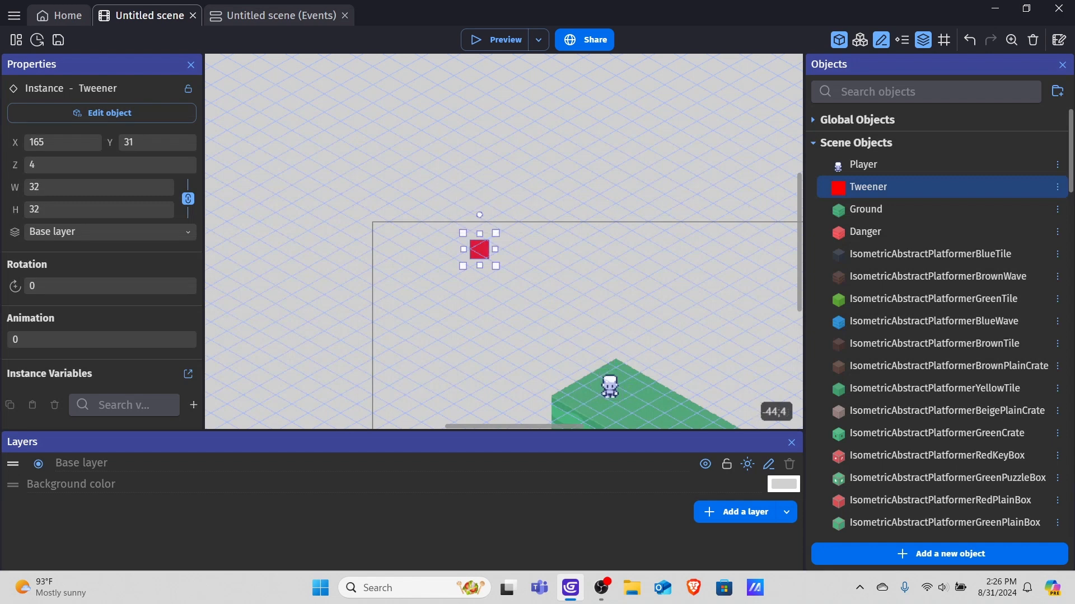
double_click(56, 142)
text(1)
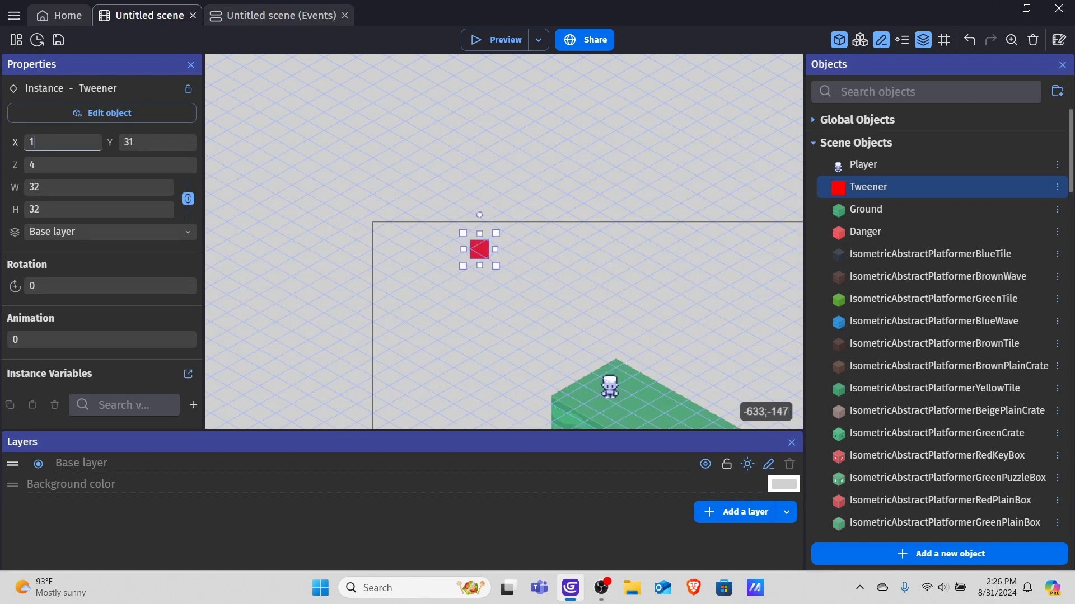
key(Tab)
key(BackSpace)
text(-64)
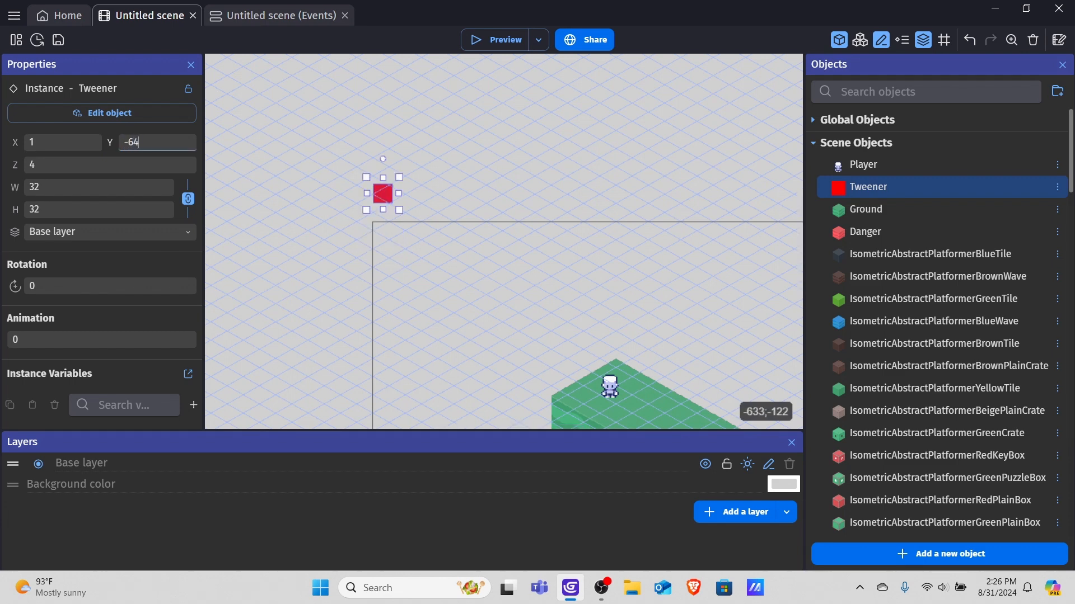
scroll(440, 213, down, 3)
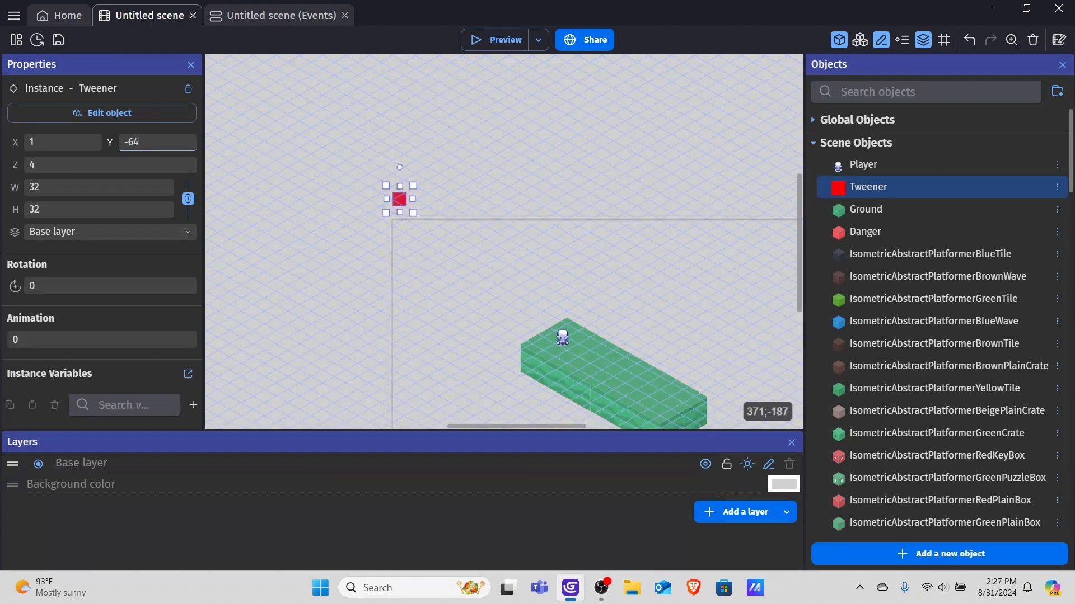
In the scene events, add a new empty event and choose the Camera zoom action for it.
click(302, 17)
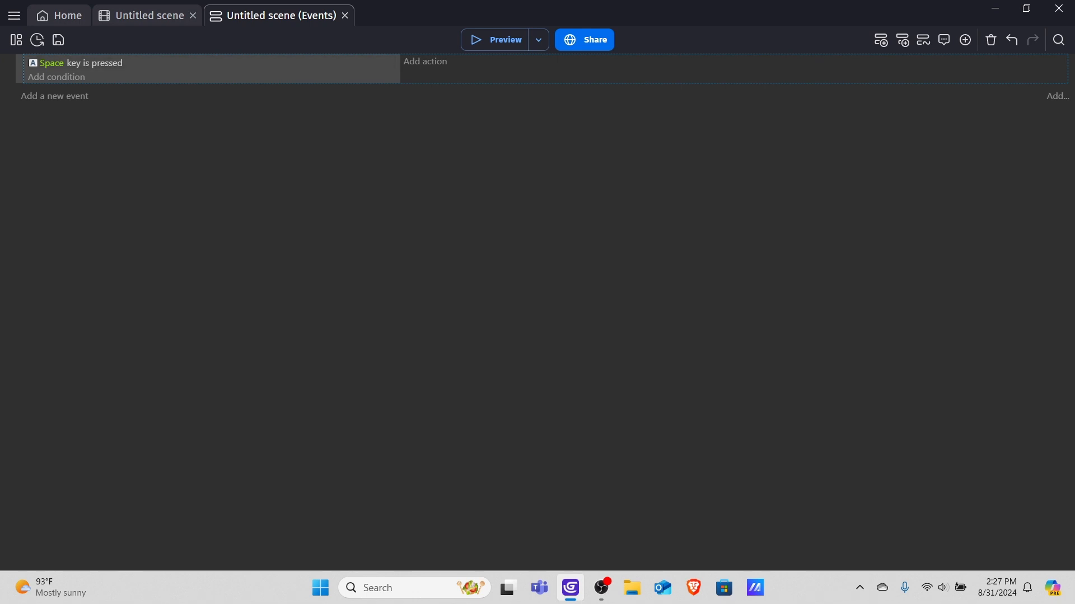
click(54, 97)
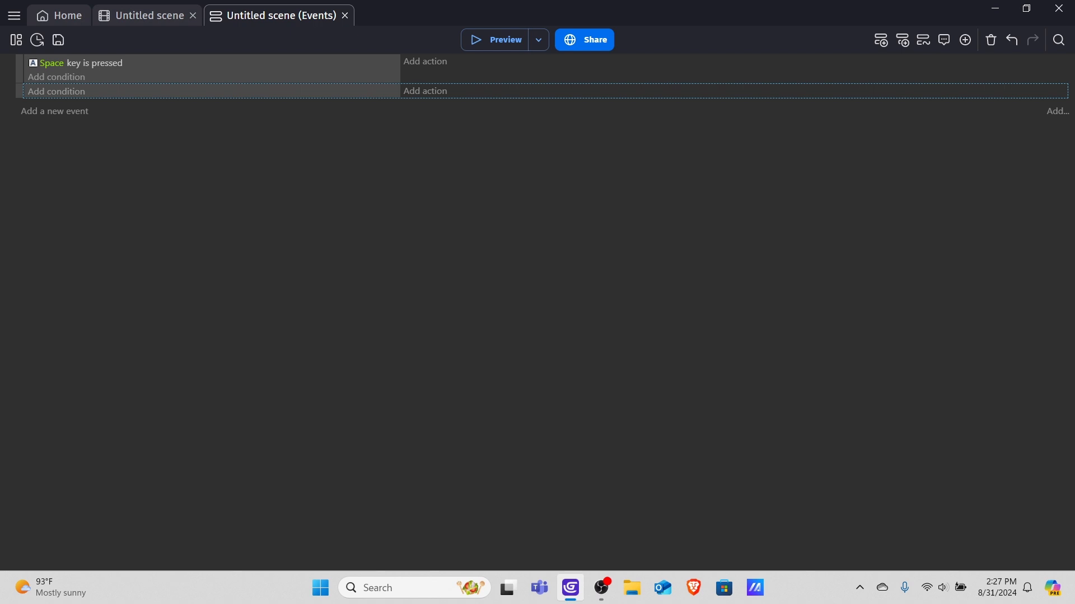
click(425, 90)
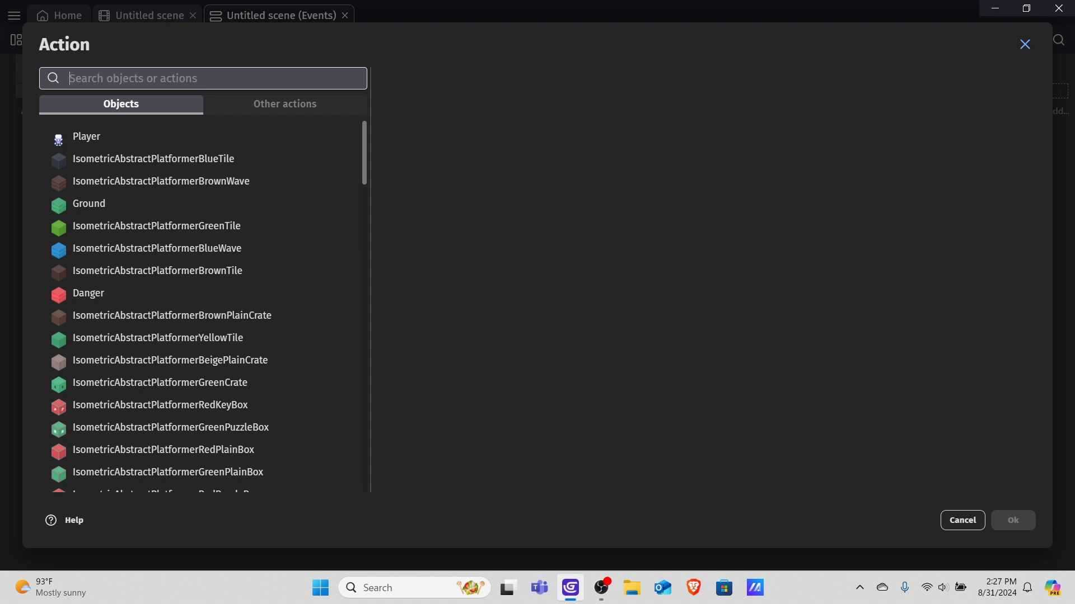
click(285, 104)
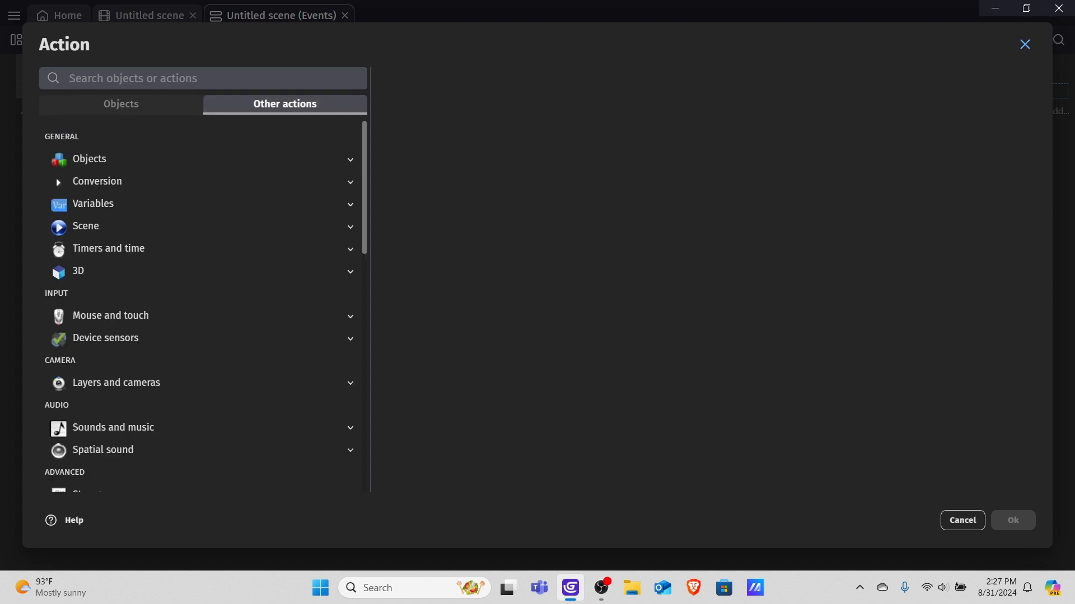
scroll(196, 219, down, 8)
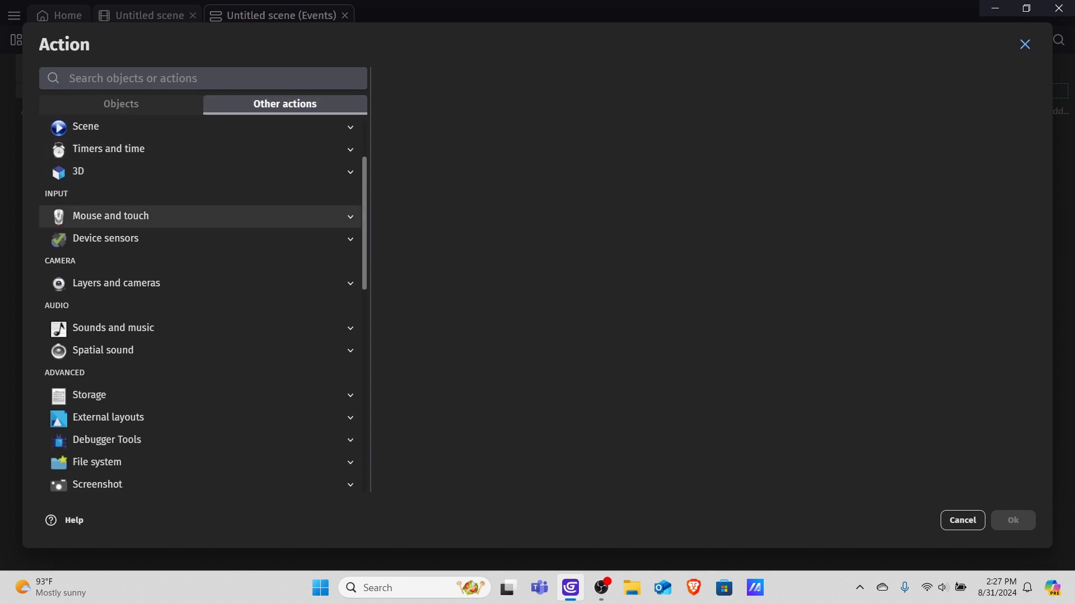
scroll(196, 209, up, 5)
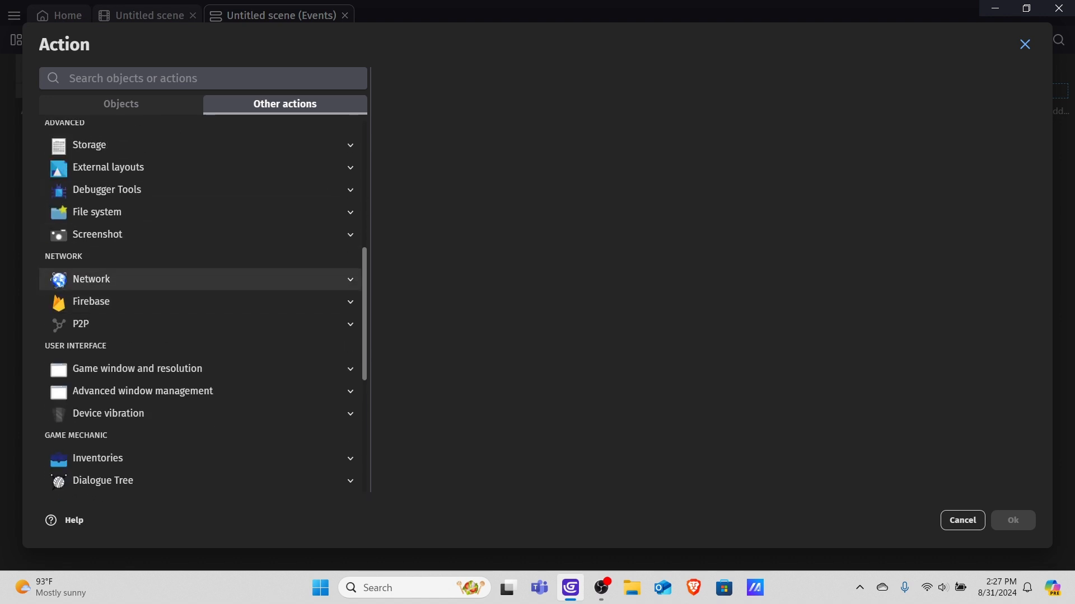
click(196, 173)
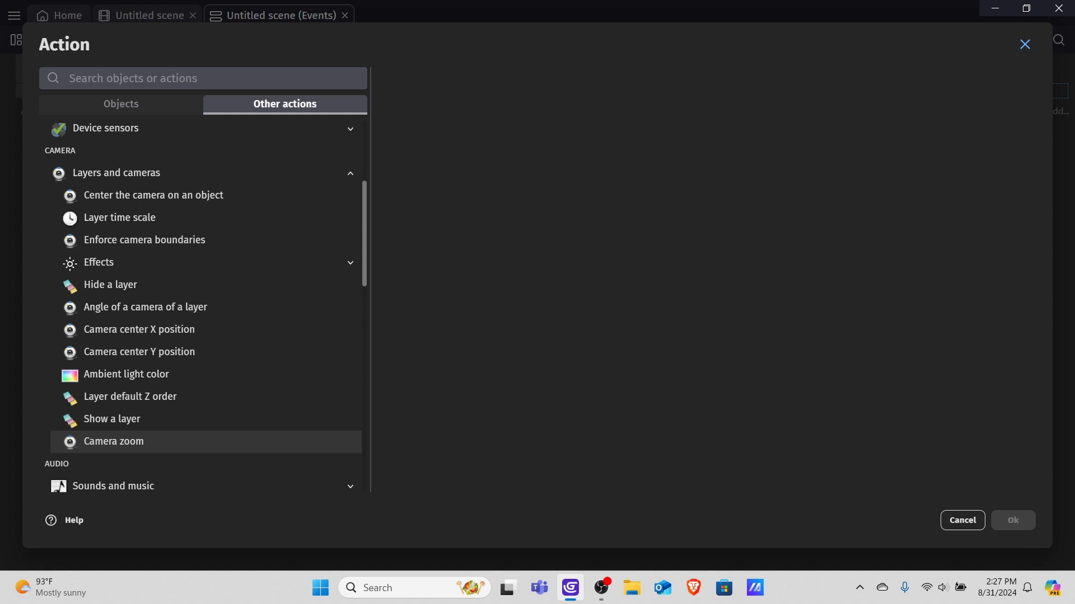
click(114, 442)
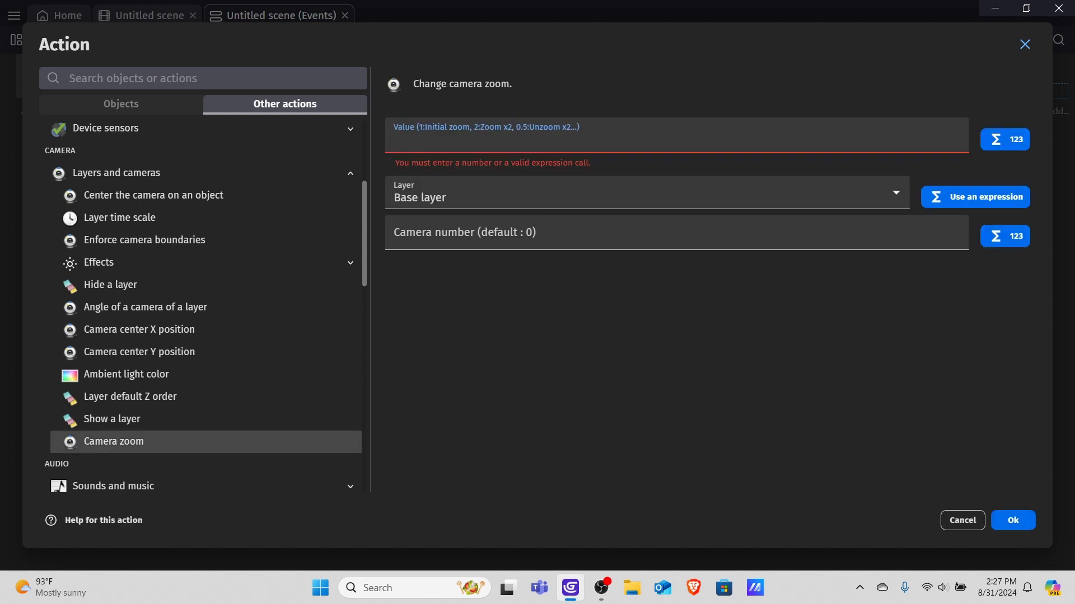
Set the camera zoom value to Tweener.X() with camera number 0 on the Base layer and confirm the action.
text(1)
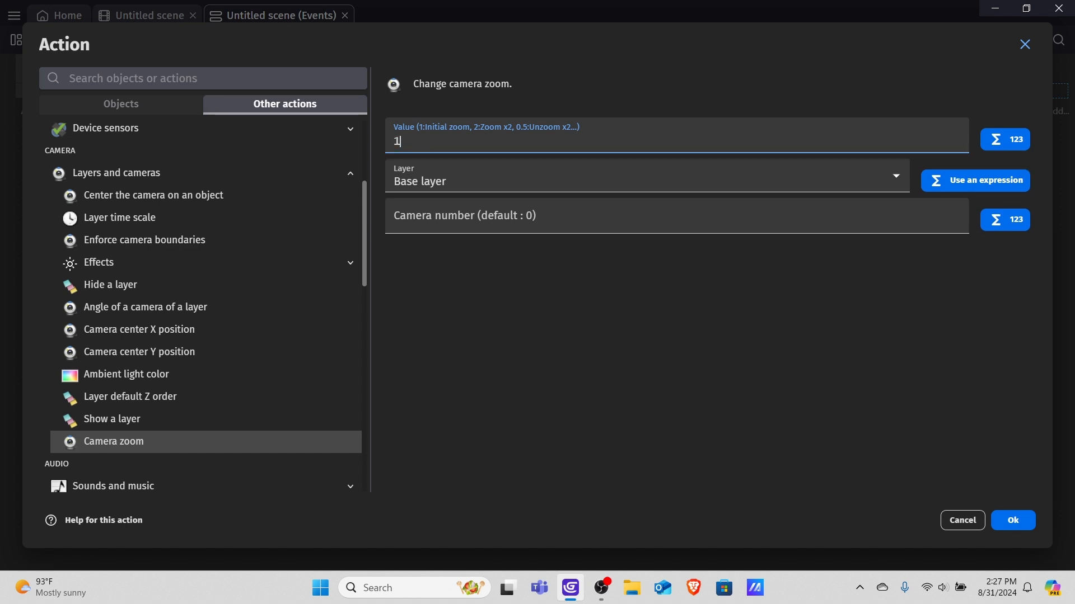
key(BackSpace)
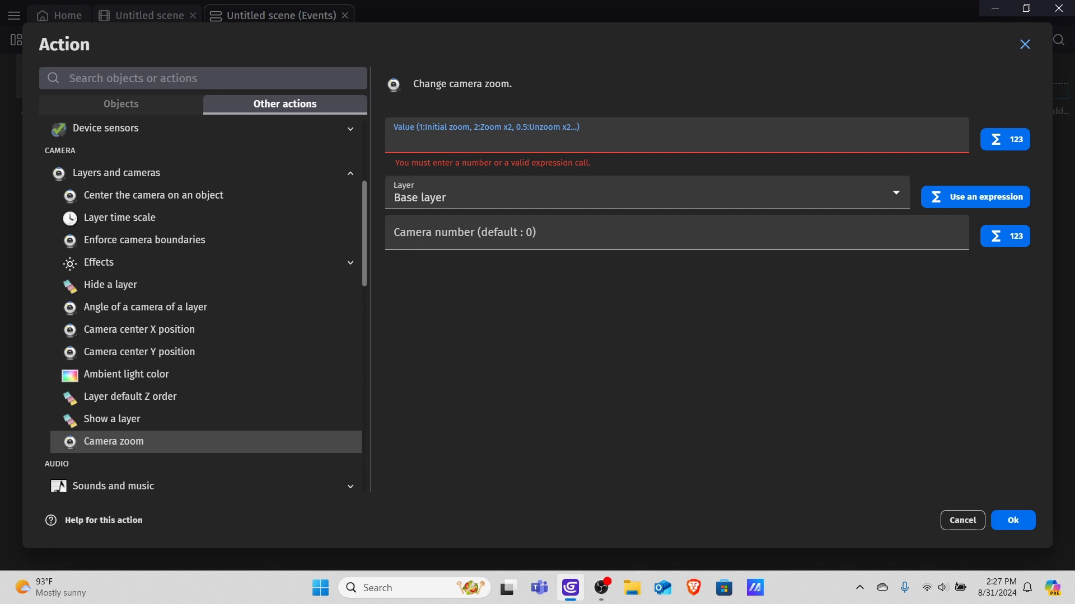
text(Tweener.)
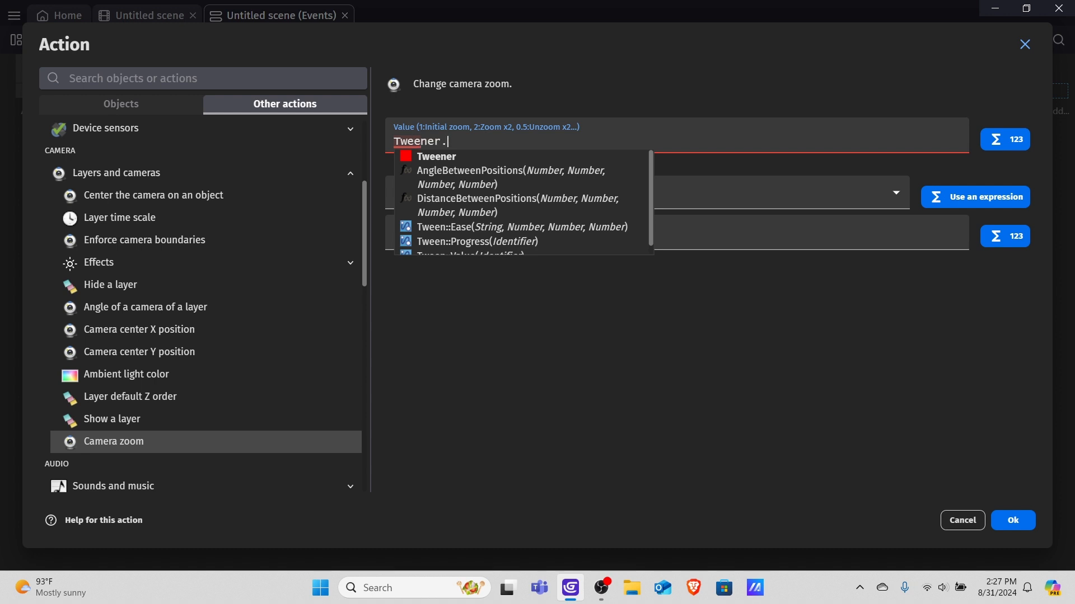
text(X)
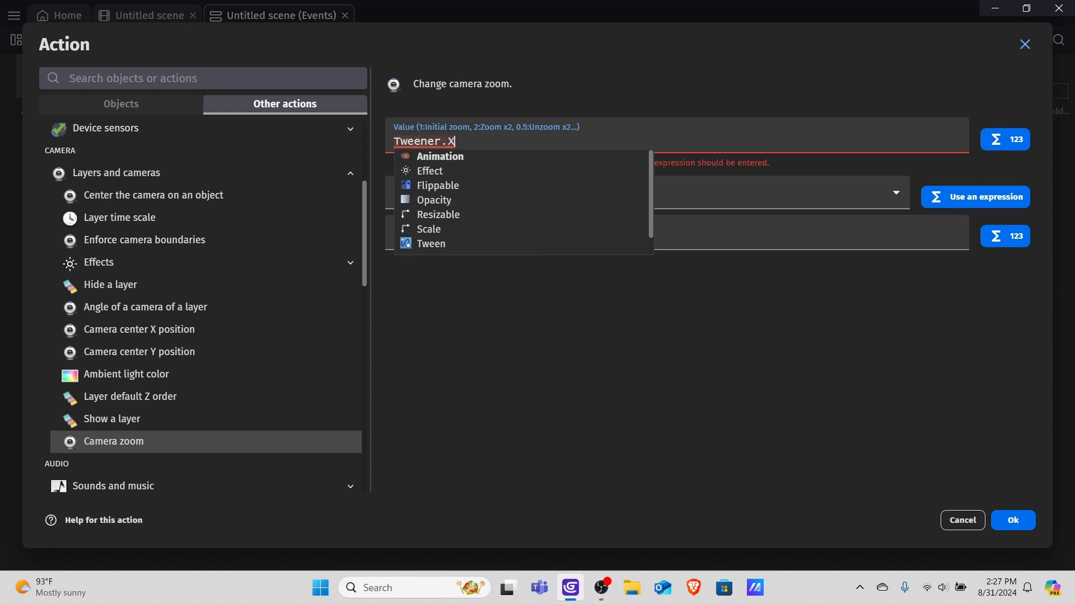
text(())
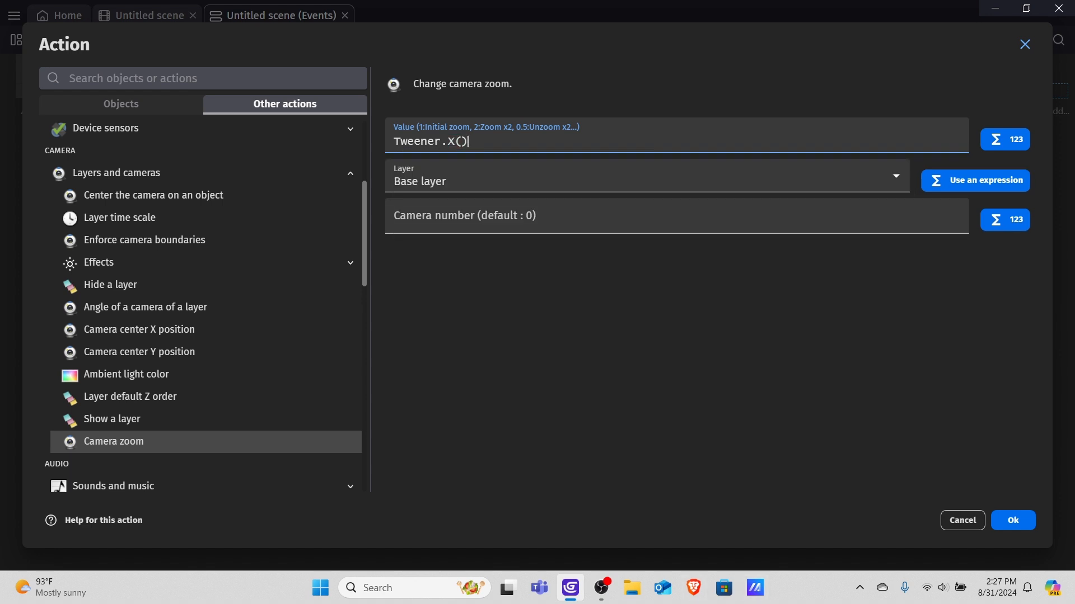
click(616, 216)
click(616, 178)
click(615, 178)
click(616, 217)
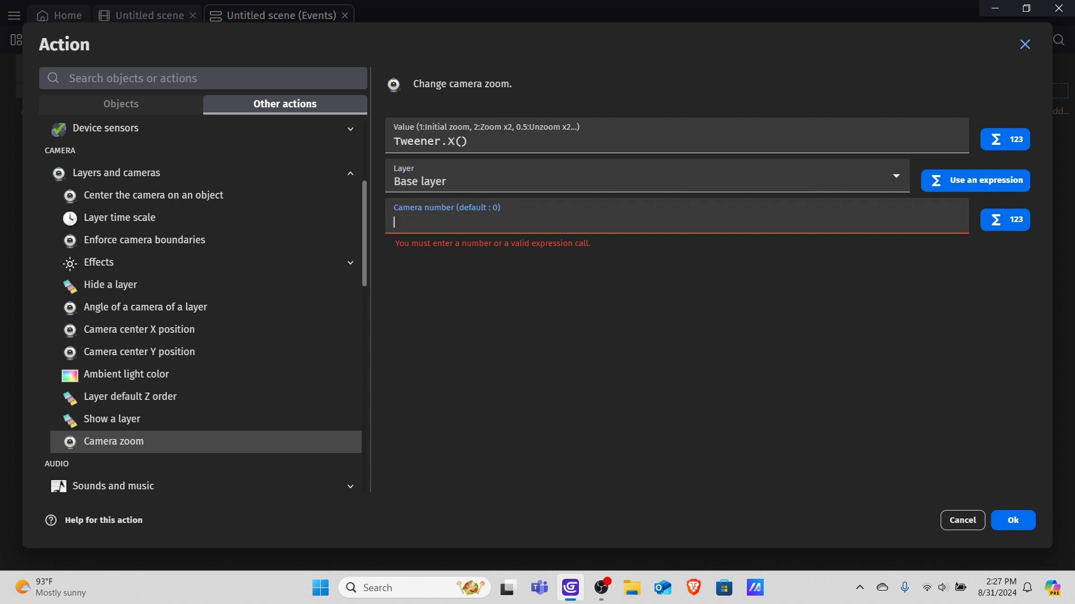
text(0)
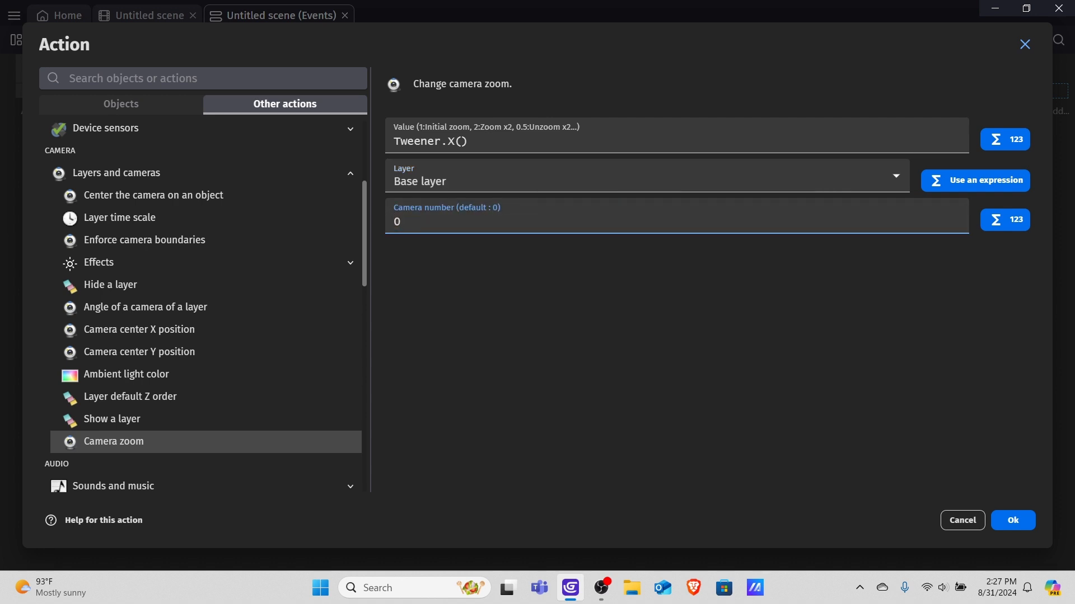
click(677, 335)
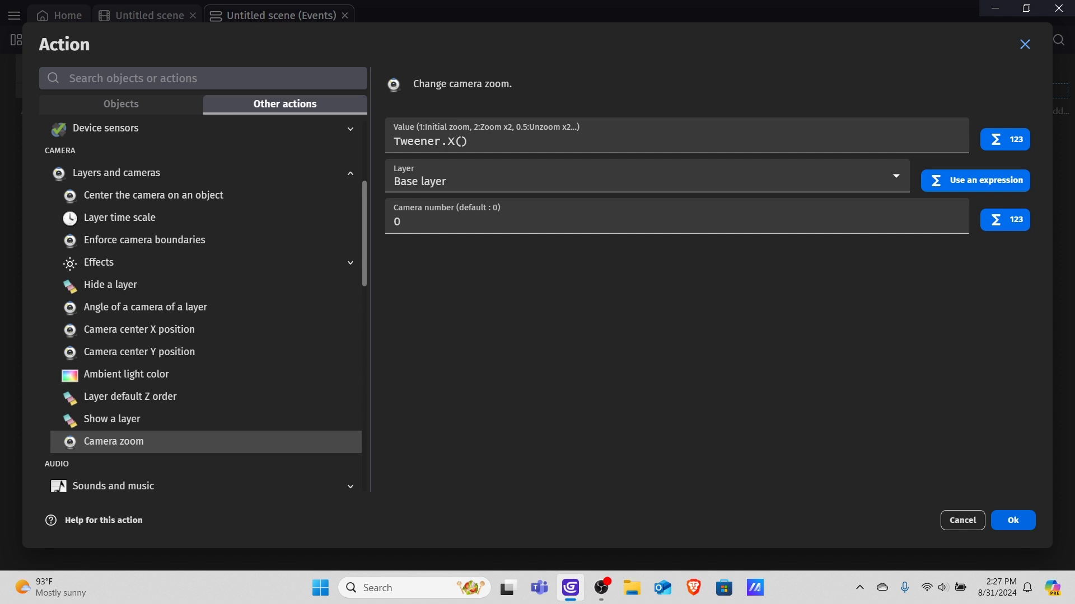
click(1012, 521)
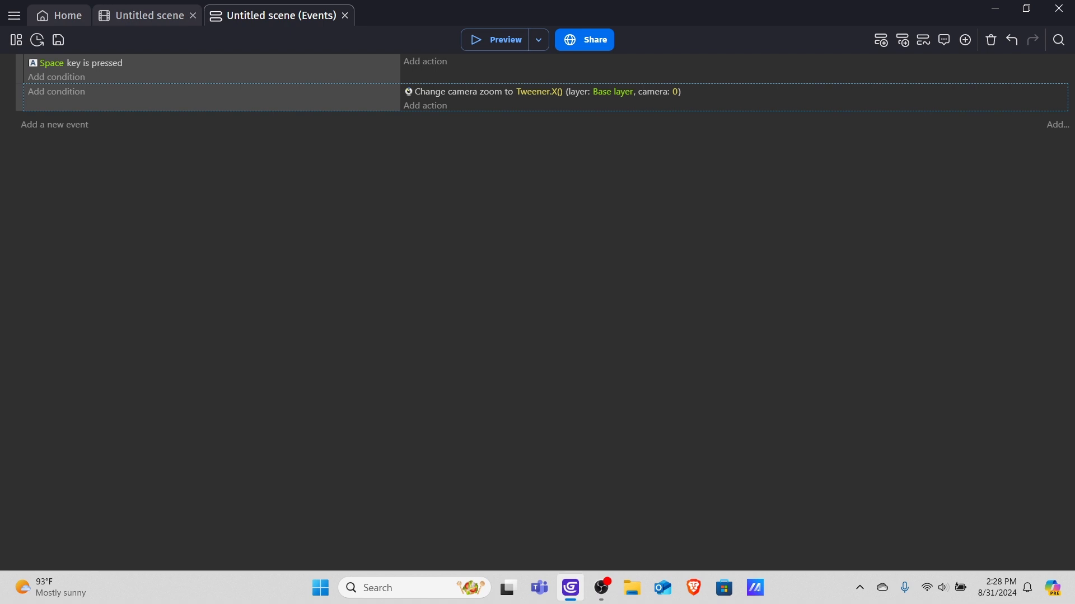
Add an action to the Space key event using the Tweener's Tween object X position action.
click(425, 61)
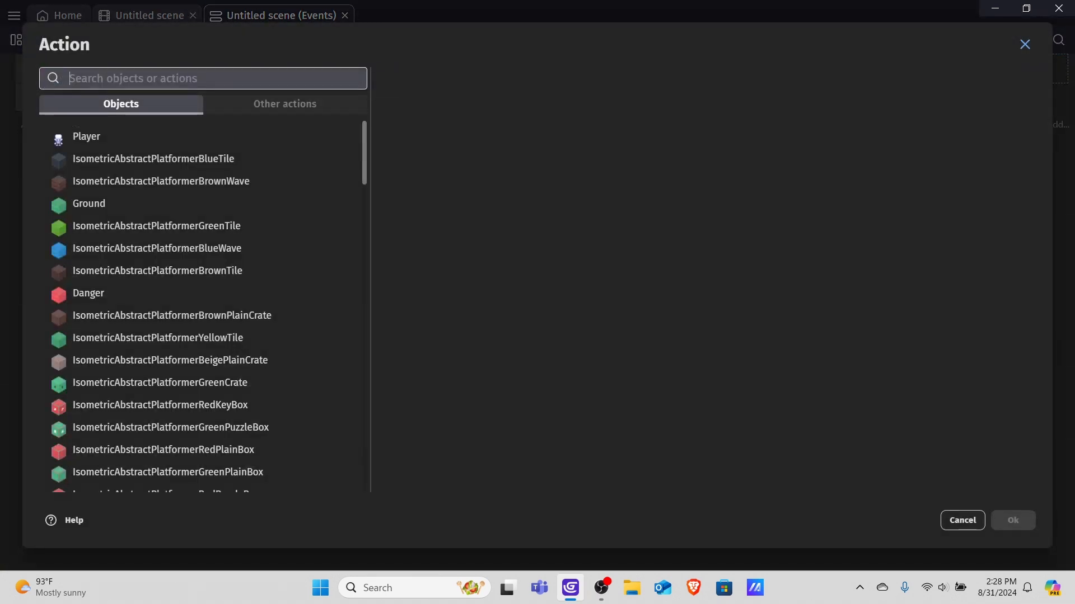
scroll(201, 307, down, 3)
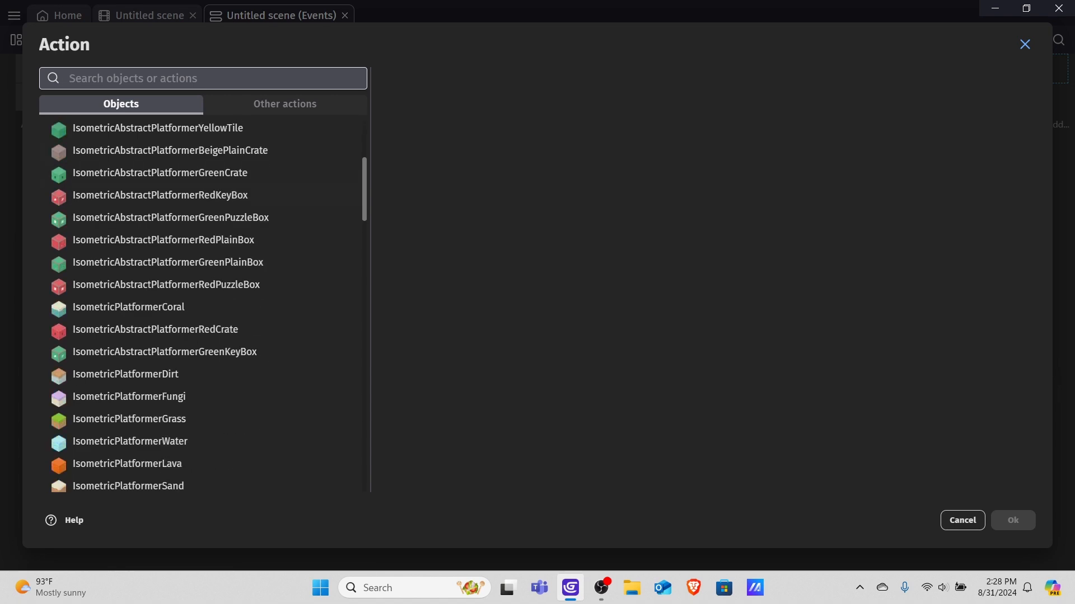
text(tweener)
scroll(202, 296, up, 3)
click(179, 107)
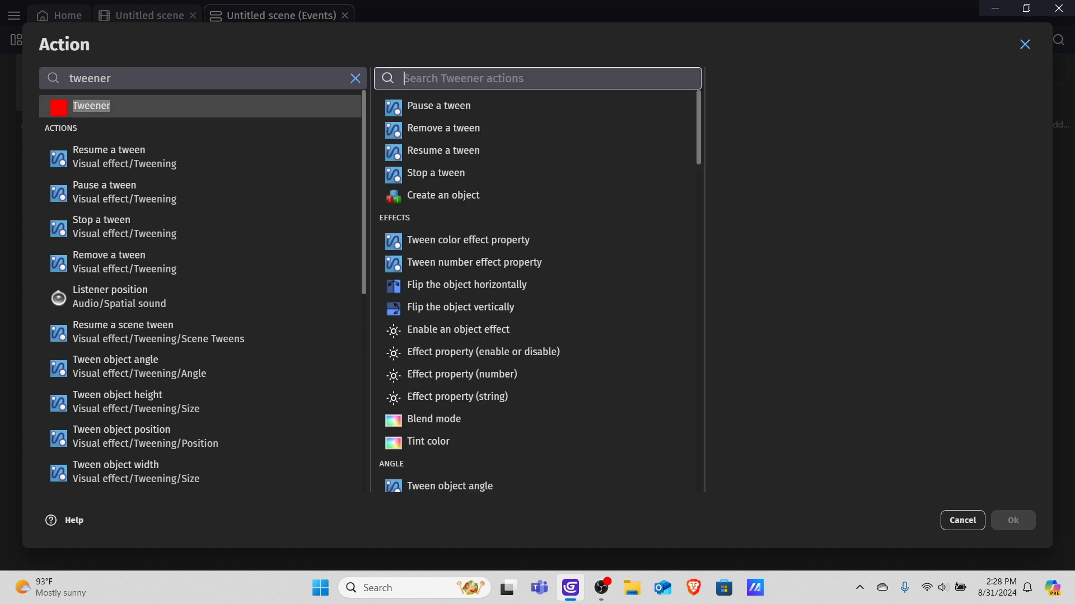
scroll(537, 150, down, 2)
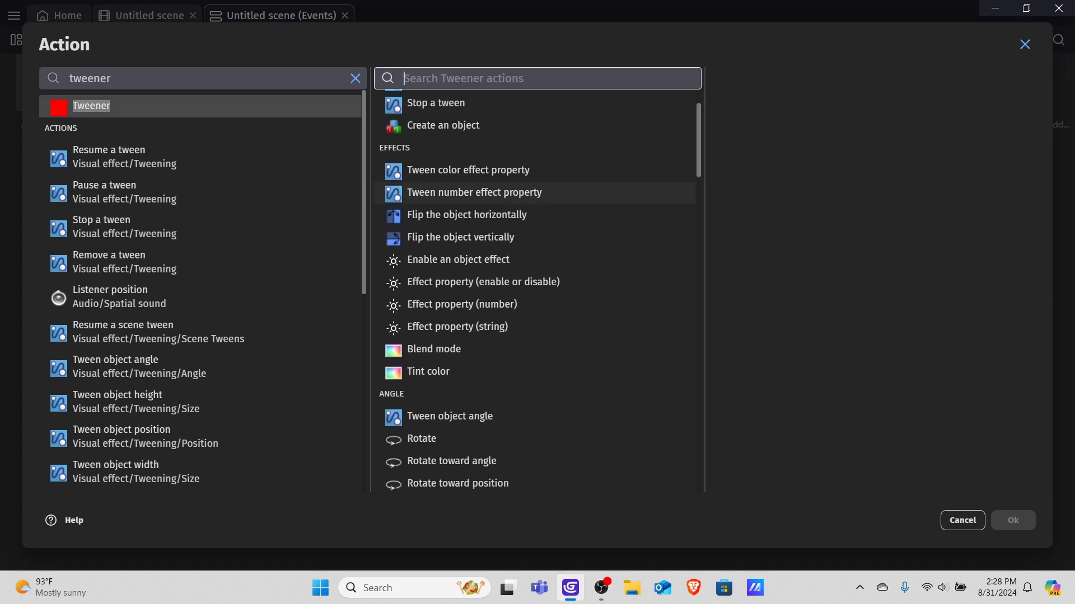
scroll(537, 151, up, 2)
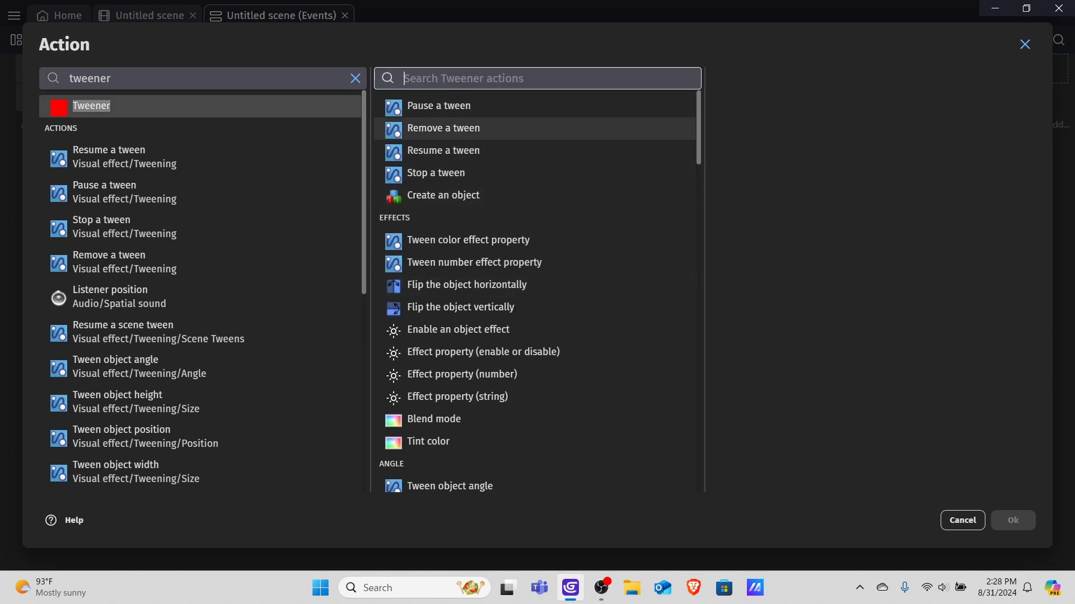
text(twee)
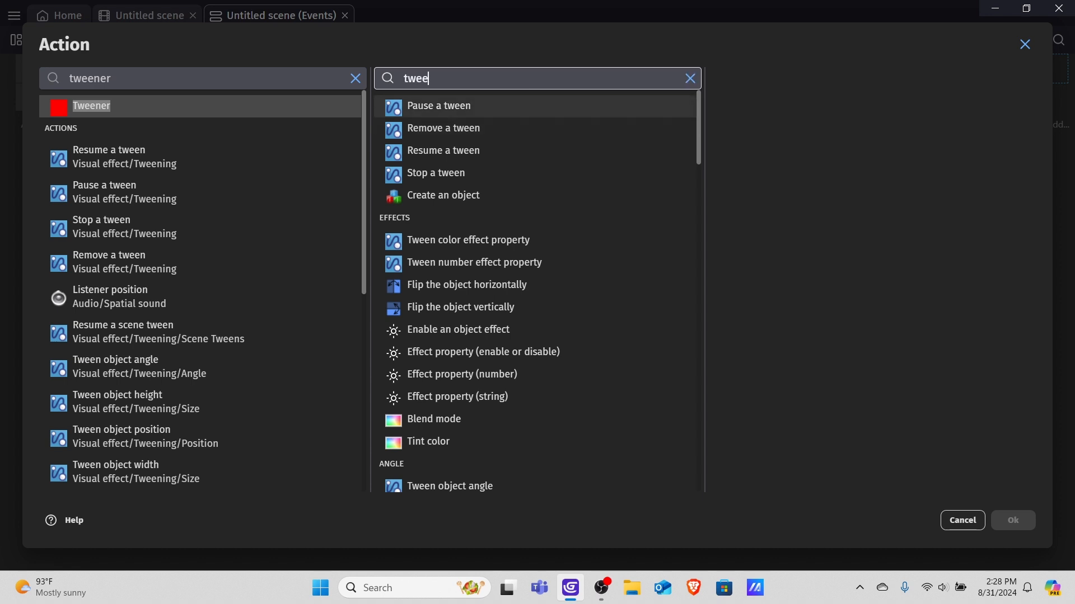
text(n pos)
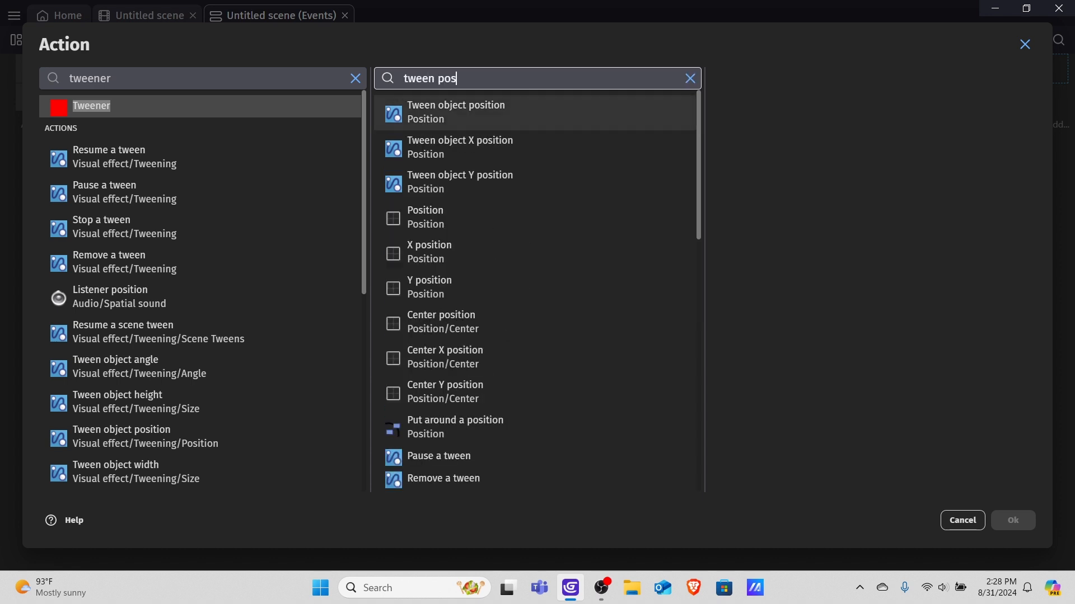
click(458, 147)
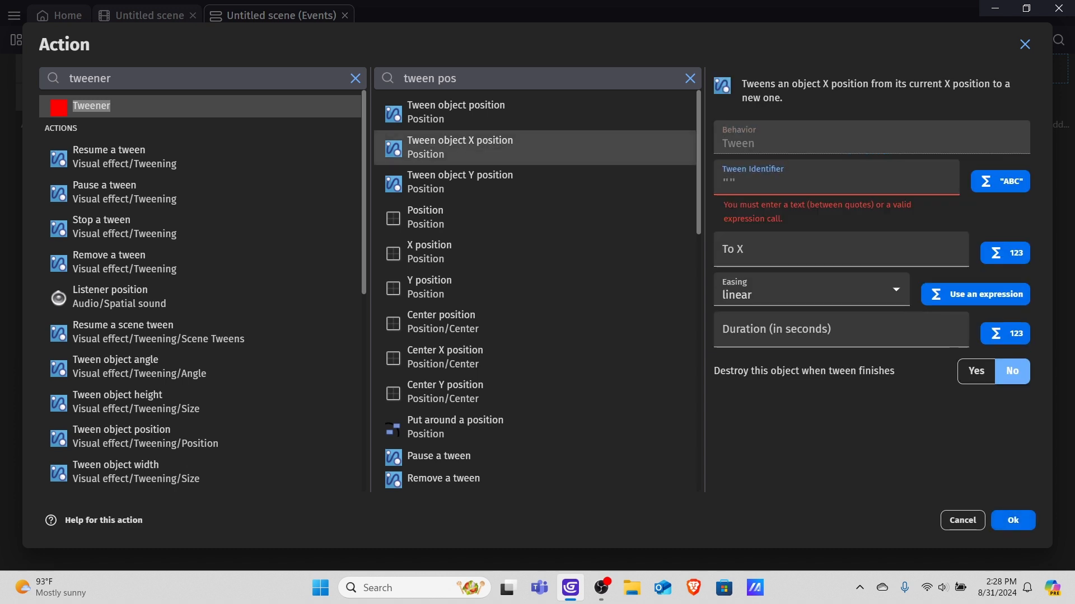
Set the tween identifier to "up", To X to 1.3, easing to linear and duration to 0.5 seconds, then confirm.
text("up)
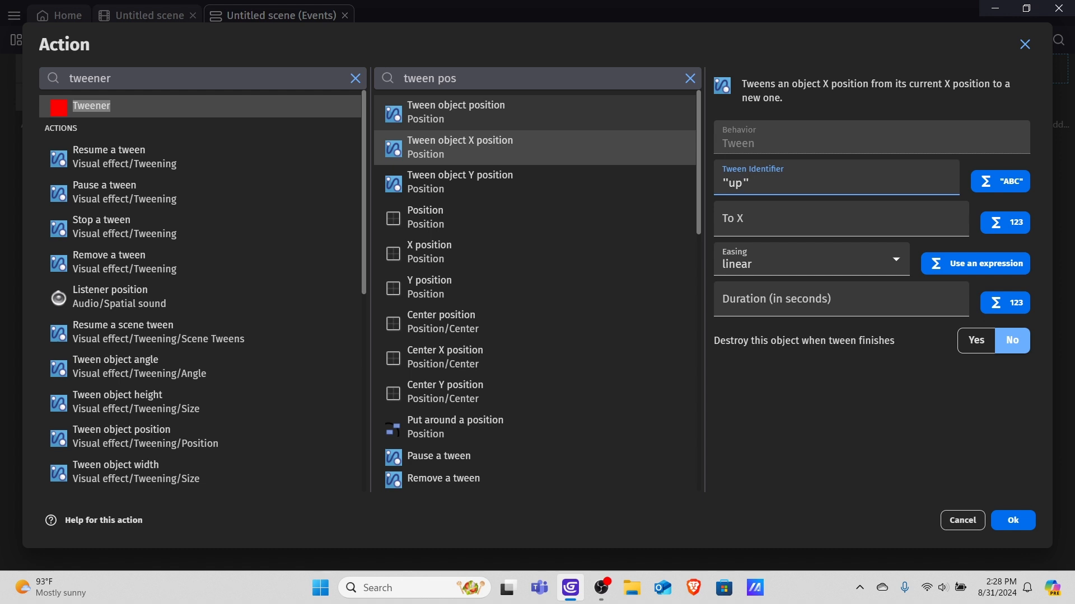
click(784, 222)
text(1.3)
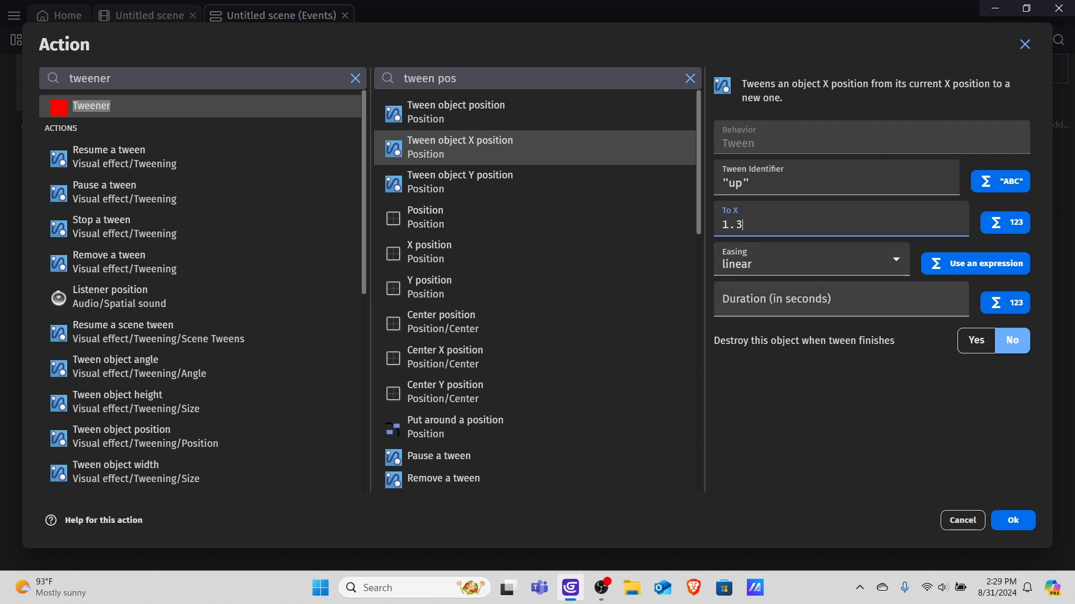
click(811, 260)
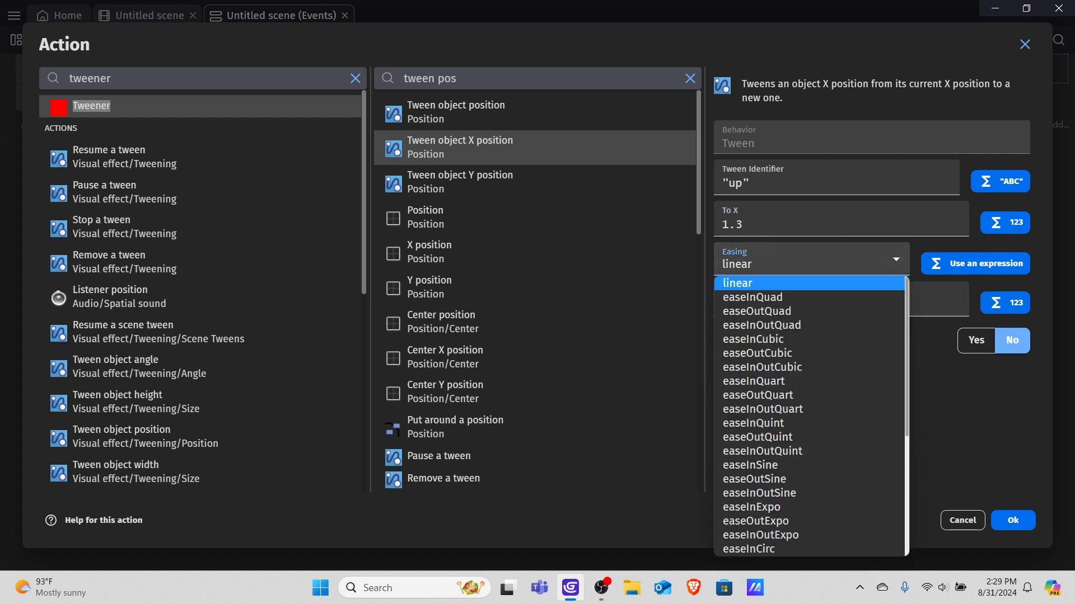
scroll(809, 403, down, 4)
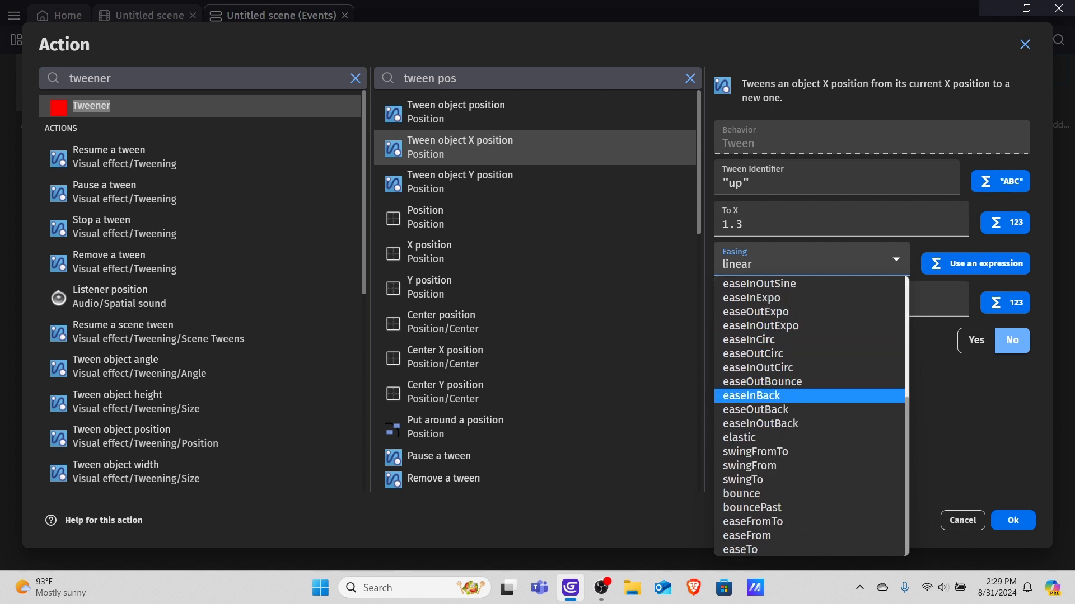
scroll(809, 424, up, 4)
click(809, 284)
click(809, 300)
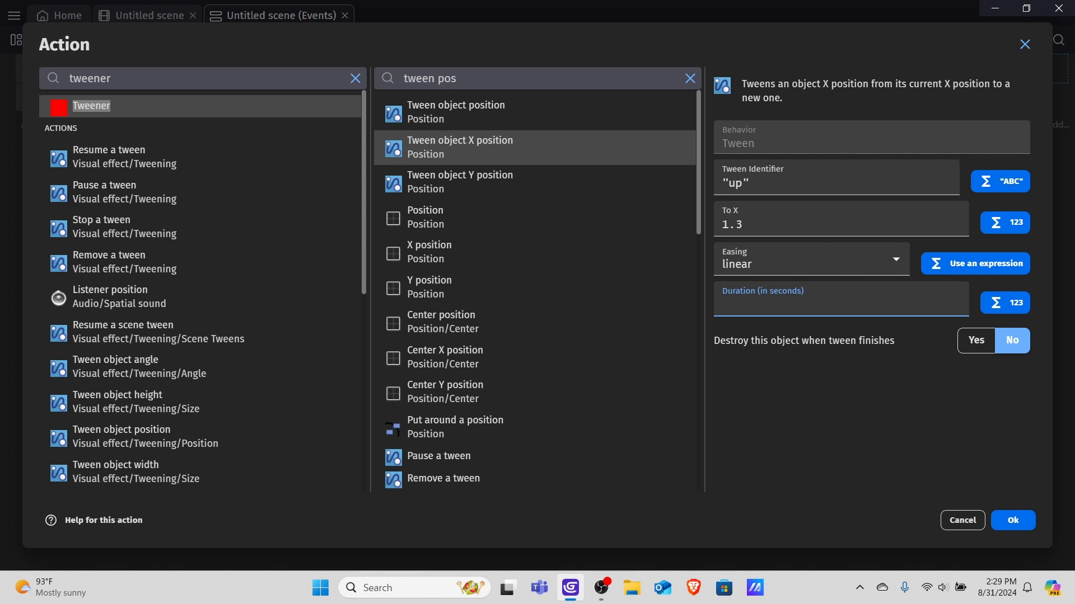
text(0.5)
key(Tab)
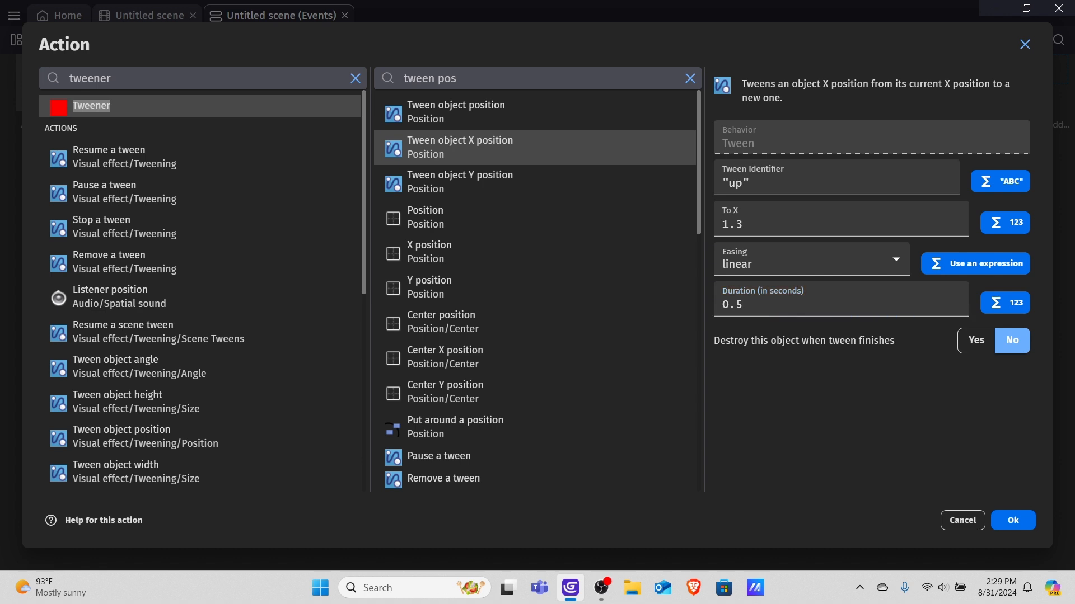
key(Return)
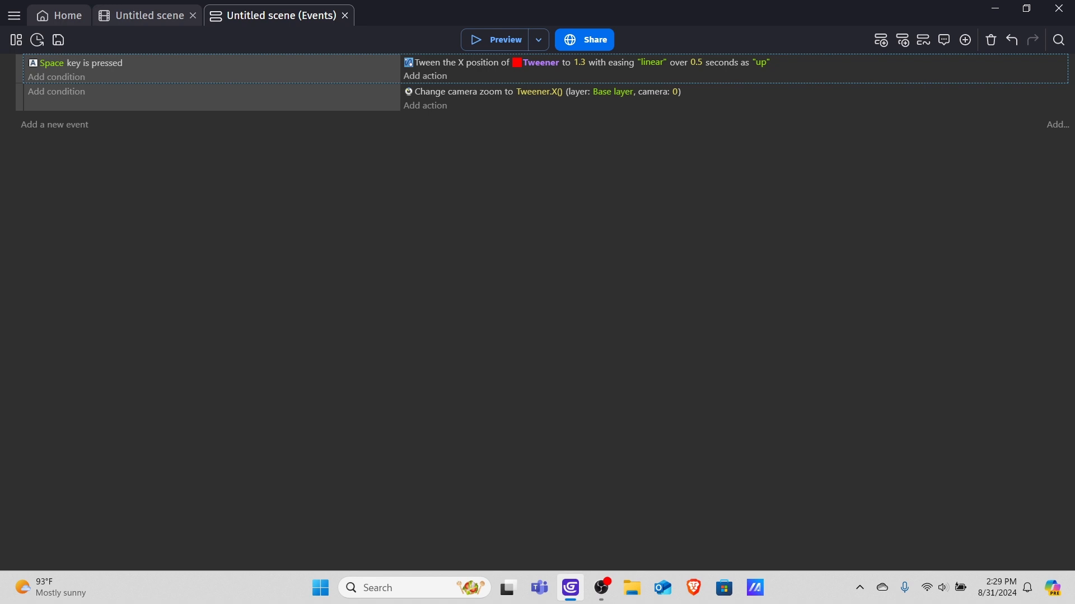
Add a Wait X seconds action of 0.5 seconds to the Space key event.
click(425, 76)
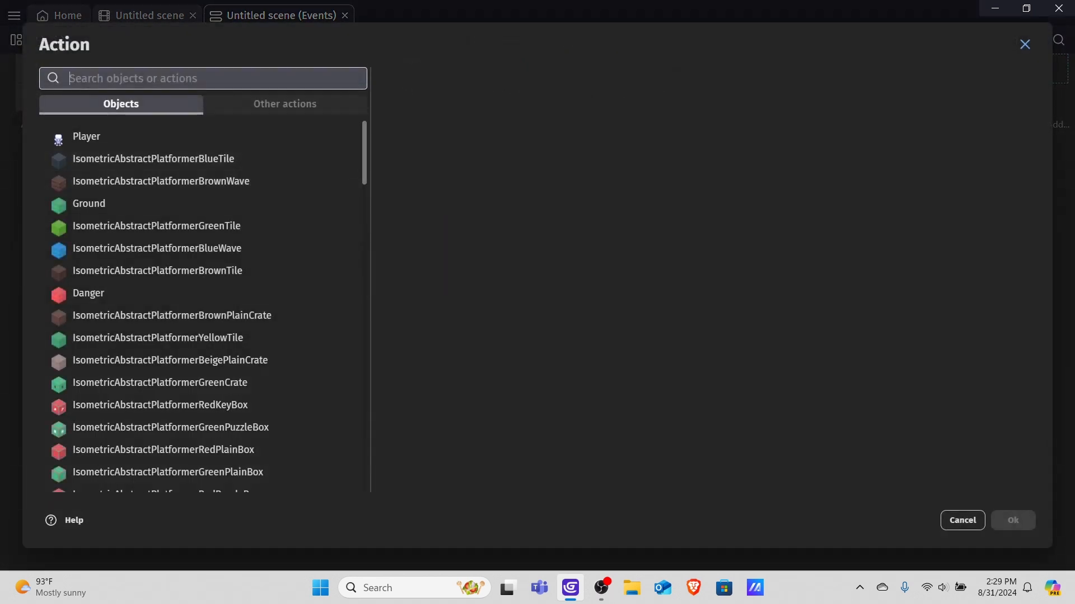
click(285, 103)
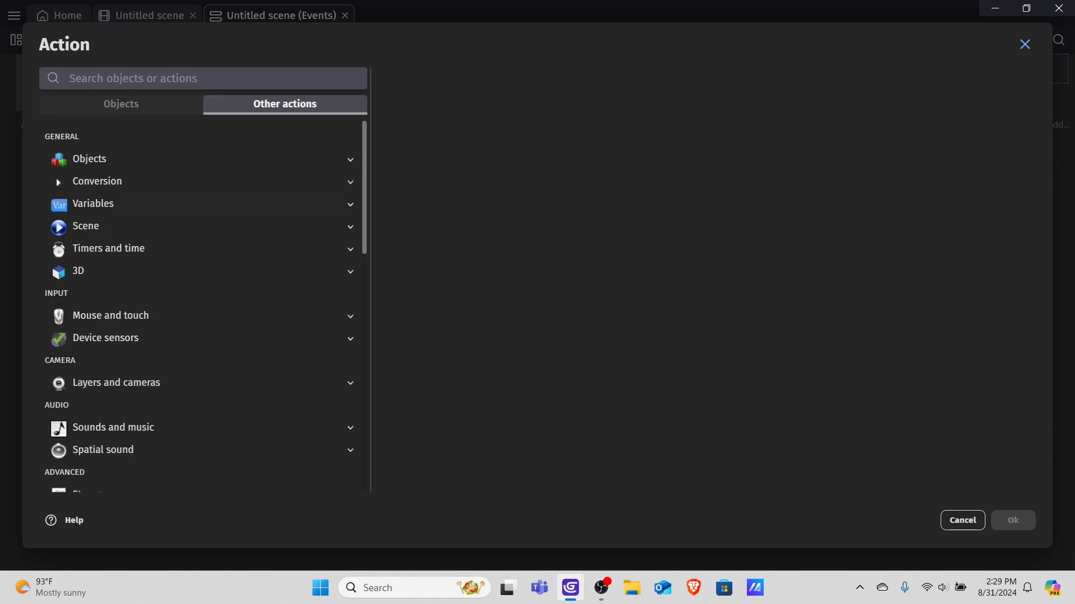
click(109, 248)
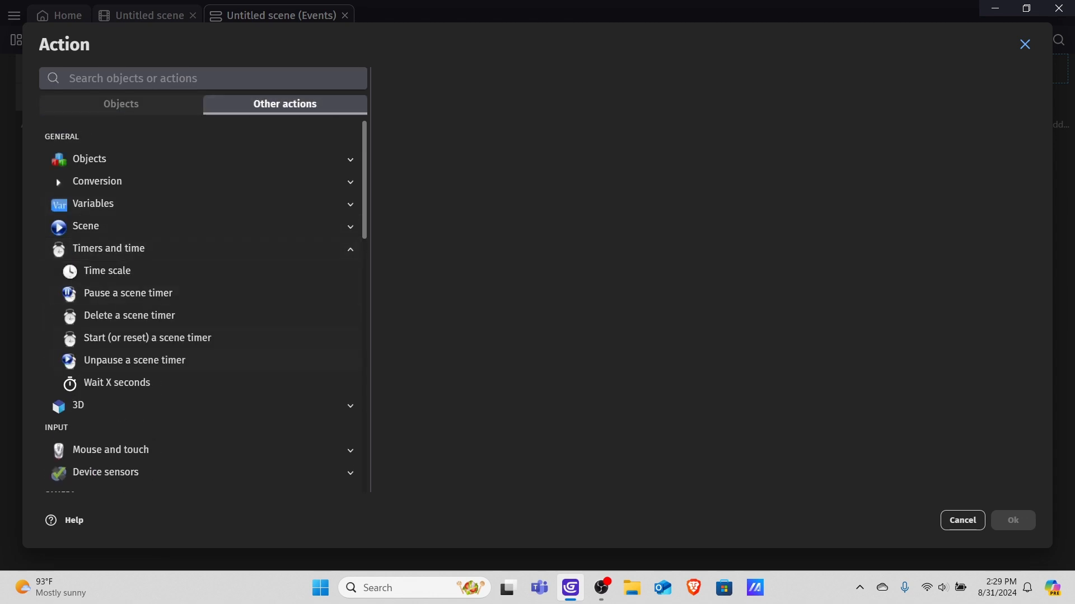
click(117, 382)
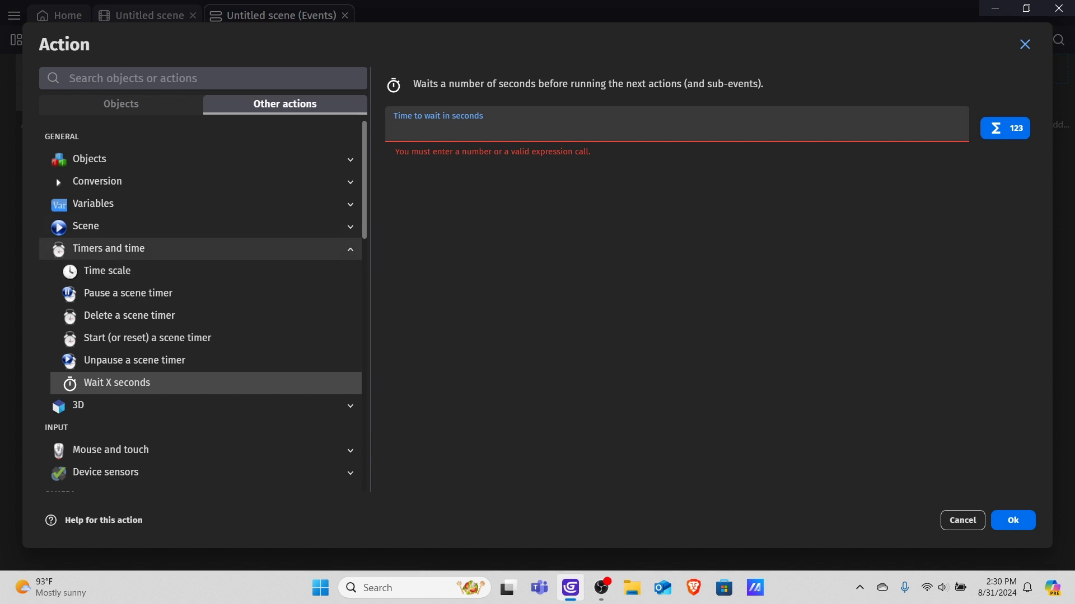
text(0.5)
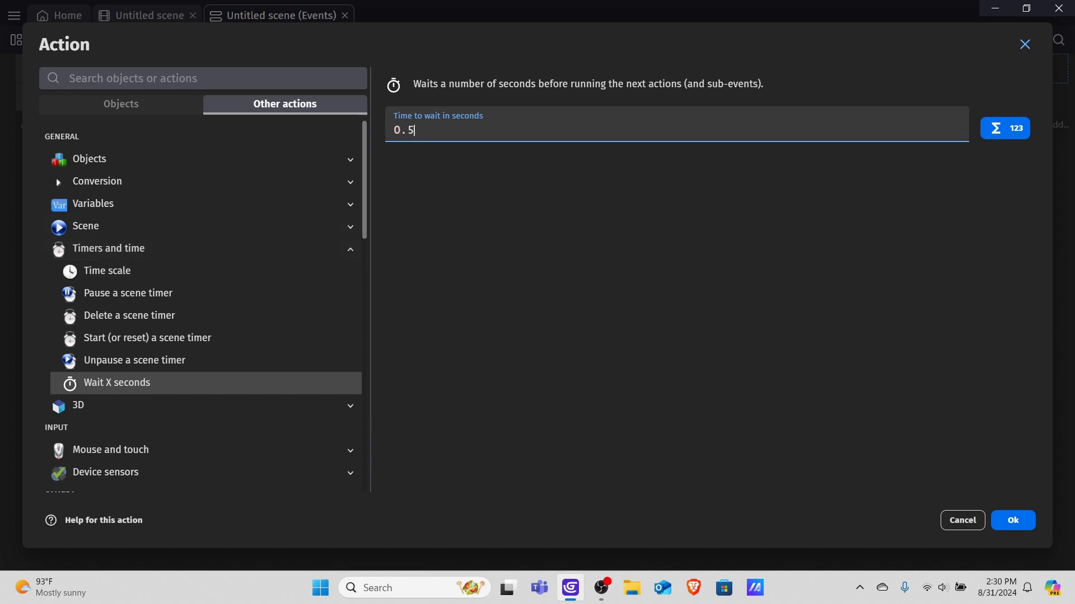
key(Return)
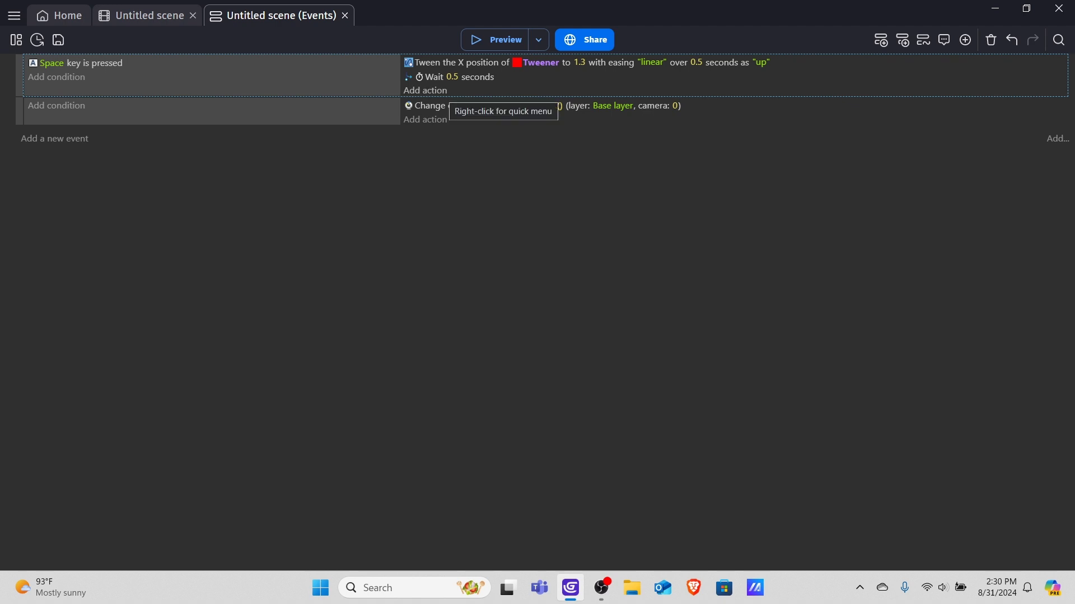
Add another Tweener action to the Space key event using Tween object X position.
click(426, 90)
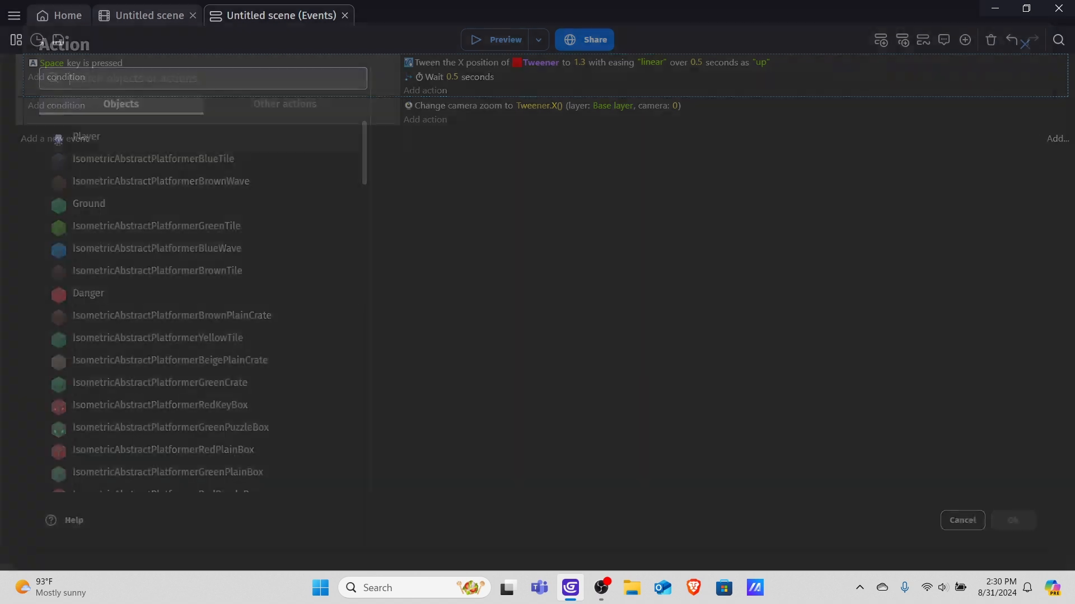
text(twe)
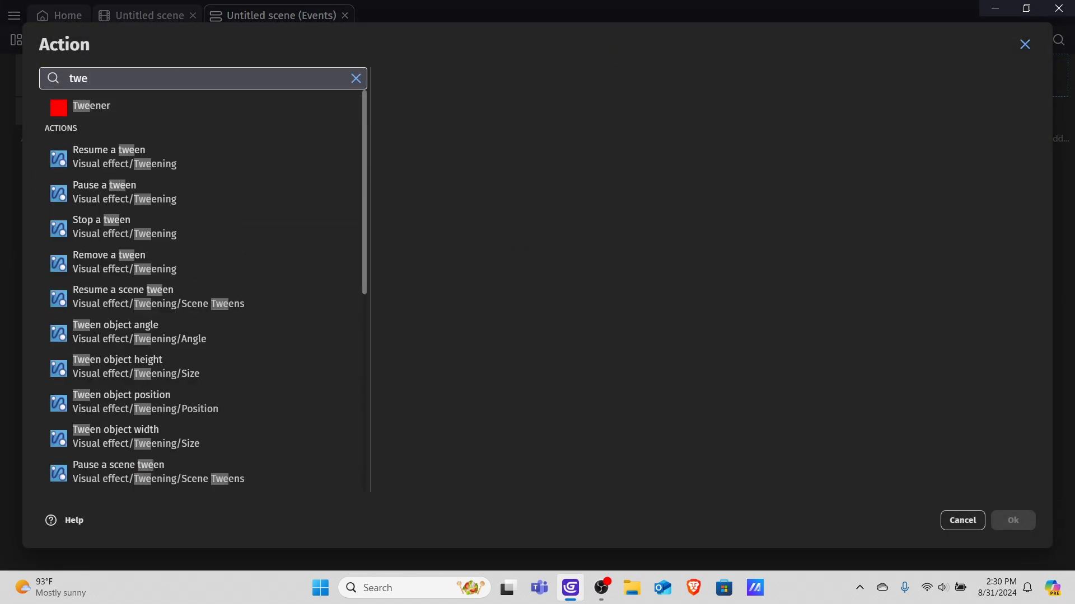
click(112, 107)
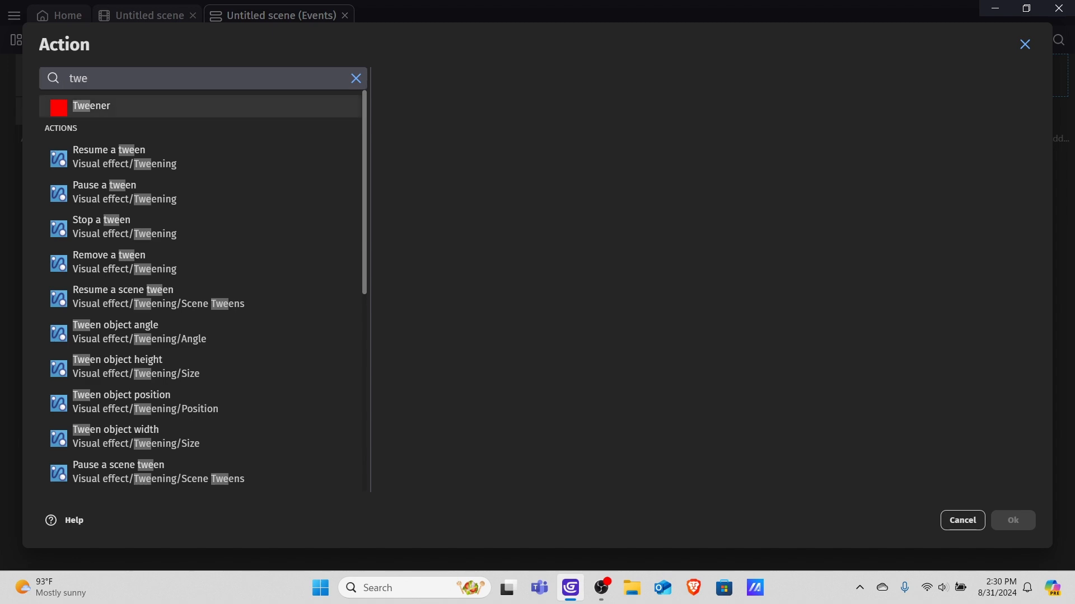
scroll(504, 130, down, 5)
scroll(504, 130, down, 10)
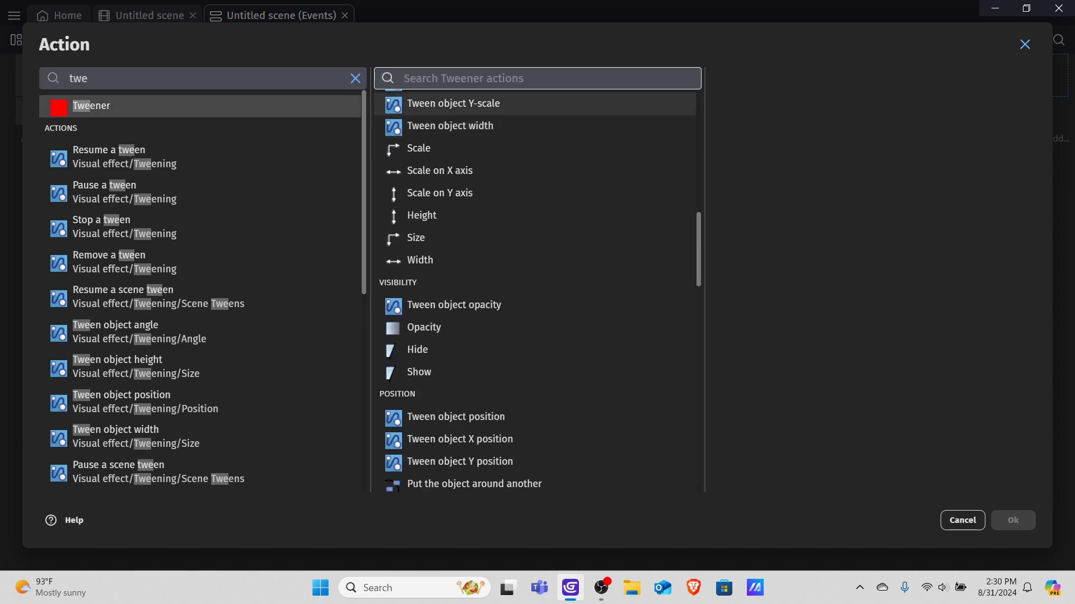
scroll(503, 130, up, 5)
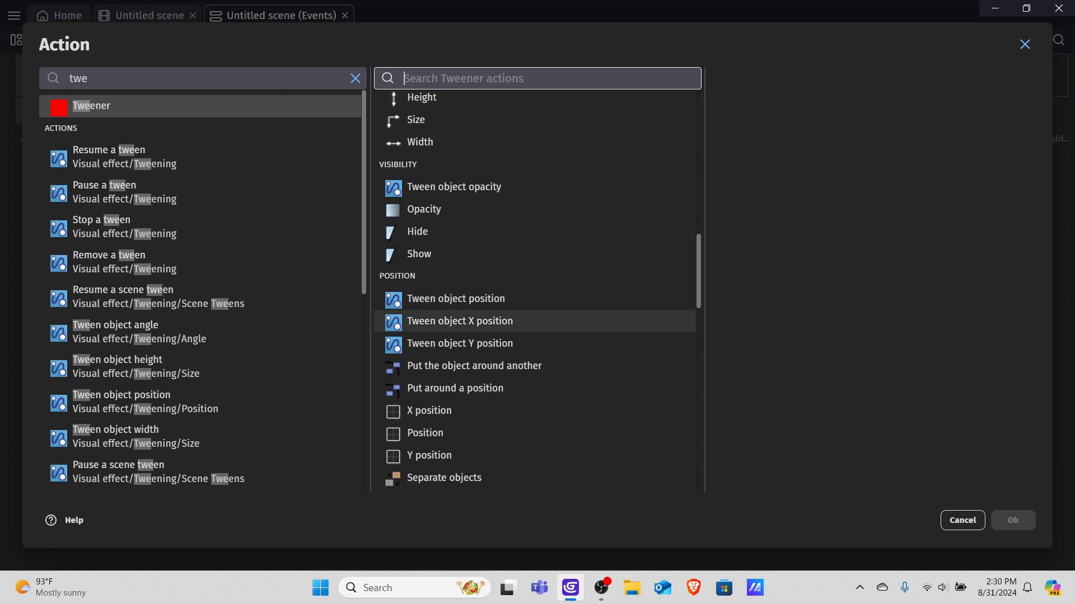
click(459, 321)
Set this tween's identifier to "down", To X to 1 and duration to 1 second, then confirm.
text(")
text(down)
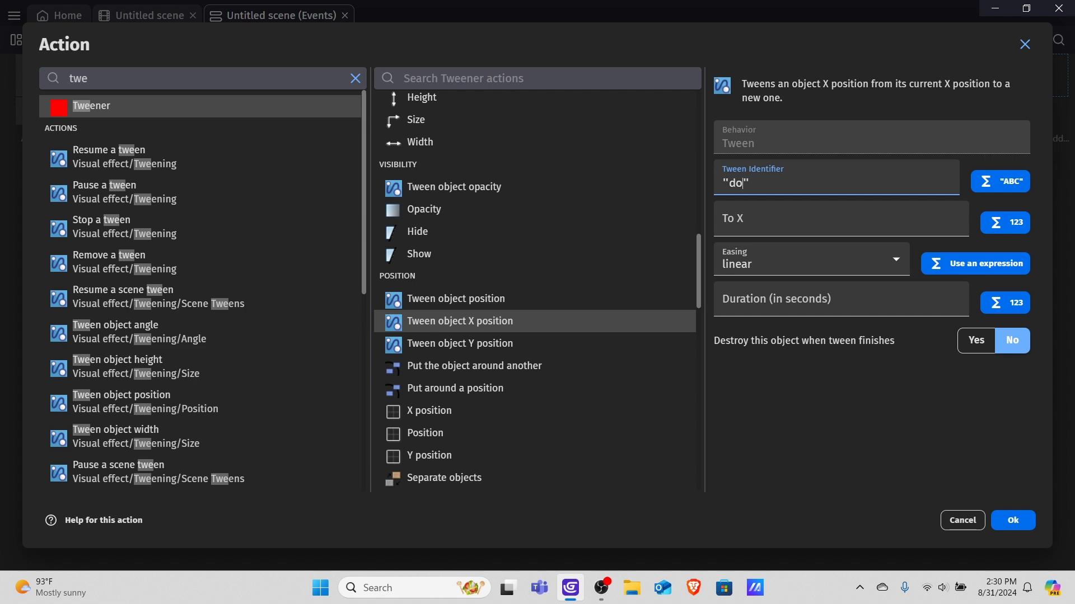
key(Tab)
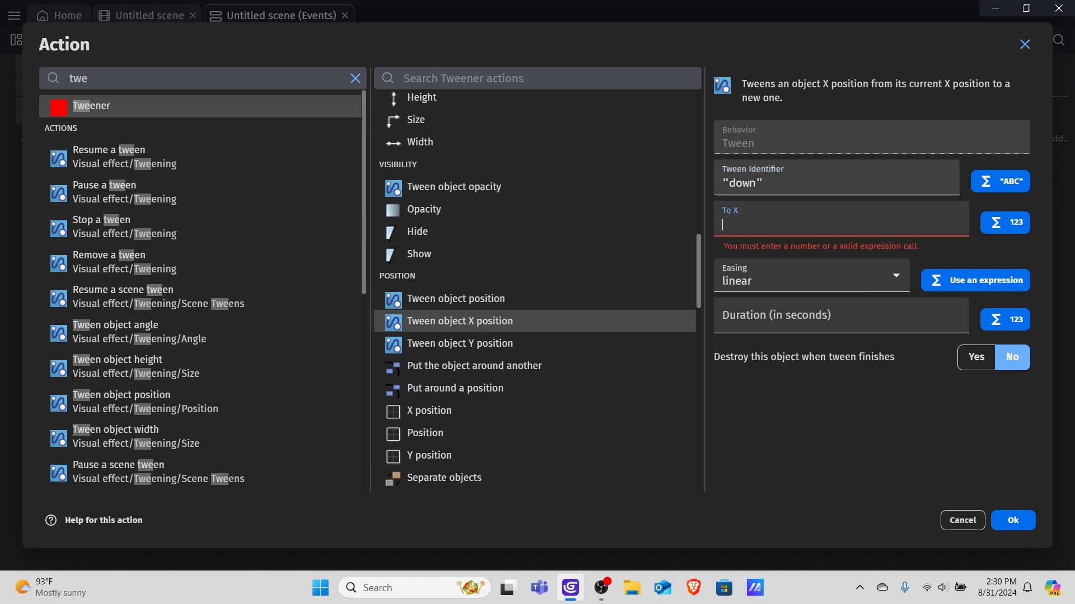
text(1)
key(Tab)
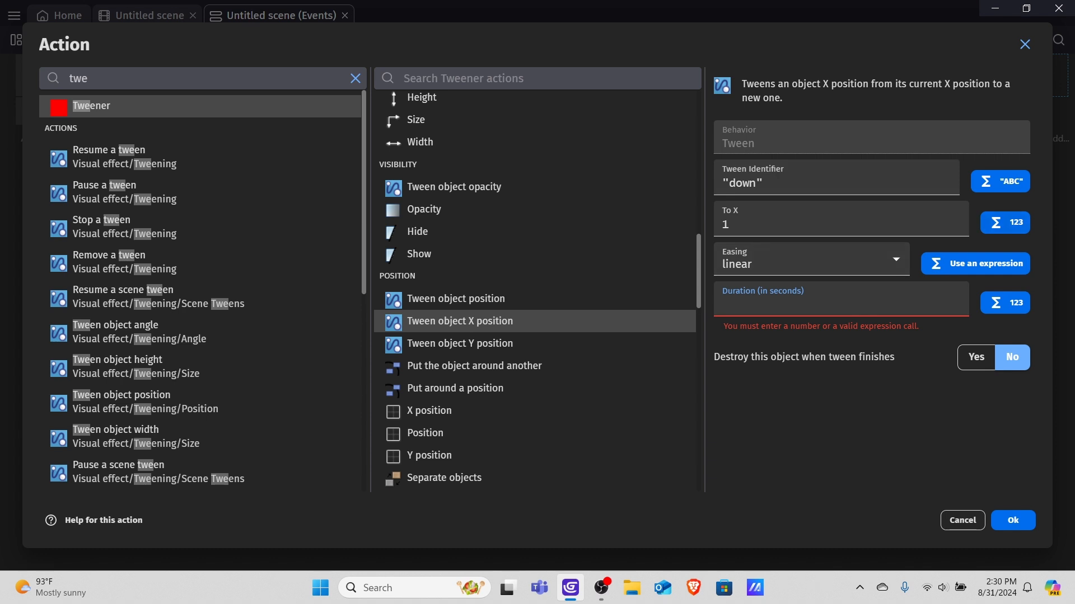
text(1)
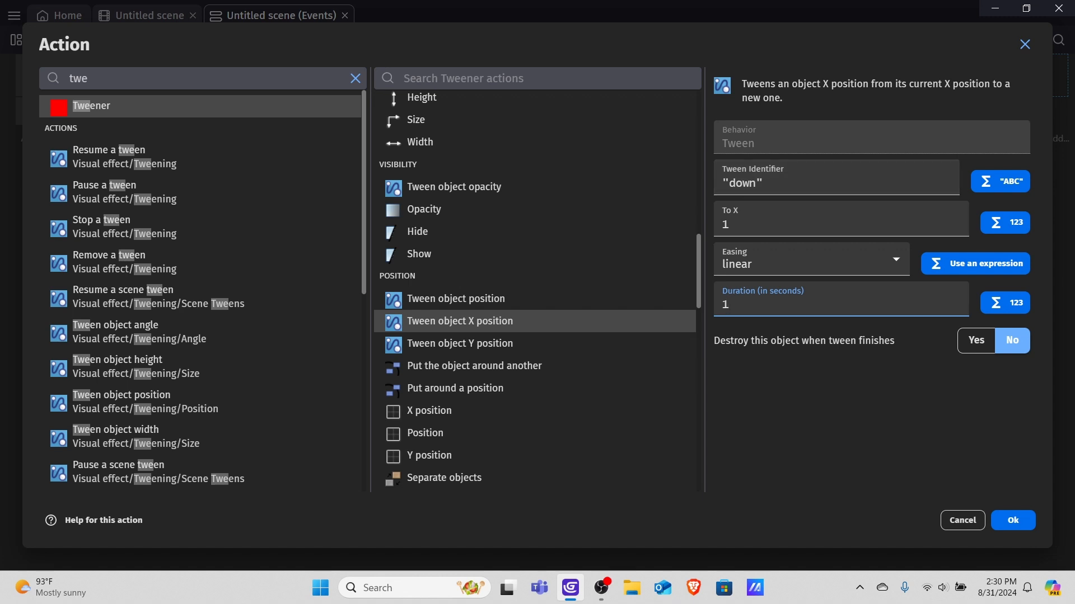
key(Return)
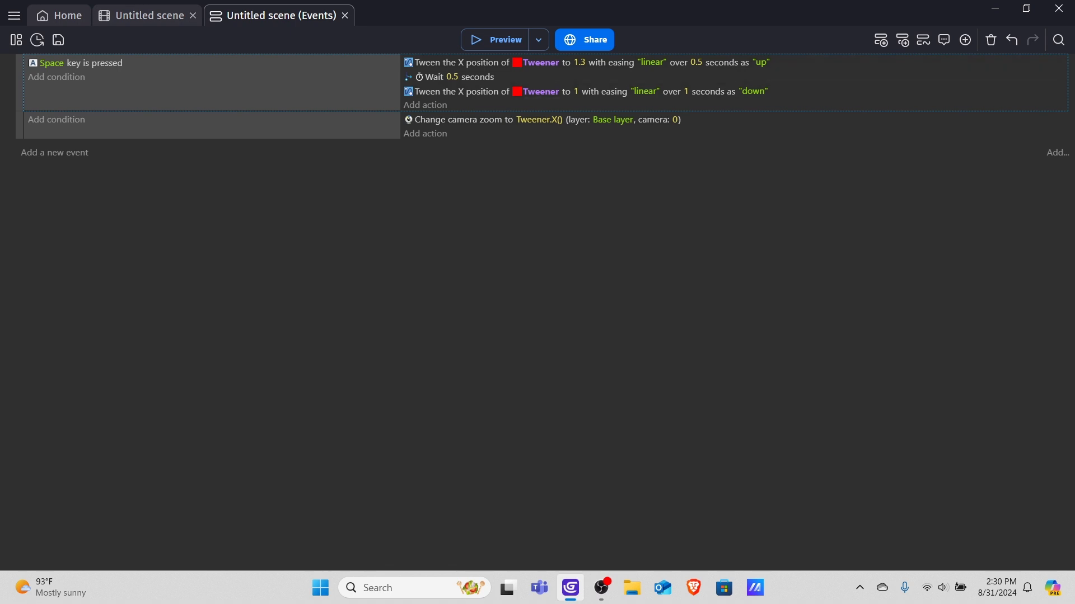
Preview the scene and test the camera zoom by pressing Space several times, then close the preview.
click(495, 39)
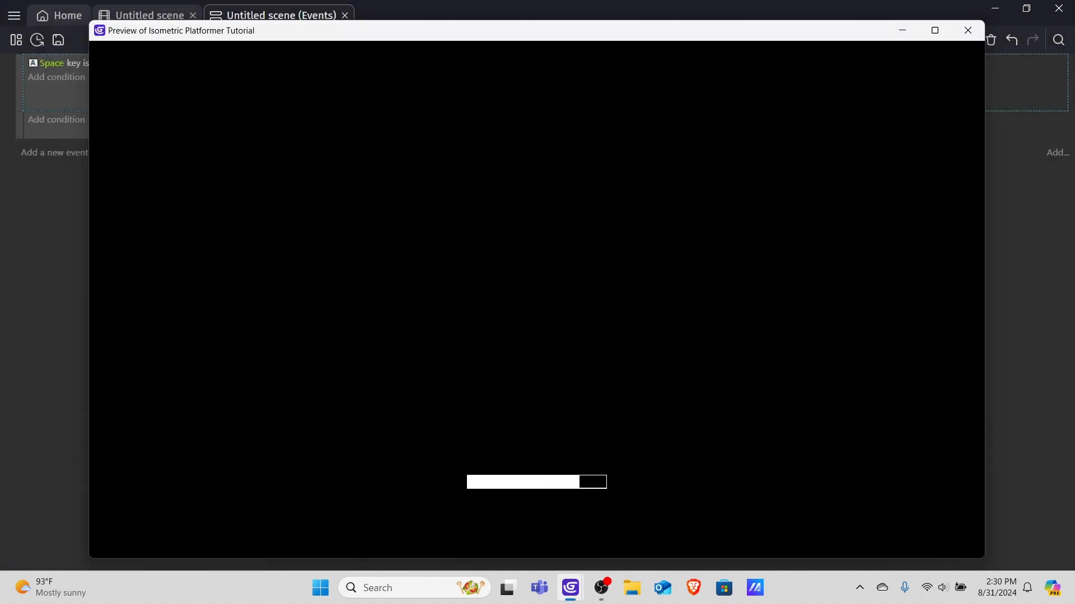
key(space)
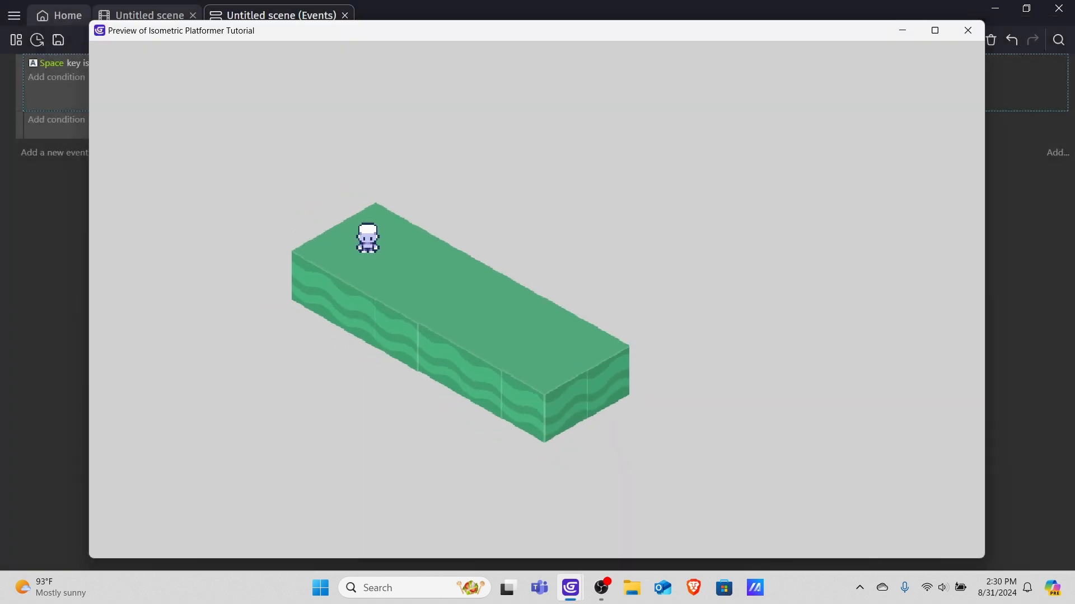
key(space)
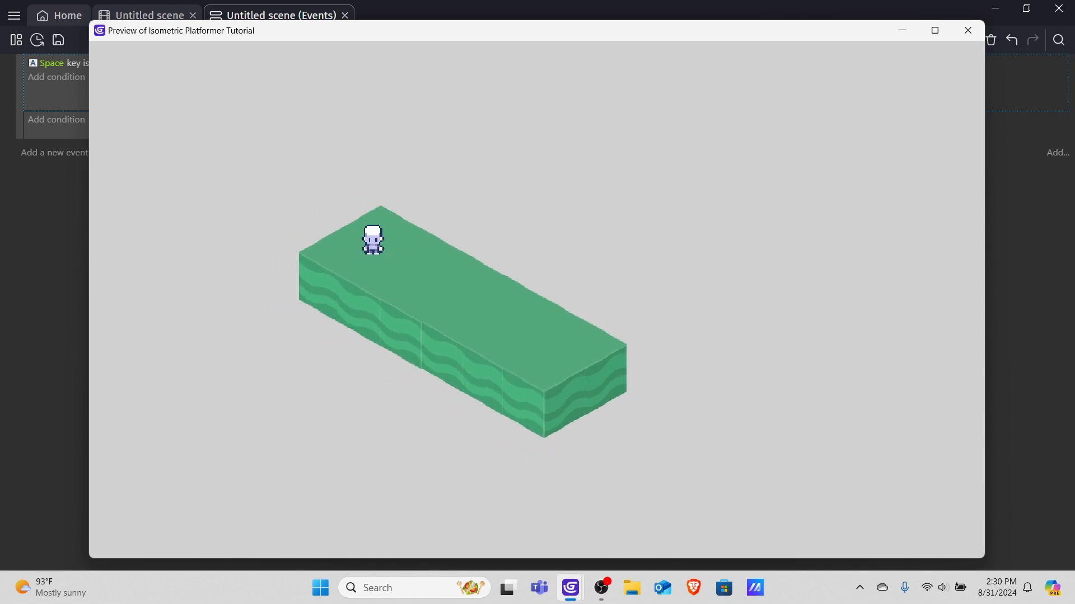
key(space)
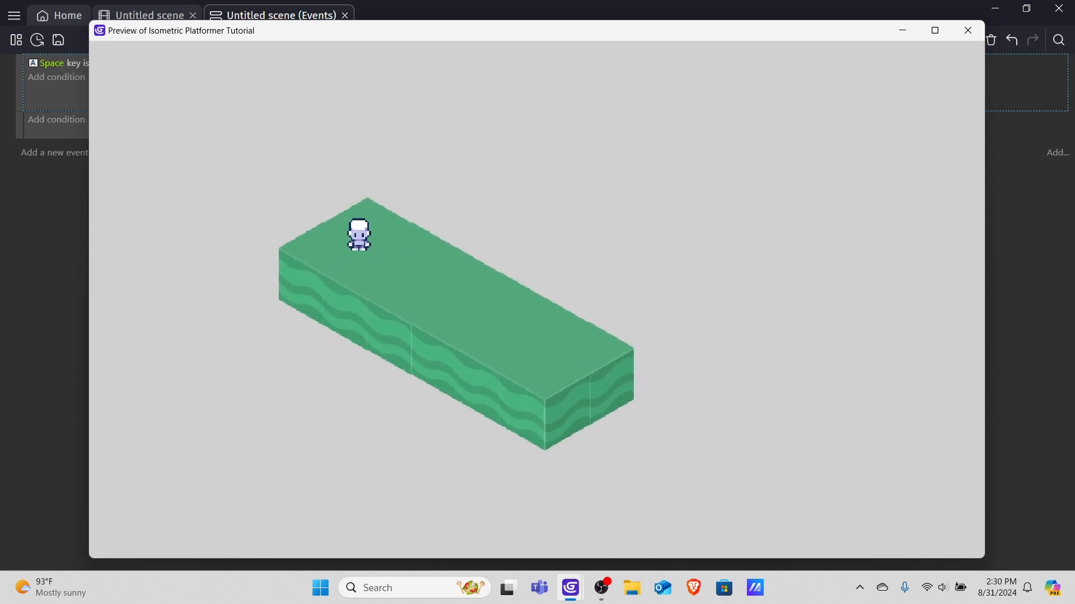
key(space)
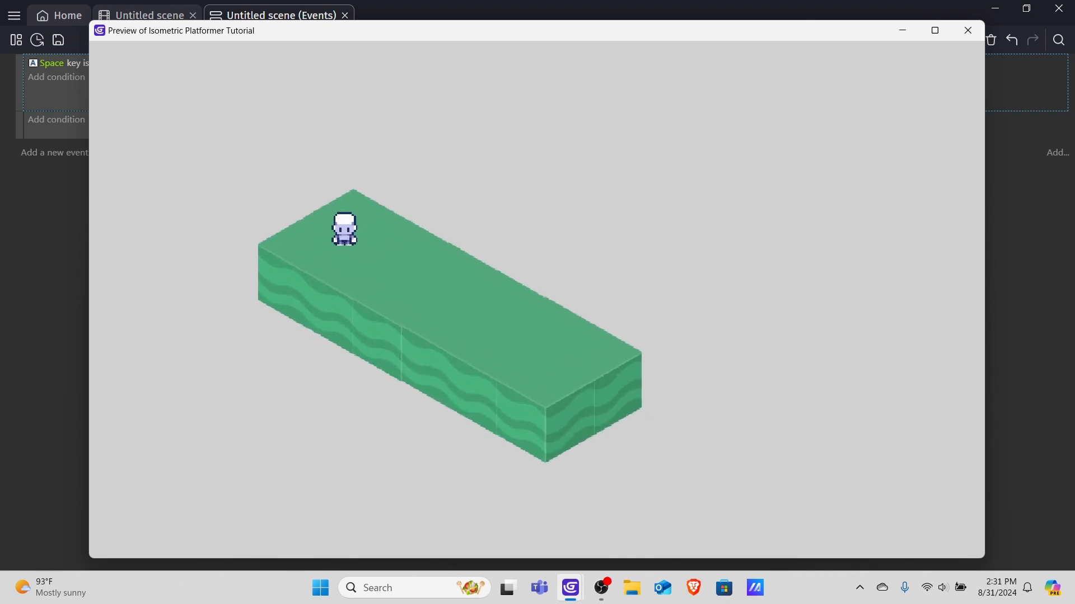
click(967, 31)
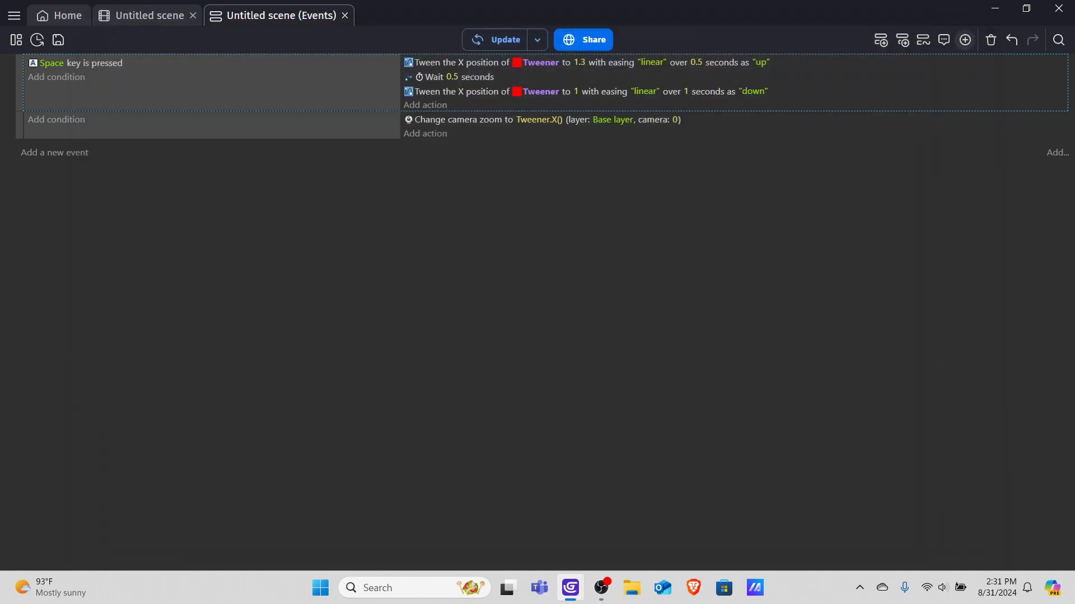
In the scene editor, add a new layer and rename it Player.
click(149, 16)
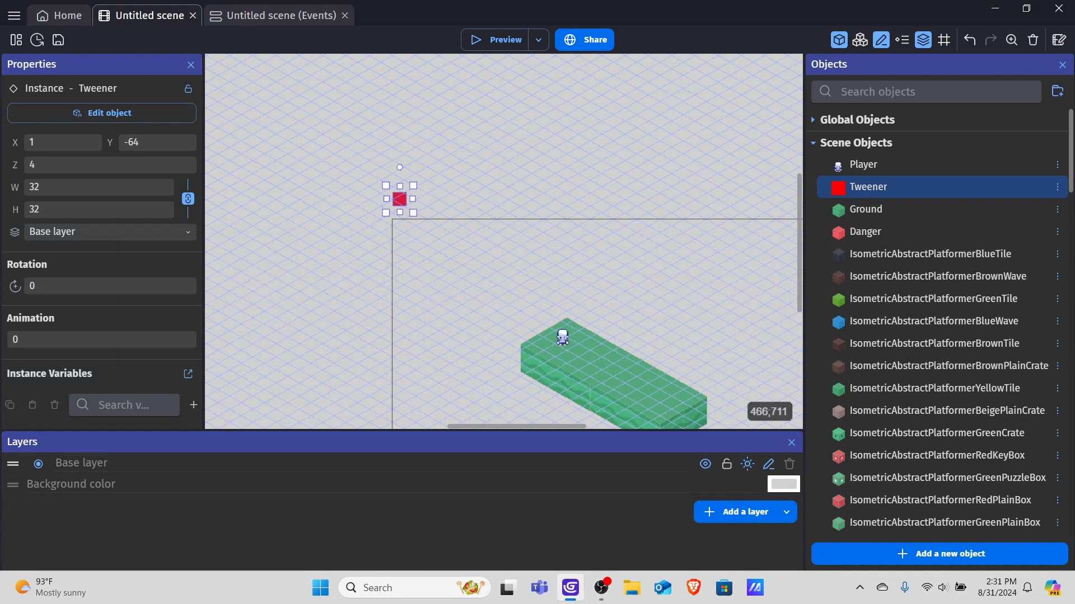
click(739, 512)
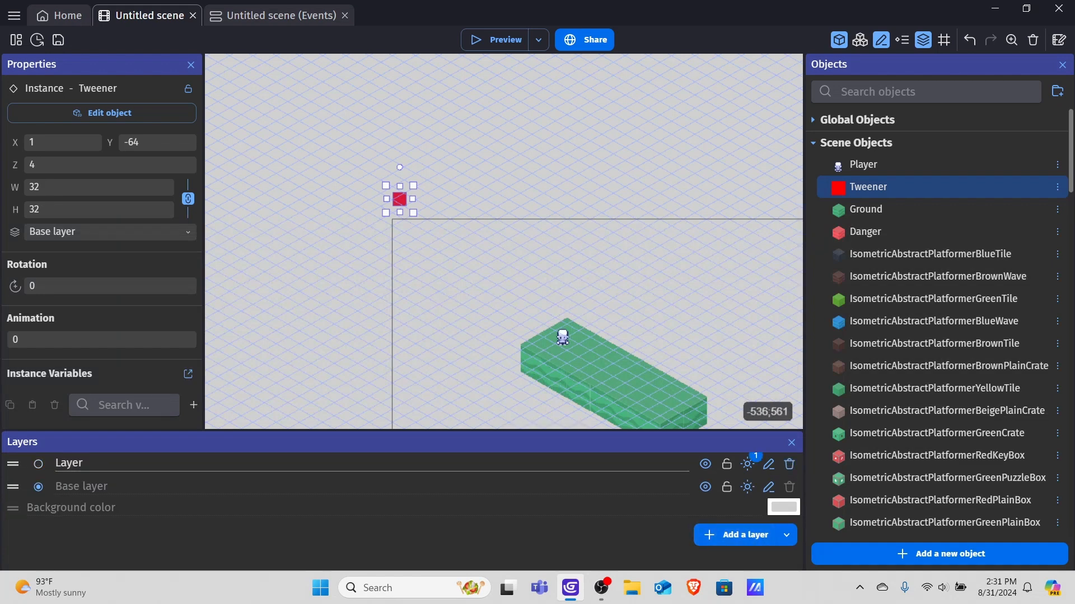
drag(149, 464, 44, 461)
key(BackSpace)
text(Player)
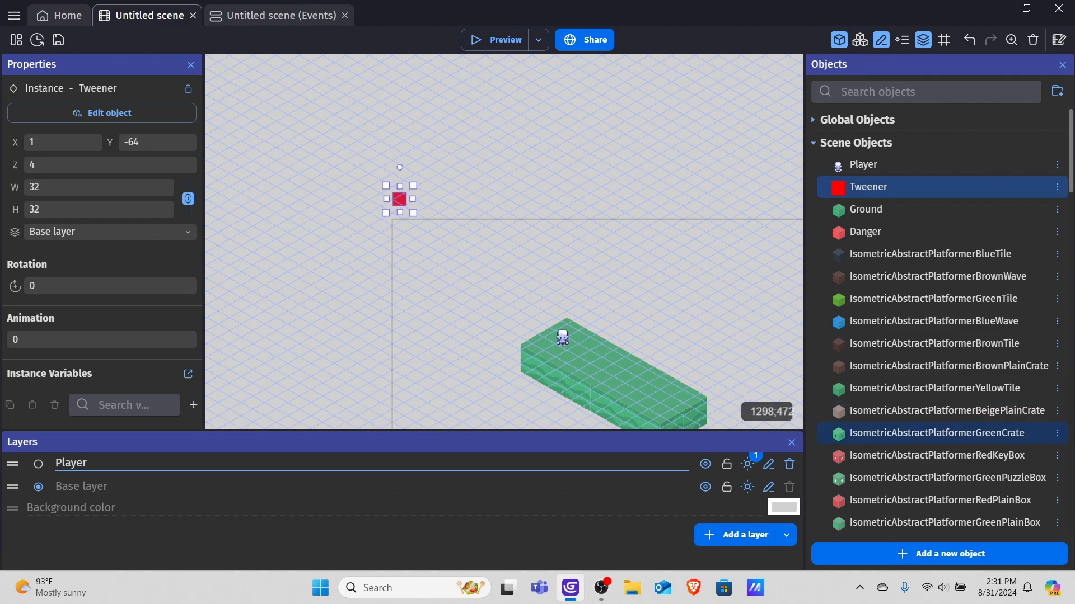
Remove the 3D Light effect from the Player layer's effects and apply.
click(747, 464)
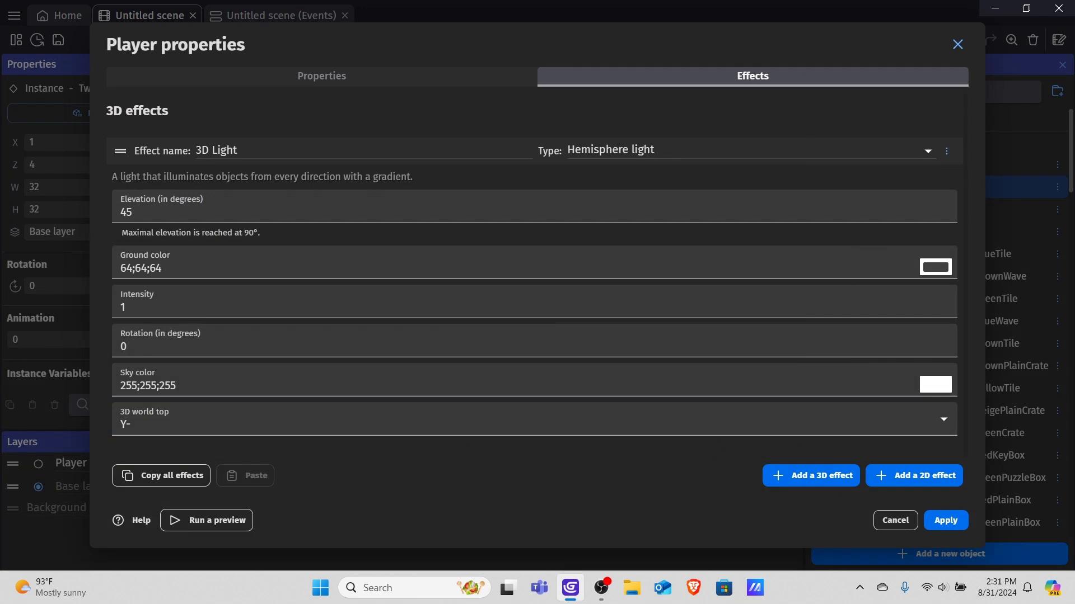
click(946, 151)
click(851, 174)
click(951, 520)
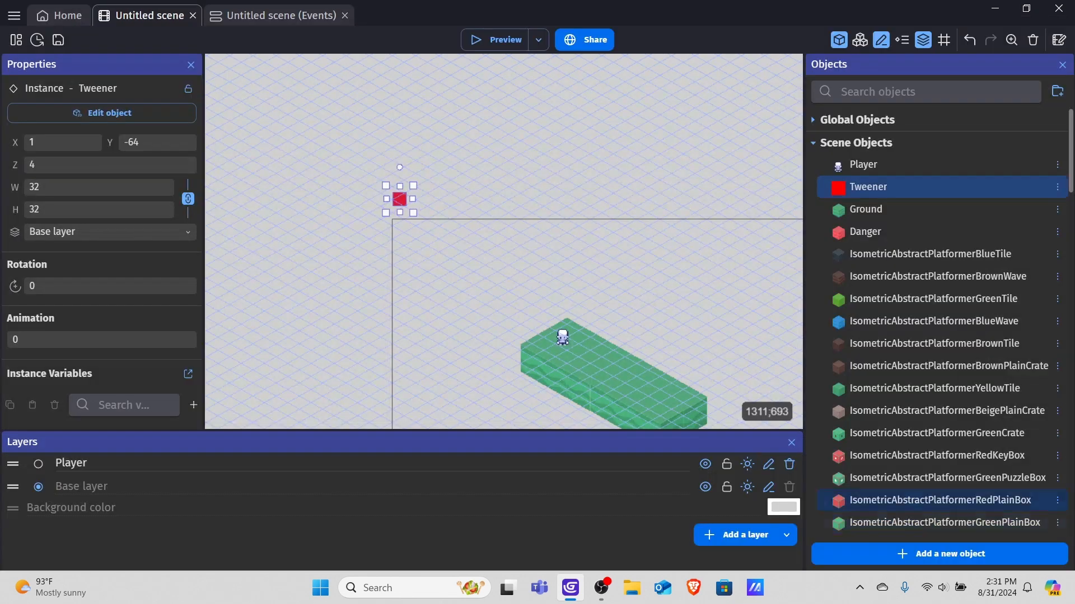
scroll(574, 336, down, 1)
scroll(615, 280, down, 3)
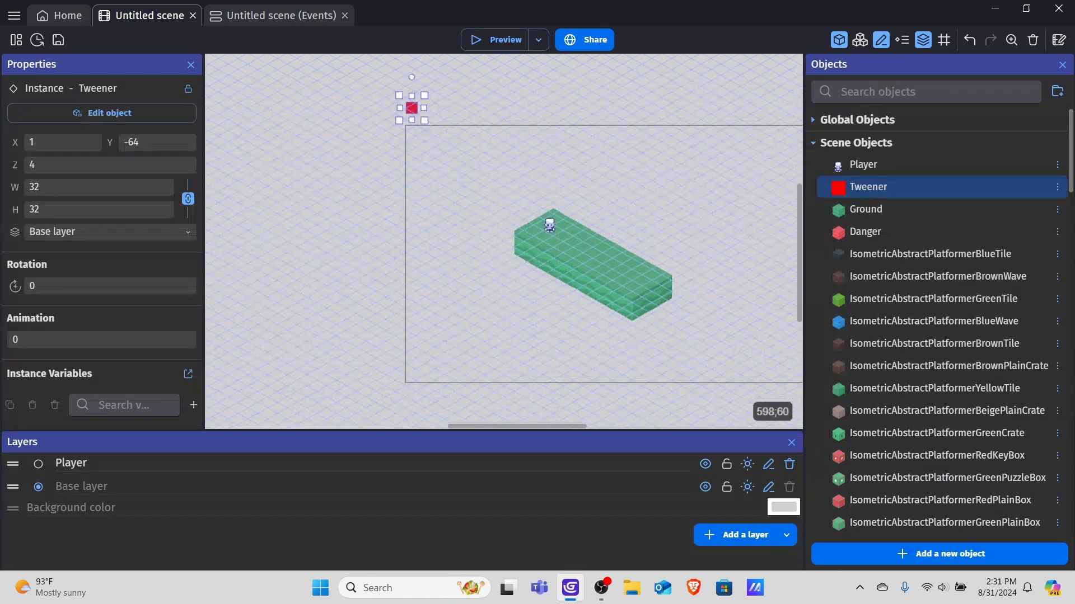
Move the Player instance onto the Player layer.
click(550, 225)
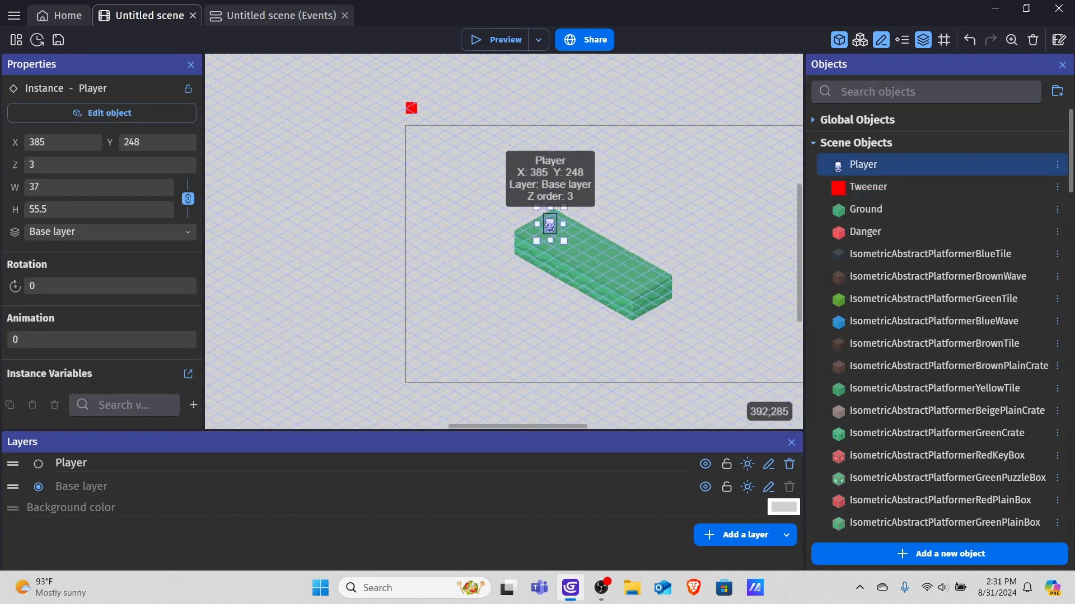
click(107, 231)
click(45, 260)
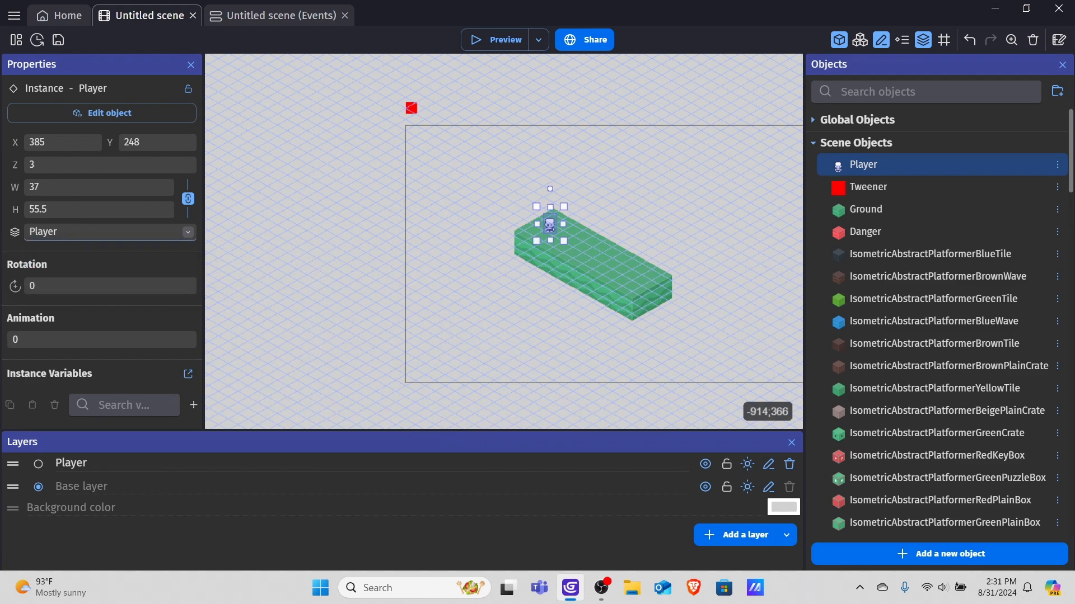
In the events, set the camera zoom action's layer to Player and confirm.
click(274, 15)
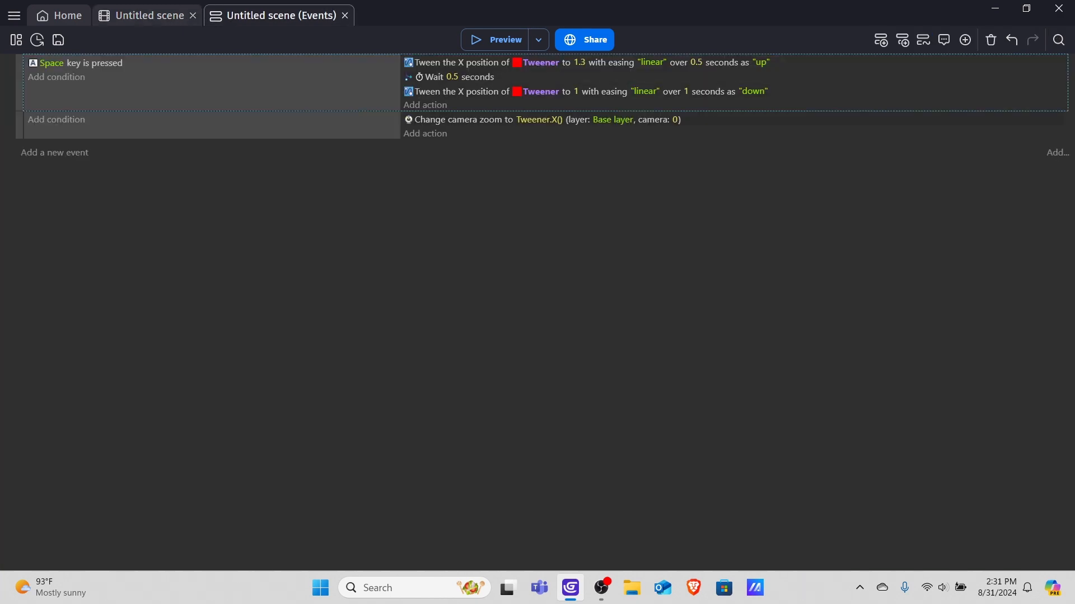
double_click(463, 119)
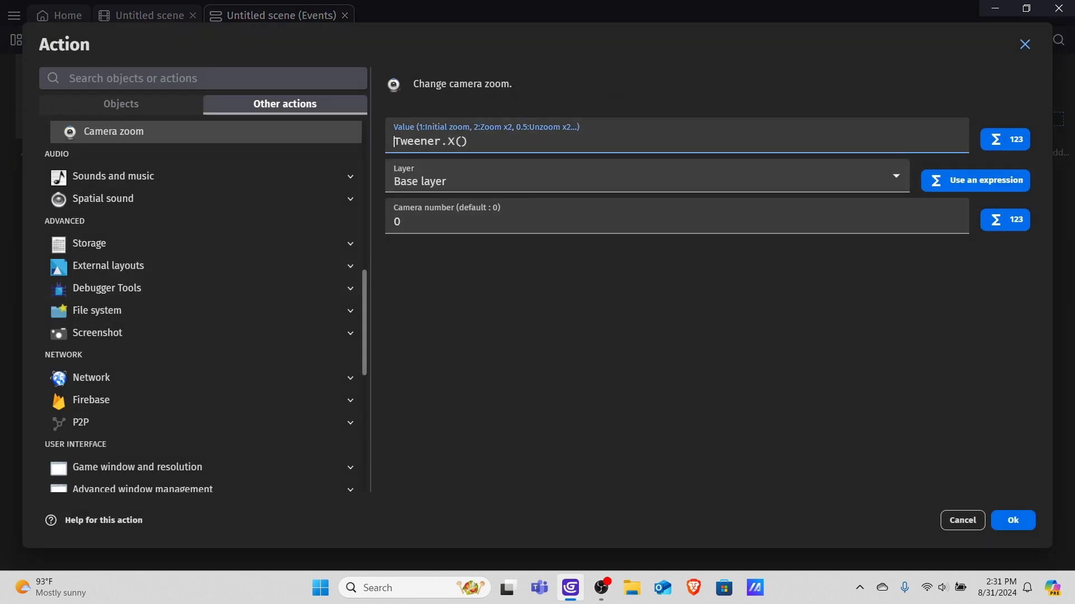
click(647, 177)
click(647, 215)
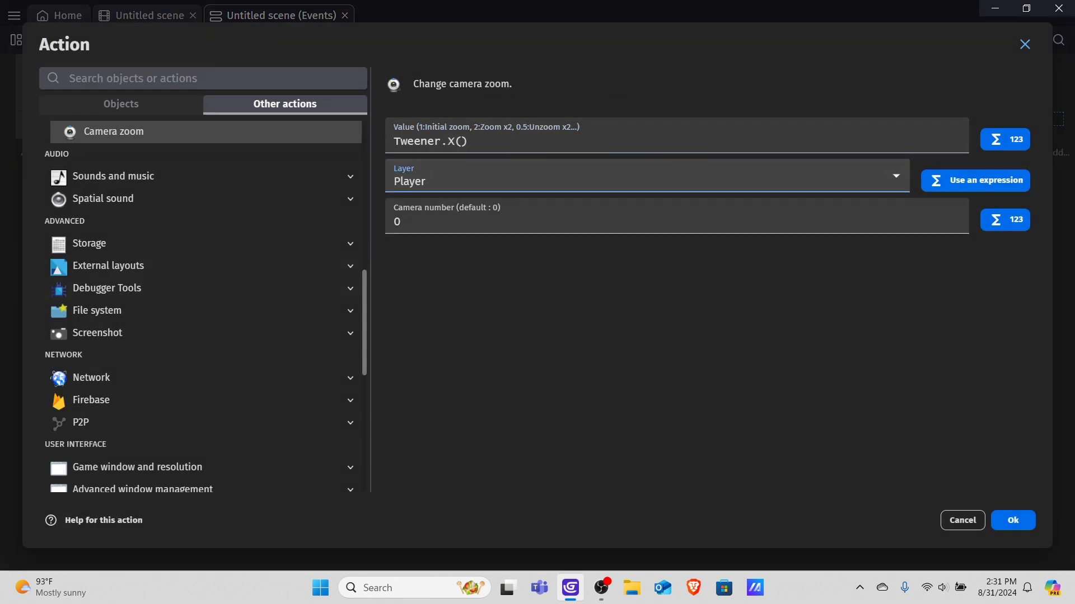
click(1012, 521)
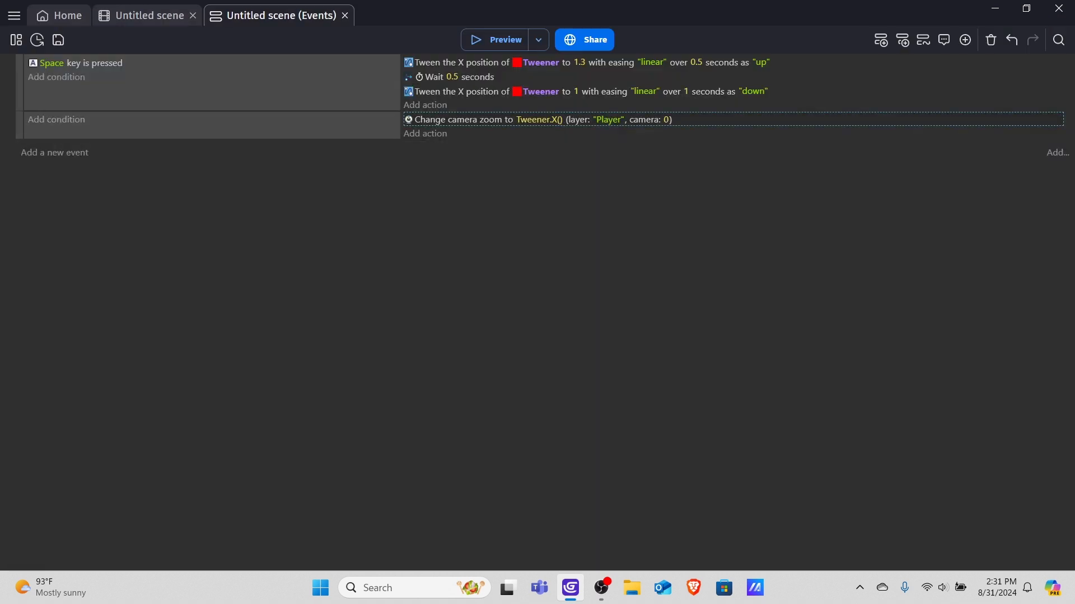
Preview the scene, test the zoom with Space and walk the Player left and right, then close the preview.
click(495, 39)
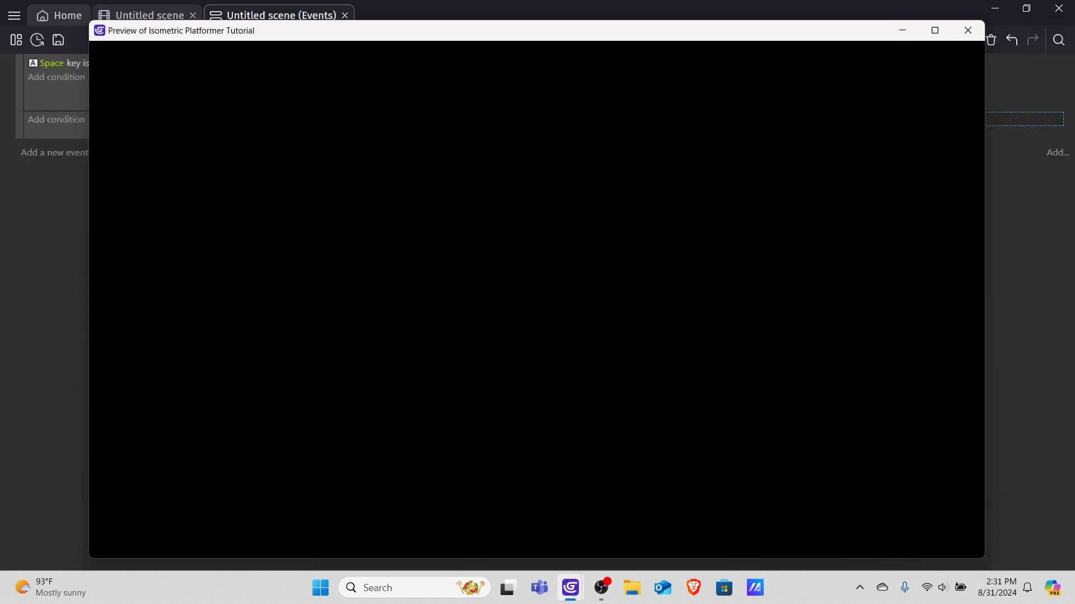
key(space)
key(space)
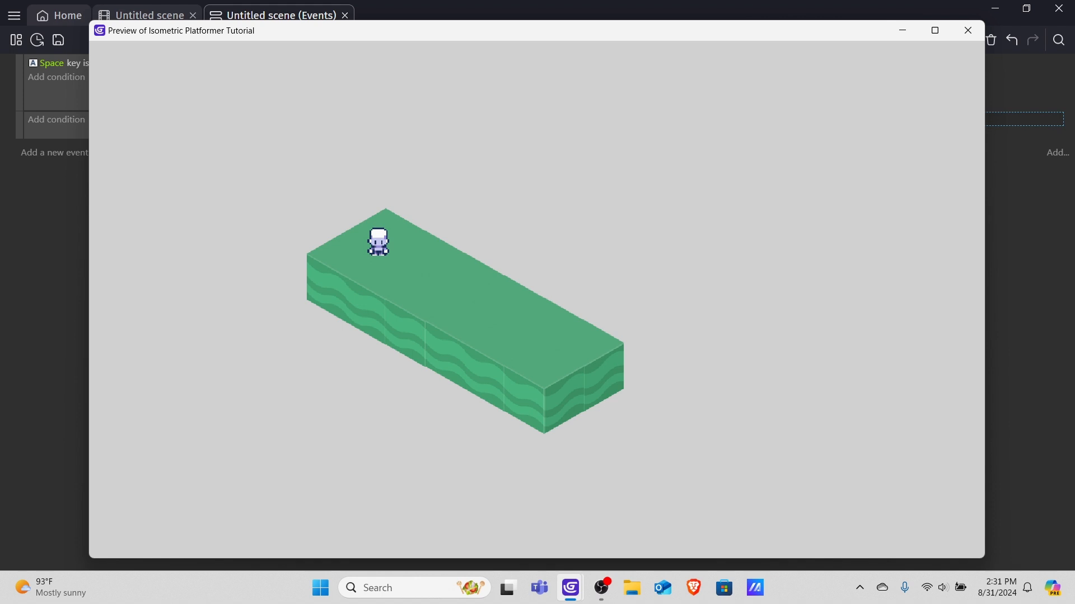
key(Left)
key(Right)
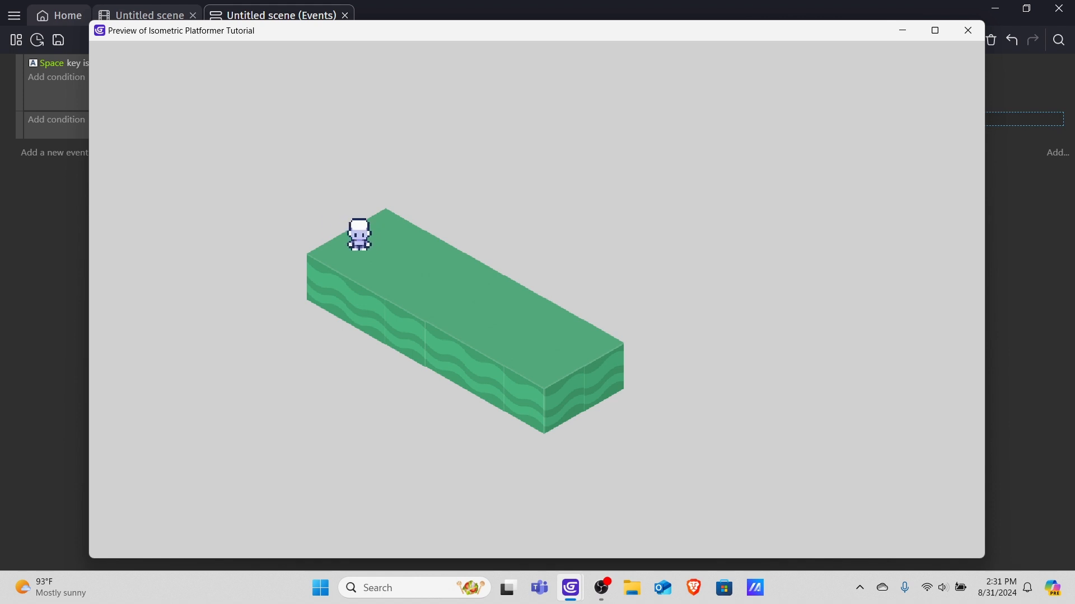
key(Left)
key(Right)
key(Left)
key(Right)
key(Left)
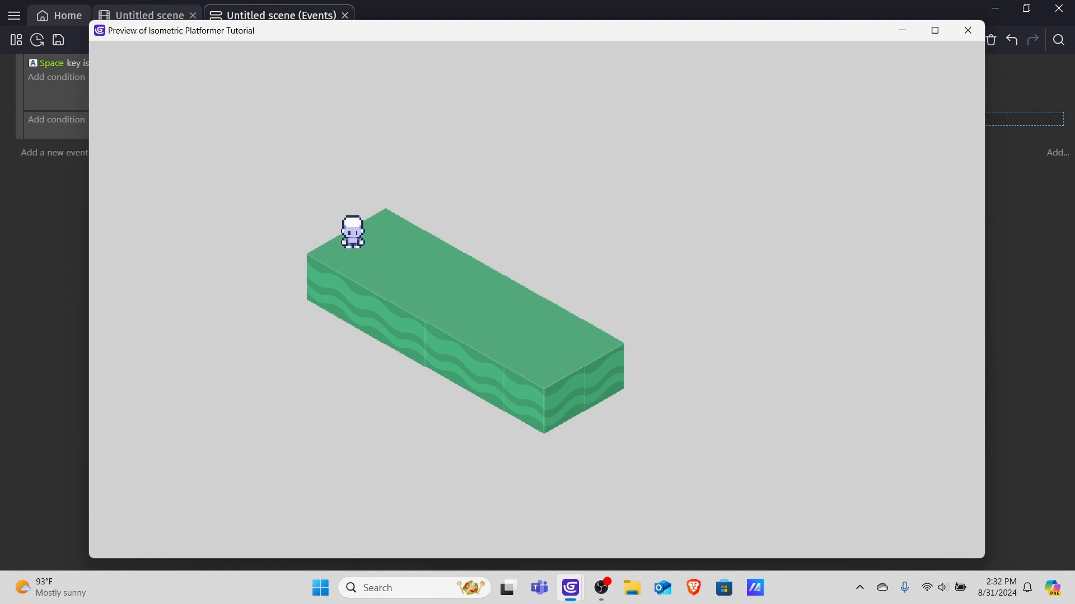
key(Right)
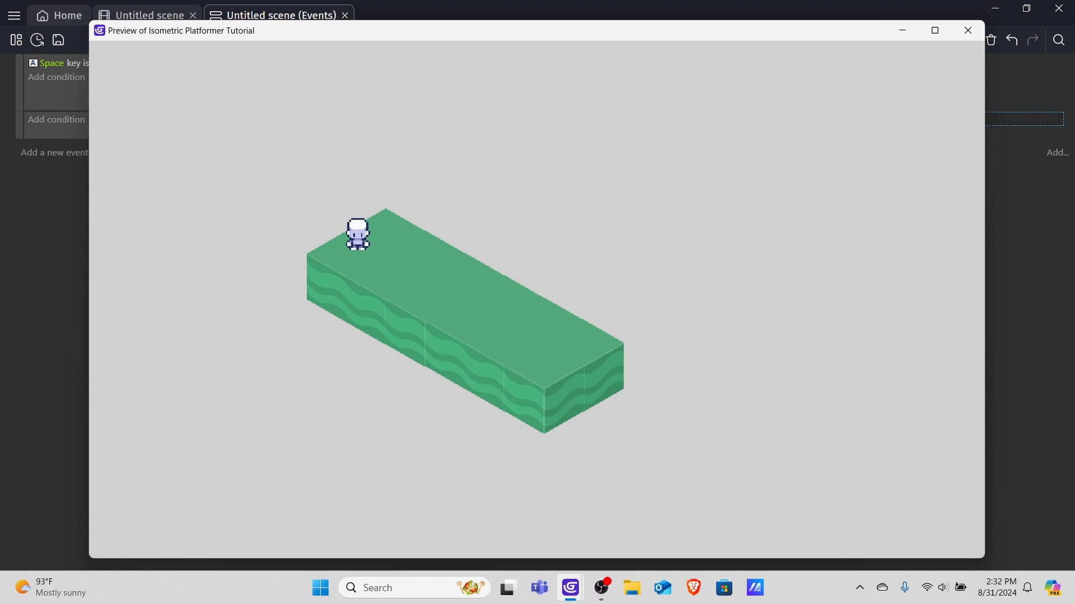
key(Right)
key(Right)
key(Right)
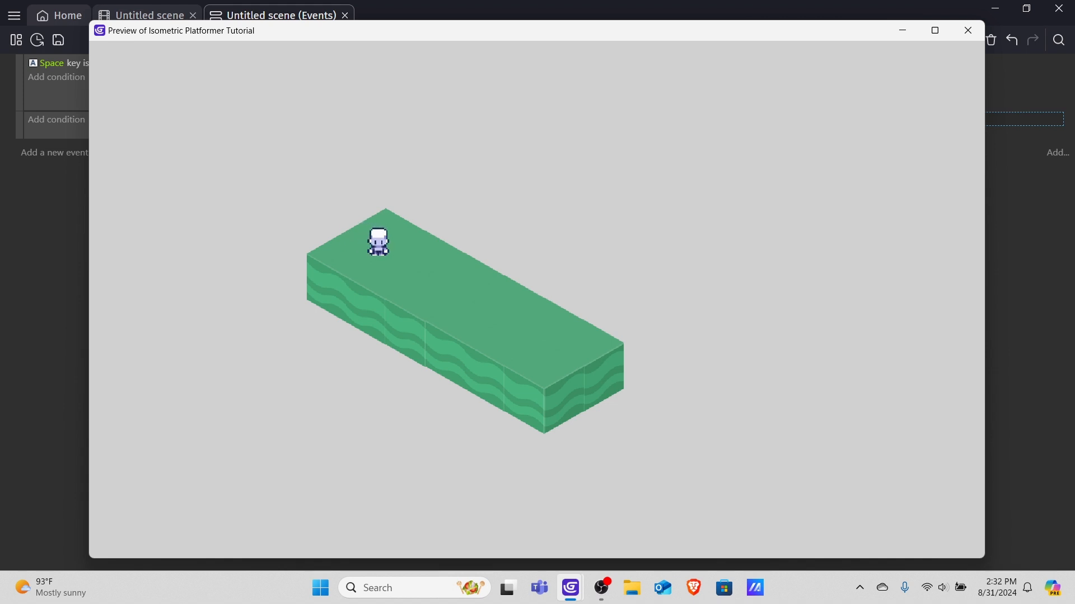
click(968, 31)
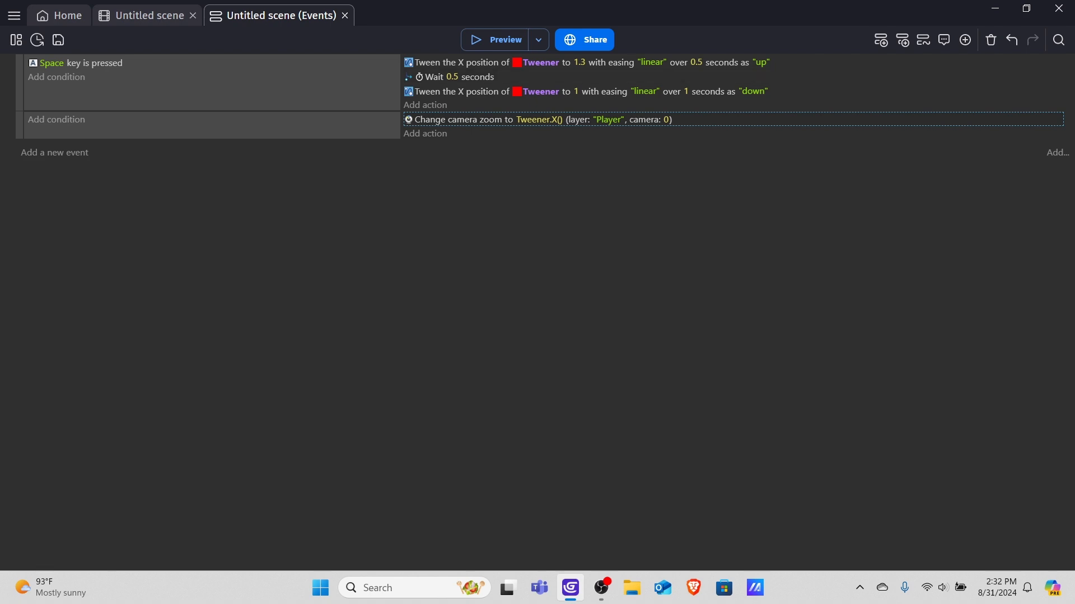
Add an And condition to the Space key event.
click(149, 15)
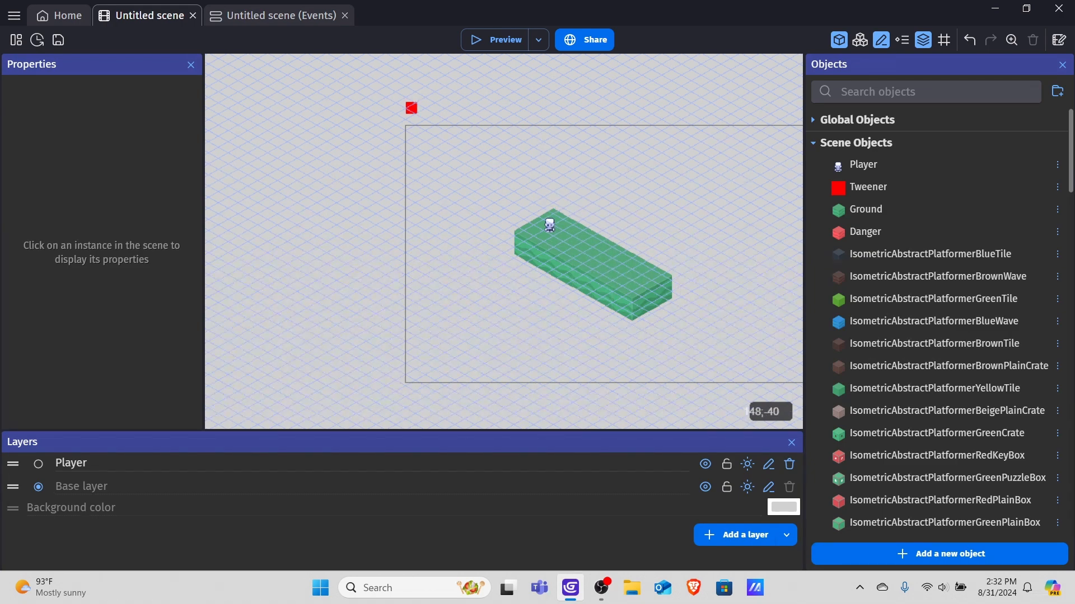
click(268, 16)
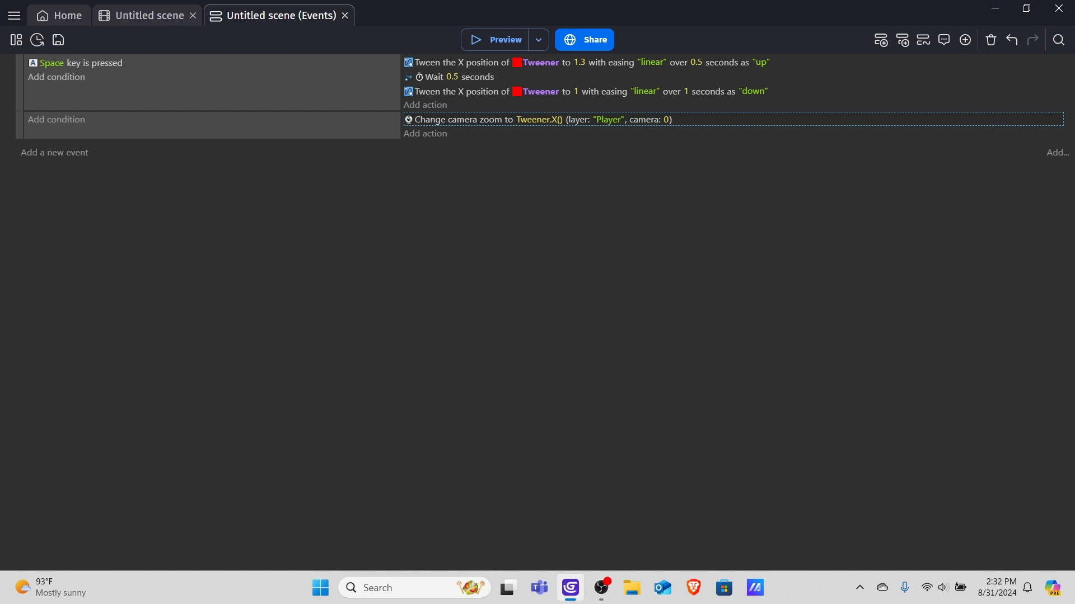
click(57, 77)
click(285, 104)
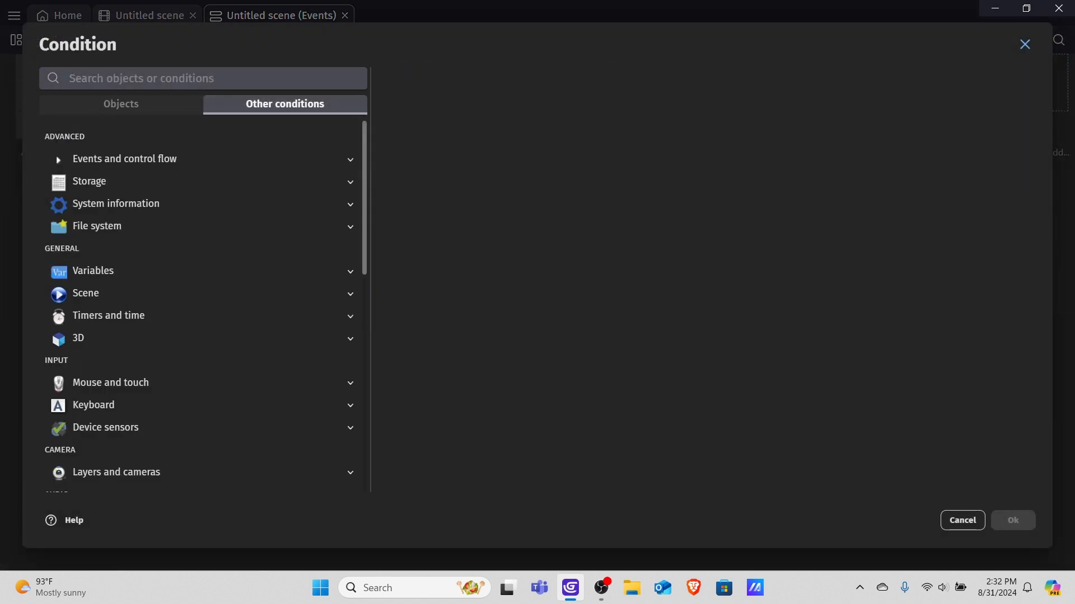
click(124, 159)
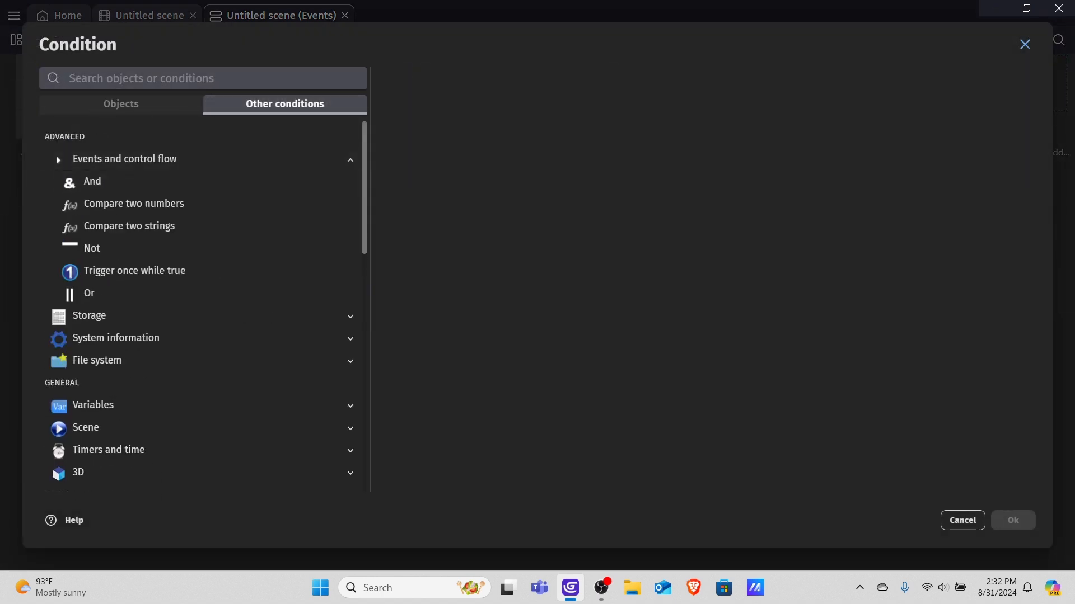
click(93, 181)
click(1012, 521)
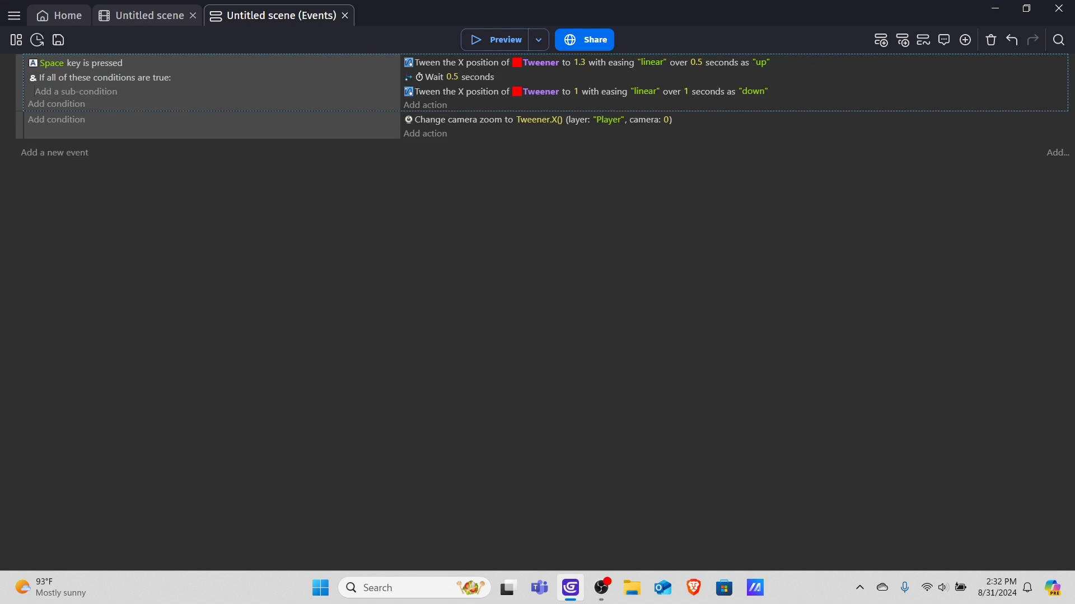
Inside the And condition, add a sub-condition that the Tweener's X position equals 1.
click(76, 91)
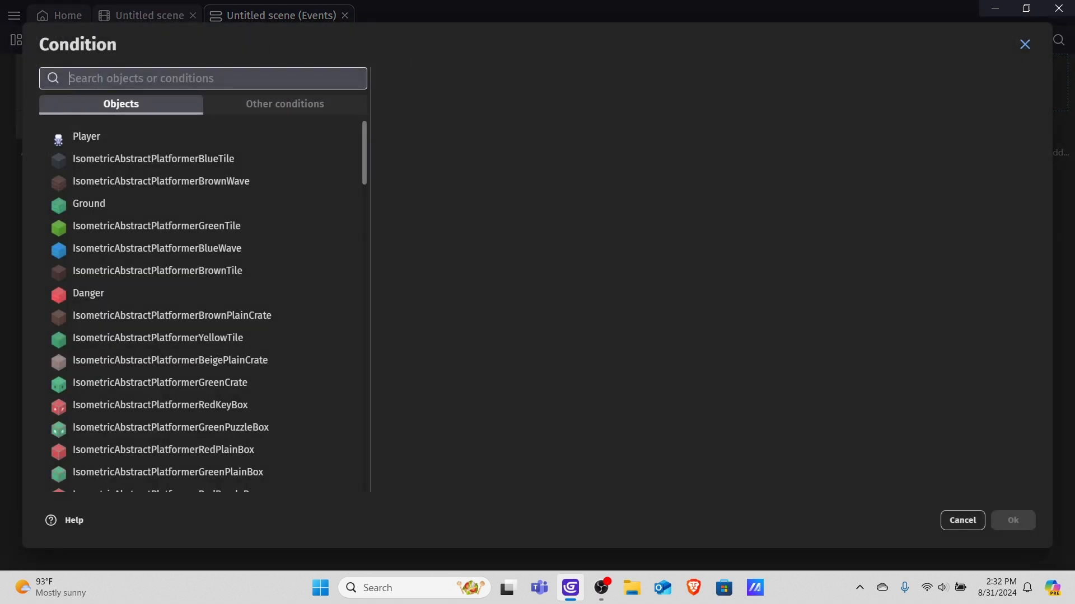
text(tweener)
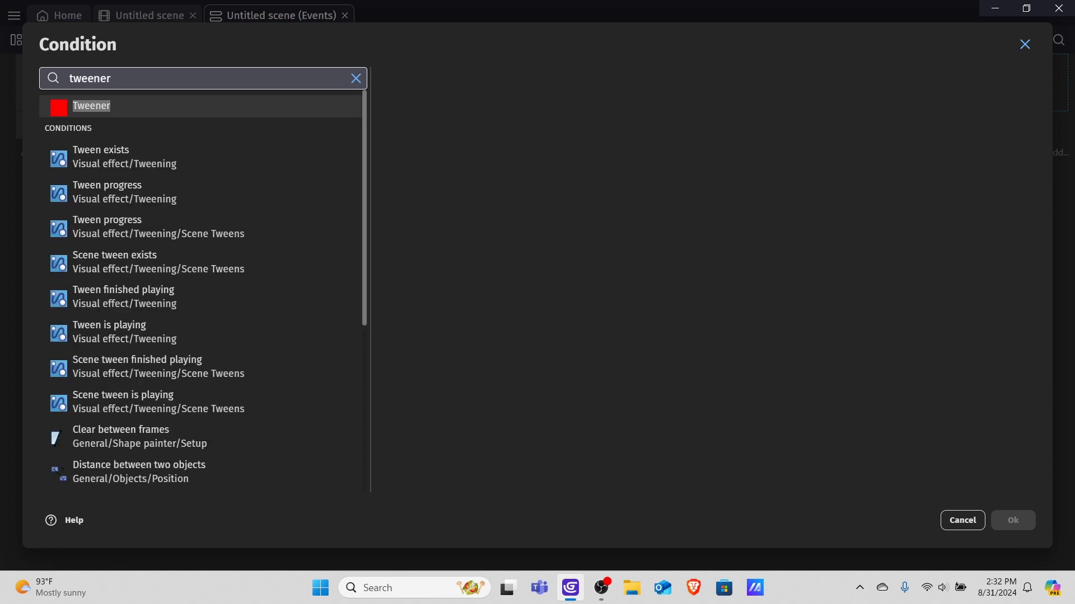
key(Return)
text(x pos)
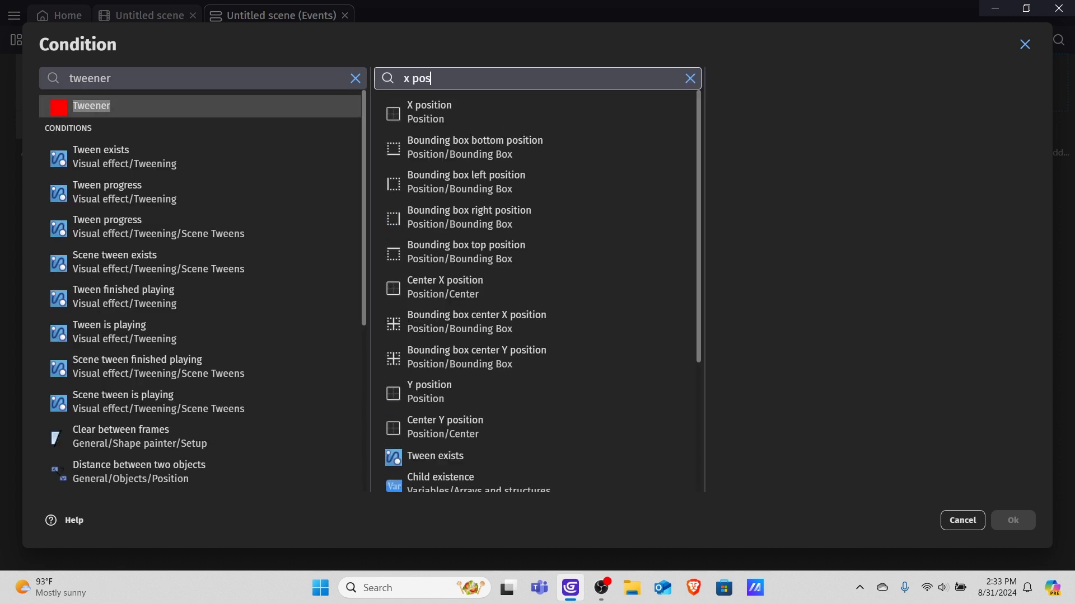
key(Return)
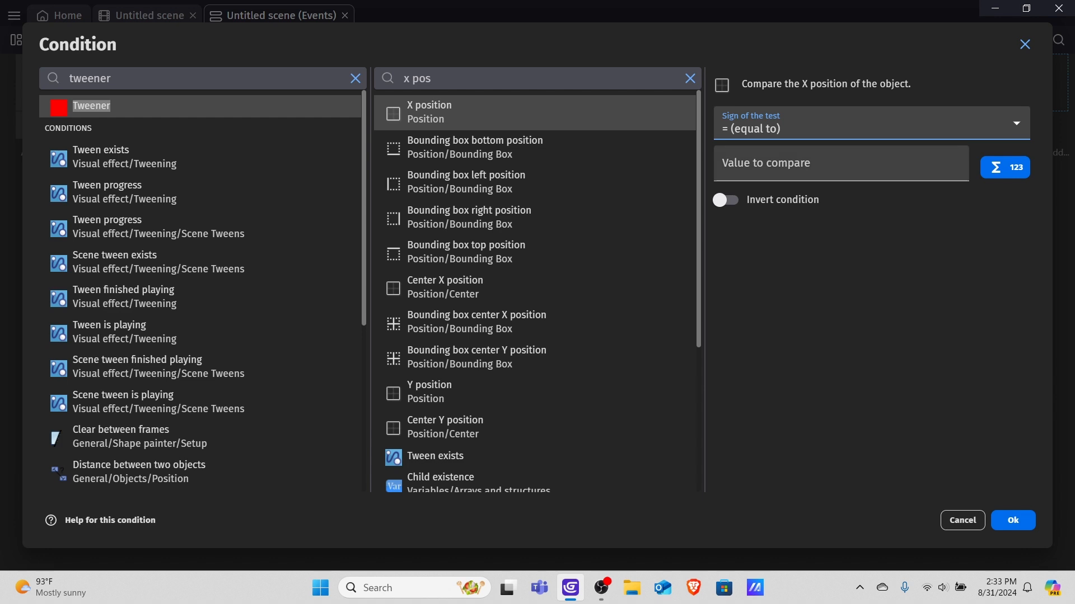
click(841, 164)
text(1)
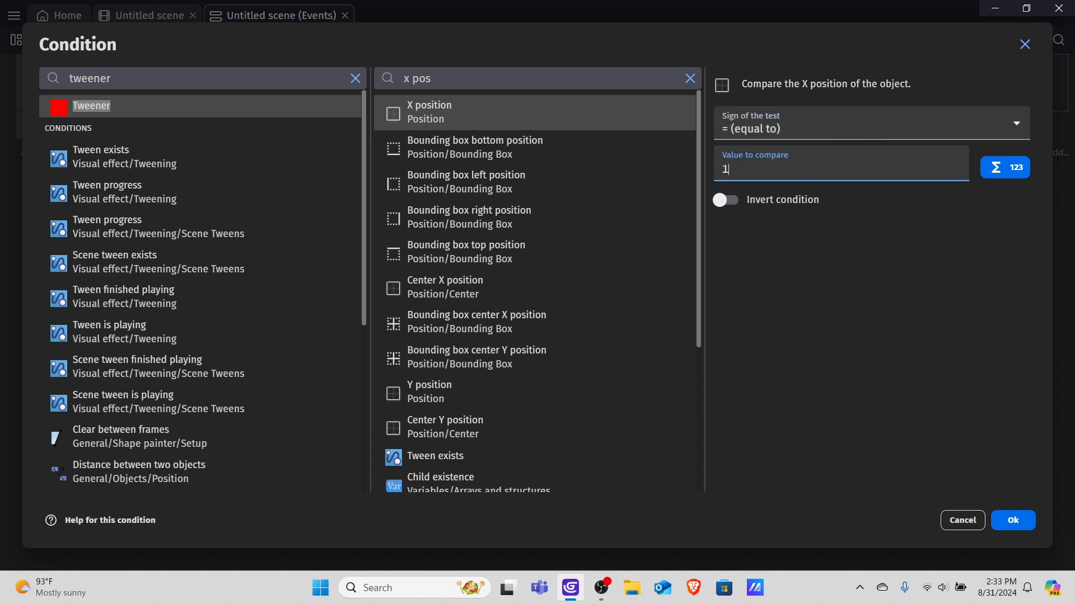
key(Return)
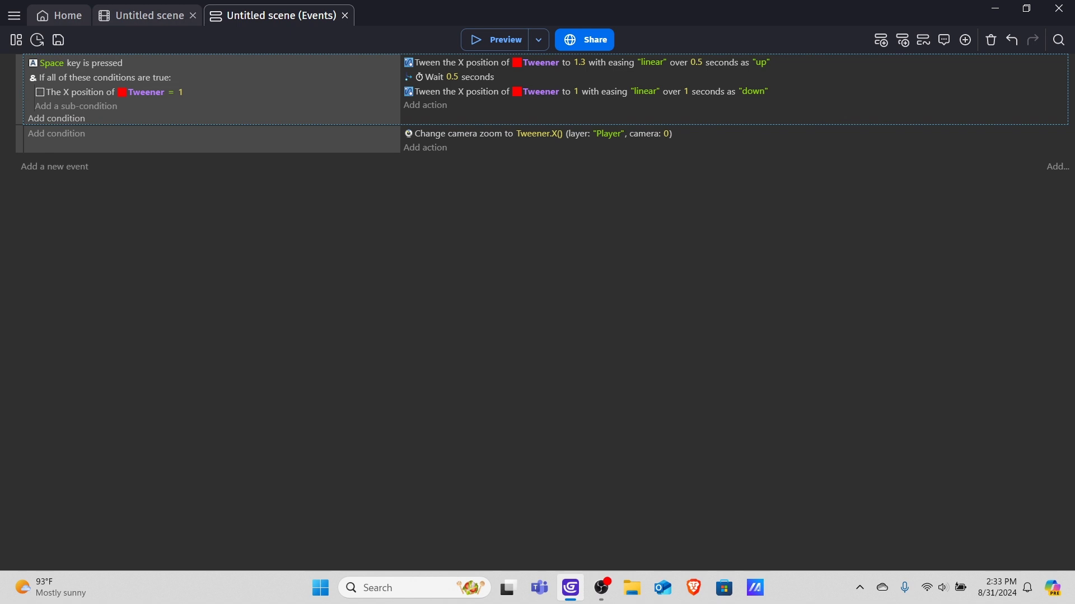
Add a Trigger once condition to the Space key event.
click(56, 118)
click(285, 104)
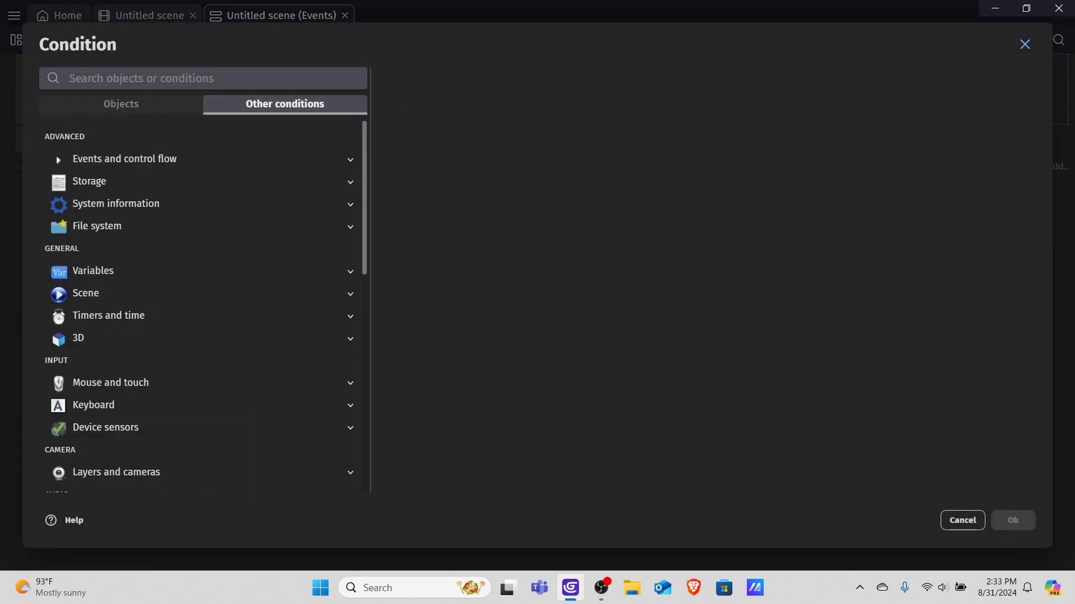
click(56, 157)
click(134, 271)
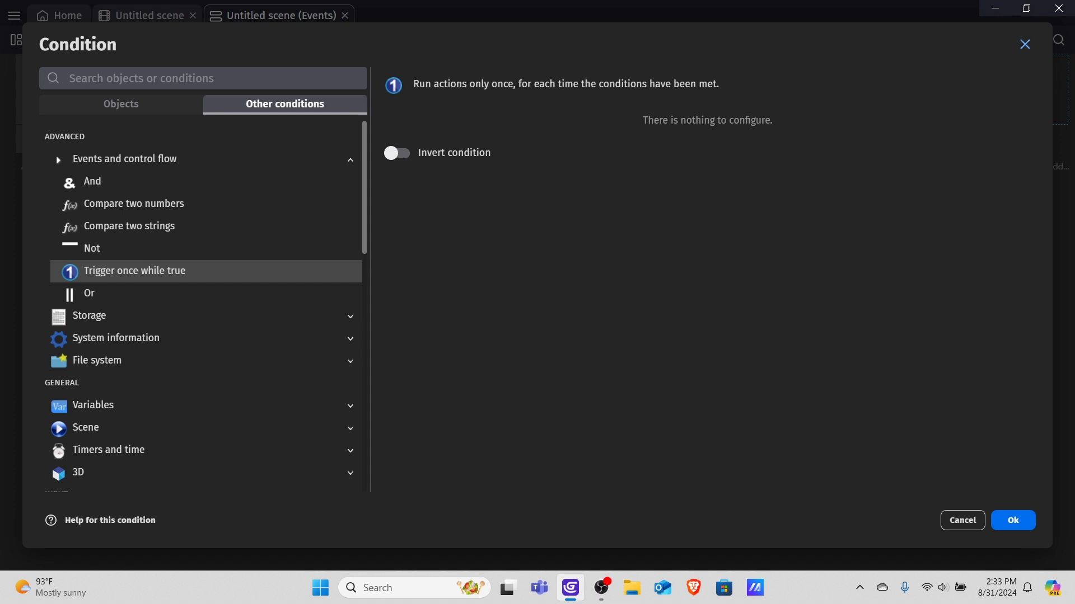
key(Return)
Preview the scene and test moving the Player, then close the preview.
click(498, 40)
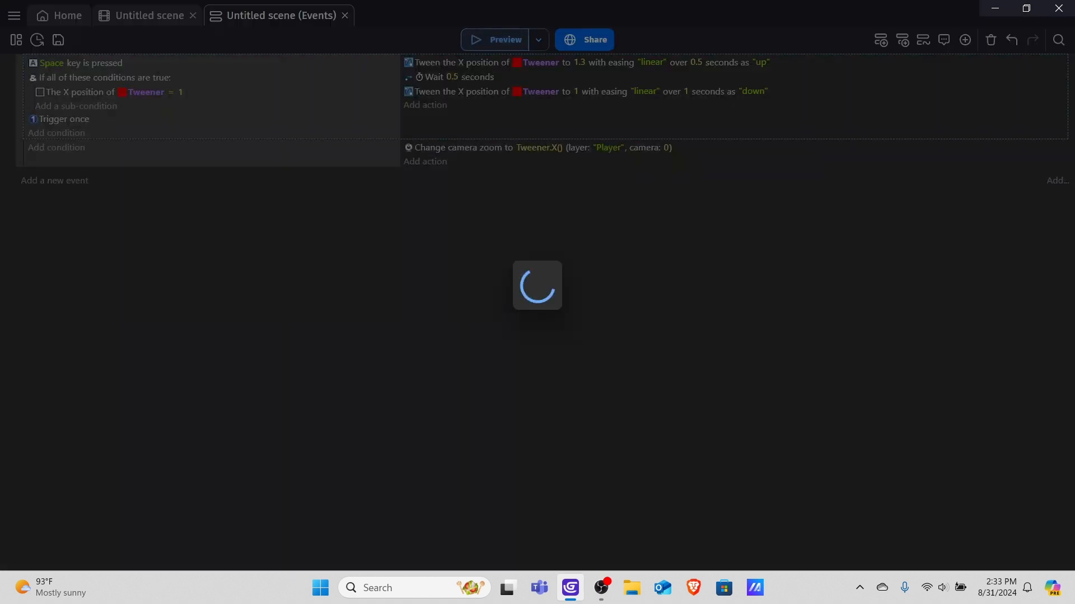
key(Left)
key(Right)
key(Left)
key(Right)
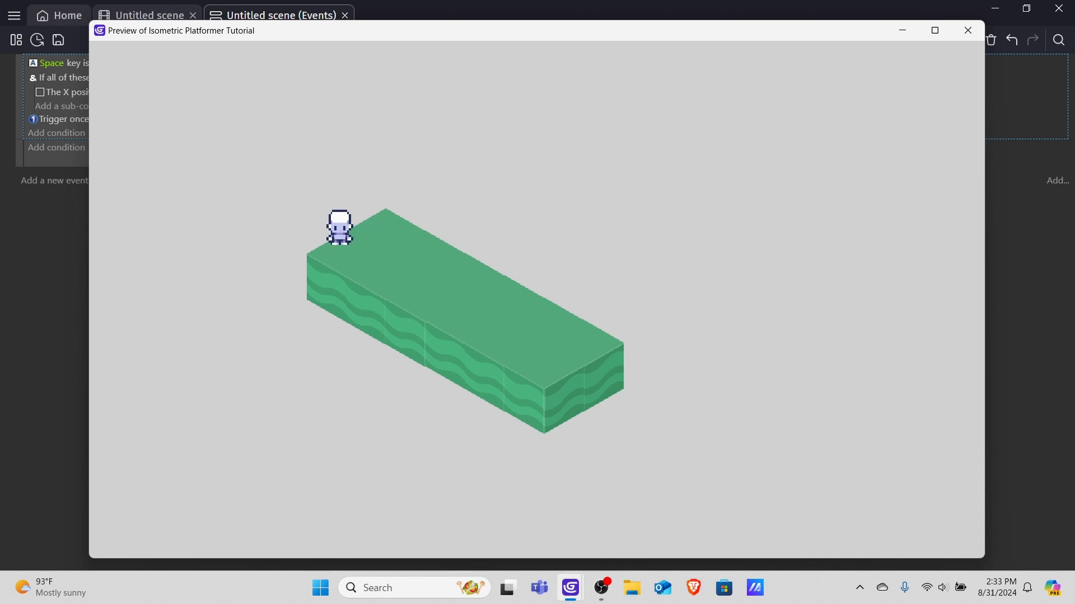
key(alt+F4)
Move the Trigger once condition directly under the Space key condition and preview the scene to test it.
drag(64, 119, 73, 77)
key(F5)
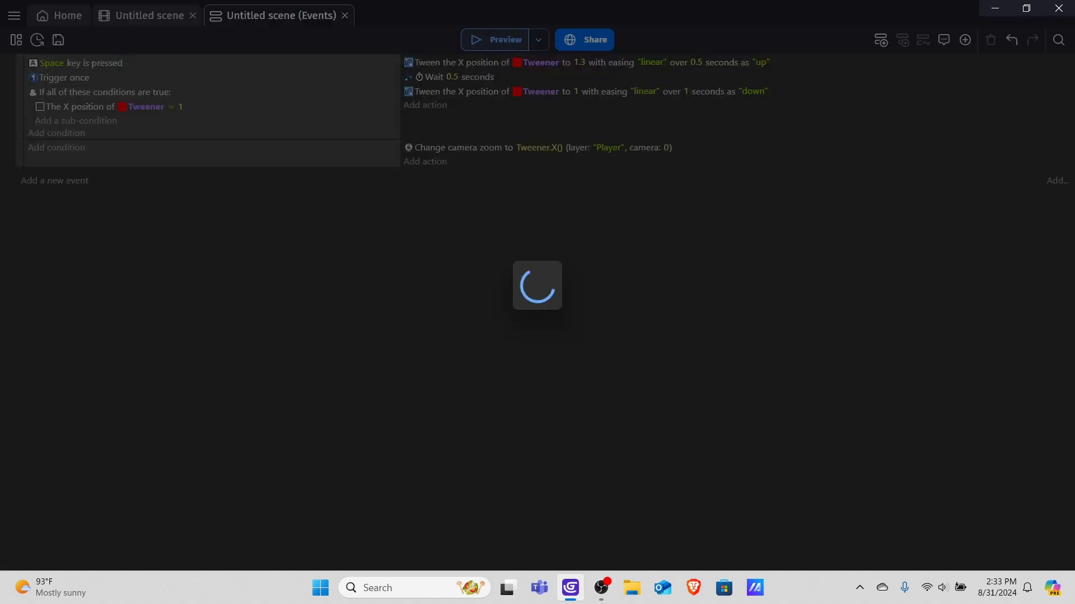
key(Left)
key(Right)
key(Right)
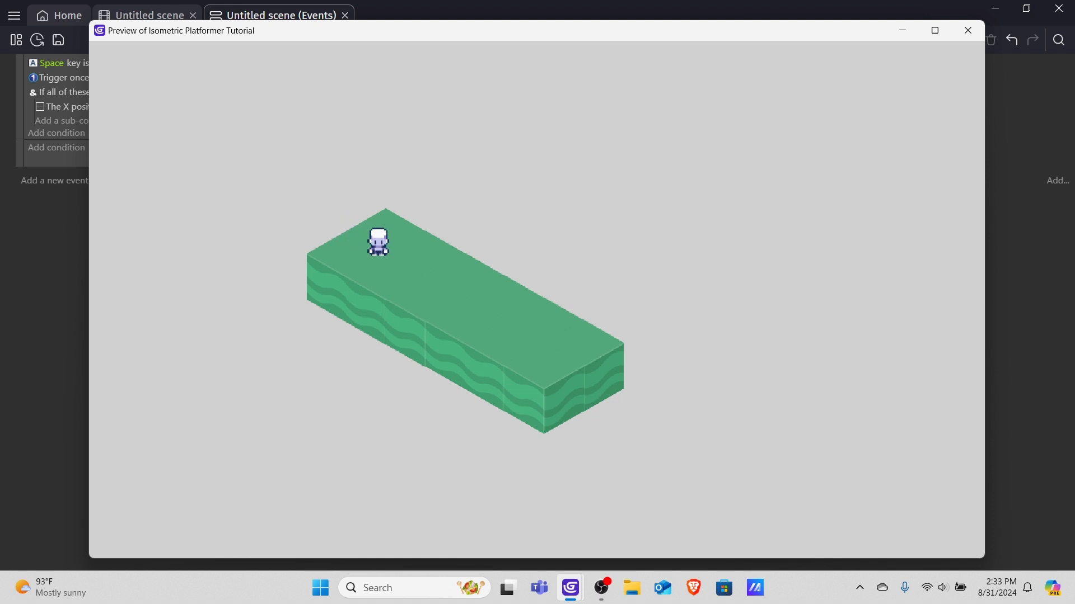
key(Left)
key(Right)
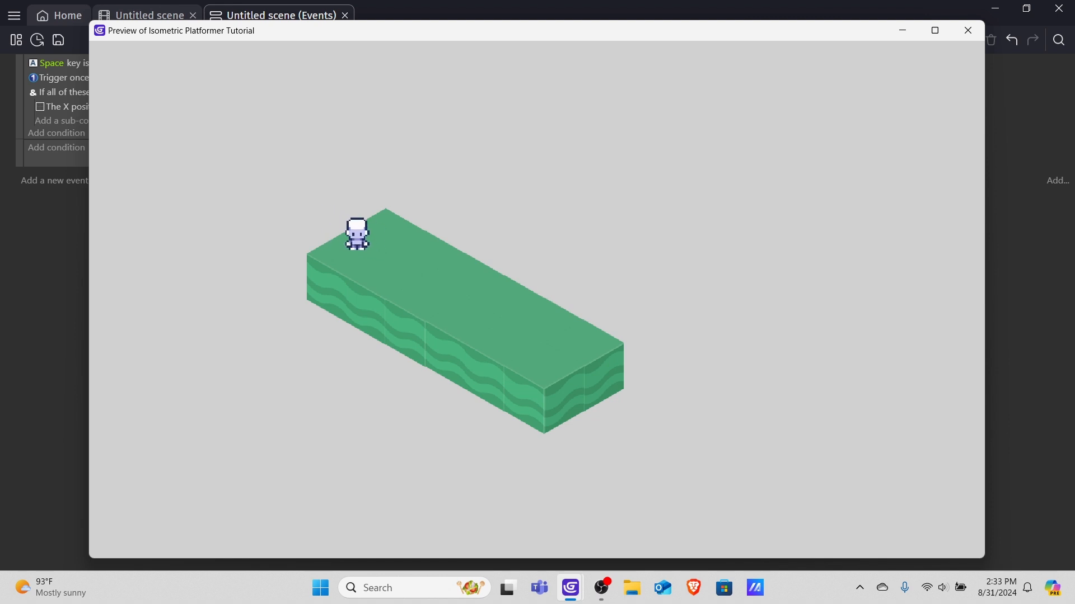
key(Left)
key(Right)
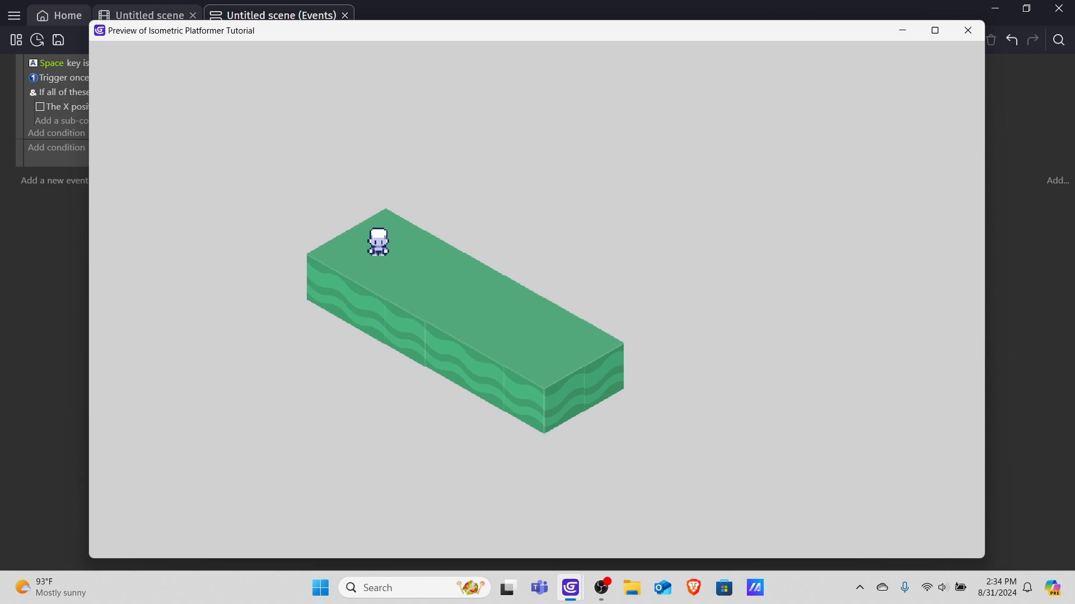
click(968, 30)
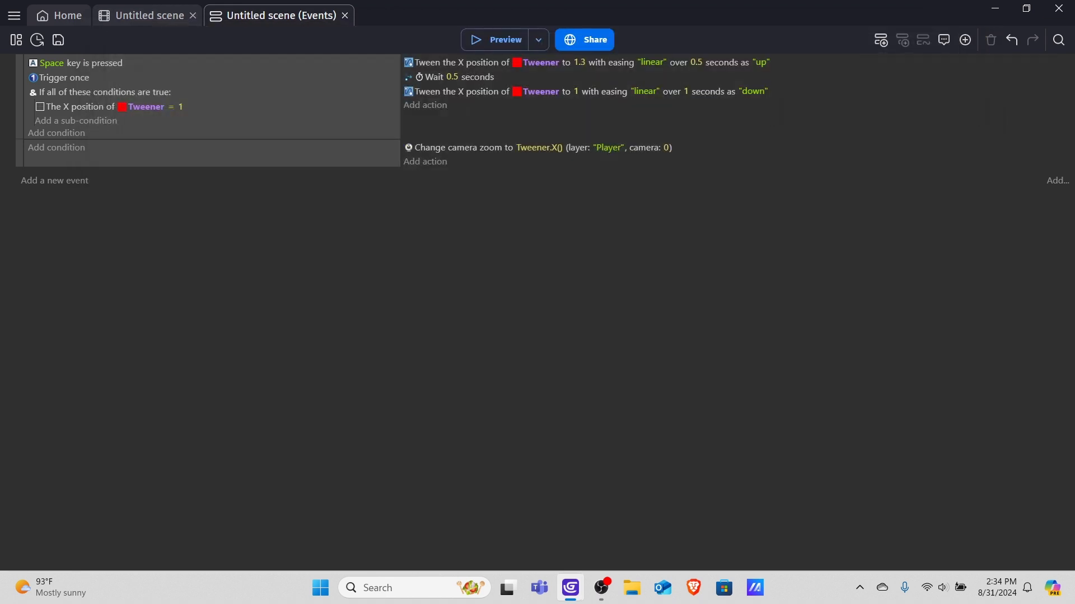
In the scene editor, place a Danger instance to the right of the Ground block.
click(149, 15)
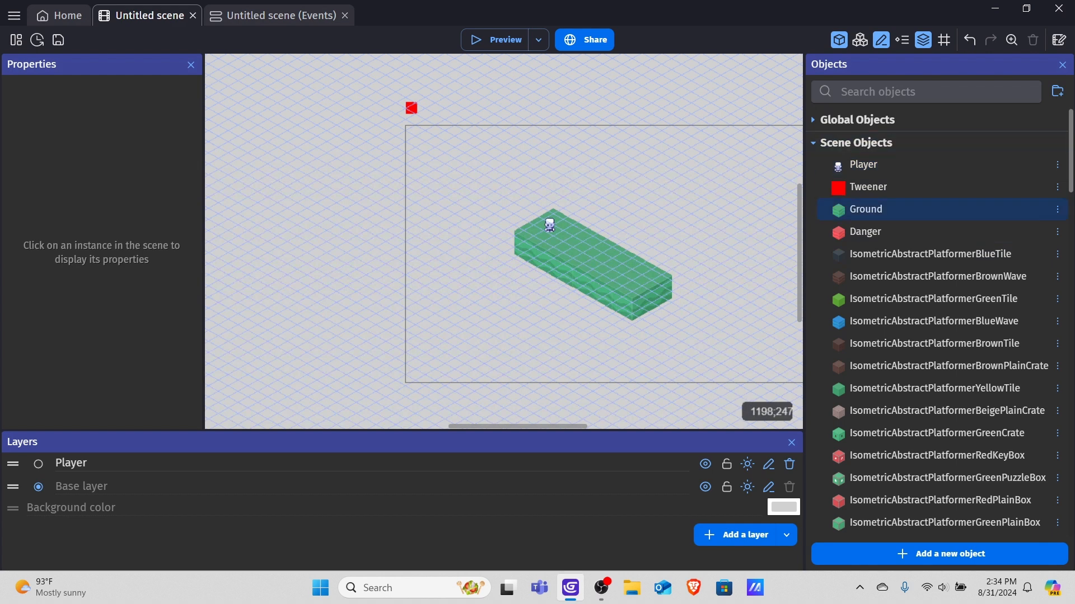
click(865, 232)
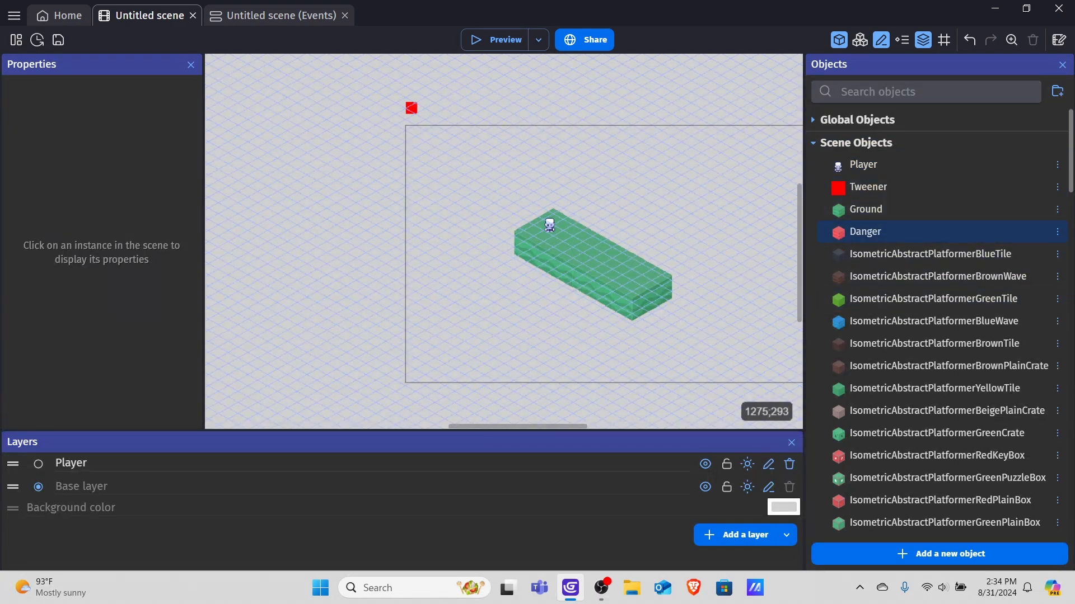
drag(865, 231, 720, 235)
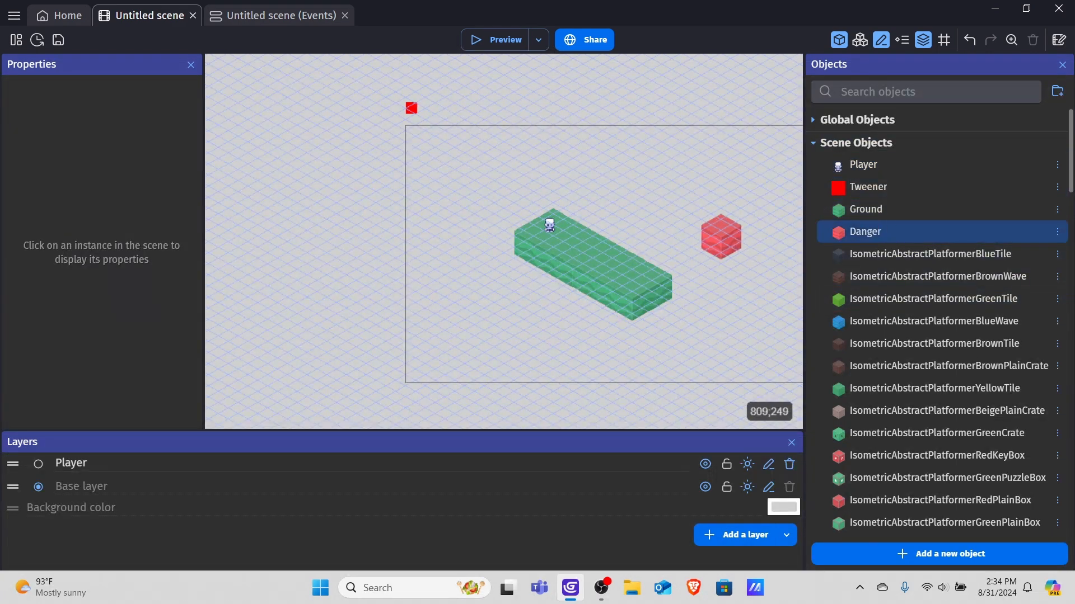
Rearrange the Ground blocks into separate cubes and move the Danger block into the Ground strip.
ctrl+scroll(722, 235, up, 1)
scroll(604, 222, up, 1)
scroll(661, 220, up, 1)
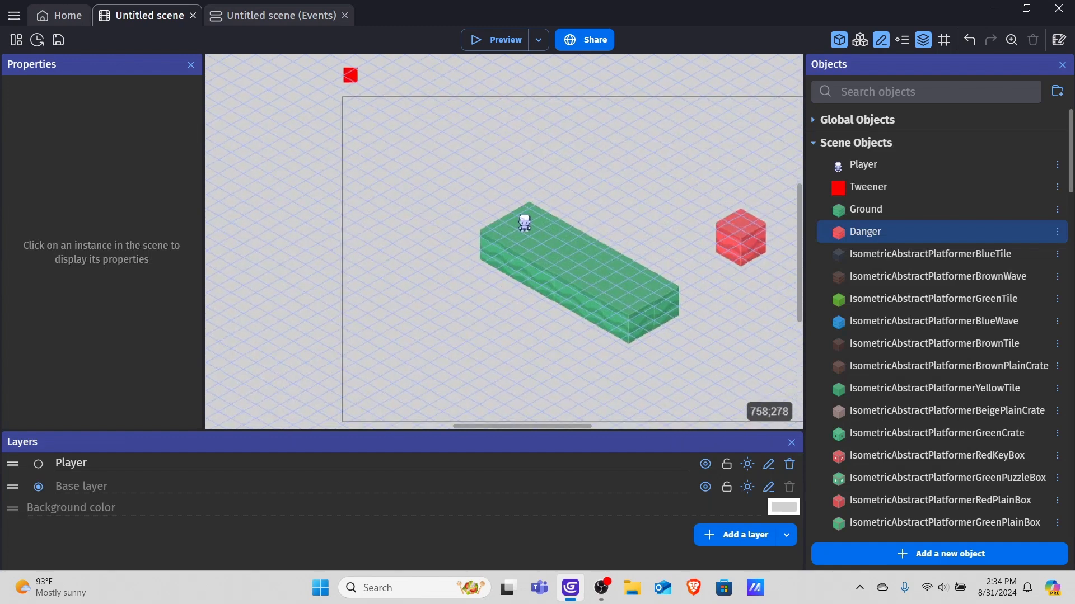
click(579, 287)
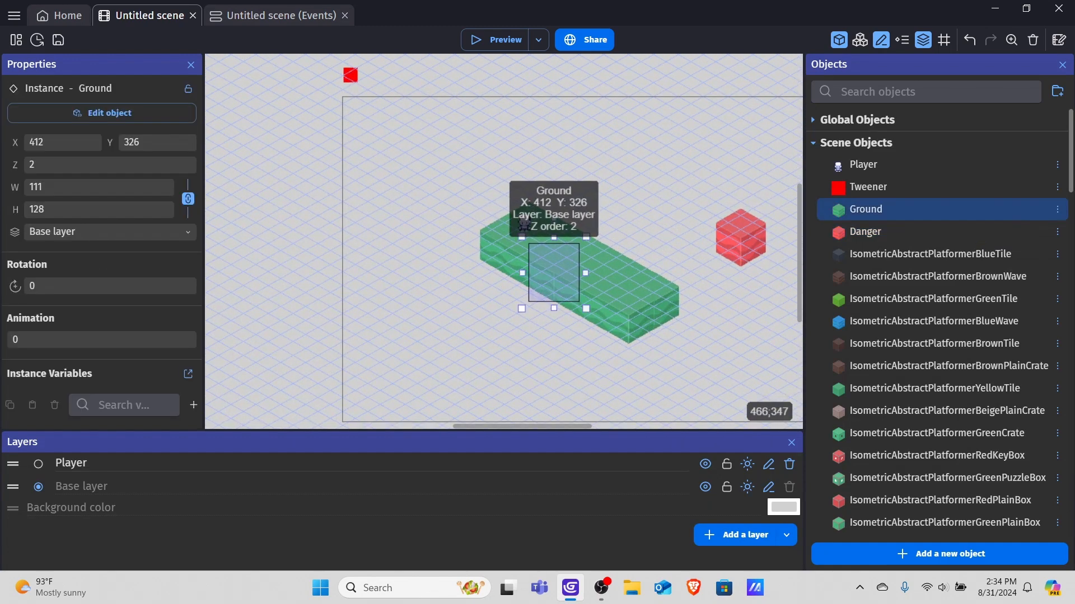
scroll(582, 264, up, 3)
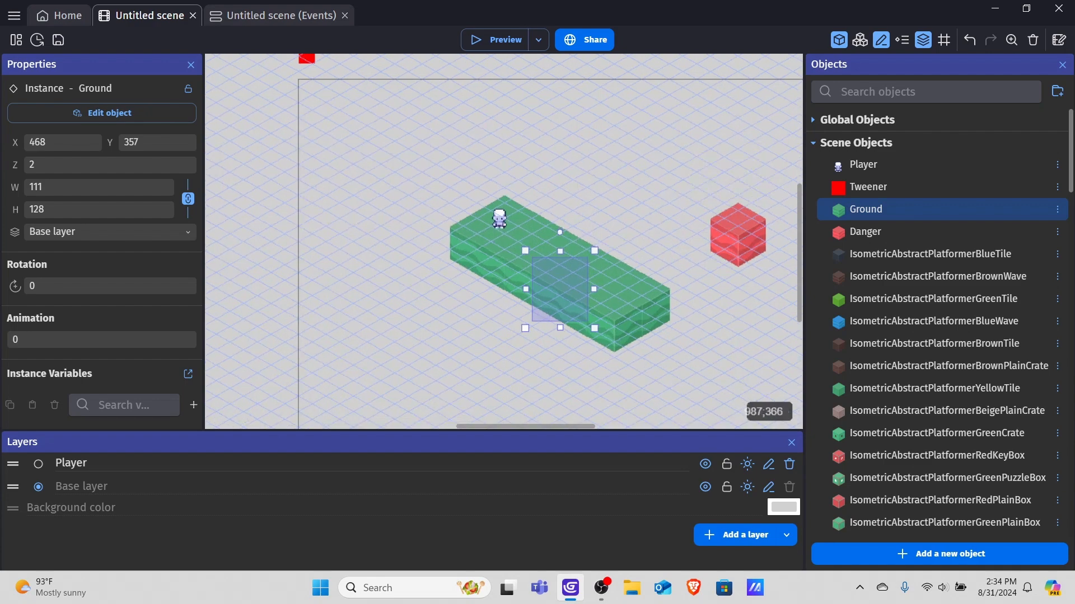
drag(508, 289, 421, 336)
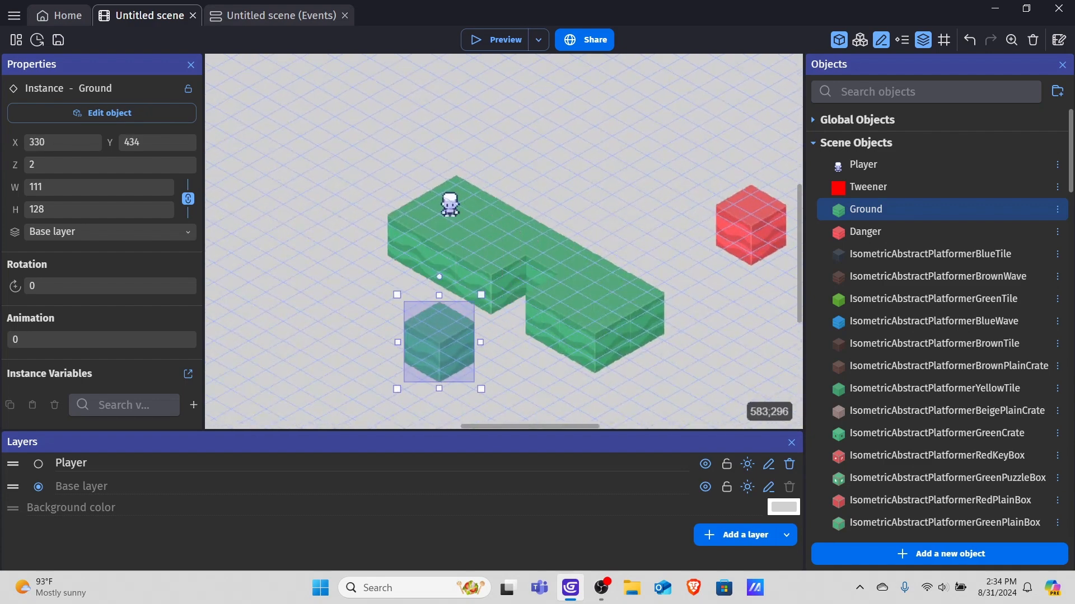
drag(548, 249, 653, 133)
drag(750, 224, 525, 293)
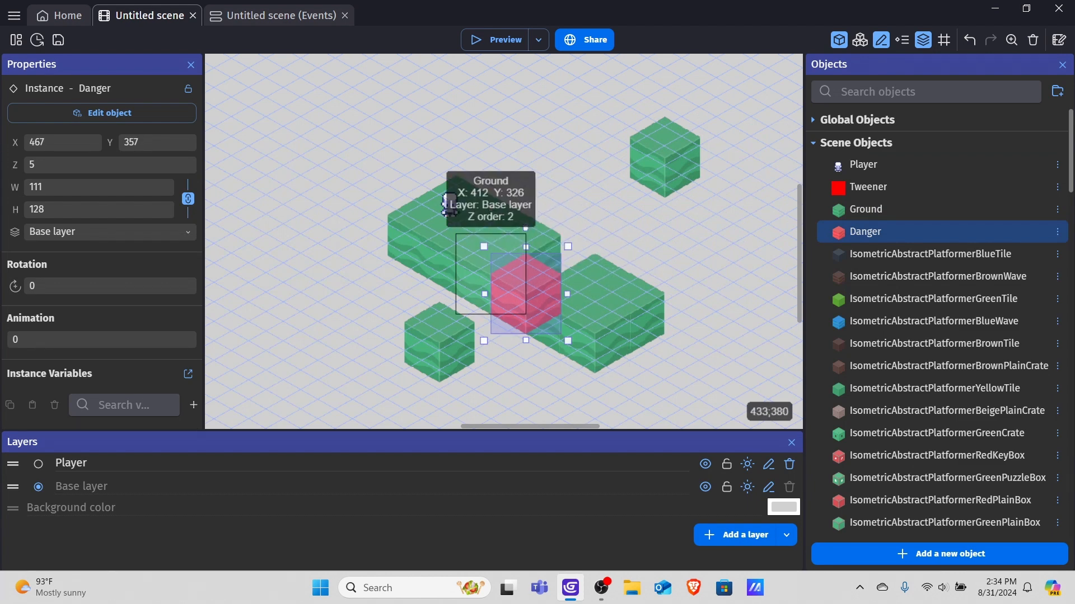
Set the Danger instance's Z to 12.
click(66, 162)
key(BackSpace)
text(1)
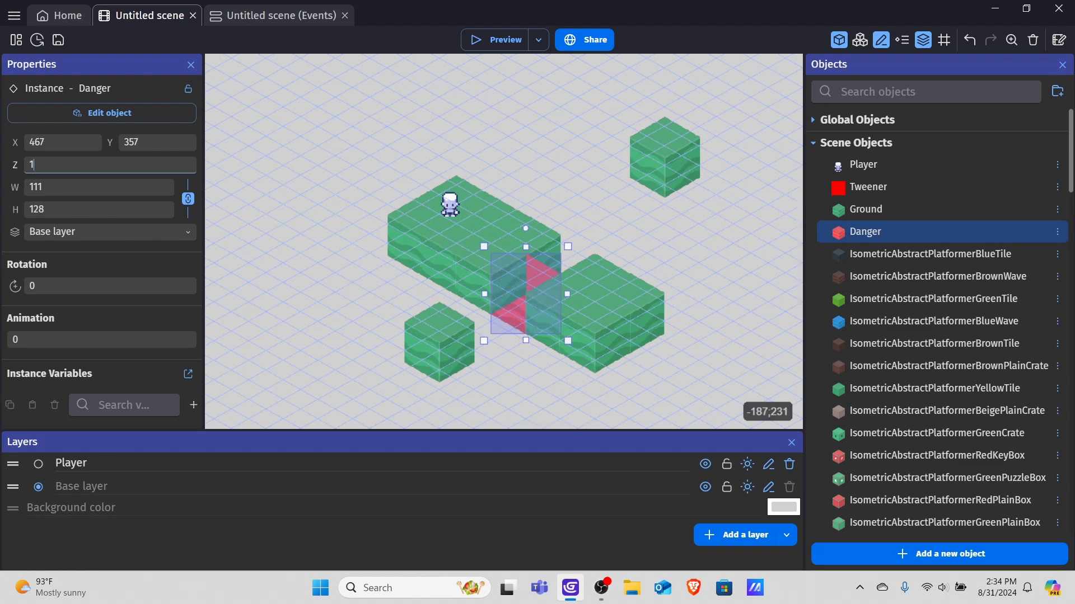
text(2)
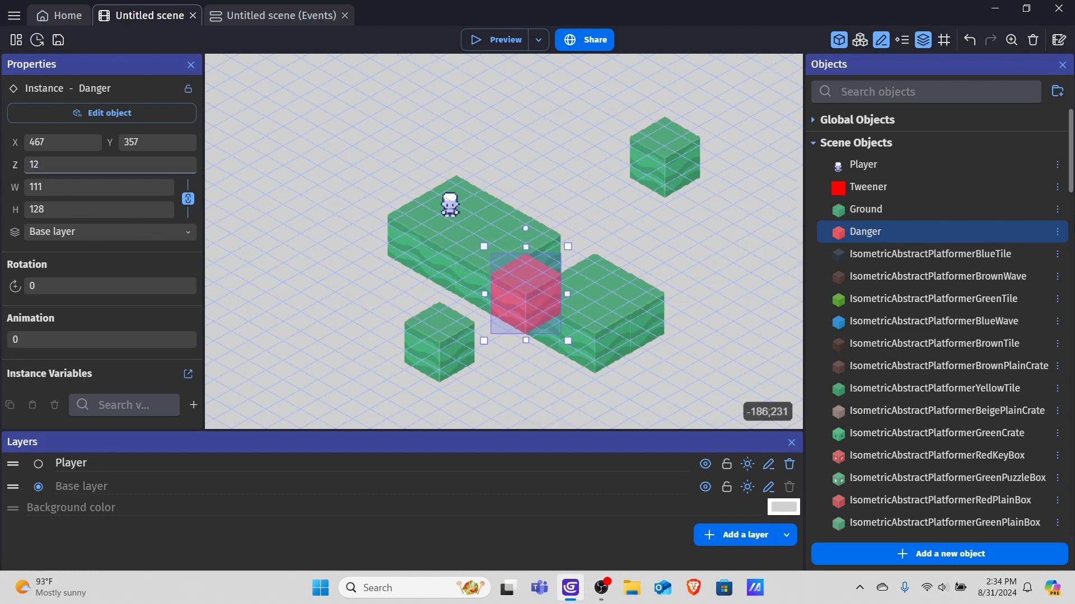
Move more Ground cubes around the right side of the strip and reposition the Danger block.
click(702, 224)
drag(560, 314, 733, 235)
drag(638, 279, 742, 336)
drag(604, 271, 654, 278)
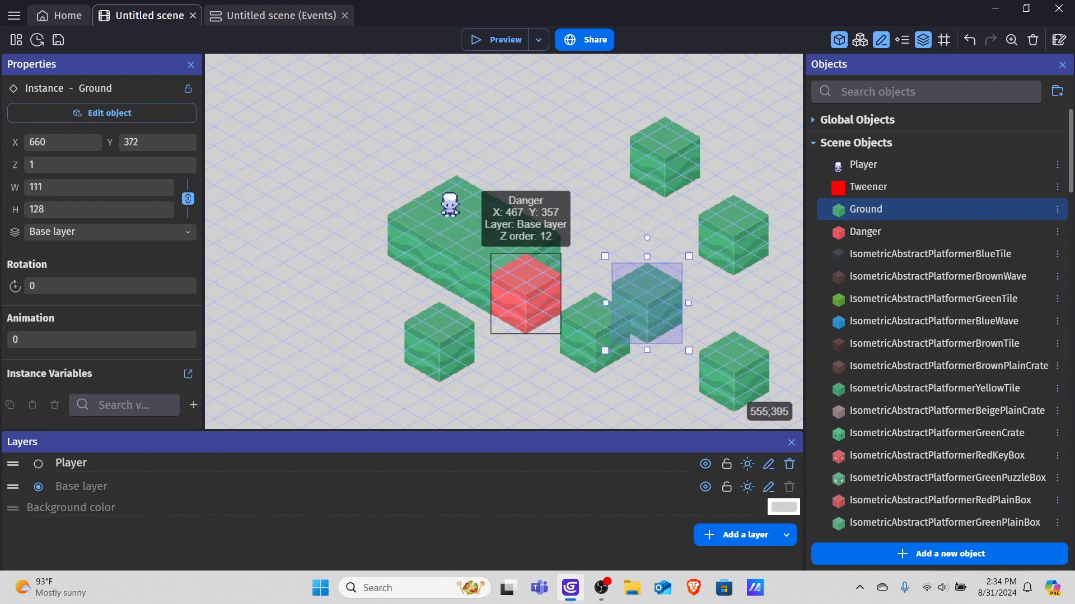
click(546, 278)
right_click(546, 278)
click(577, 338)
drag(532, 300, 560, 274)
click(614, 229)
click(579, 265)
Set the Danger instance's Z to 11.
click(75, 164)
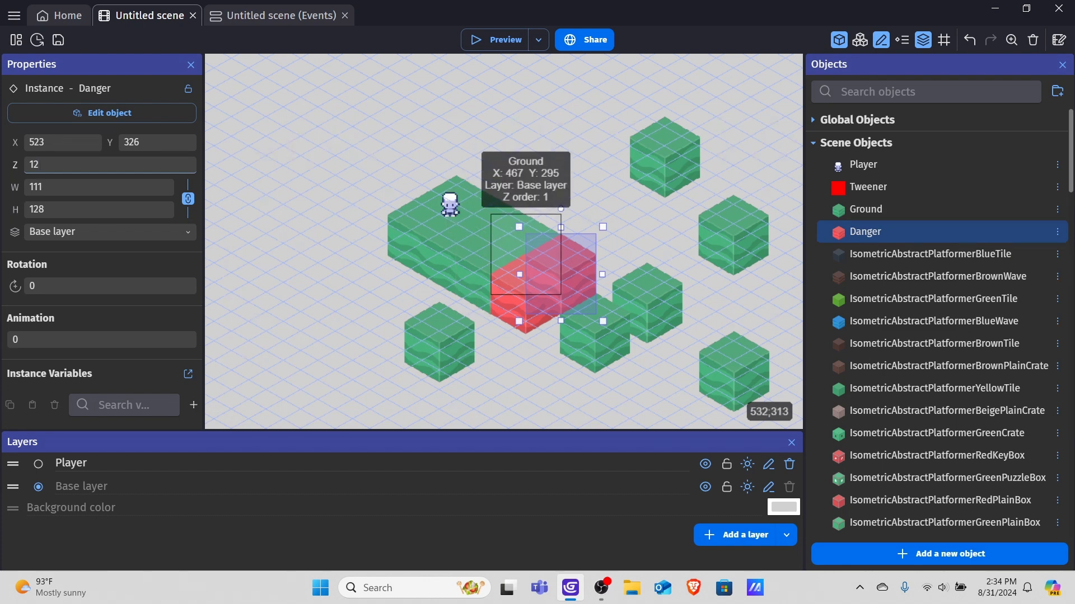
key(BackSpace)
text(1)
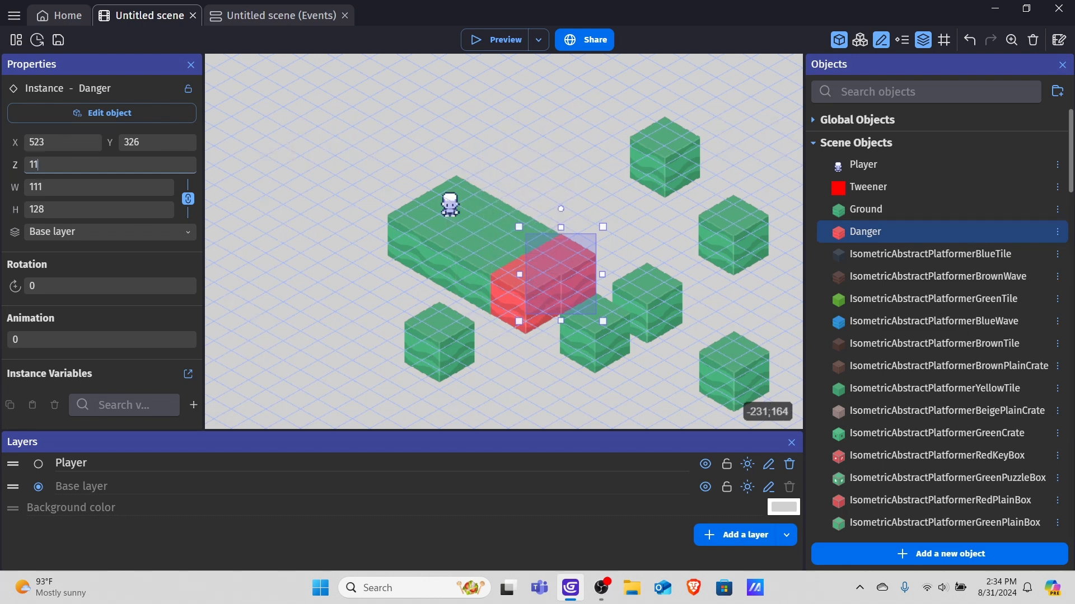
Reposition the Danger block and the Ground block beside it within the strip.
click(626, 230)
drag(580, 259, 593, 257)
click(621, 242)
drag(593, 331, 559, 331)
click(520, 280)
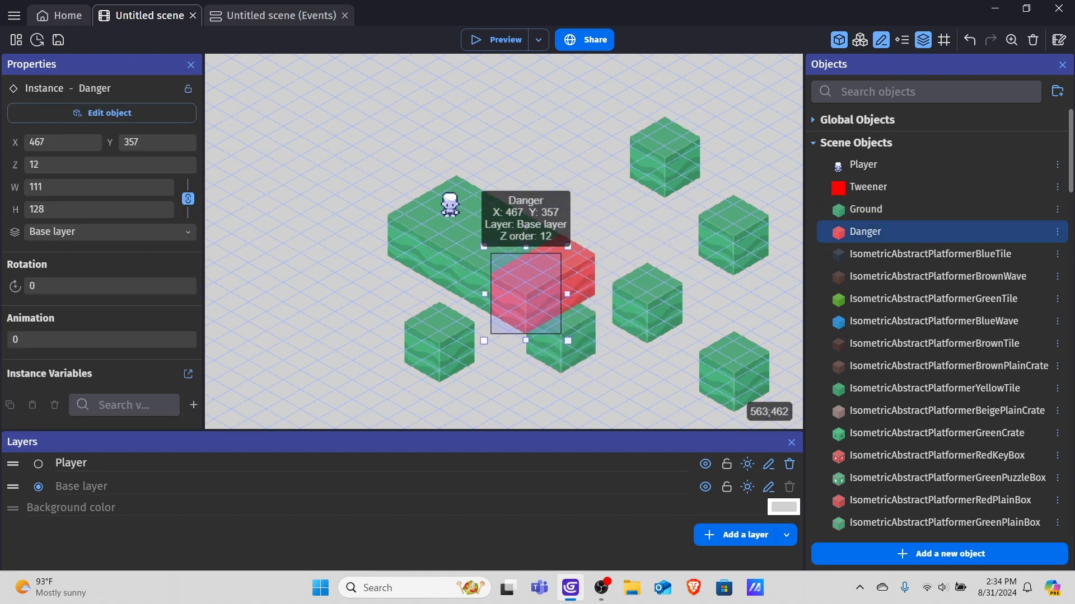
click(585, 317)
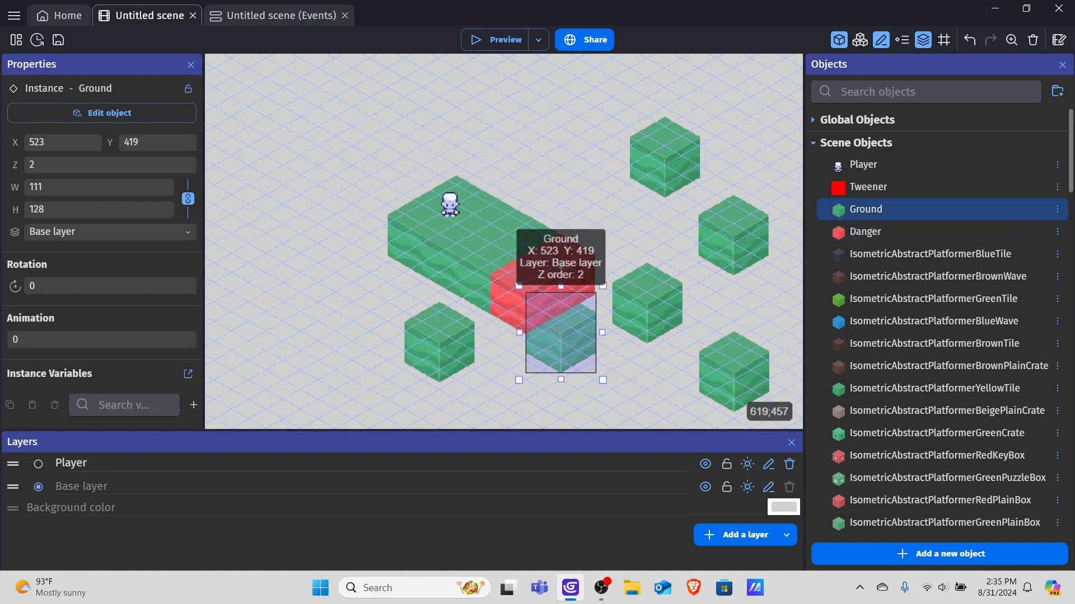
drag(585, 317, 619, 336)
Set the adjacent Ground block's Z to 14 and move it back into the strip.
click(34, 164)
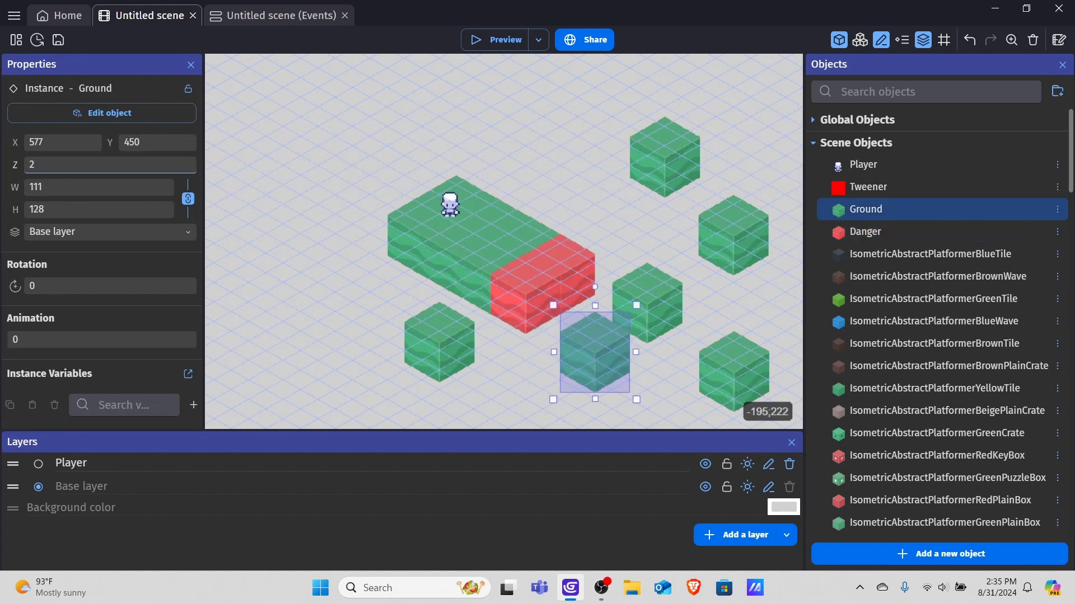
key(BackSpace)
text(14)
drag(598, 351, 577, 314)
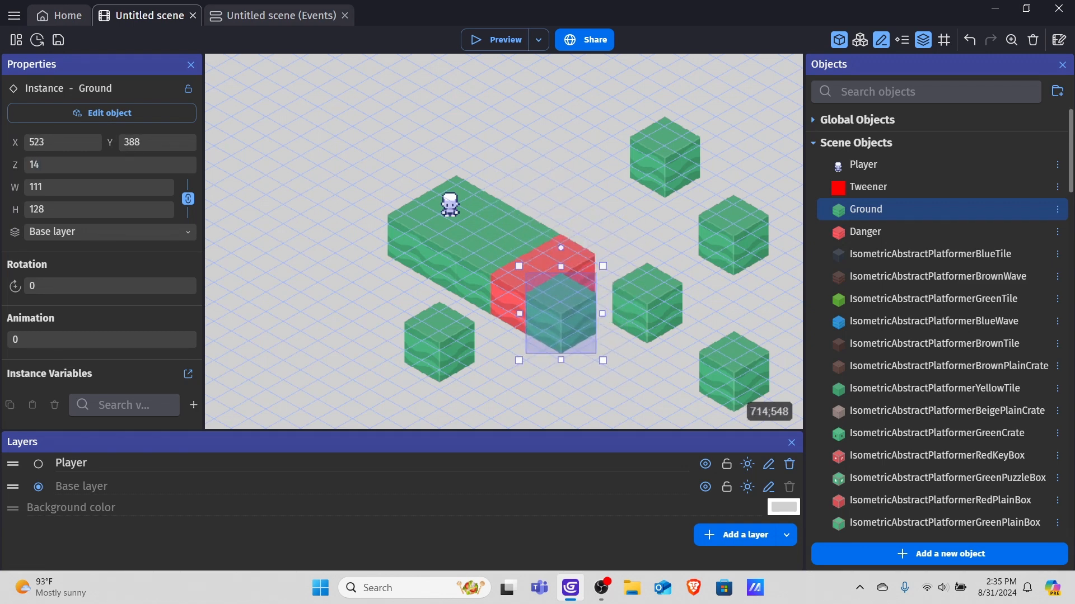
Set another Ground block's Z to 13 and move it next to the Danger block.
click(646, 369)
mouse_move(648, 287)
mouse_down()
mouse_move(606, 272)
mouse_move(660, 285)
mouse_move(660, 270)
mouse_up()
double_click(646, 280)
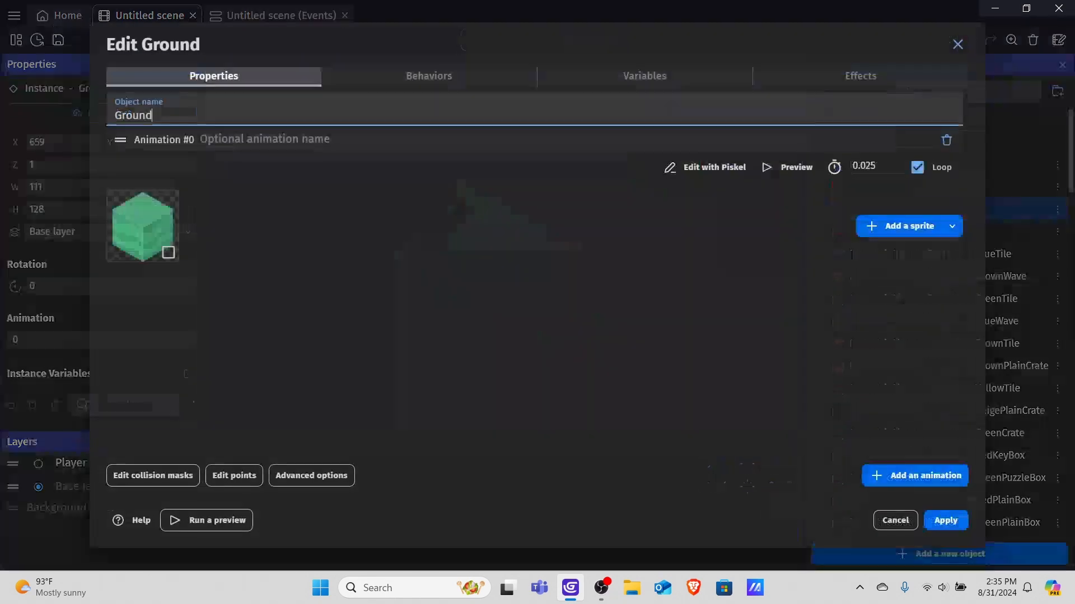
click(44, 167)
click(42, 166)
key(BackSpace)
text(13)
drag(646, 283, 595, 287)
click(733, 240)
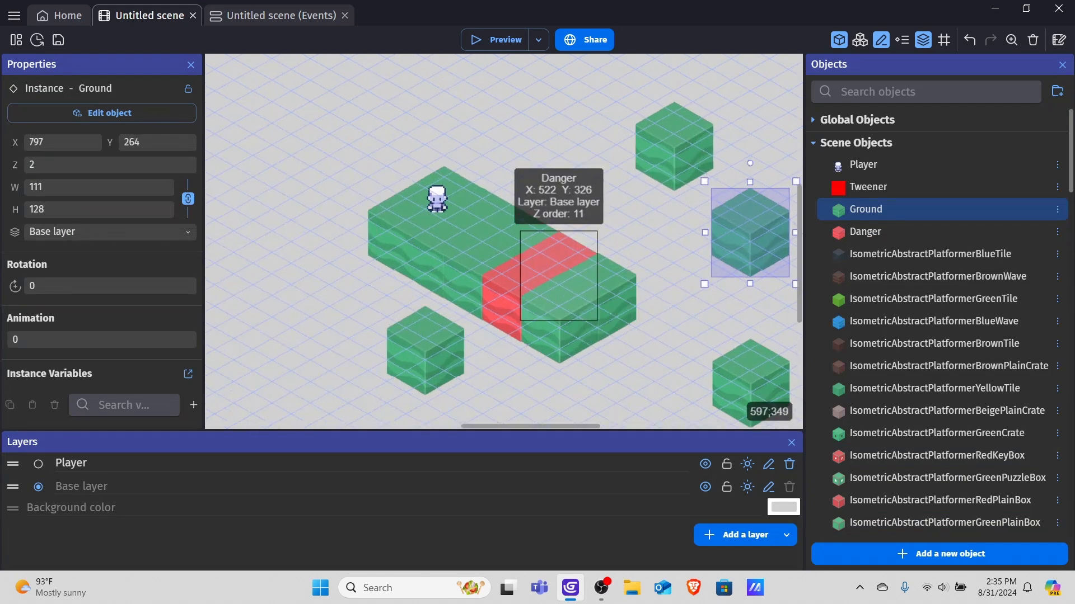
Move the Ground block behind the Danger block back into line with the strip.
scroll(535, 223, up, 2)
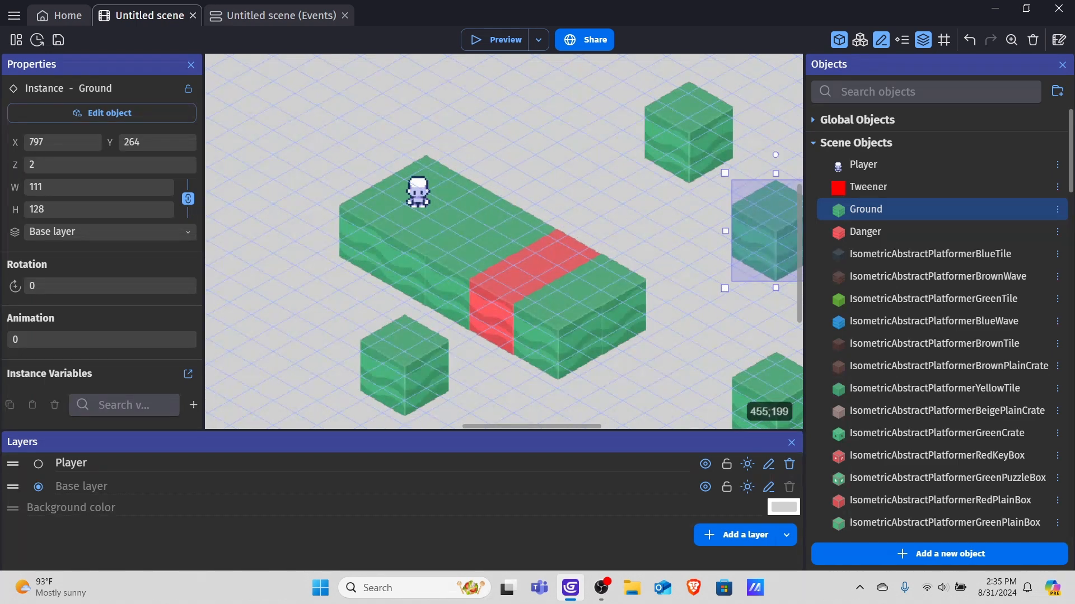
click(530, 216)
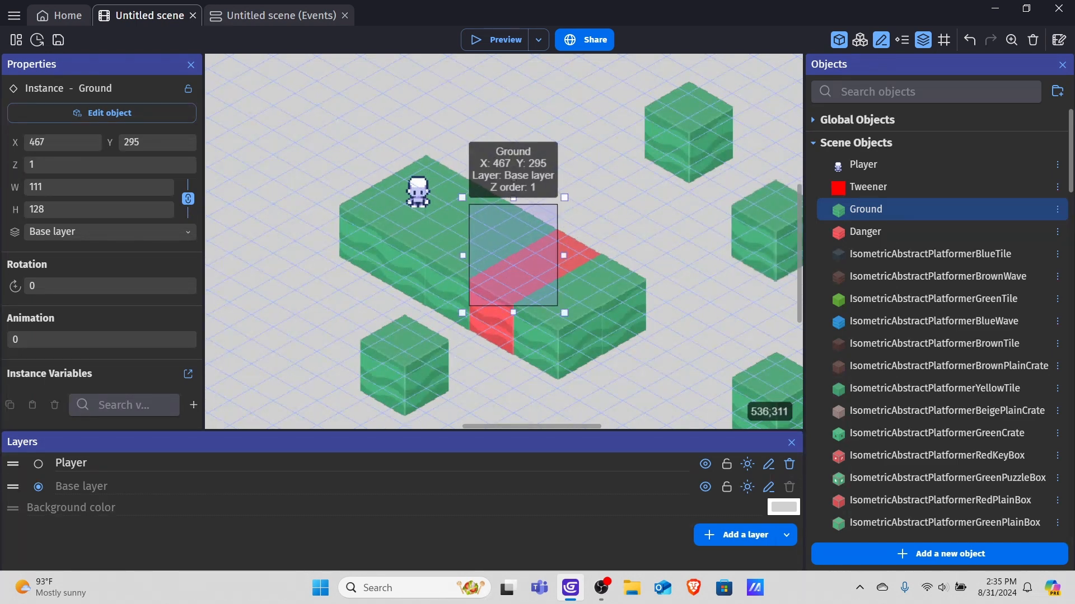
ctrl+drag(519, 218, 444, 263)
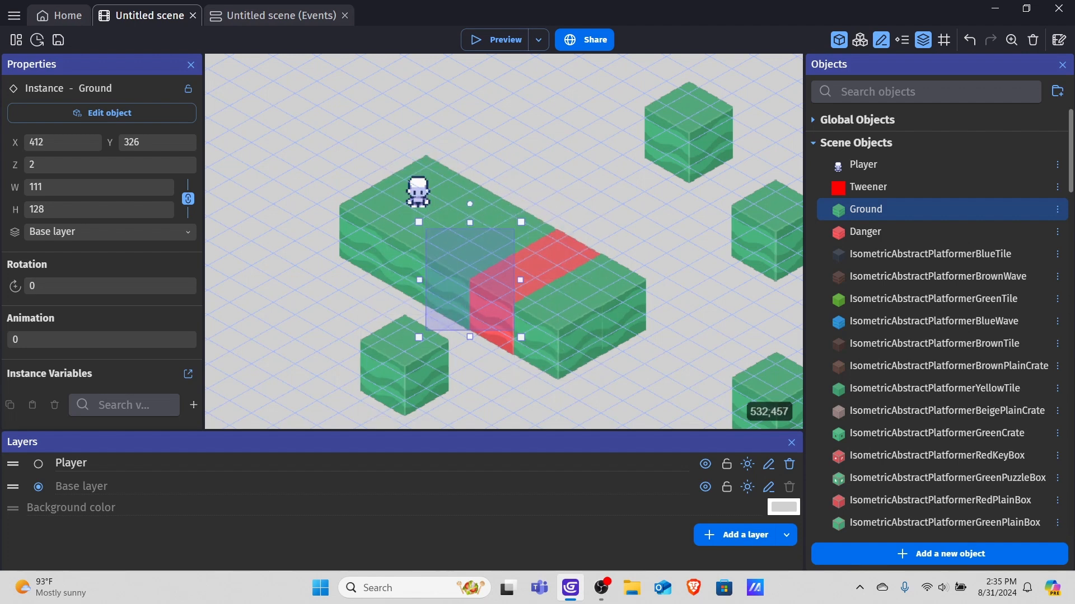
click(664, 207)
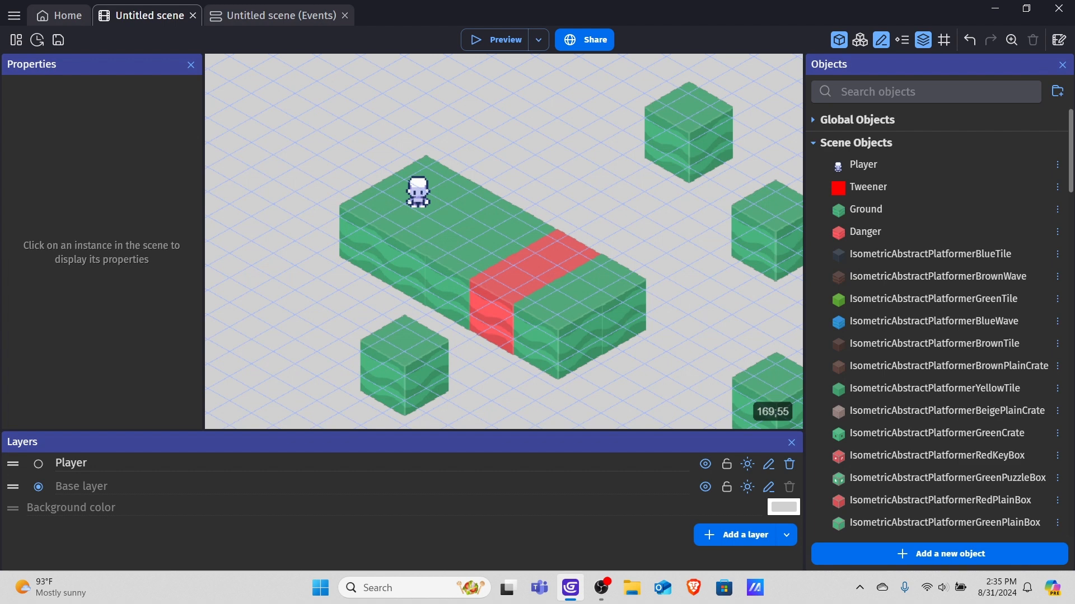
In the events sheet, add a new empty event below the camera zoom event.
click(281, 16)
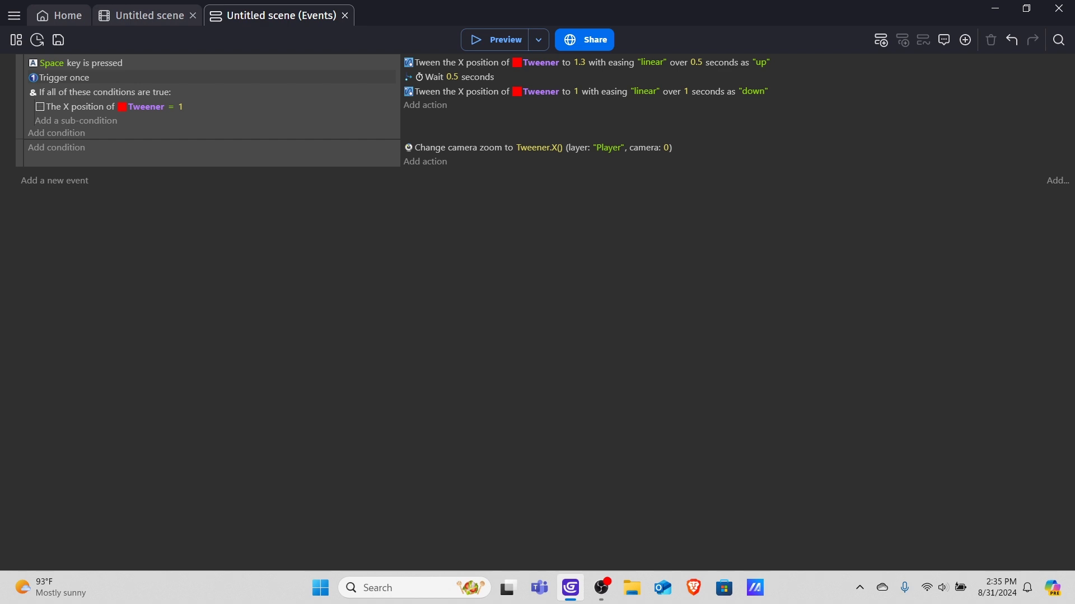
click(224, 156)
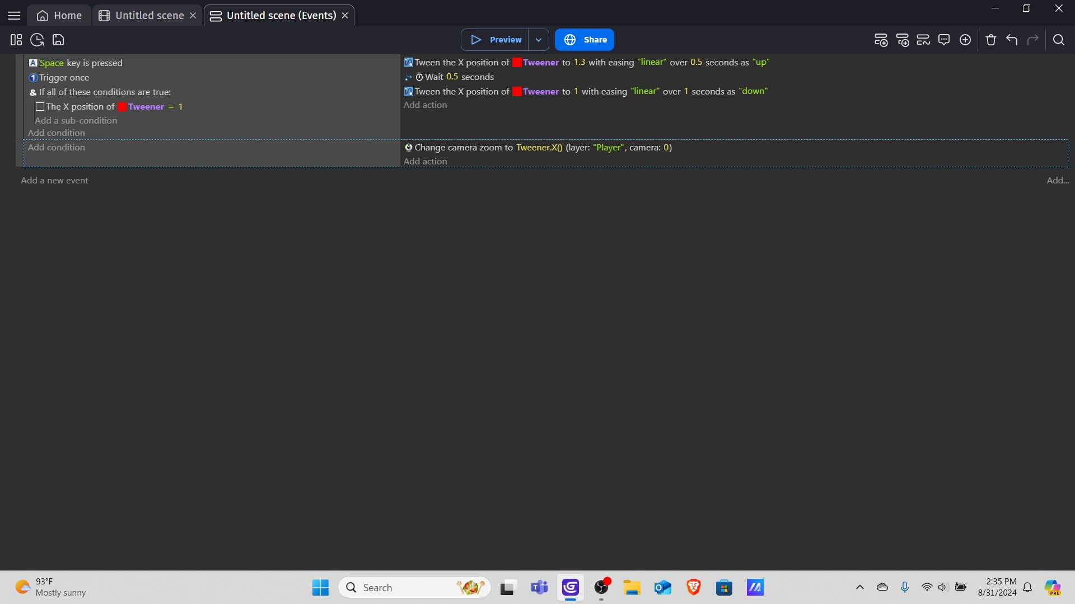
key(shift+a)
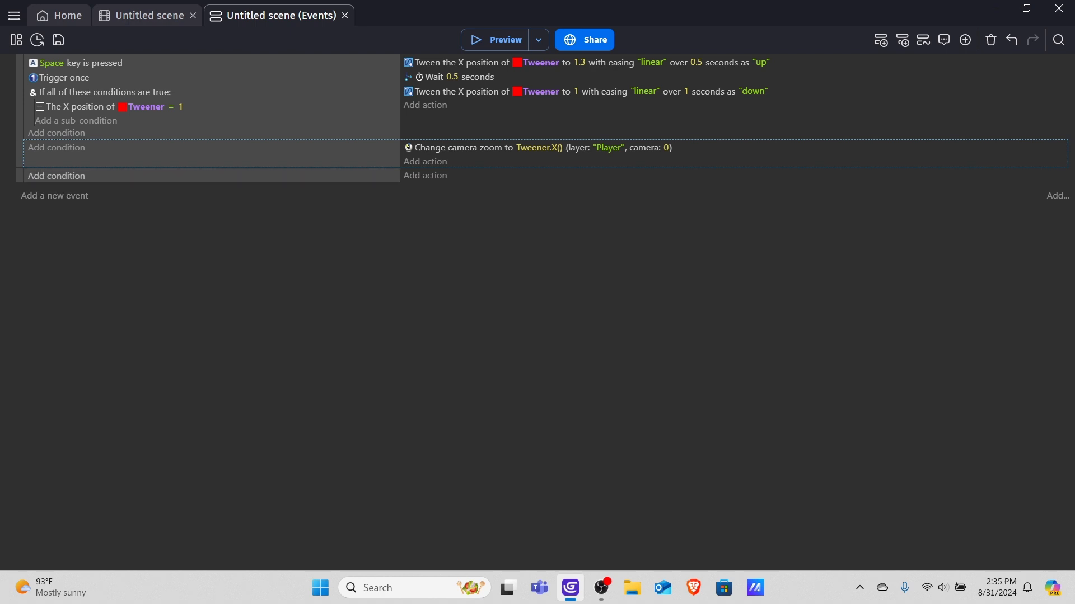
Add a condition that the Player is in collision with Danger.
click(56, 176)
key(Return)
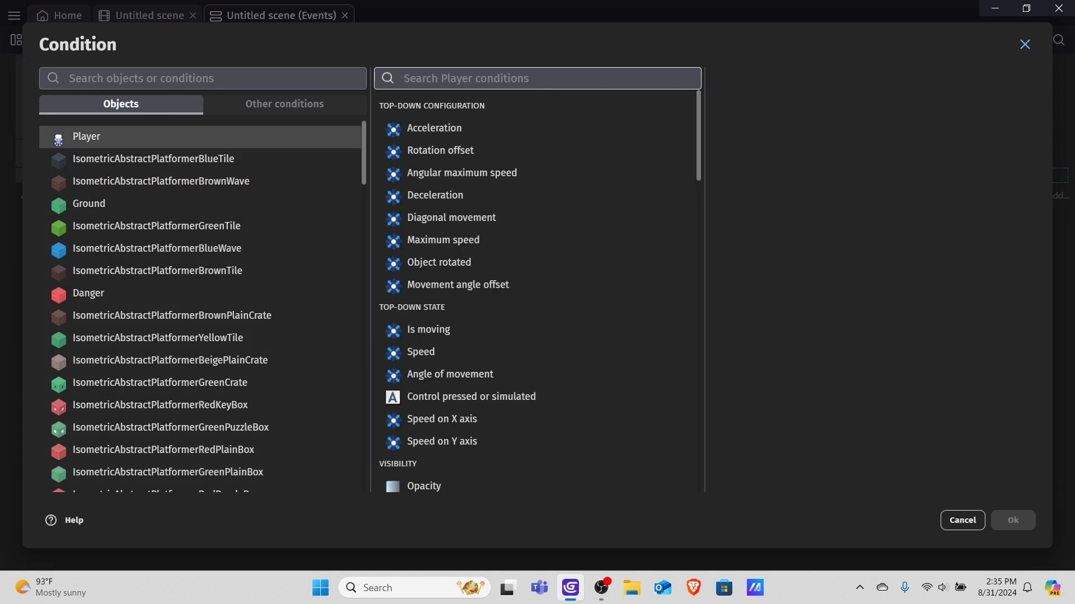
text(cool)
key(BackSpace)
key(BackSpace)
text(ll)
key(Down)
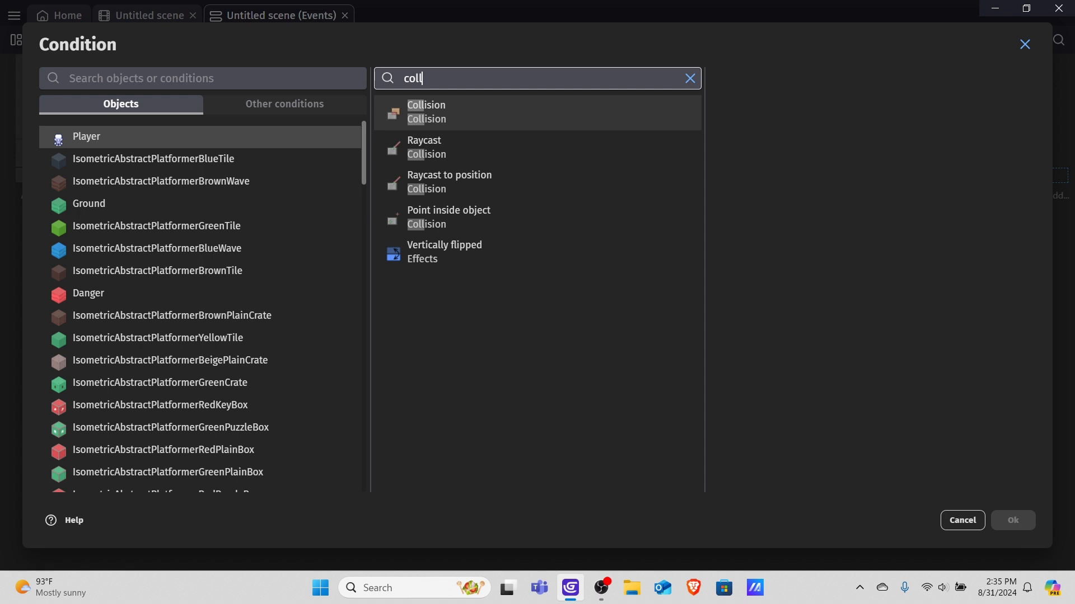
key(Return)
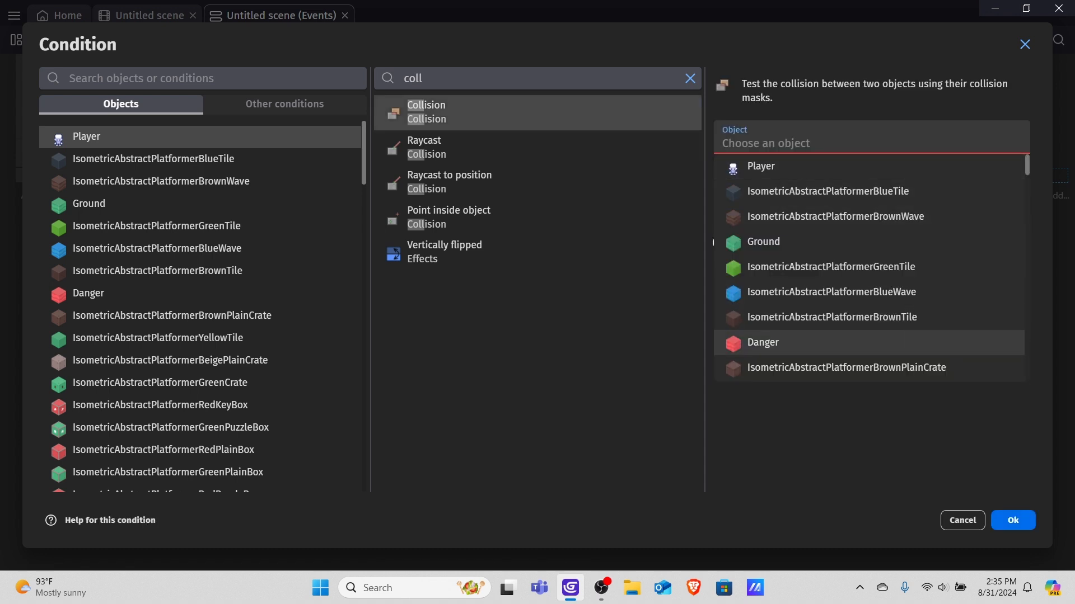
click(784, 343)
key(Return)
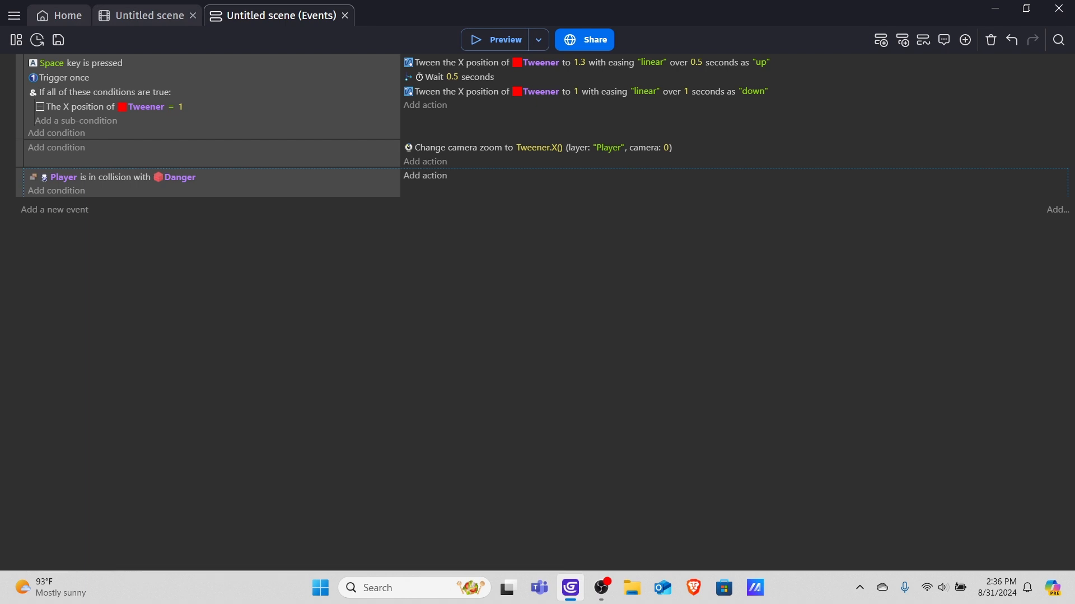
Add a Delete the object action for the Player.
click(425, 175)
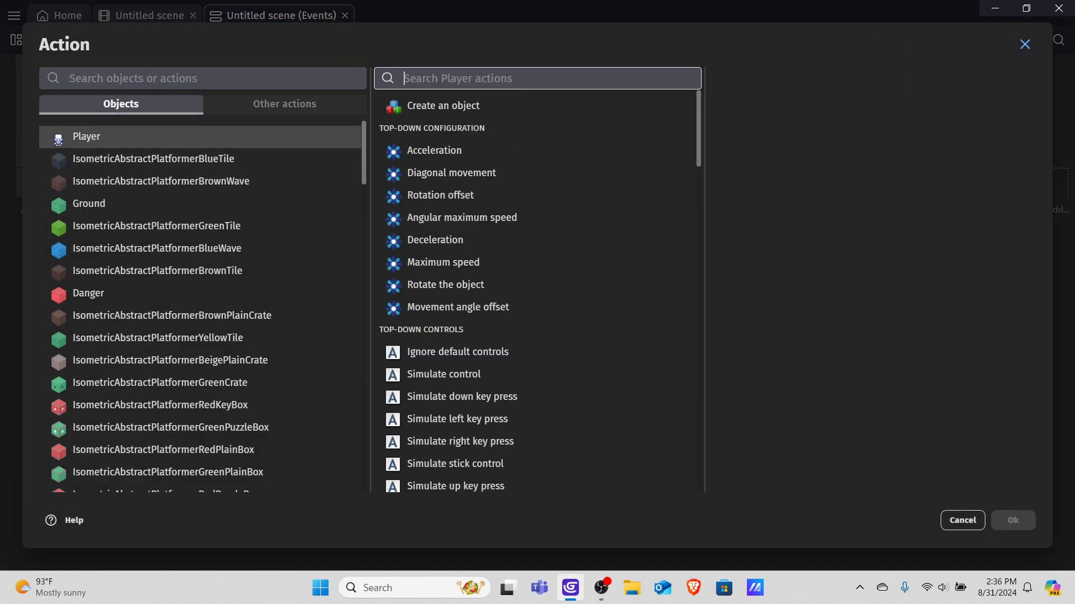
text(dele)
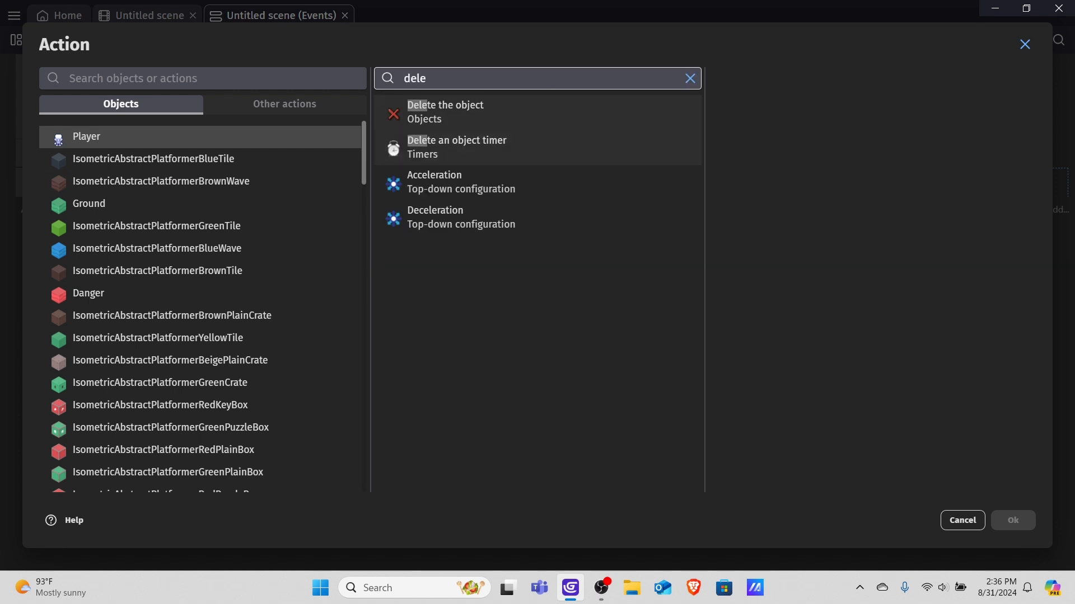
click(482, 113)
click(1012, 520)
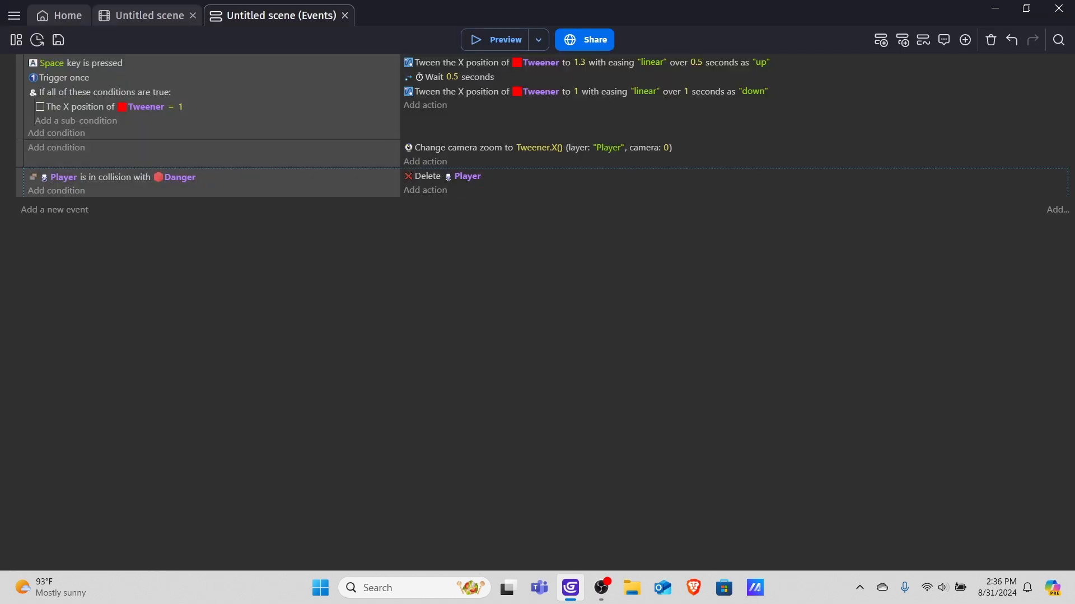
Preview the scene and move the Player into the Danger block, then close the preview.
click(497, 39)
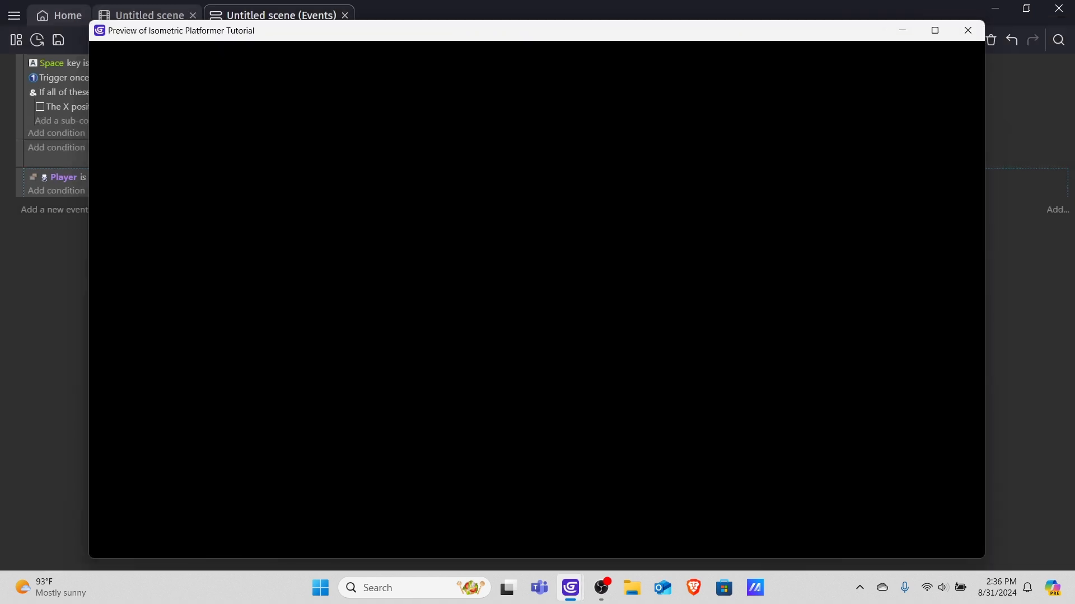
key(Down)
key(Left)
key(Up)
key(Right)
key(Down)
key(Left)
key(Down)
key(Right)
key(Up)
key(Left)
key(Down)
key(Right)
key(Up)
key(Left)
key(Down)
key(Right)
key(Up)
key(Right)
key(Up)
key(Right)
key(Up)
key(Left)
key(Down)
key(Right)
key(Down)
key(Up)
key(Down)
key(Right)
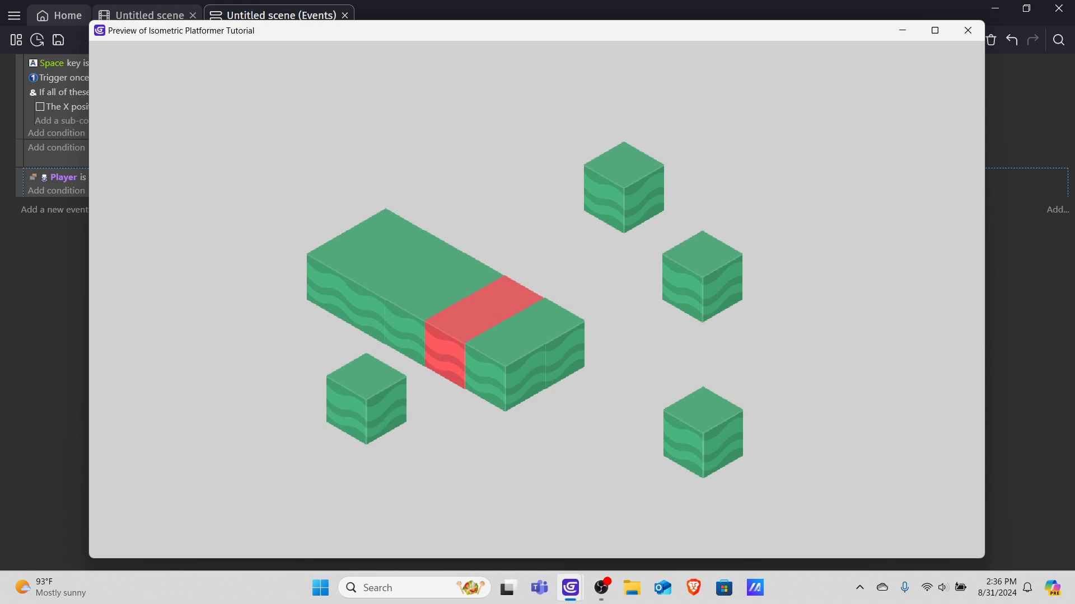
click(968, 30)
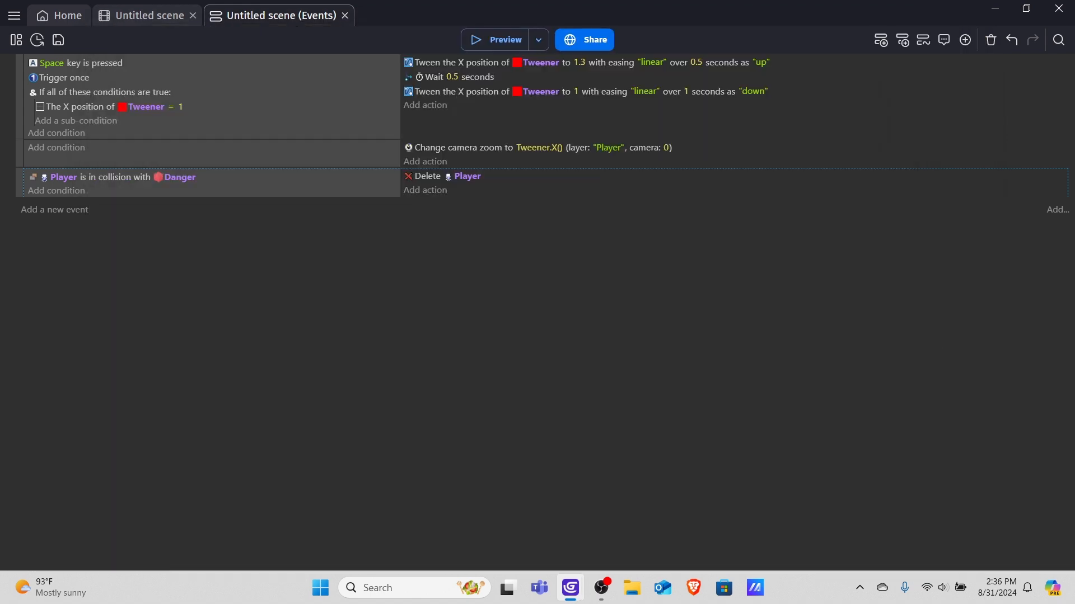
Replace the Danger object's automatic collision mask with a custom quadrilateral matching the cube's top face diamond.
click(148, 16)
click(865, 232)
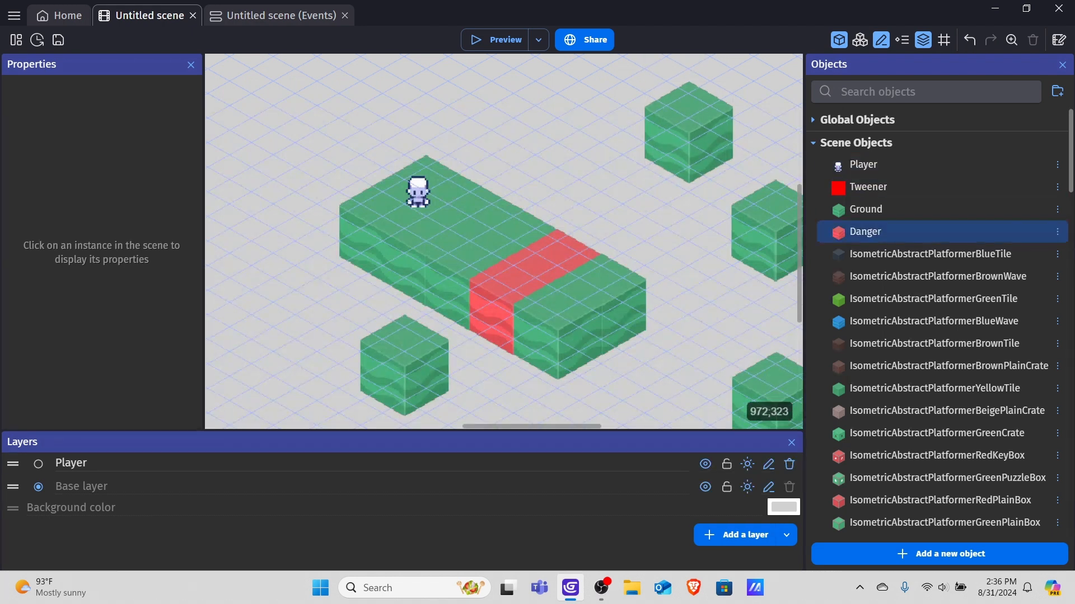
double_click(865, 232)
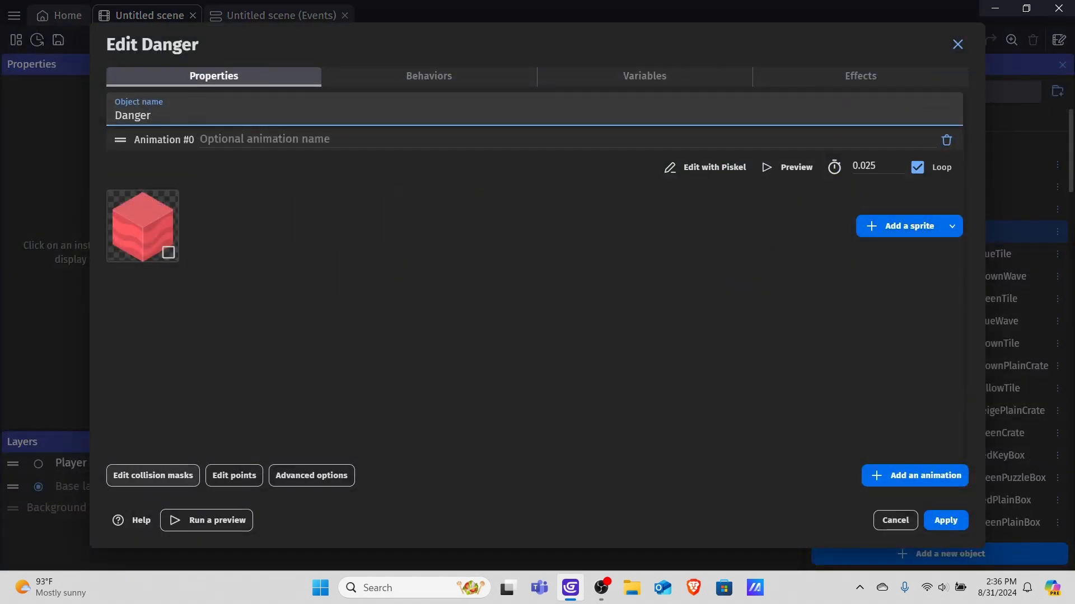
click(167, 475)
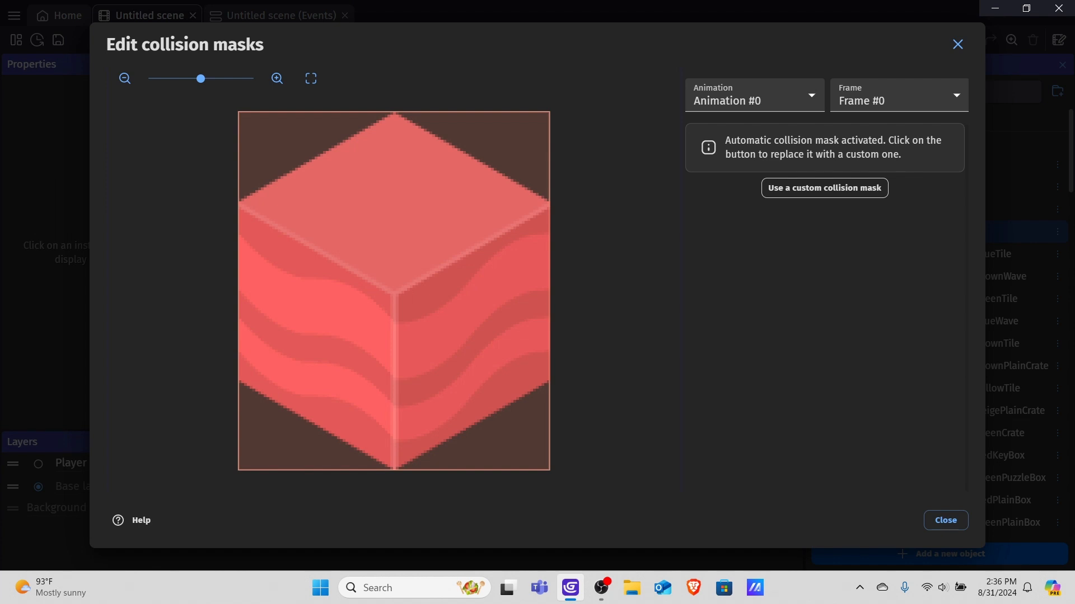
click(824, 188)
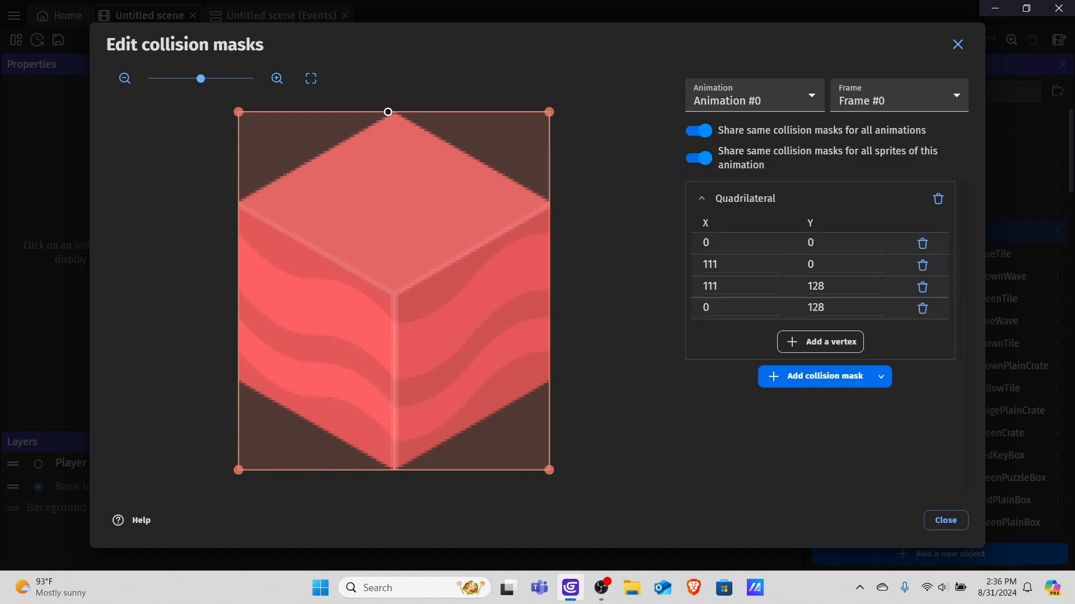
drag(239, 112, 239, 203)
drag(549, 112, 392, 112)
drag(549, 470, 549, 205)
drag(238, 471, 398, 297)
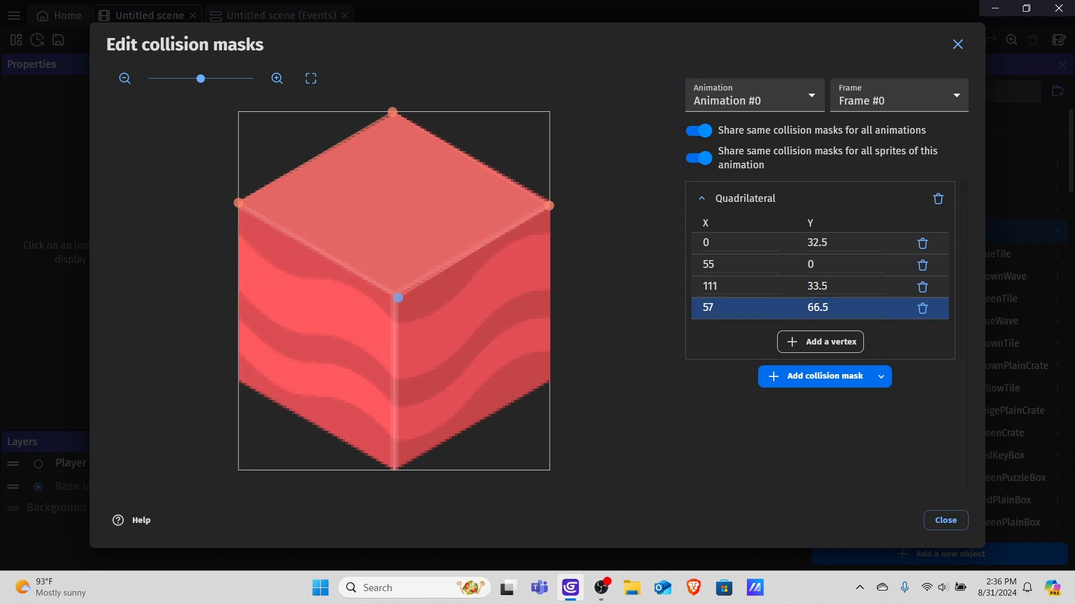
click(945, 520)
click(946, 519)
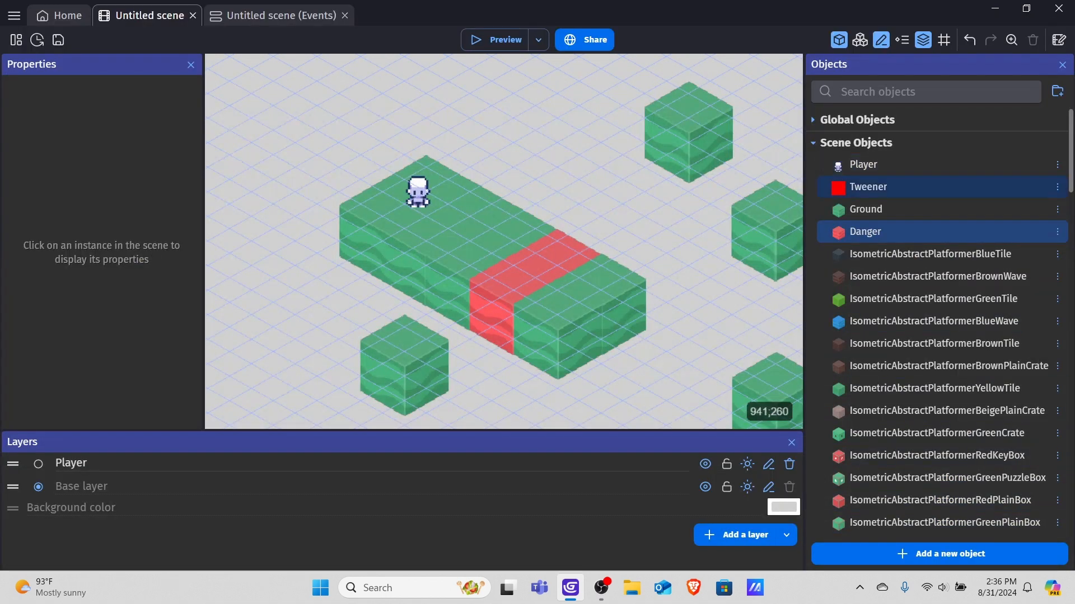
Give the Ground object a custom collision mask shaped as a diamond over the cube's top face.
double_click(865, 209)
click(153, 476)
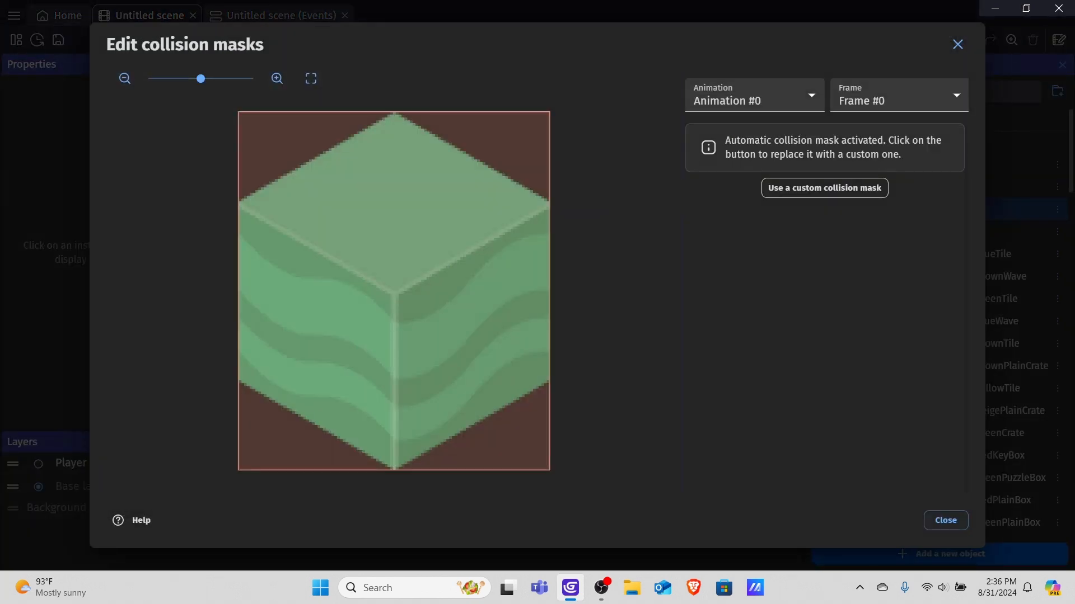
click(825, 188)
drag(238, 112, 239, 201)
drag(549, 111, 397, 112)
drag(549, 470, 549, 211)
drag(239, 470, 394, 301)
drag(549, 211, 548, 202)
click(945, 520)
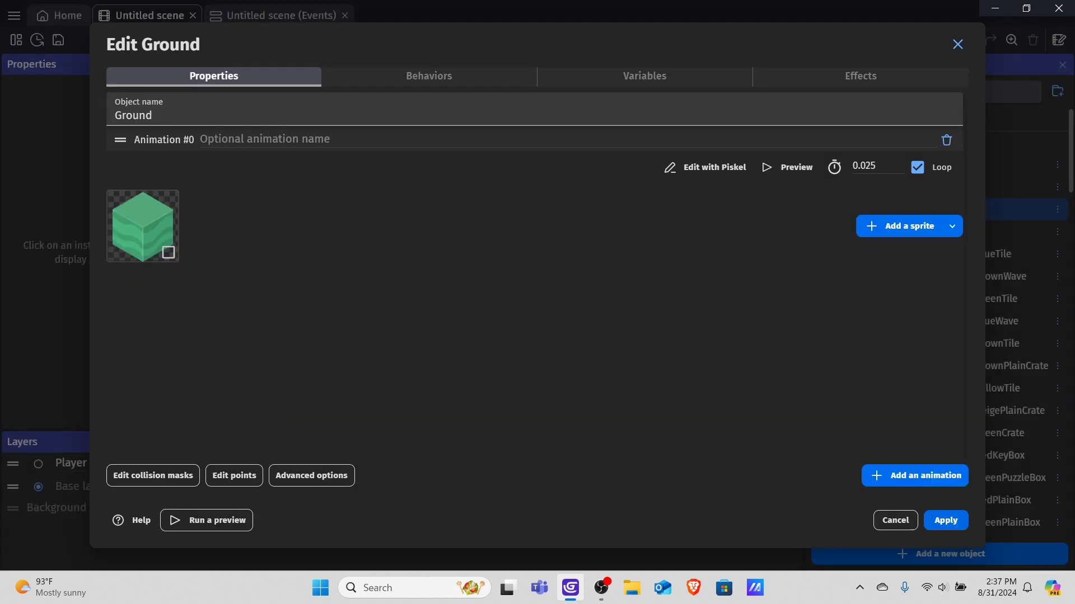
click(945, 516)
Shrink the Danger collision mask to a smaller diamond inside the cube's top face.
double_click(864, 231)
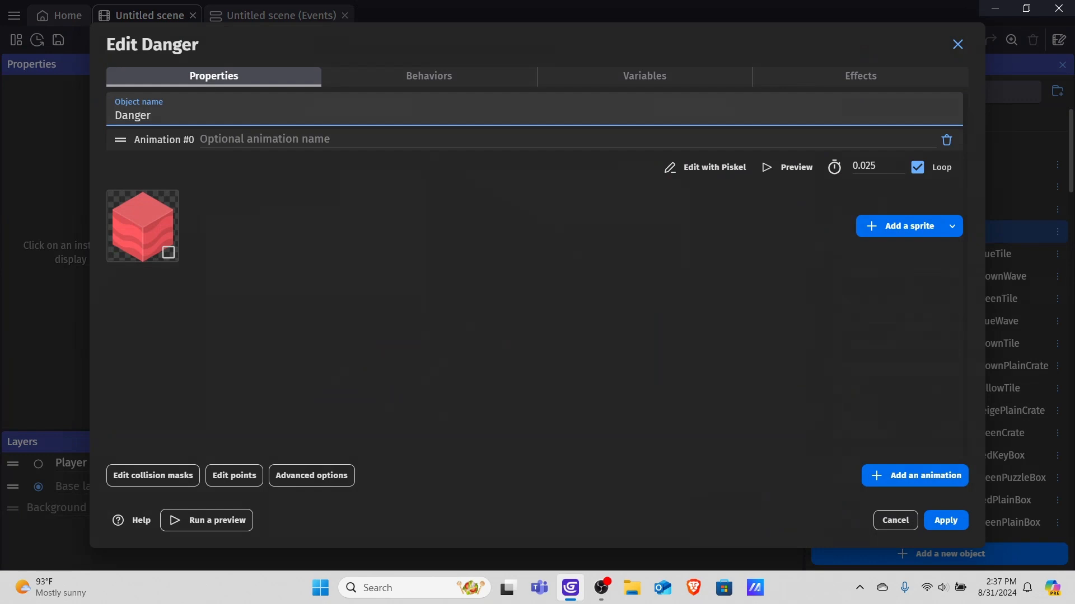
click(153, 476)
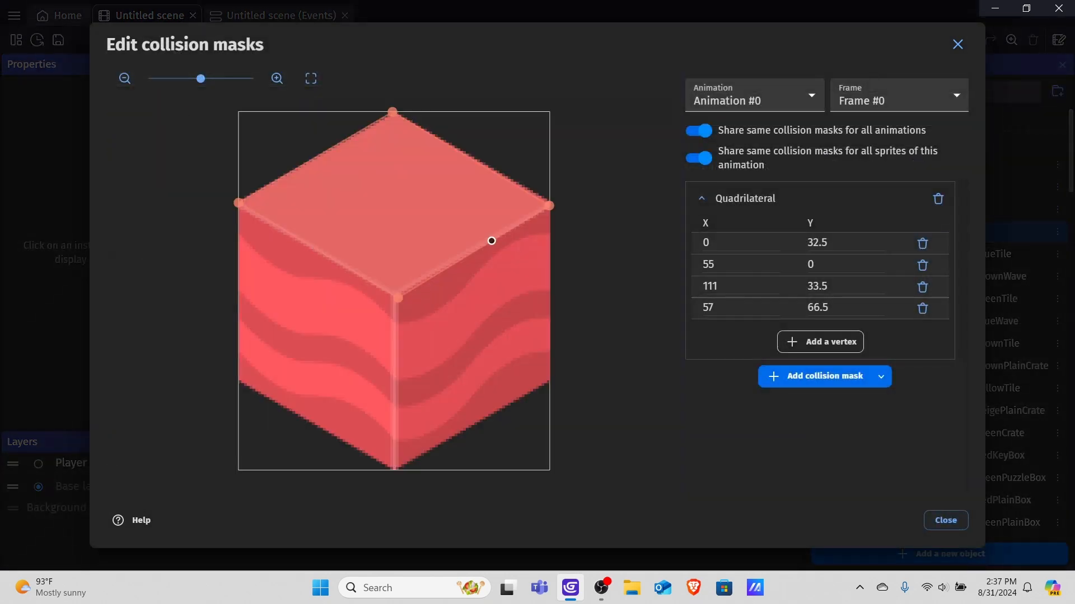
drag(238, 203, 298, 206)
drag(392, 111, 392, 148)
drag(549, 206, 454, 193)
drag(397, 298, 389, 232)
drag(453, 193, 471, 190)
drag(390, 232, 398, 244)
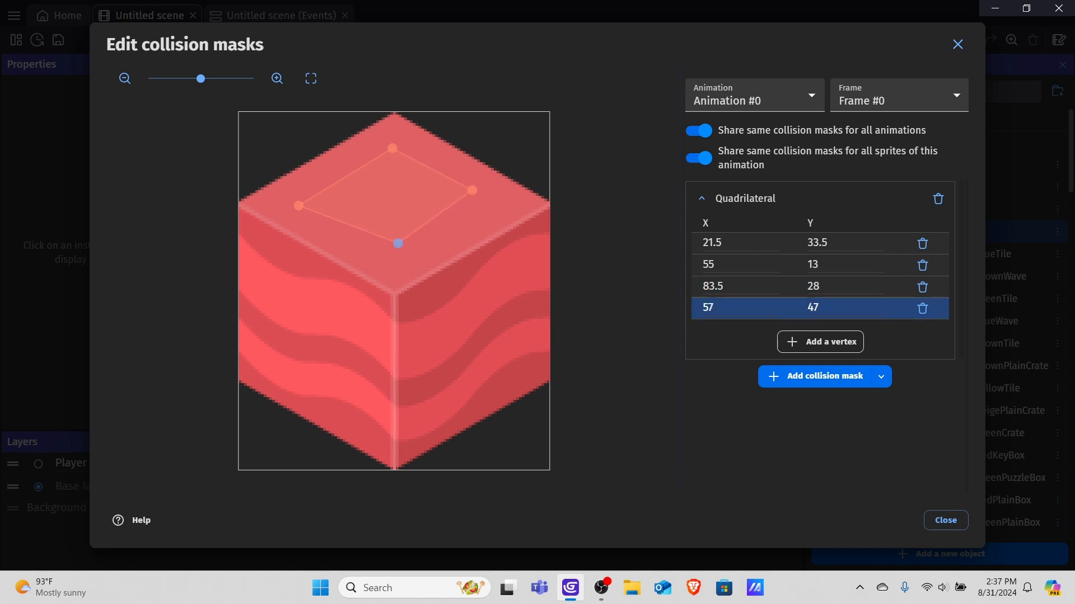
click(945, 520)
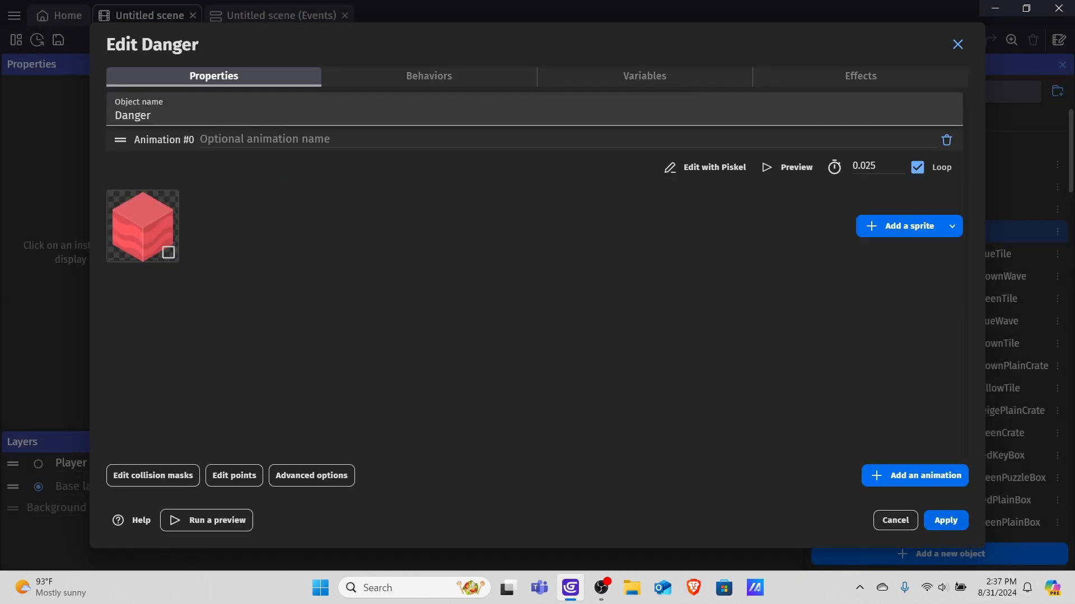
click(945, 519)
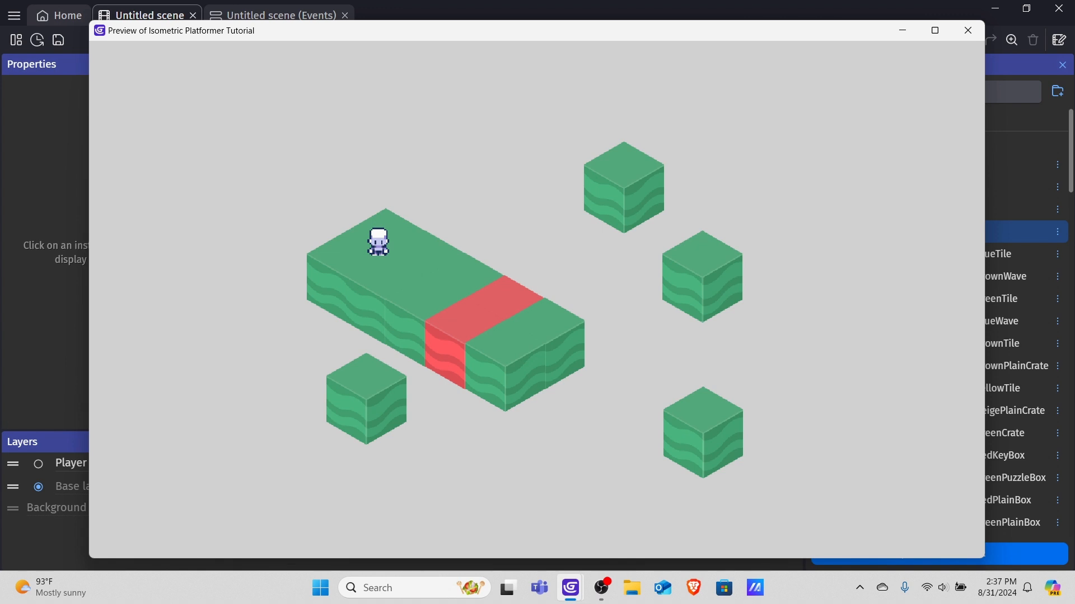
Preview the scene, walk the Player toward the Danger block, close the preview and return to the events sheet.
key(Right)
key(Down)
key(Right)
key(Down)
click(967, 31)
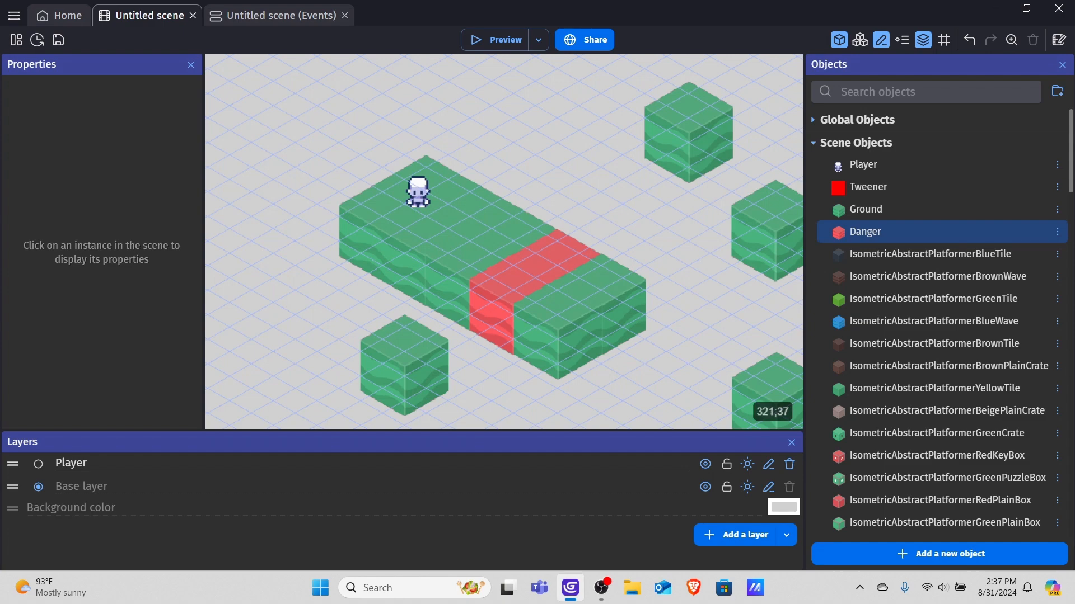
click(281, 15)
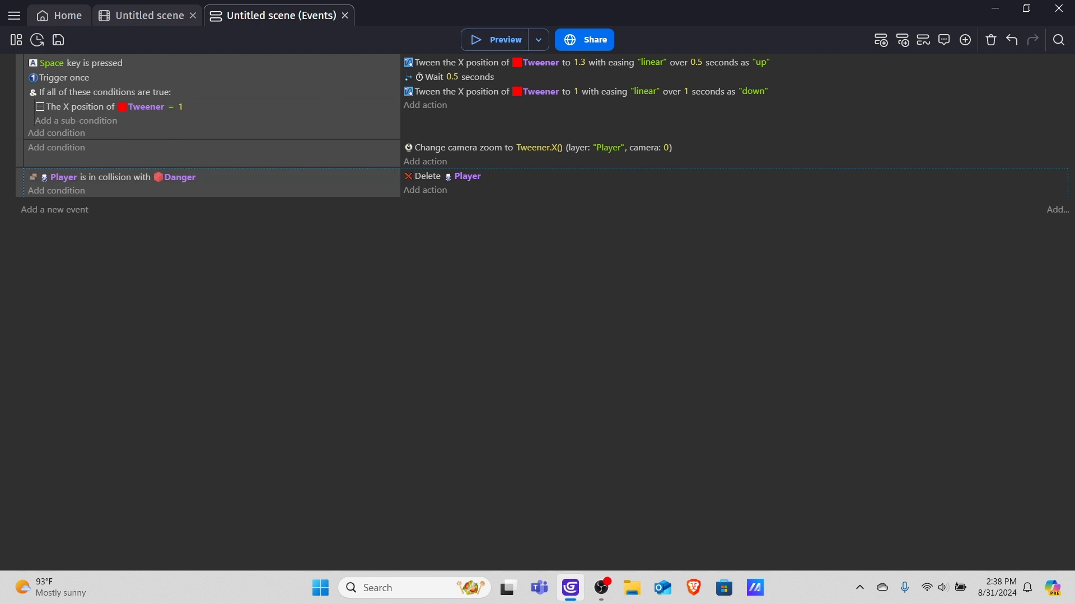
Copy the 'If all of these conditions are true' group with Tweener X position = 1 into the Player-Danger collision event.
click(190, 92)
right_click(191, 92)
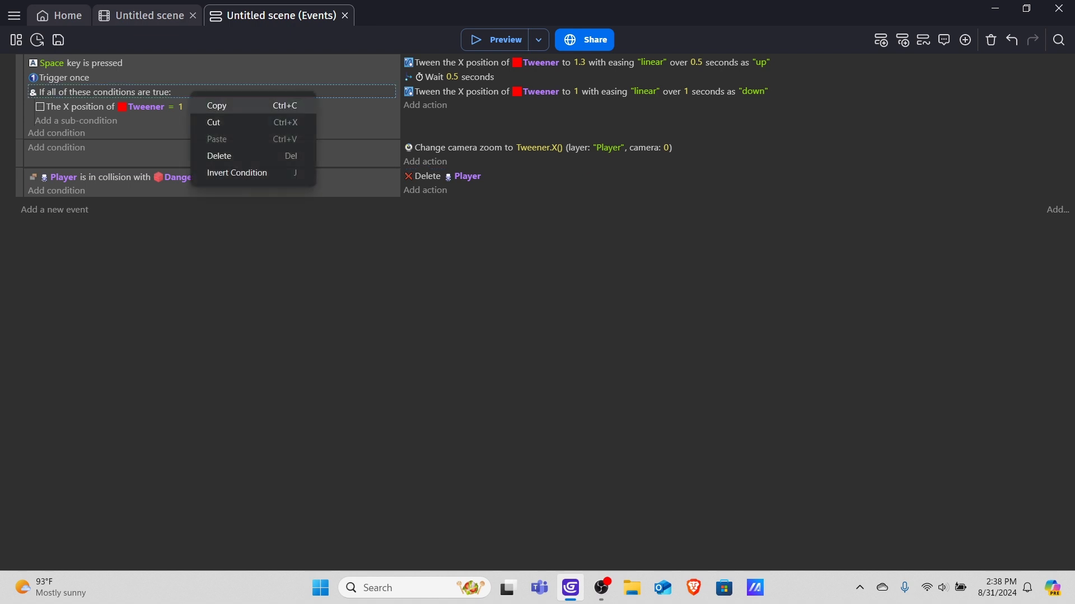
click(216, 106)
click(132, 191)
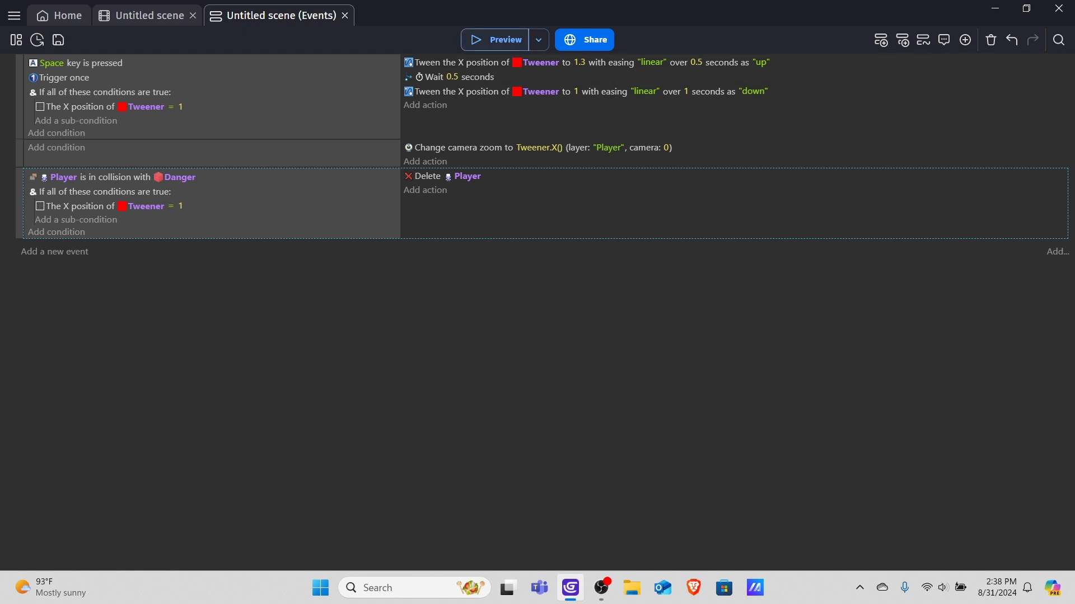
Preview the scene, walk the Player around the platform and over the Danger block, then close the preview.
click(497, 39)
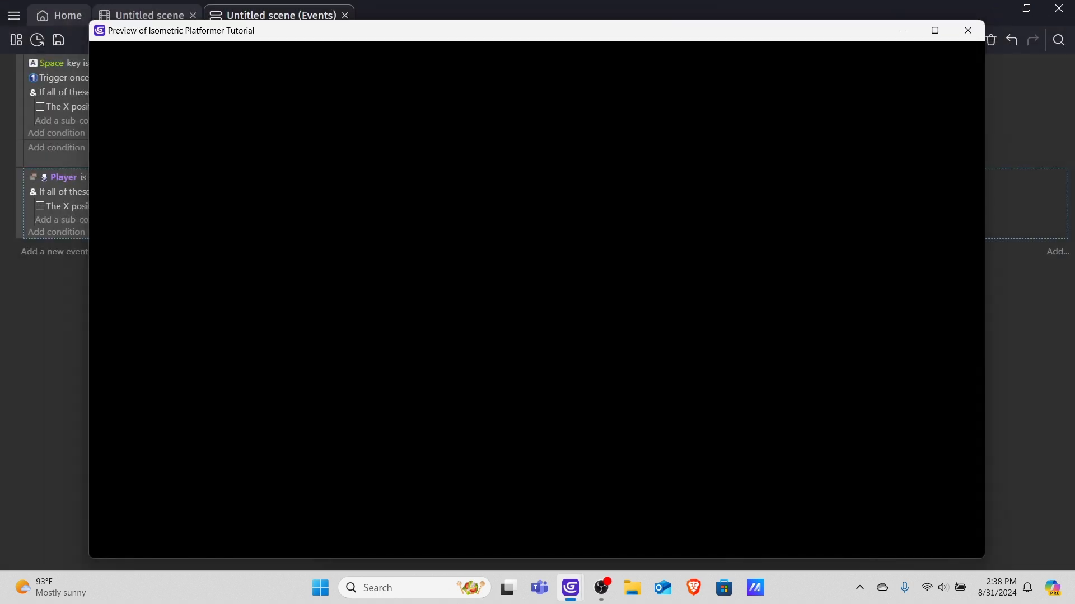
key(Right)
key(Down)
key(Left)
key(Right)
key(Right)
key(Left)
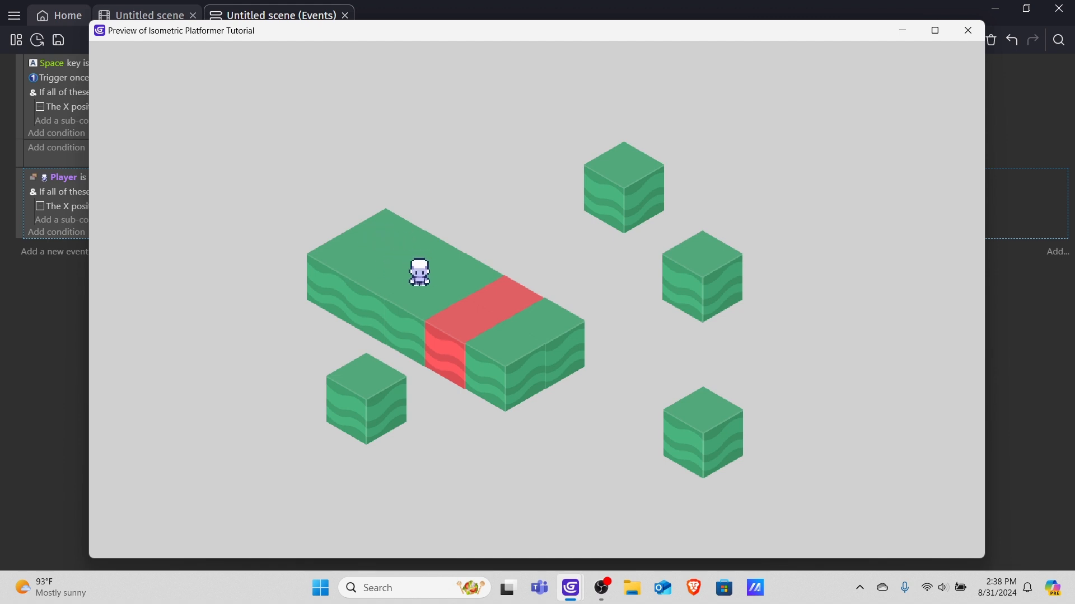
key(Right)
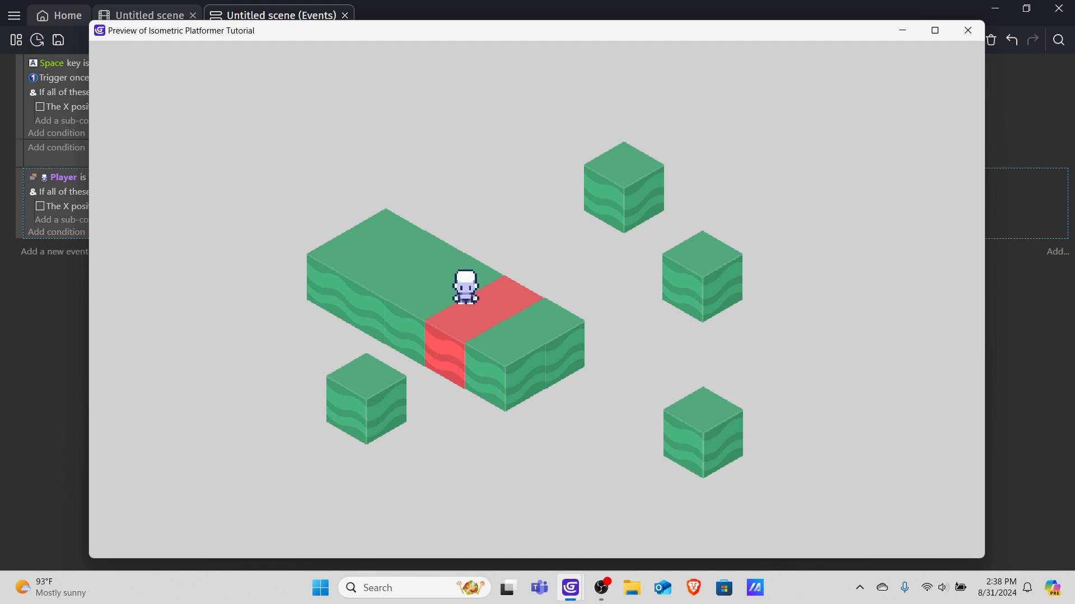
key(Left)
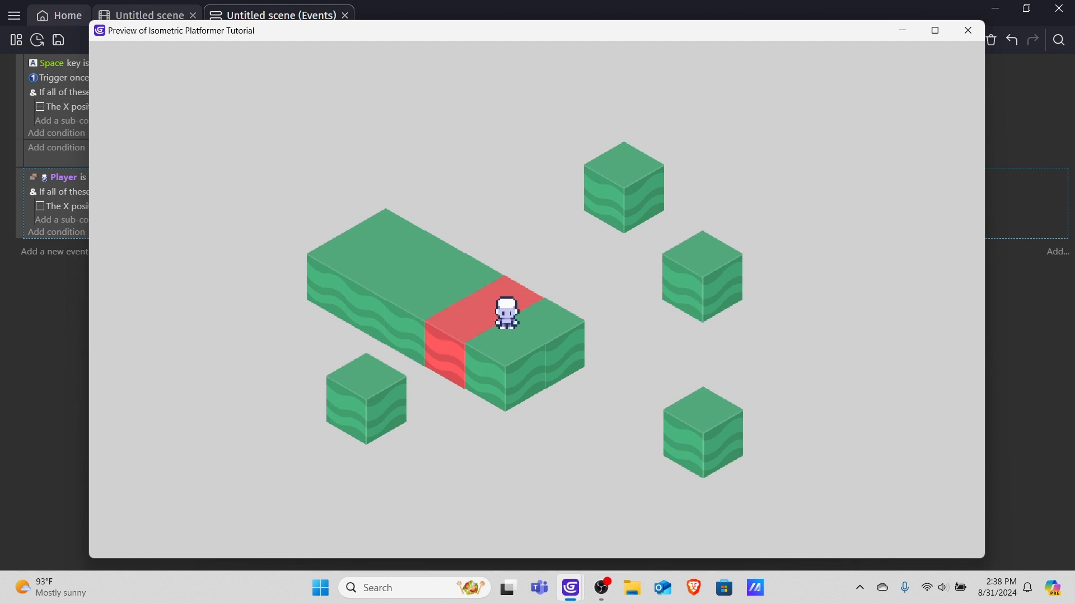
key(Left)
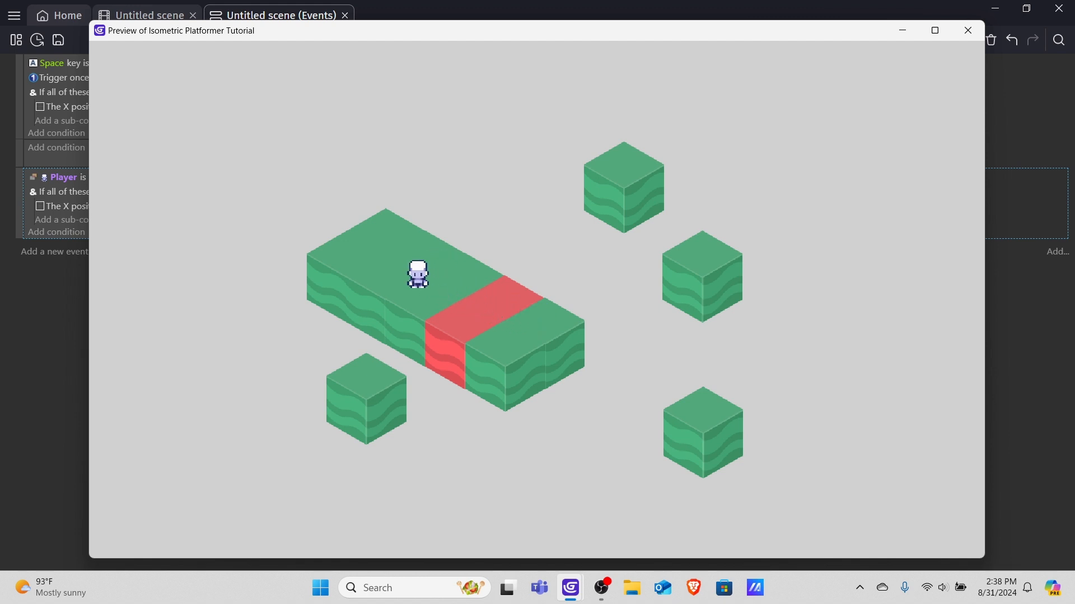
key(Right)
click(968, 30)
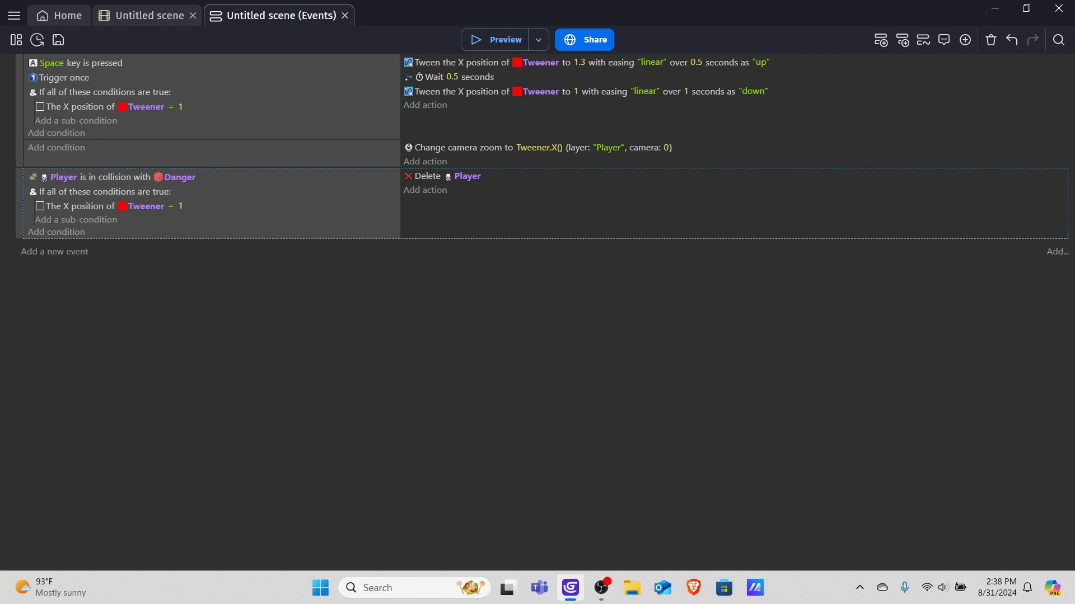
Move the Player instance off the platform in the scene editor to about X 211, Y 171.
click(149, 15)
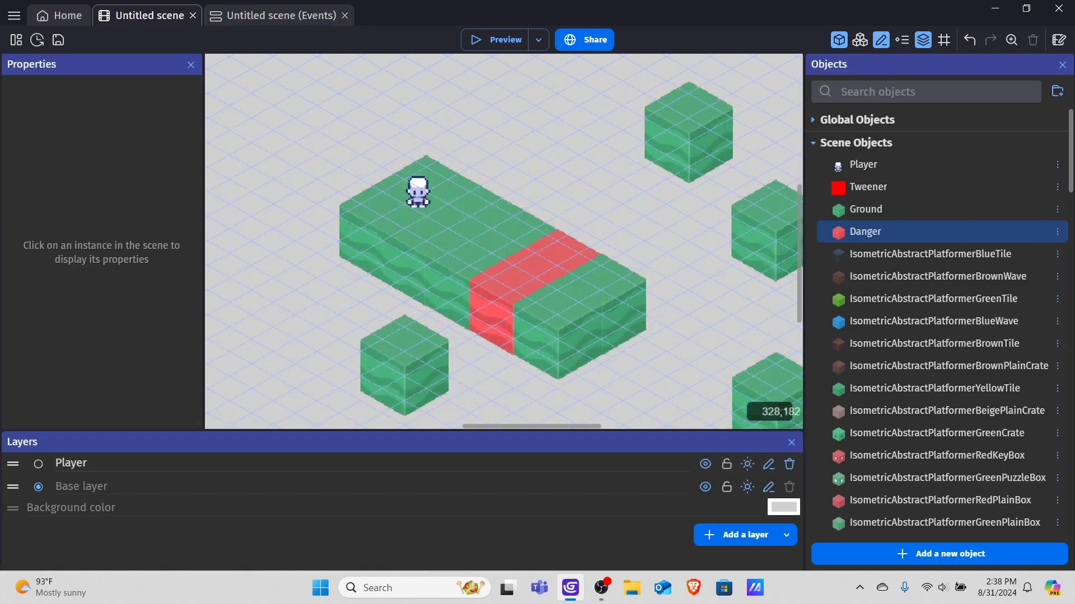
ctrl+scroll(427, 178, down, 4)
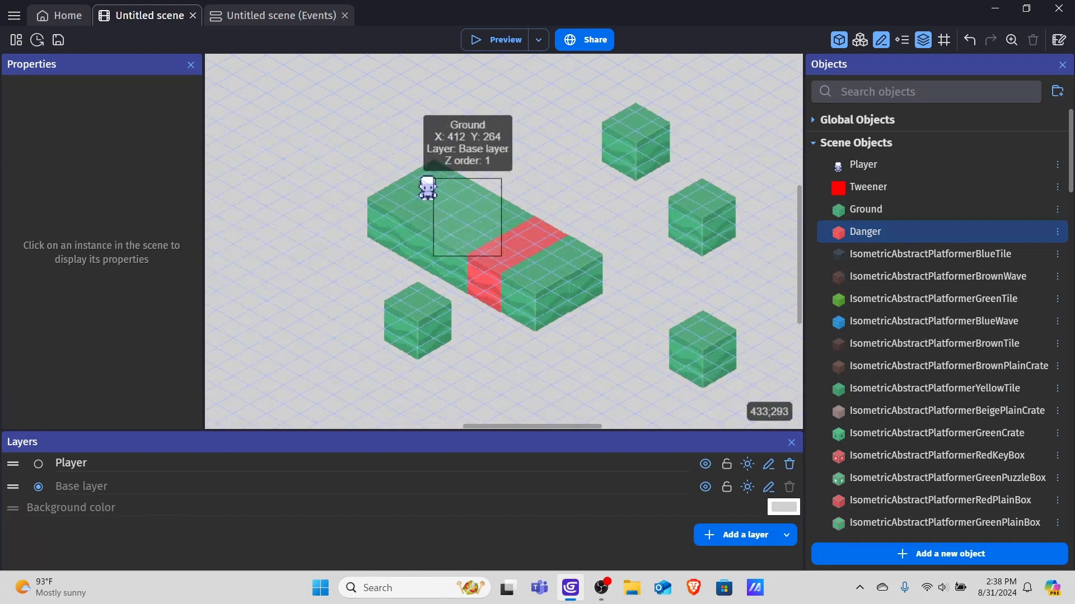
drag(427, 178, 321, 131)
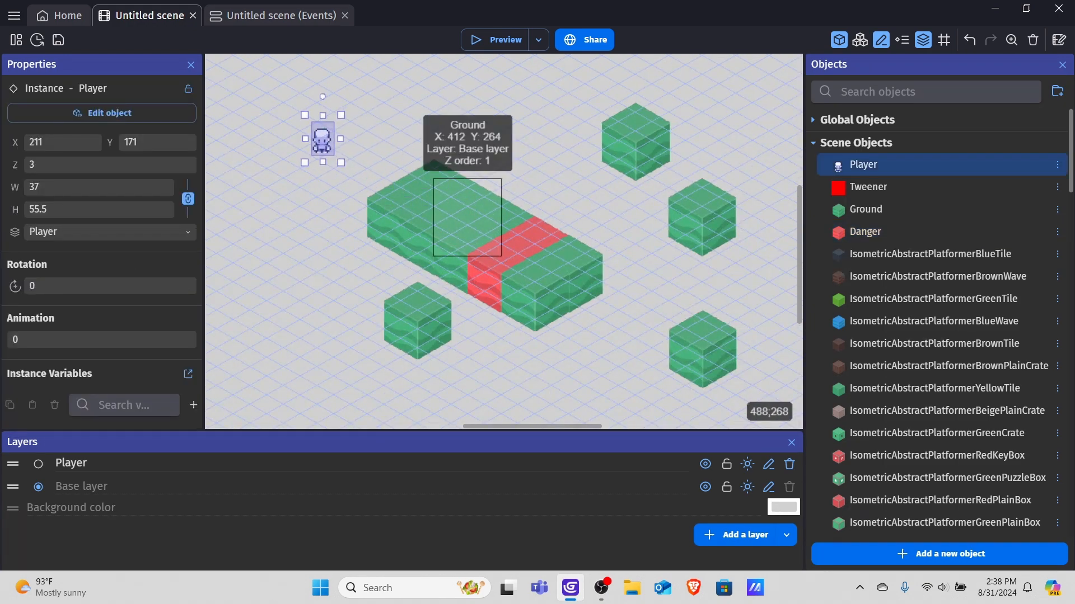
ctrl+scroll(435, 168, up, 4)
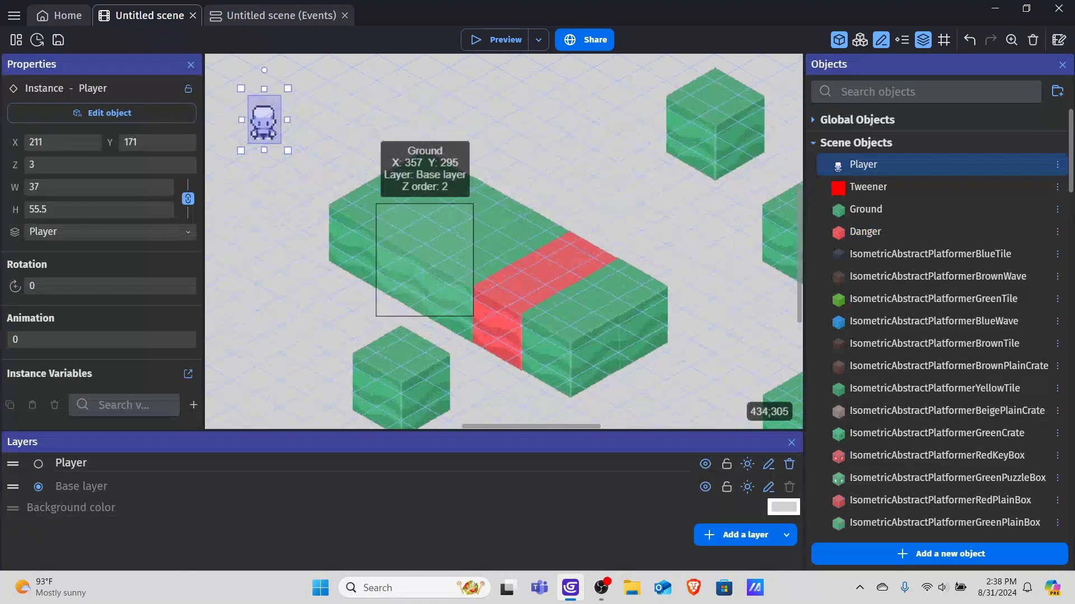
click(439, 164)
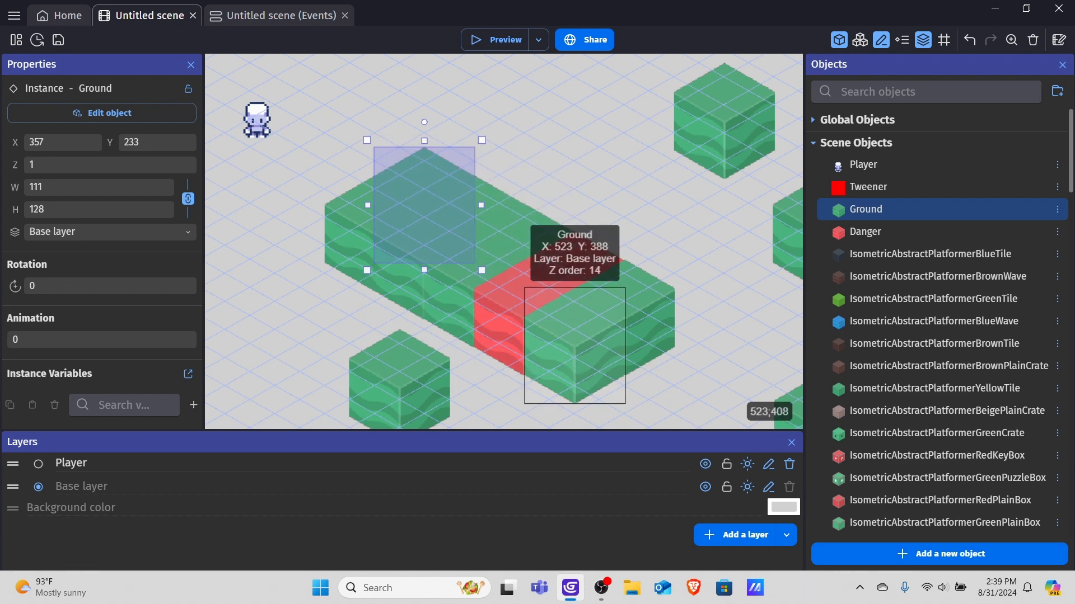
scroll(547, 194, down, 2)
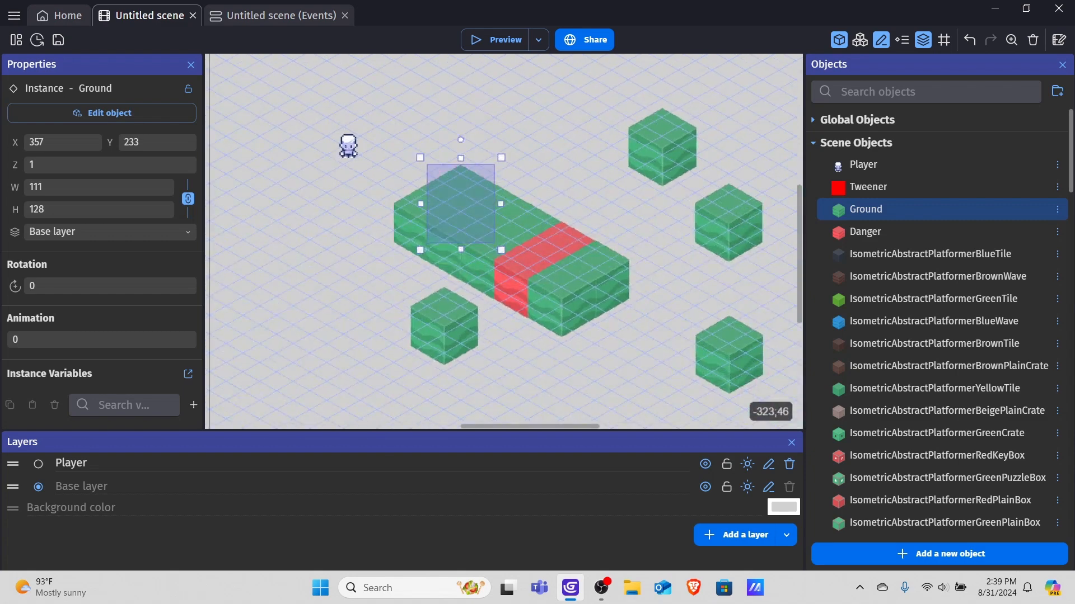
click(16, 40)
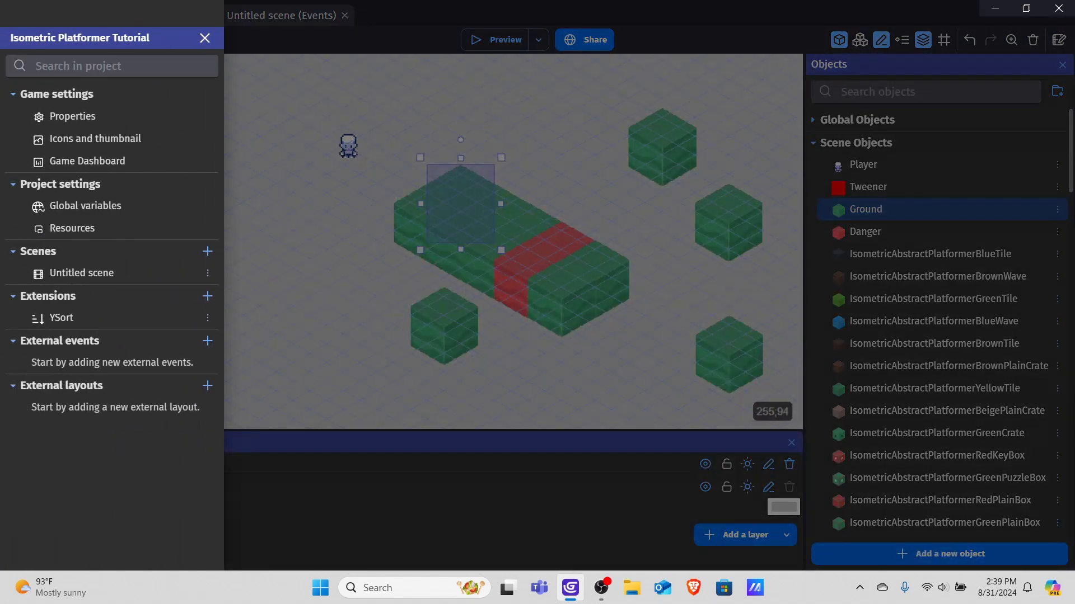
key(Escape)
Inspect the Player's movement behavior Viewpoint options, keep Isometry 2:1 (26.565°), and apply.
double_click(863, 164)
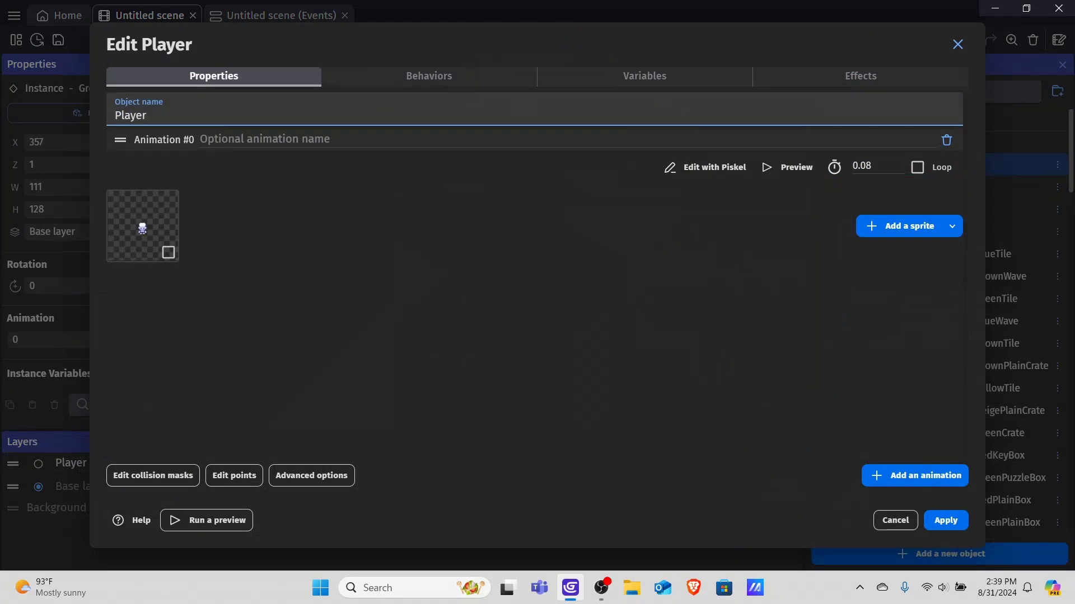
click(429, 76)
scroll(448, 280, down, 5)
click(447, 430)
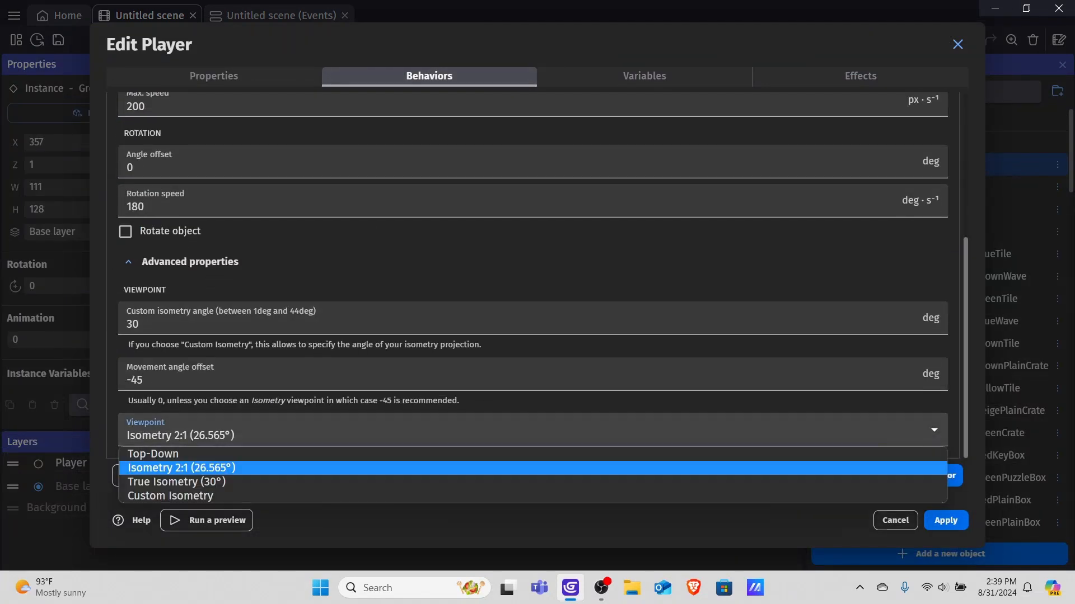
key(Up)
key(Down)
key(Down)
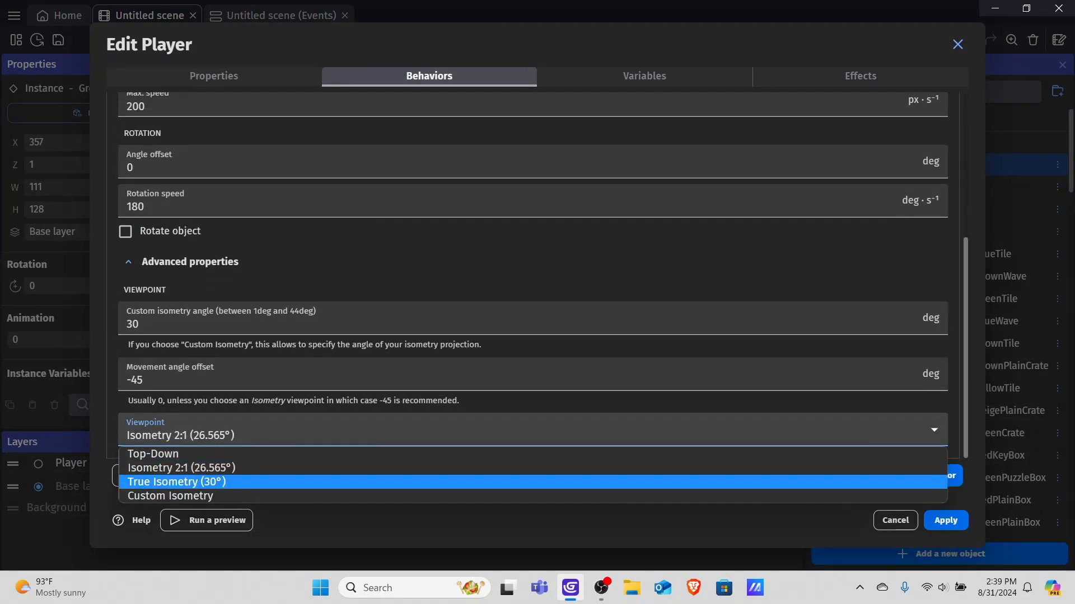
key(Down)
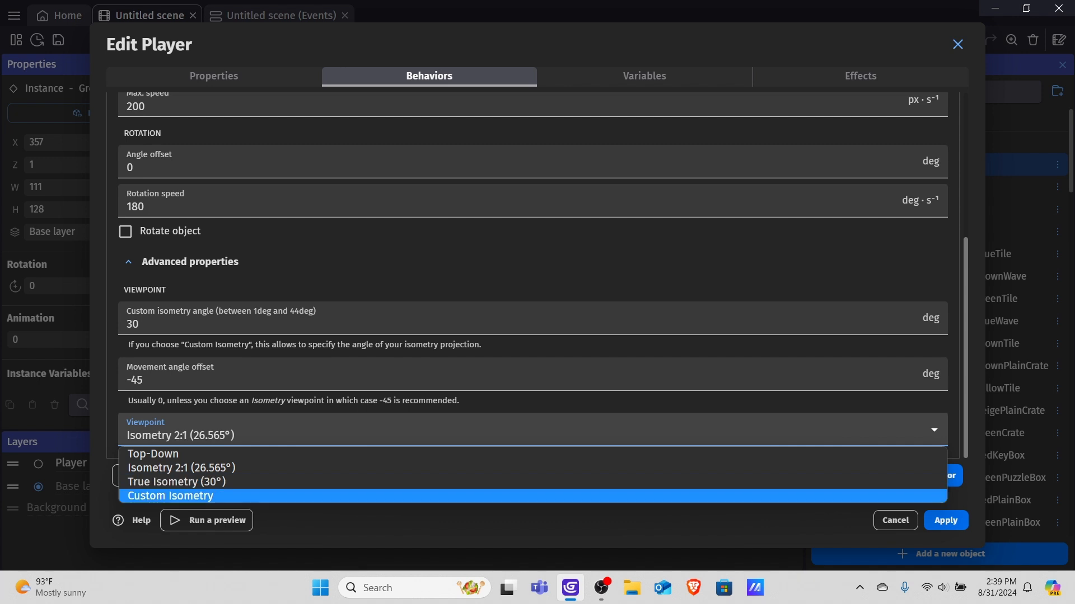
key(Up)
key(Up)
key(Up)
key(Escape)
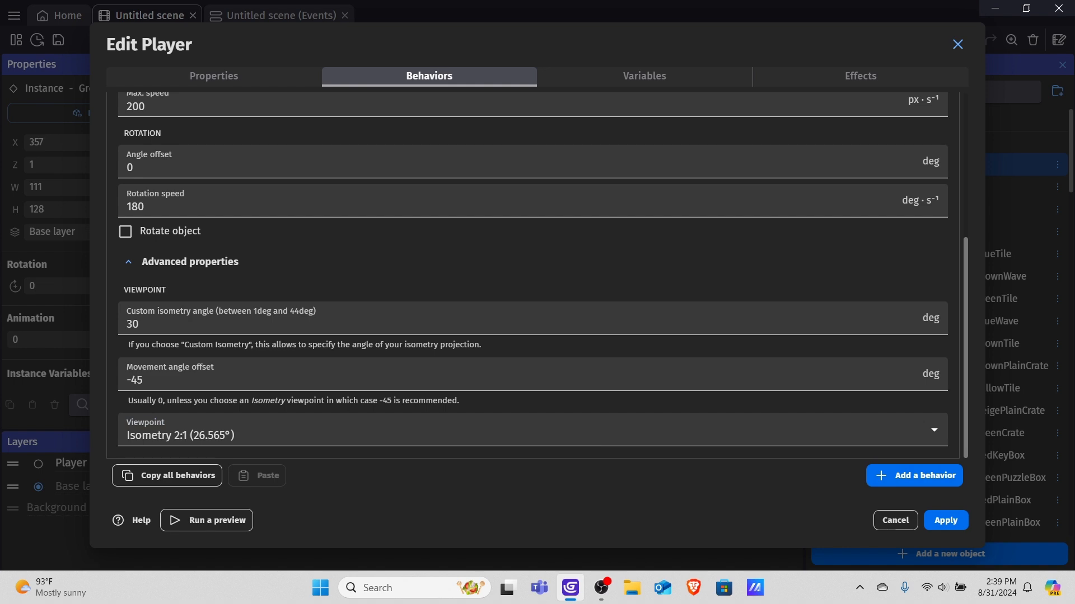
click(954, 523)
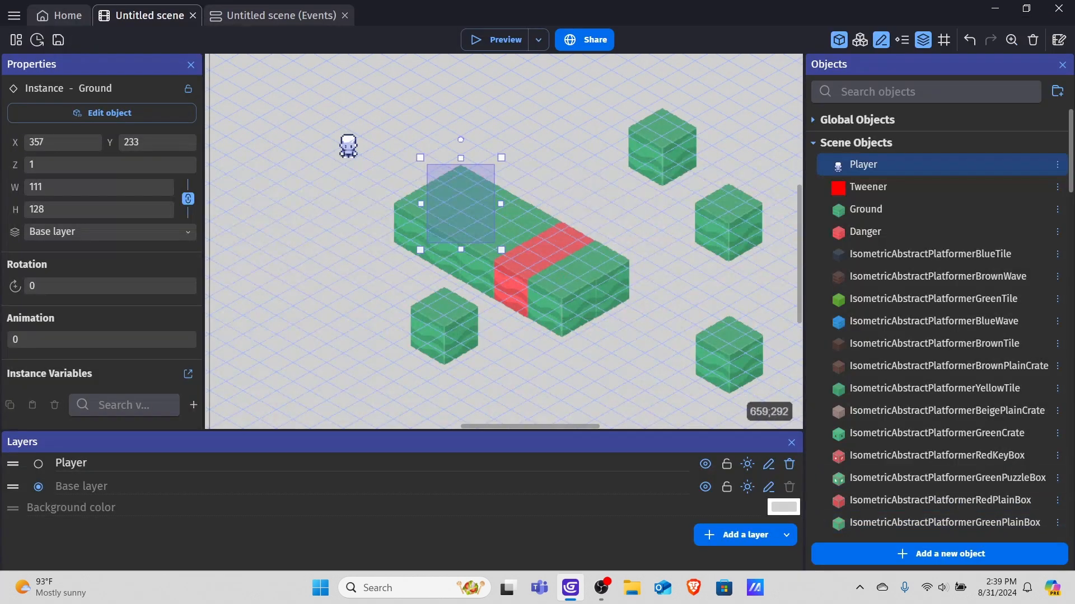
Move the Player instance back onto the ground platform at about X 385, Y 248.
click(611, 192)
drag(348, 147, 454, 193)
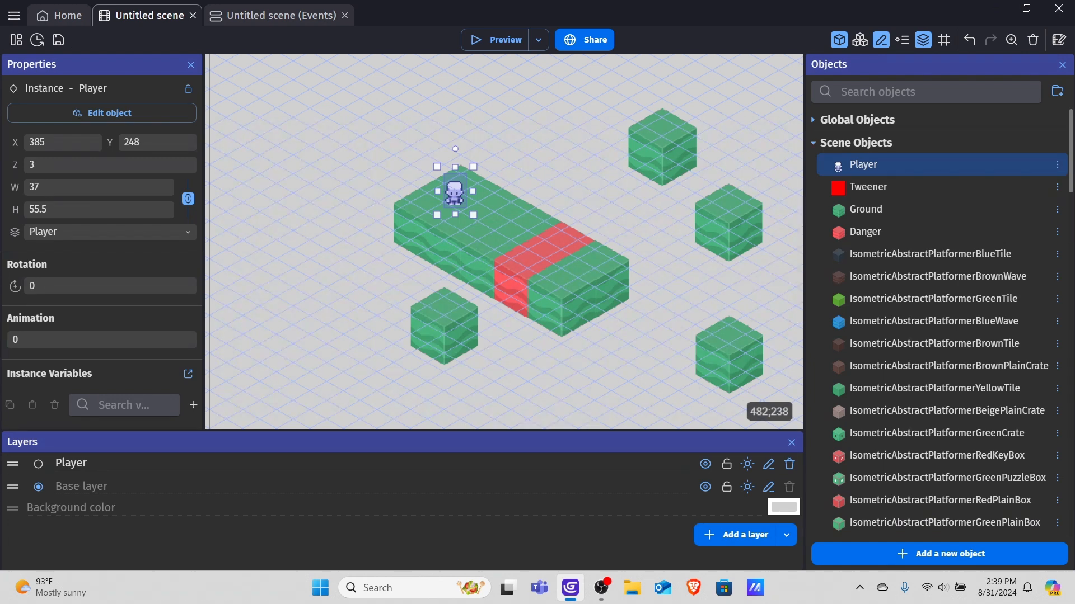
scroll(451, 339, down, 3)
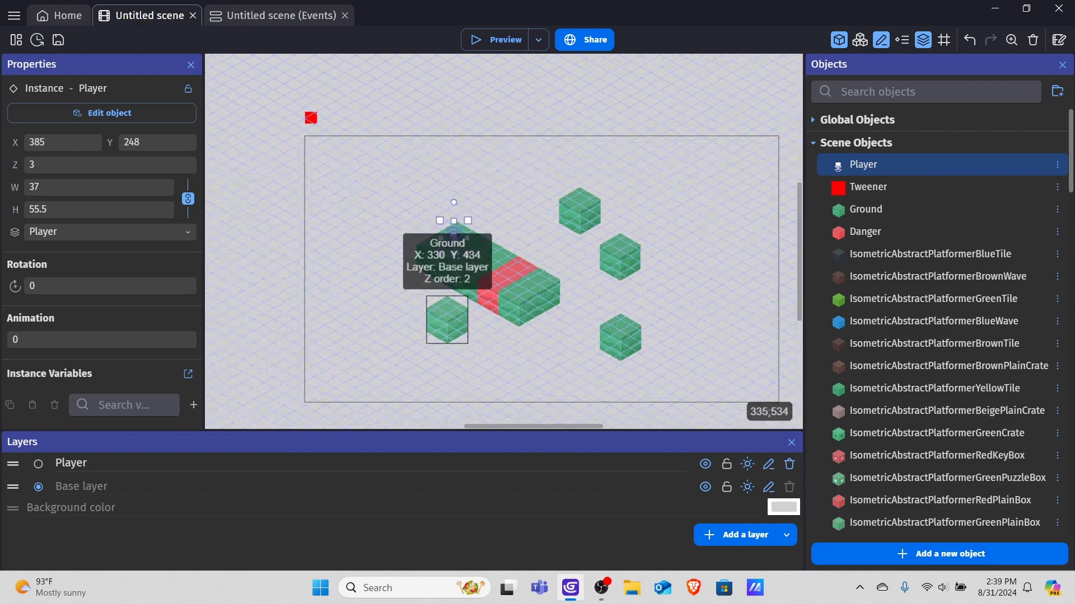
Move the lower-left Ground cube further down to about X 357, Y 450.
click(446, 331)
drag(446, 332, 436, 383)
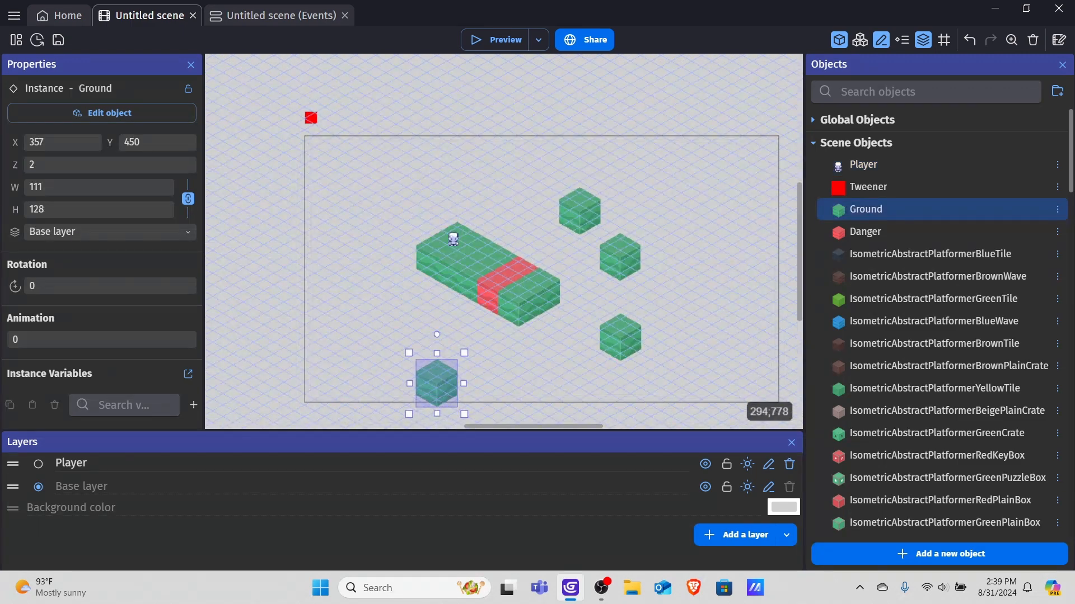
click(541, 378)
scroll(541, 372, down, 1)
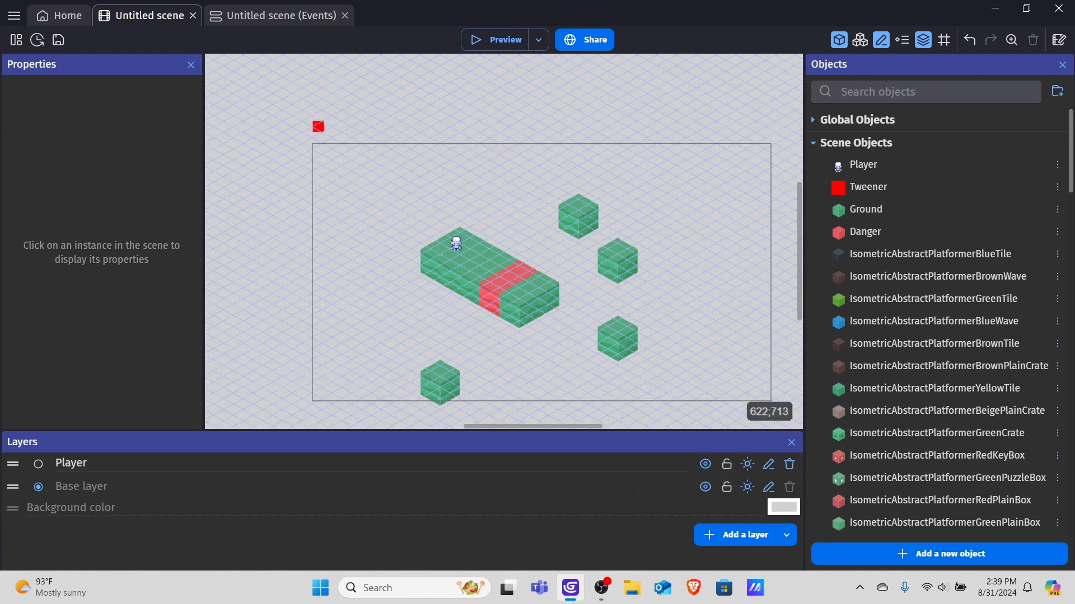